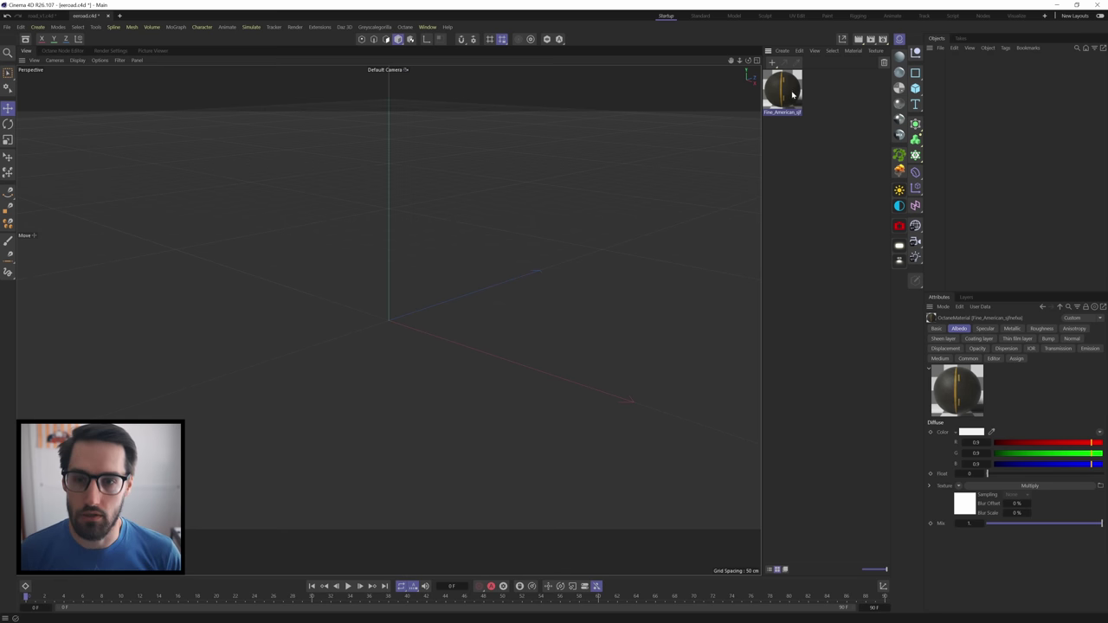
Create a plane in the scene and apply the Fine_American road material to it.
{"action": "left_click_drag", "start_coordinate": [915, 87], "coordinate": [951, 120]}
{"action": "left_click_drag", "start_coordinate": [562, 246], "coordinate": [494, 332]}
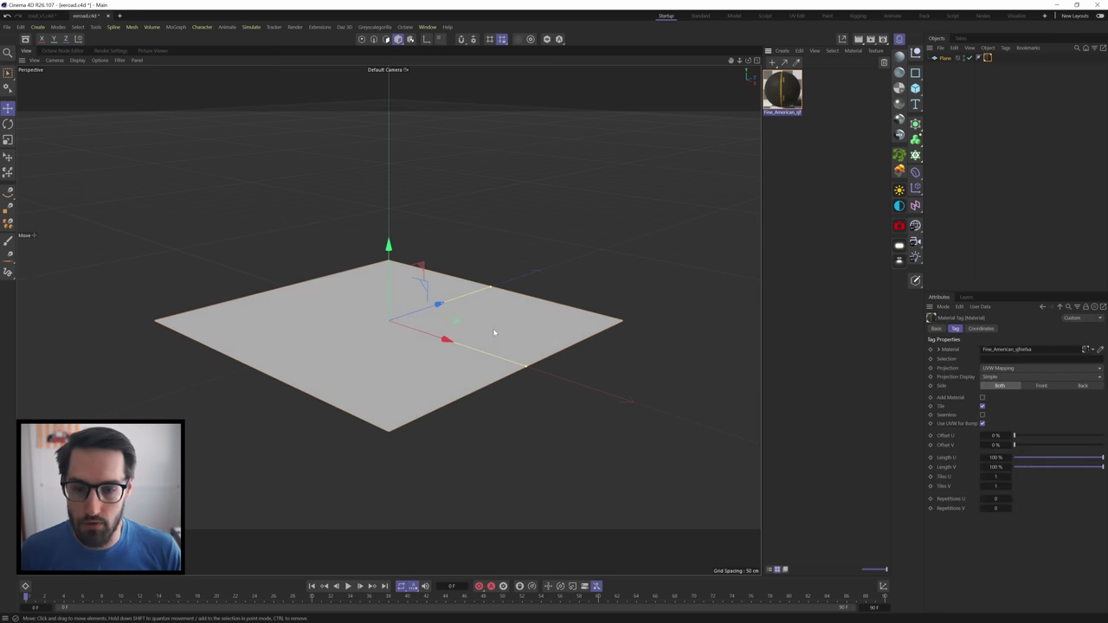
{"action": "left_click_drag", "start_coordinate": [447, 299], "coordinate": [470, 260], "text": "alt"}
{"action": "right_click_drag", "start_coordinate": [470, 260], "coordinate": [465, 352], "text": "alt"}
Make the road plane a child of a new Cloner.
{"action": "left_click", "coordinate": [956, 59]}
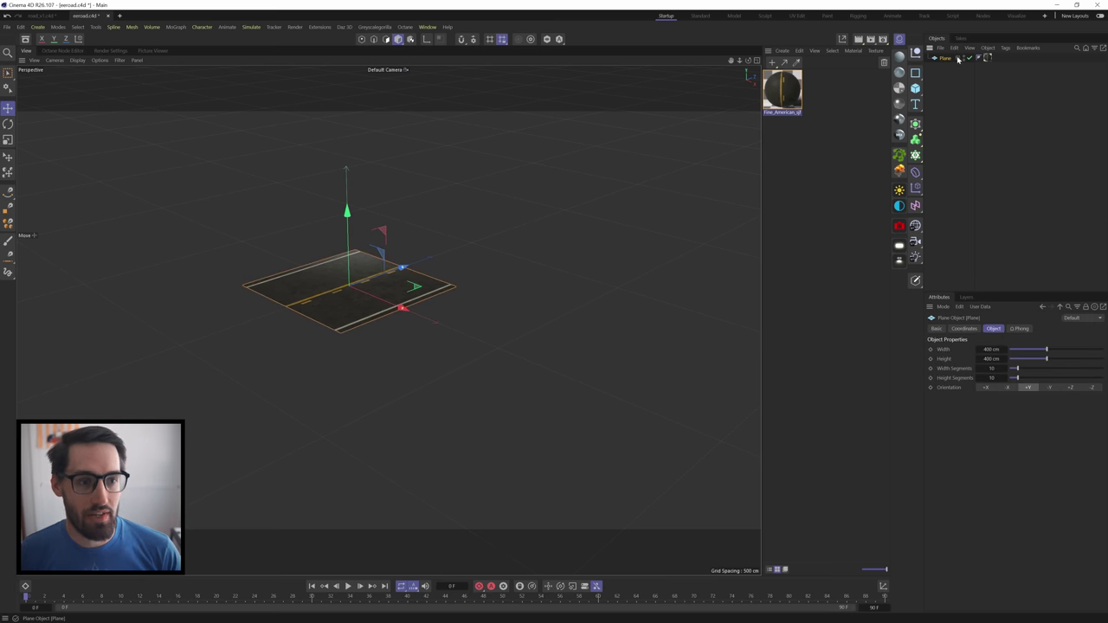
{"action": "left_click", "coordinate": [915, 157]}
{"action": "left_click", "coordinate": [956, 166], "text": "alt"}
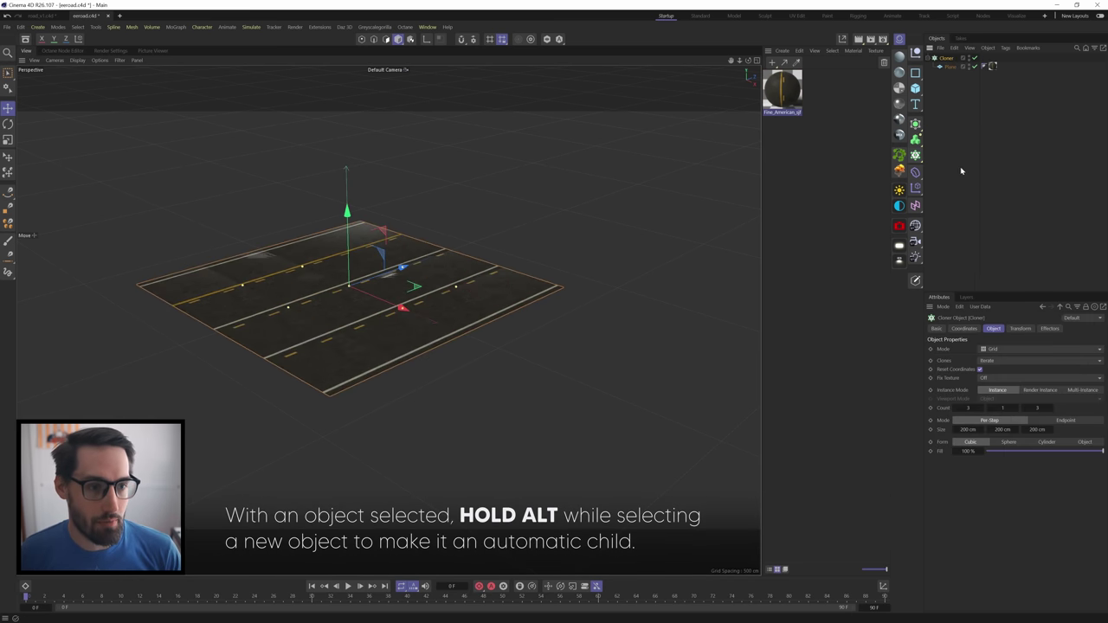
Set the cloner's grid count to 1 along X and 34 along Z to form one long road strip.
{"action": "left_click_drag", "start_coordinate": [453, 266], "coordinate": [464, 297], "text": "alt"}
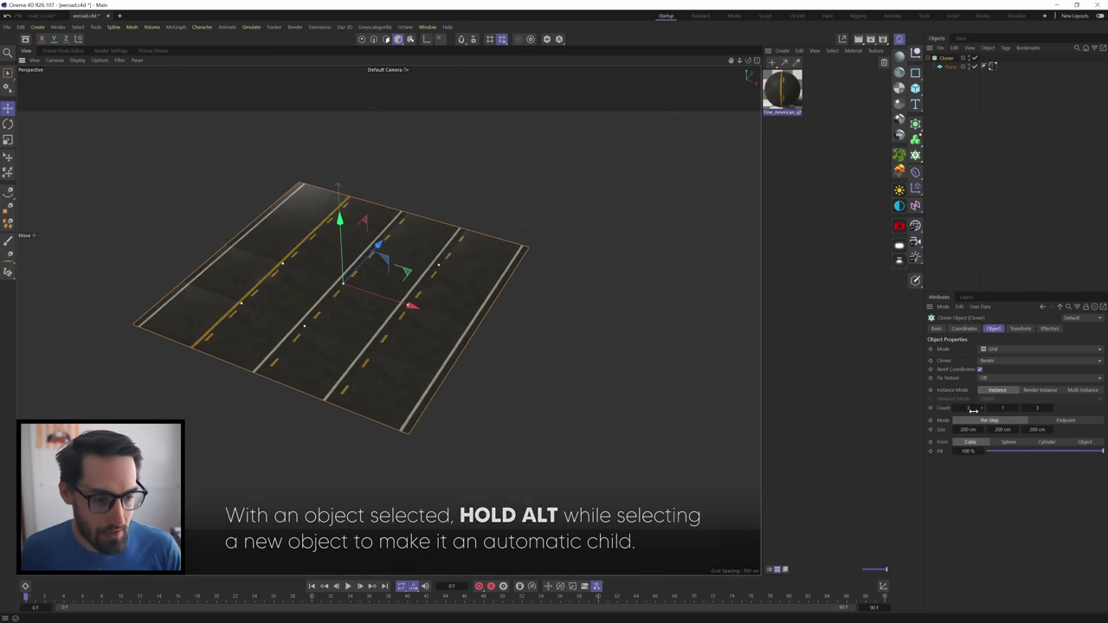
{"action": "left_click_drag", "start_coordinate": [968, 408], "coordinate": [989, 406]}
{"action": "left_click_drag", "start_coordinate": [989, 405], "coordinate": [949, 407]}
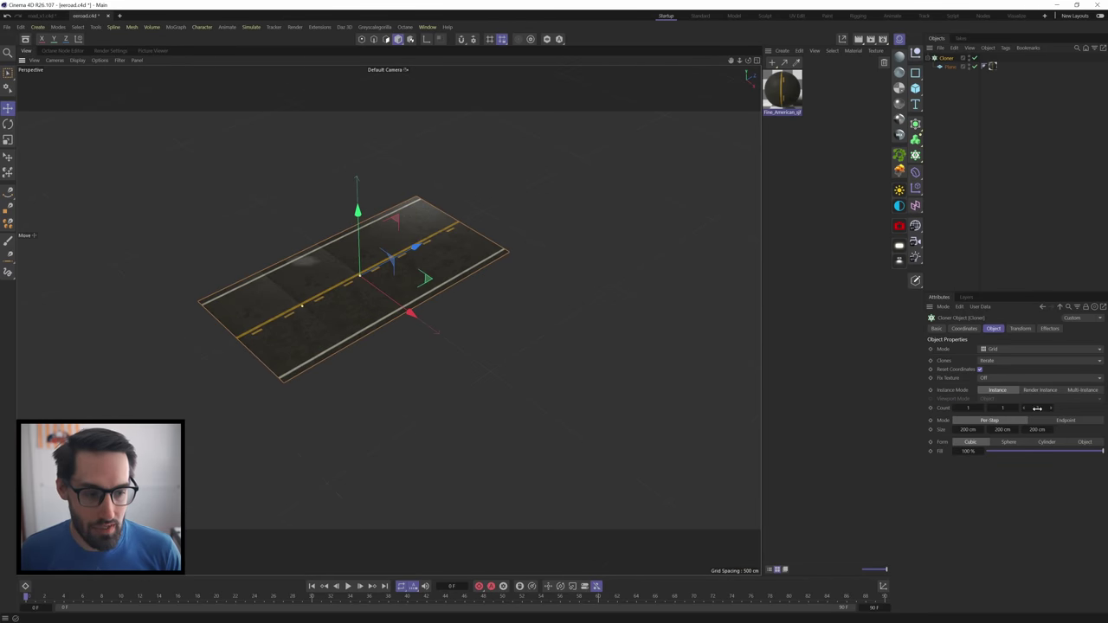
{"action": "left_click_drag", "start_coordinate": [1041, 408], "coordinate": [1049, 407]}
{"action": "scroll", "coordinate": [494, 337], "scroll_direction": "down", "scroll_amount": 1}
{"action": "scroll", "coordinate": [586, 262], "scroll_direction": "down", "scroll_amount": 1}
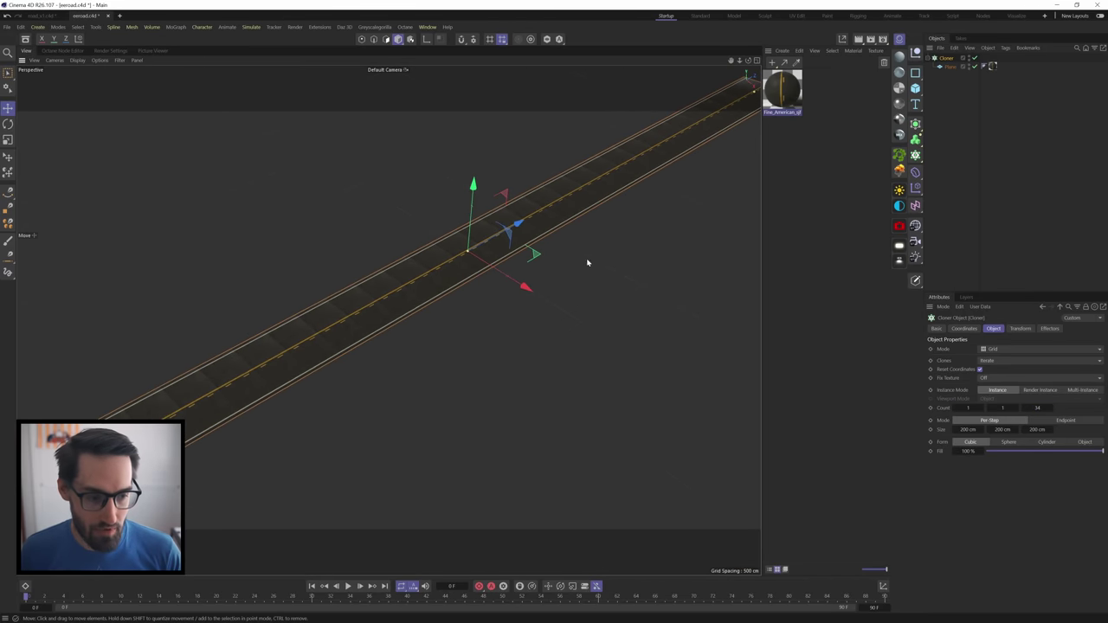
{"action": "scroll", "coordinate": [591, 230], "scroll_direction": "up", "scroll_amount": 1}
Set the cloner's Z spacing to 400 cm to match the height of the road plane.
{"action": "left_click_drag", "start_coordinate": [1027, 430], "coordinate": [1043, 430]}
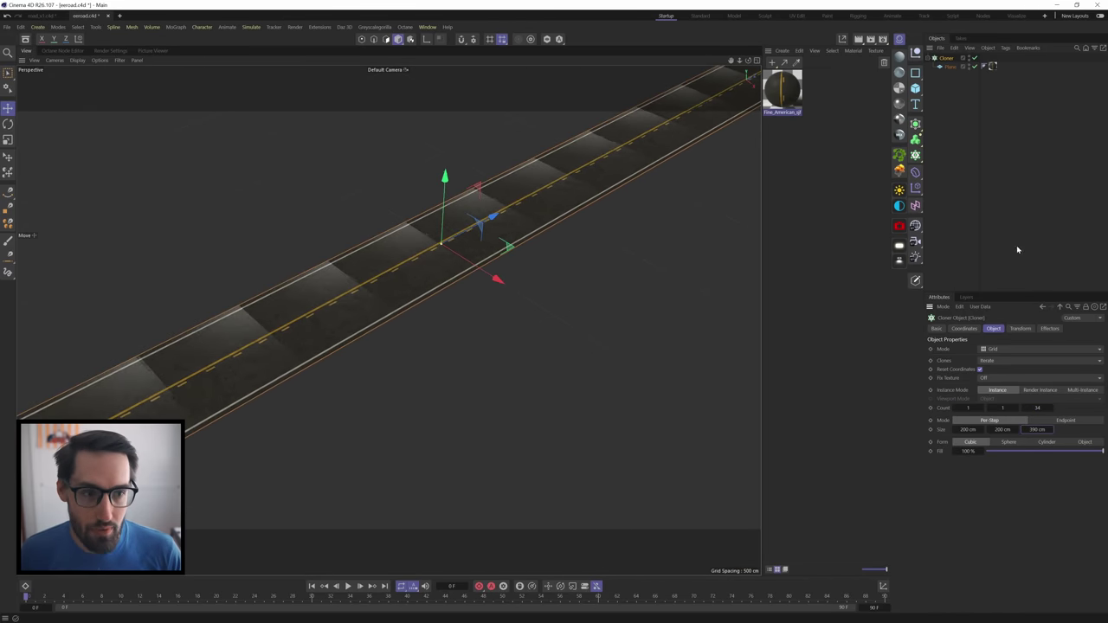
{"action": "left_click", "coordinate": [949, 67]}
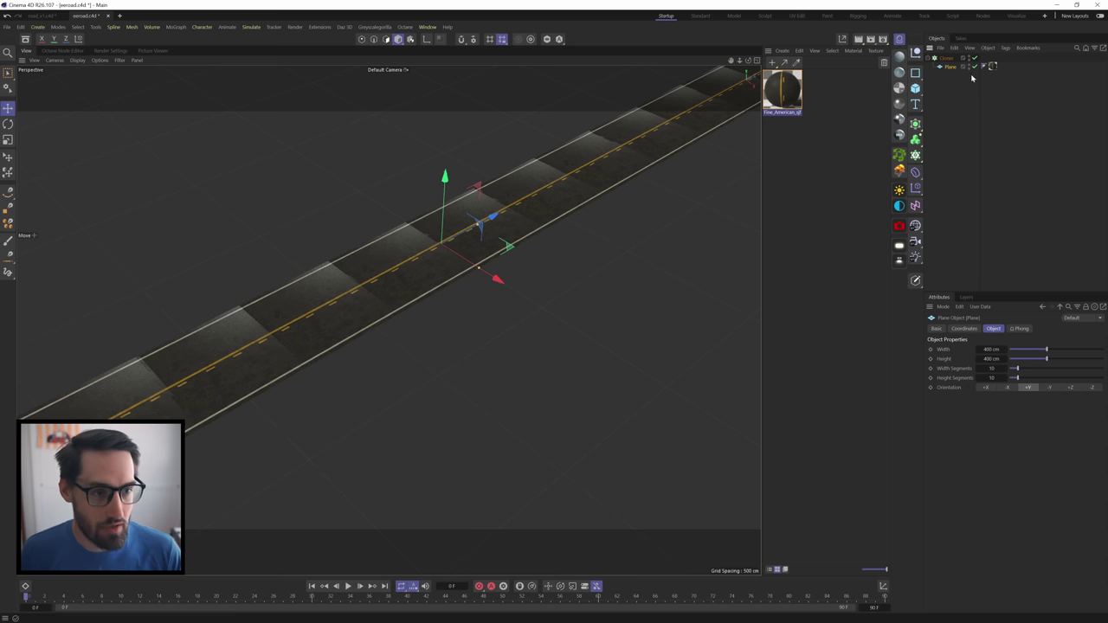
{"action": "left_click", "coordinate": [947, 58]}
{"action": "left_click", "coordinate": [1037, 429]}
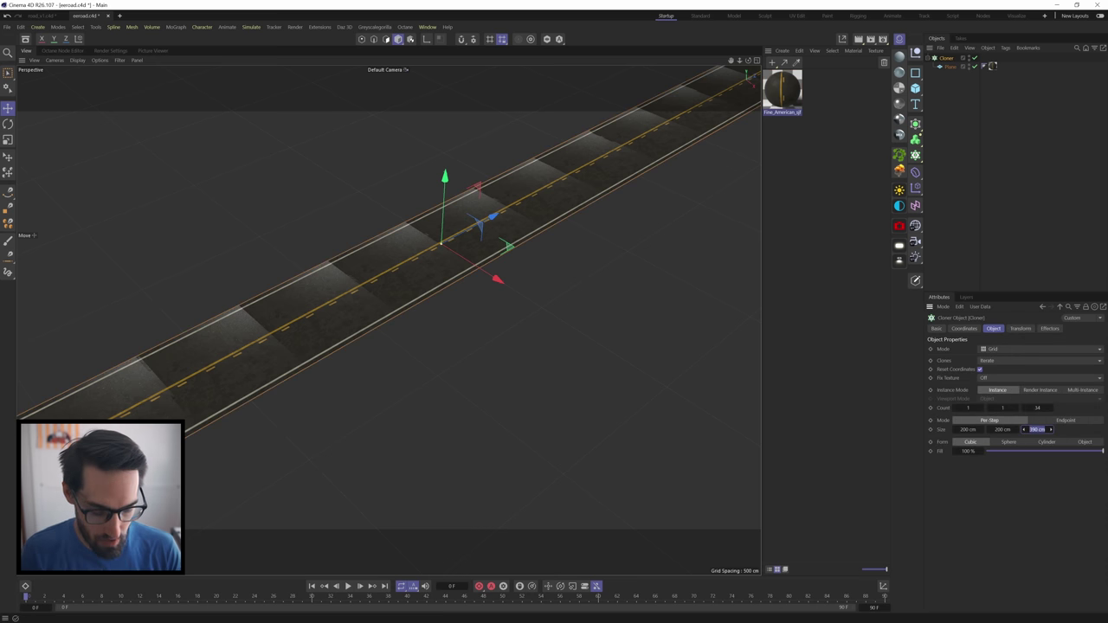
{"action": "type", "text": "400"}
{"action": "key", "text": "Return"}
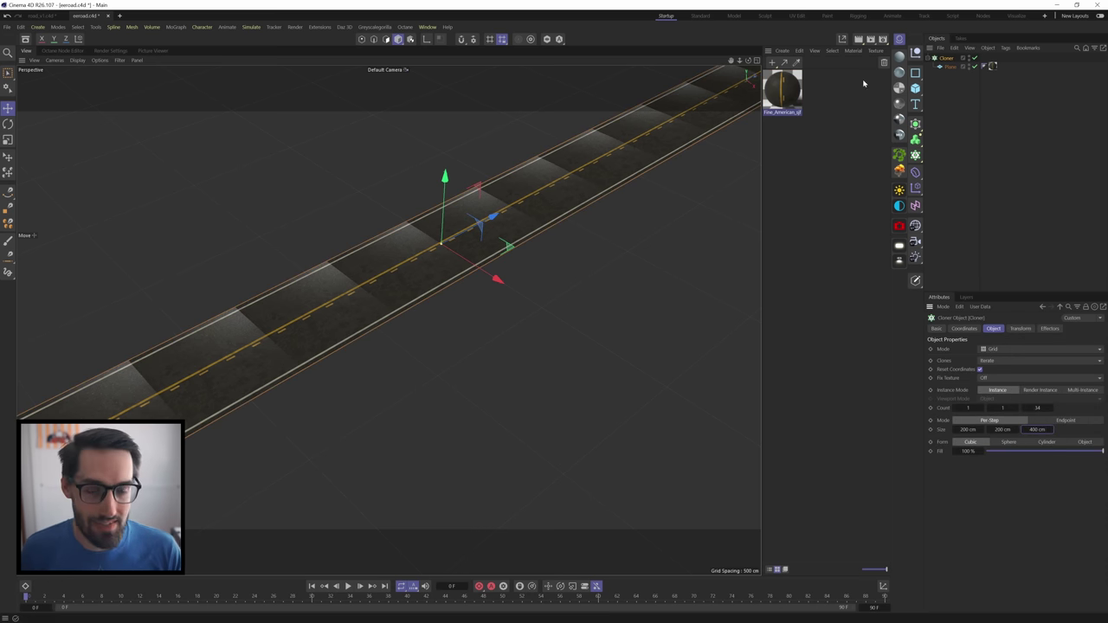
Increase the cloner's Z count to 100 to lengthen the road.
{"action": "scroll", "coordinate": [506, 232], "scroll_direction": "down", "scroll_amount": 5}
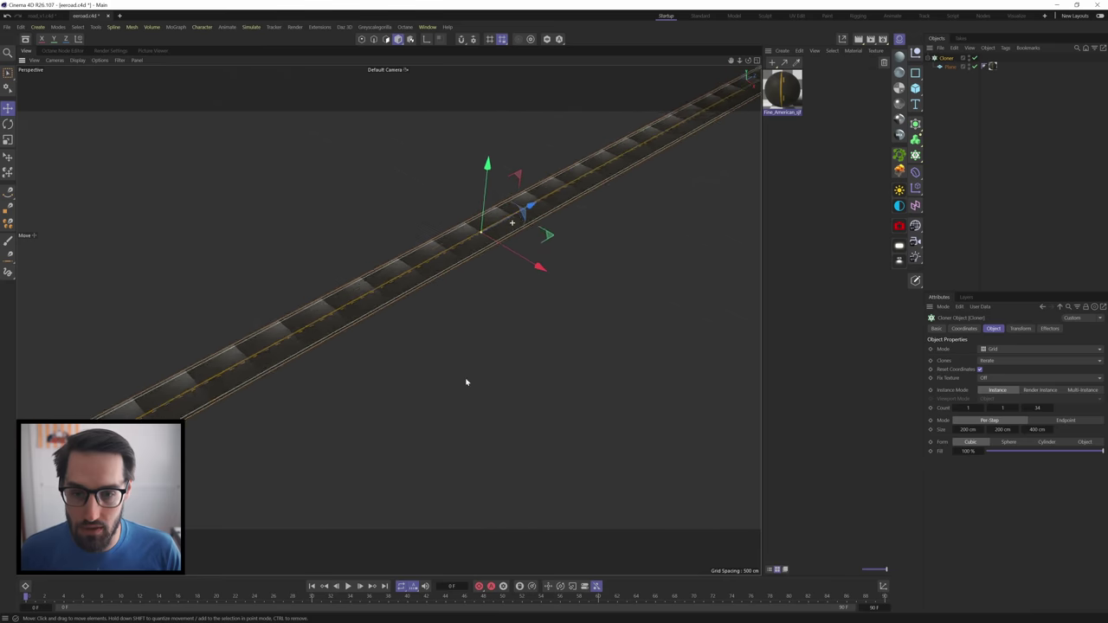
{"action": "left_click", "coordinate": [952, 68]}
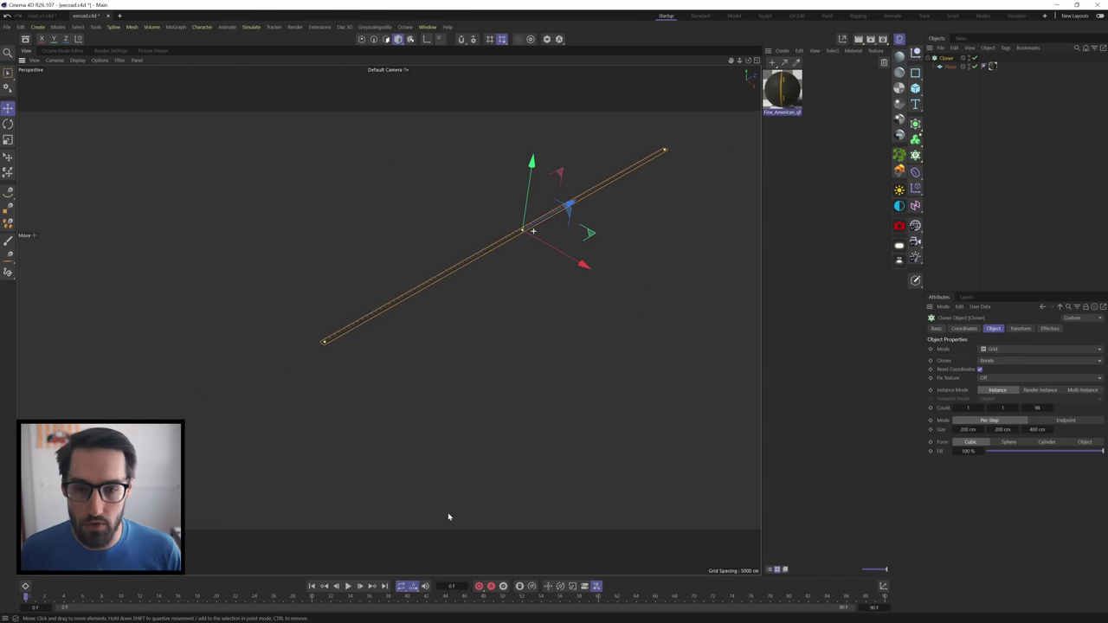
{"action": "middle_click_drag", "start_coordinate": [393, 320], "coordinate": [381, 322], "text": "alt"}
{"action": "left_click_drag", "start_coordinate": [1043, 410], "coordinate": [1044, 411]}
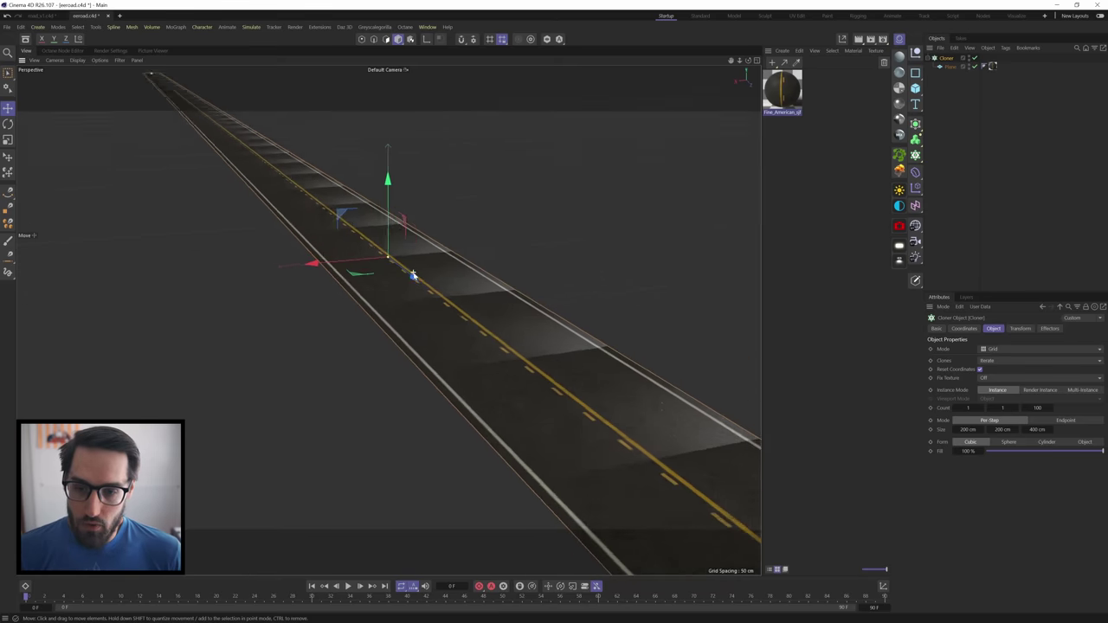
Frame a low perspective view looking down the length of the road.
{"action": "left_click_drag", "start_coordinate": [411, 271], "coordinate": [440, 282], "text": "alt"}
{"action": "middle_click_drag", "start_coordinate": [440, 283], "coordinate": [493, 401], "text": "alt"}
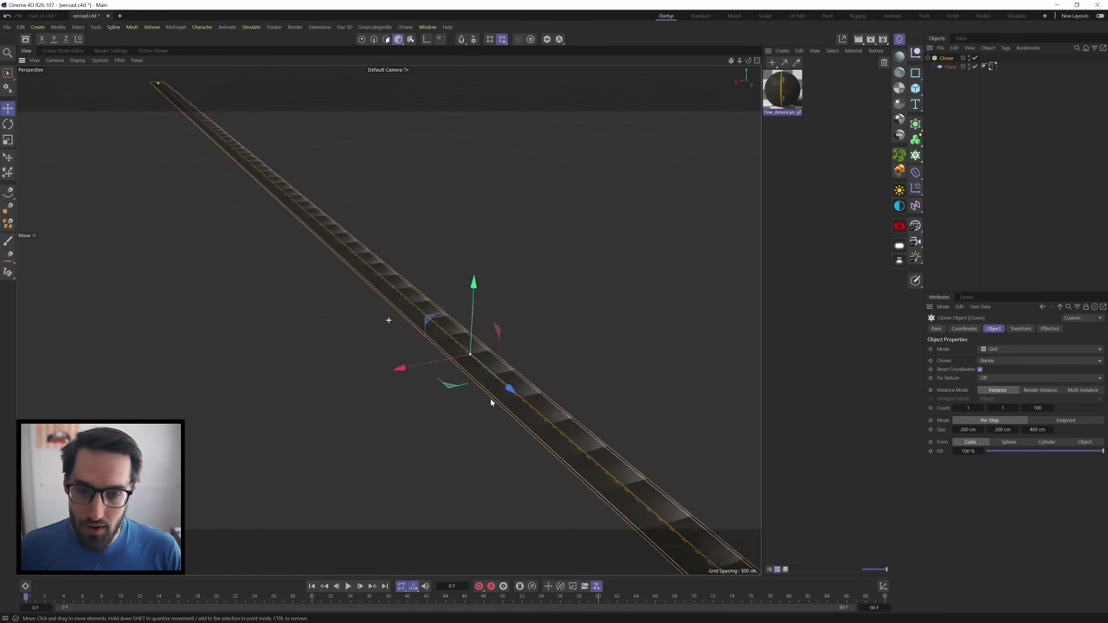
{"action": "scroll", "coordinate": [491, 389], "scroll_direction": "up", "scroll_amount": 5}
{"action": "left_click_drag", "start_coordinate": [485, 373], "coordinate": [456, 302], "text": "alt"}
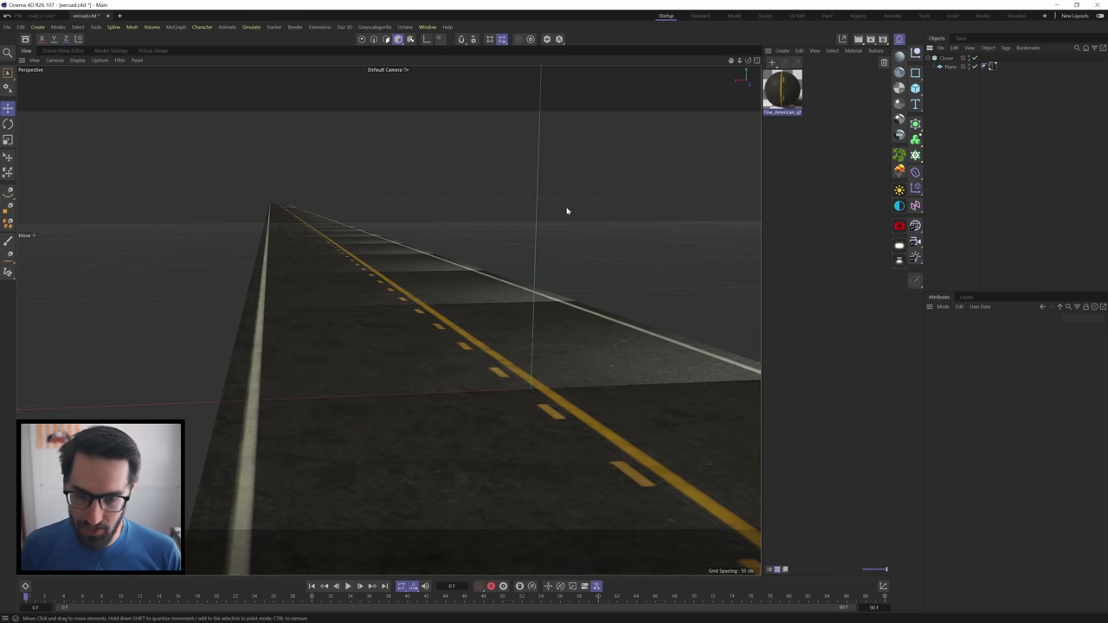
{"action": "key", "text": "shift+c"}
{"action": "type", "text": "camera"}
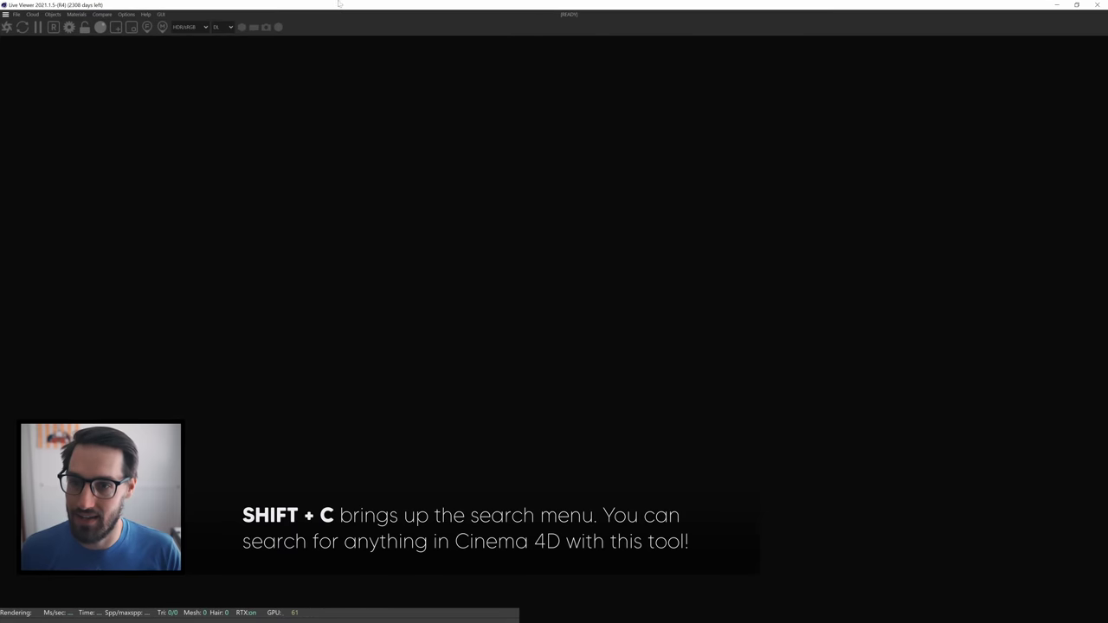
{"action": "double_click", "coordinate": [307, 5]}
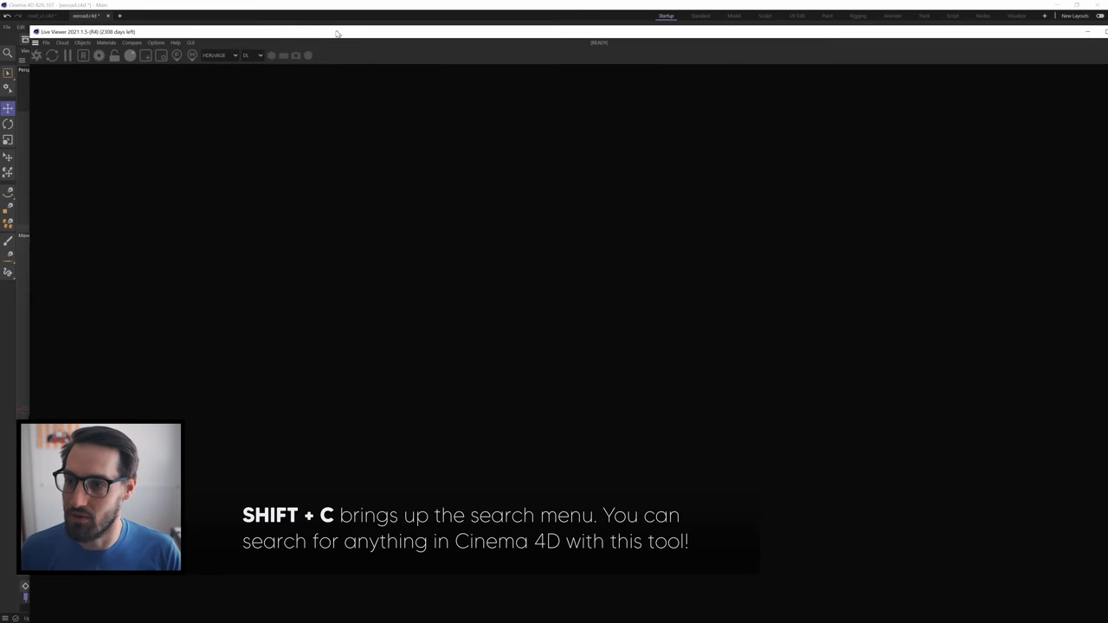
{"action": "left_click", "coordinate": [81, 44]}
{"action": "key", "text": "Escape"}
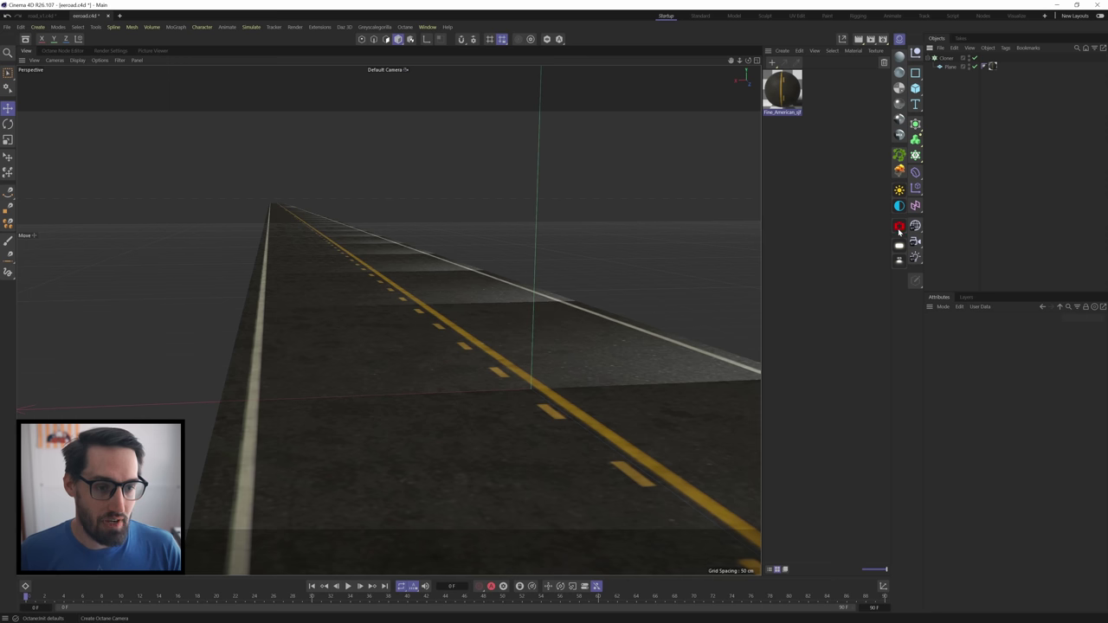
Create an Octane camera, look through it and lower it closer to the road surface.
{"action": "left_click", "coordinate": [899, 229]}
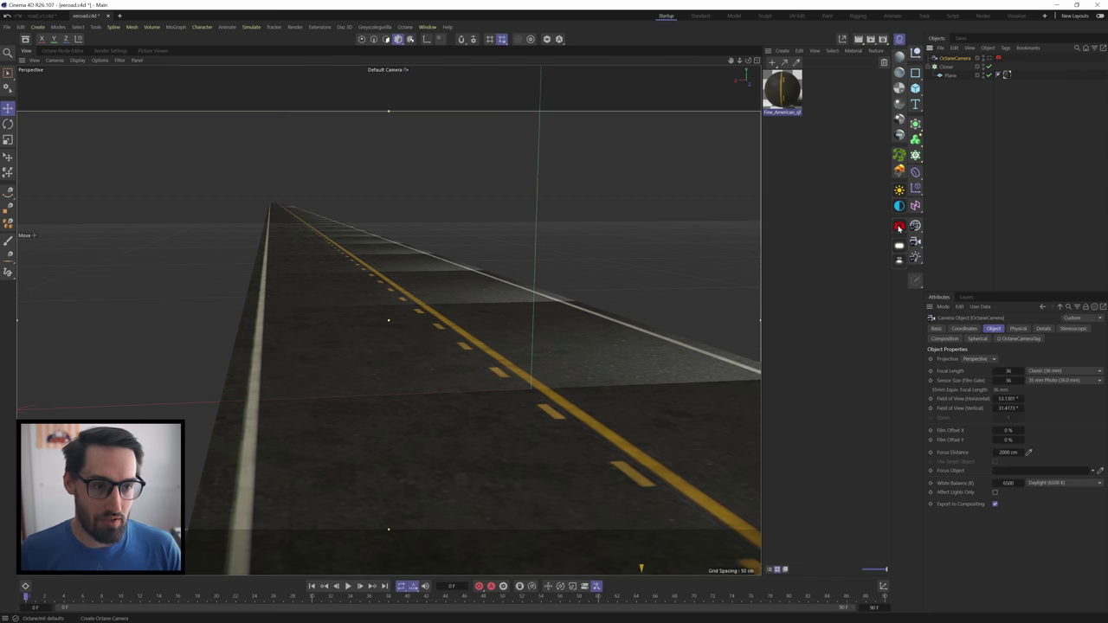
{"action": "left_click", "coordinate": [989, 58]}
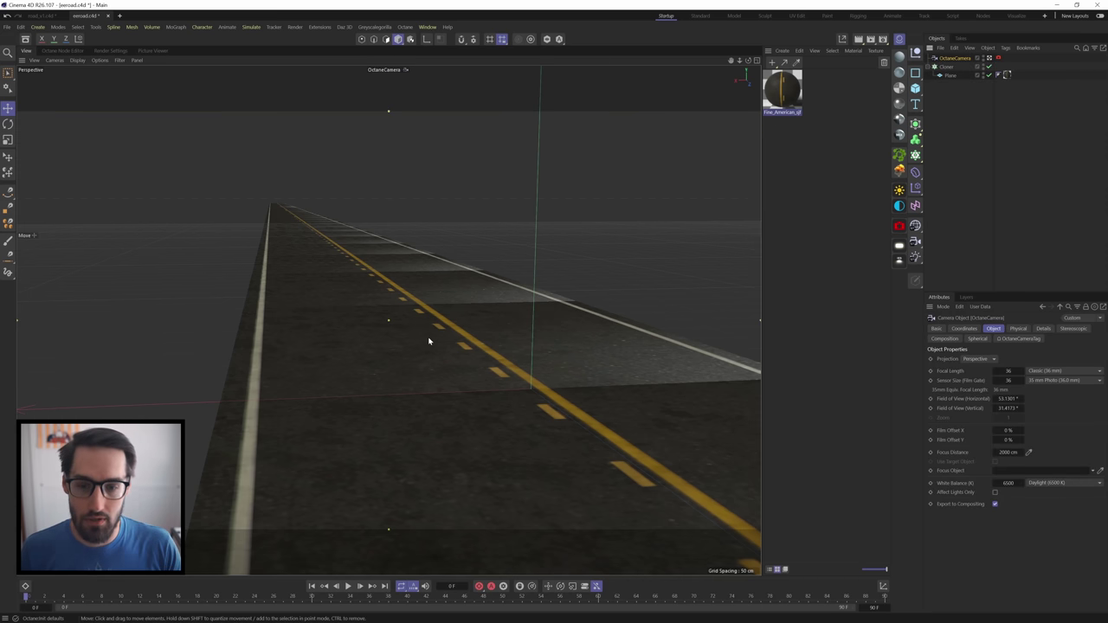
{"action": "middle_click_drag", "start_coordinate": [433, 332], "coordinate": [405, 322], "text": "alt"}
Set the viewport's safe frame tint opacity to 100% and readjust the camera framing along the road.
{"action": "key", "text": "shift+v"}
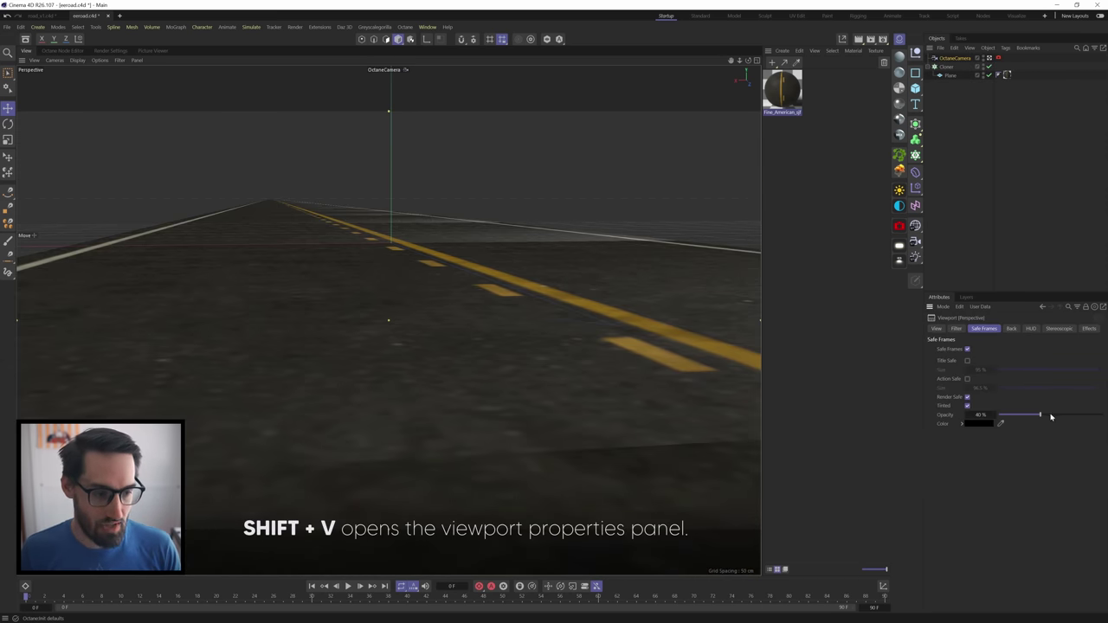
{"action": "left_click_drag", "start_coordinate": [1075, 414], "coordinate": [1102, 414]}
{"action": "left_click_drag", "start_coordinate": [477, 285], "coordinate": [437, 268], "text": "alt"}
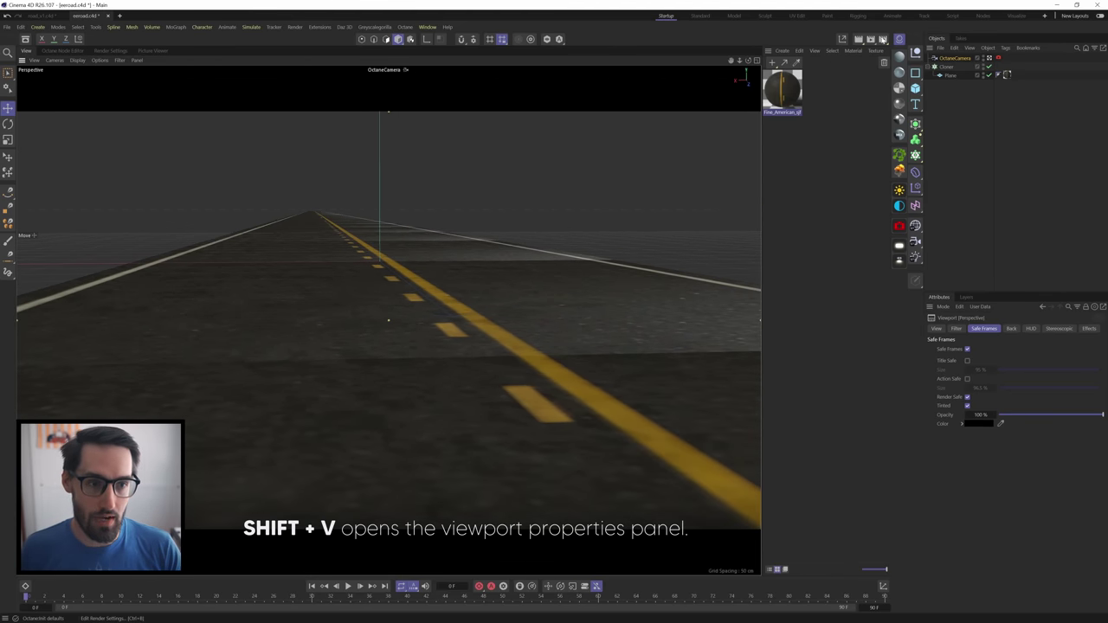
Set the render output resolution to 1920 x 810 pixels.
{"action": "left_click", "coordinate": [883, 38]}
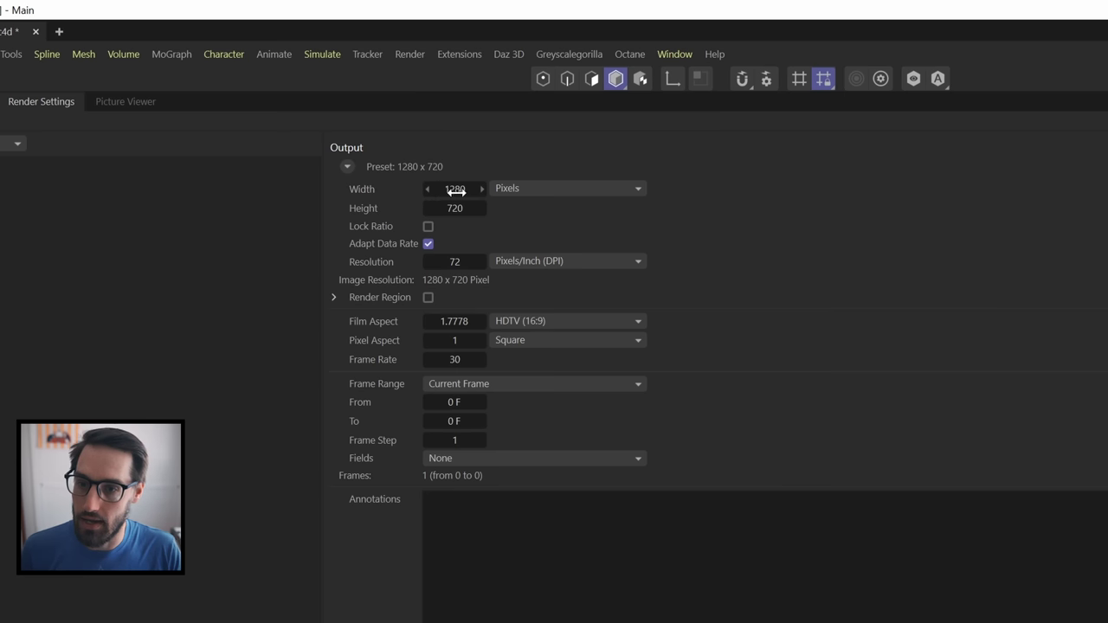
{"action": "double_click", "coordinate": [317, 94]}
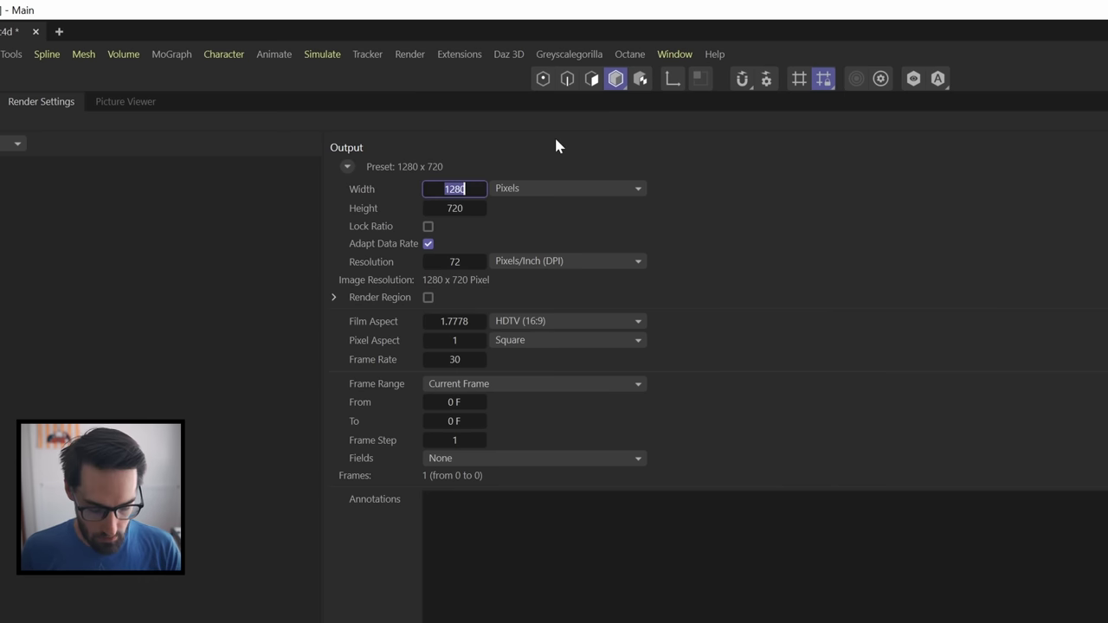
{"action": "type", "text": "1920"}
{"action": "key", "text": "Return"}
{"action": "key", "text": "Tab"}
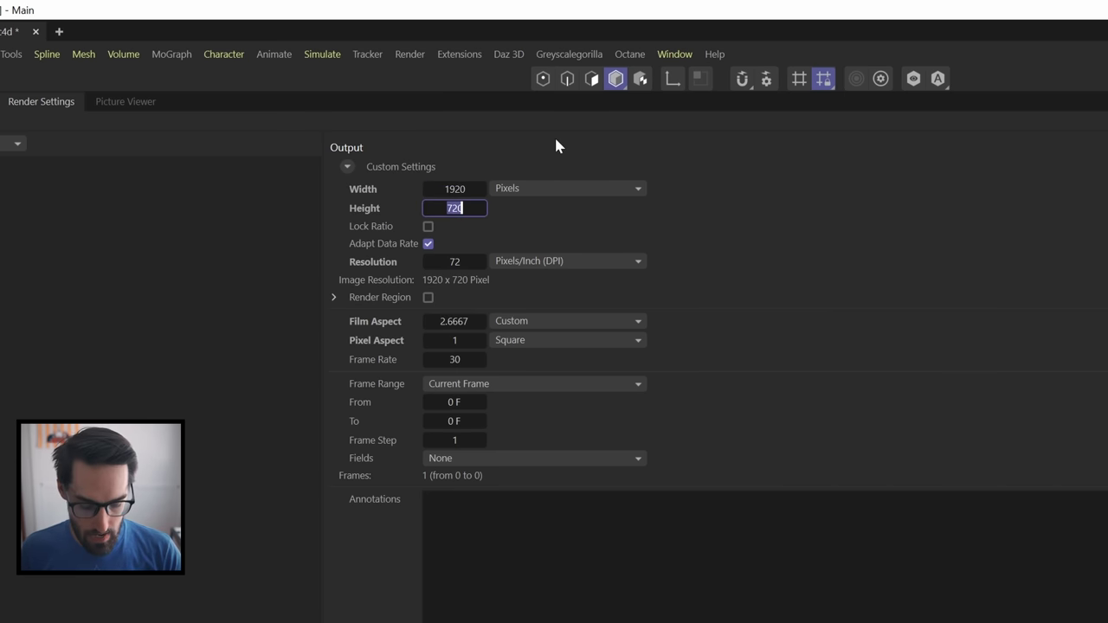
{"action": "type", "text": "810"}
{"action": "key", "text": "Return"}
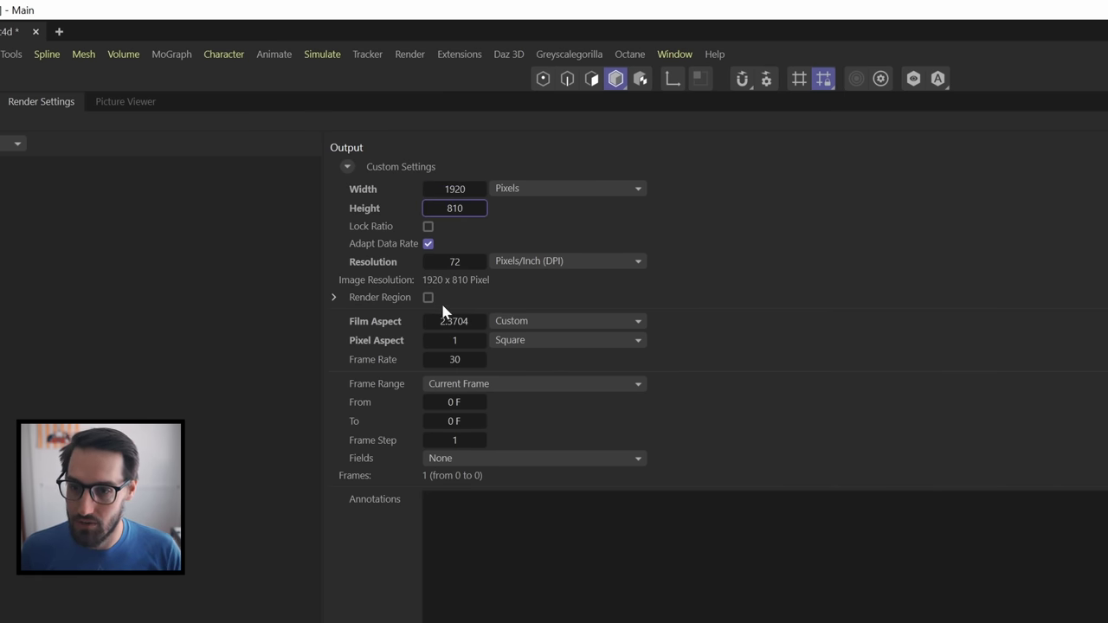
Set the render frame rate to 24 and choose a different render frame range.
{"action": "double_click", "coordinate": [447, 358]}
{"action": "type", "text": "24"}
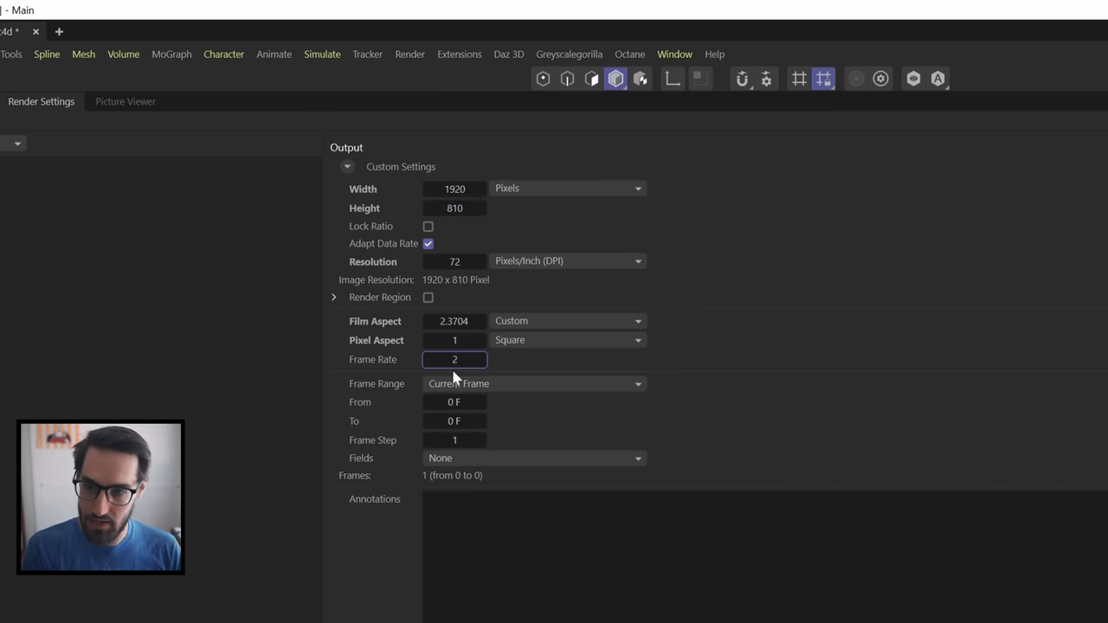
{"action": "key", "text": "Return"}
{"action": "left_click", "coordinate": [490, 384]}
{"action": "left_click", "coordinate": [476, 443]}
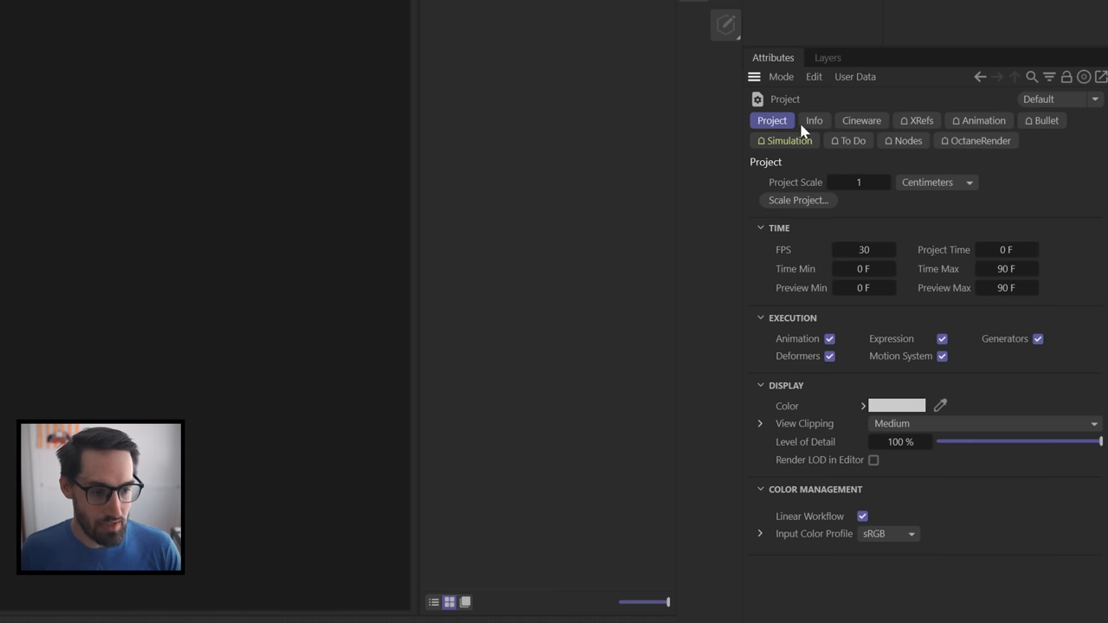
Set the project's FPS to 24.
{"action": "left_click", "coordinate": [864, 249]}
{"action": "type", "text": "24"}
{"action": "key", "text": "Return"}
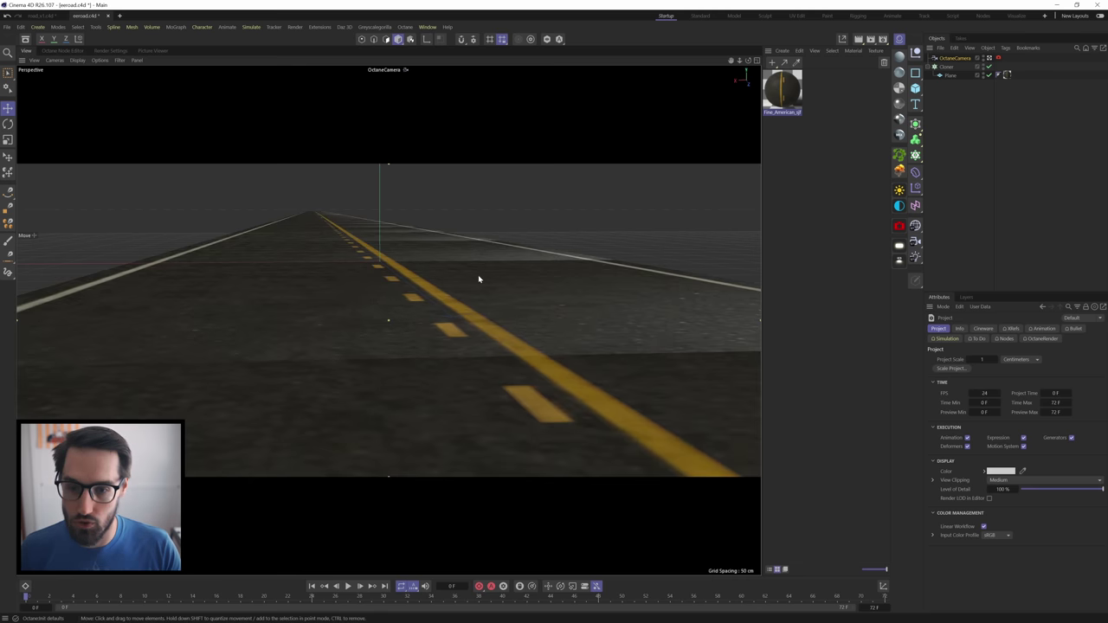
Reframe the Octane camera along the road's yellow centre line.
{"action": "left_click_drag", "start_coordinate": [479, 279], "coordinate": [448, 310], "text": "alt"}
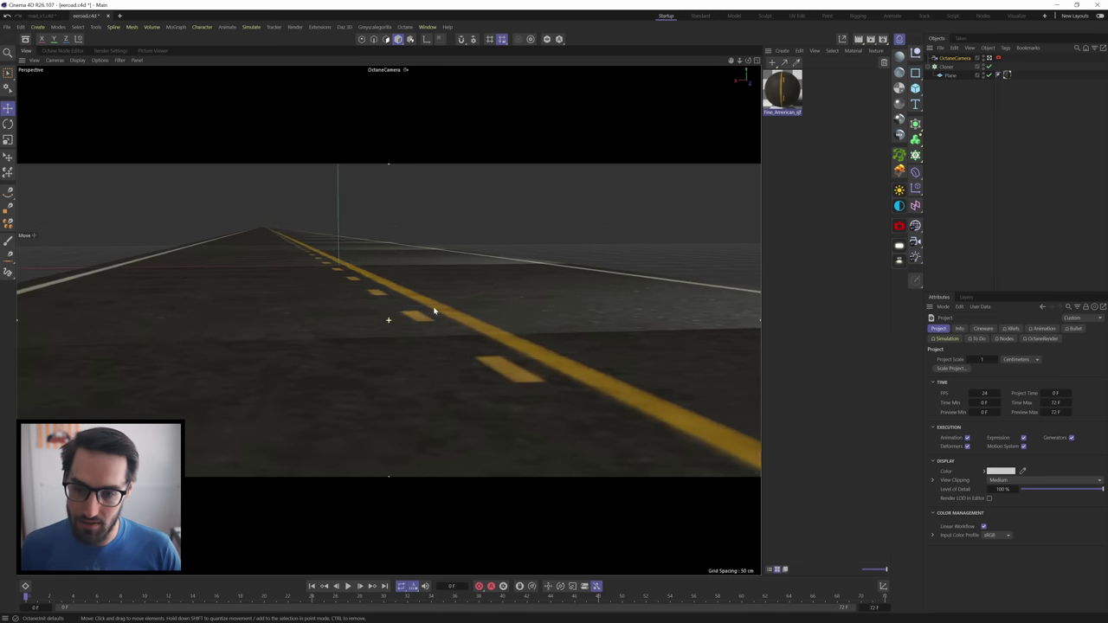
{"action": "left_click_drag", "start_coordinate": [448, 310], "coordinate": [433, 310], "text": "alt"}
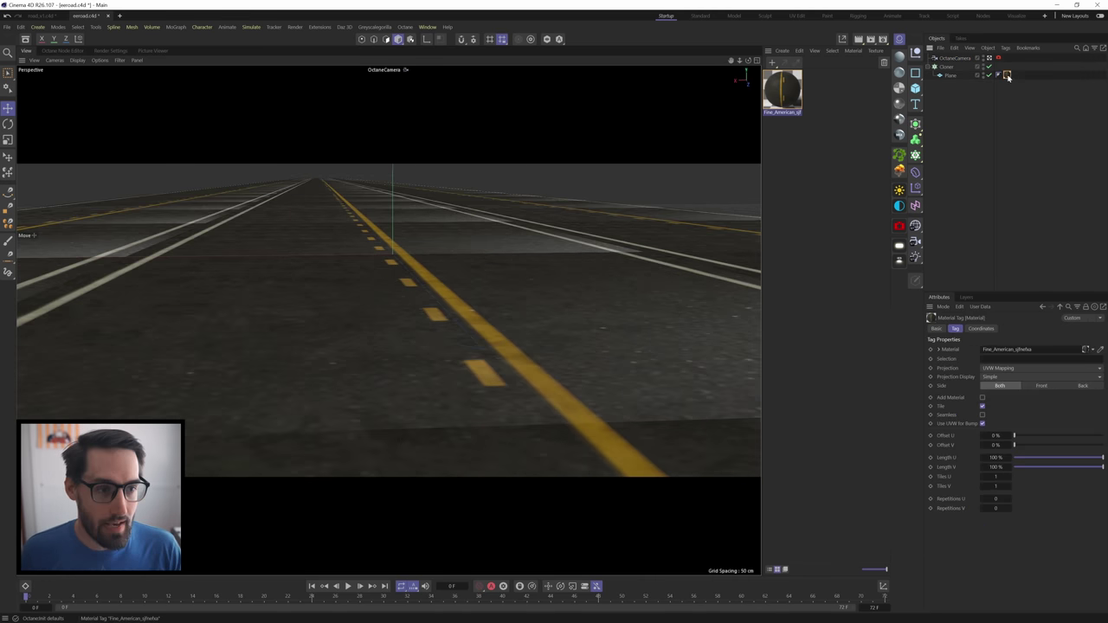
{"action": "left_click", "coordinate": [978, 95]}
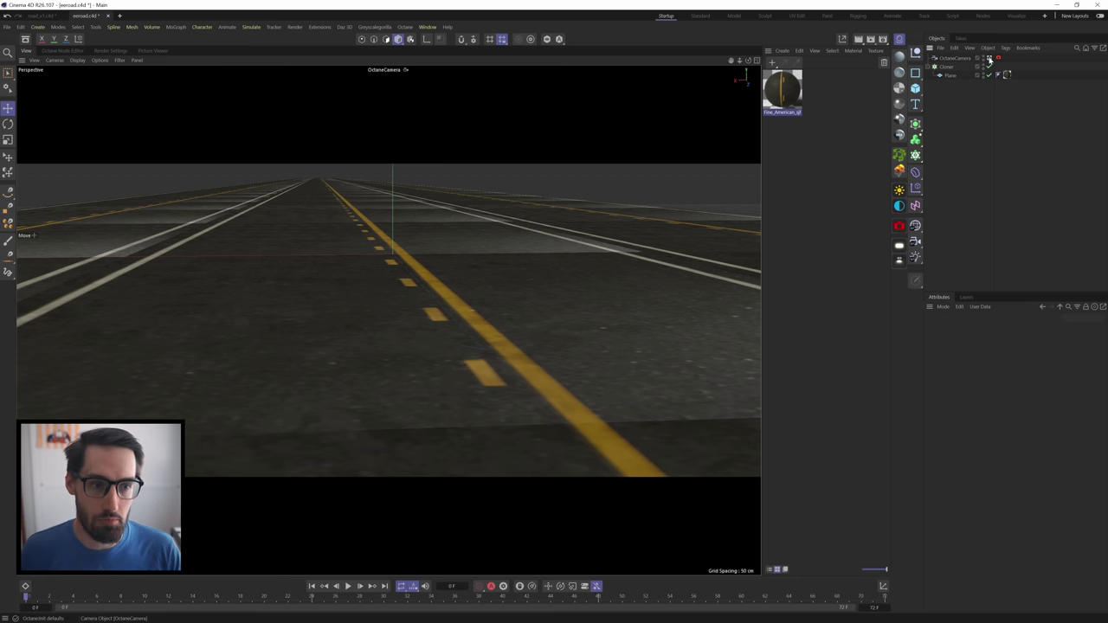
Leave the Octane camera and draw a straight two-point Bezier spline about 2777 cm long just above the road in the Right view.
{"action": "left_click", "coordinate": [990, 58]}
{"action": "right_click_drag", "start_coordinate": [352, 280], "coordinate": [358, 346], "text": "alt"}
{"action": "left_click_drag", "start_coordinate": [358, 346], "coordinate": [455, 380], "text": "alt"}
{"action": "middle_click", "coordinate": [456, 380]}
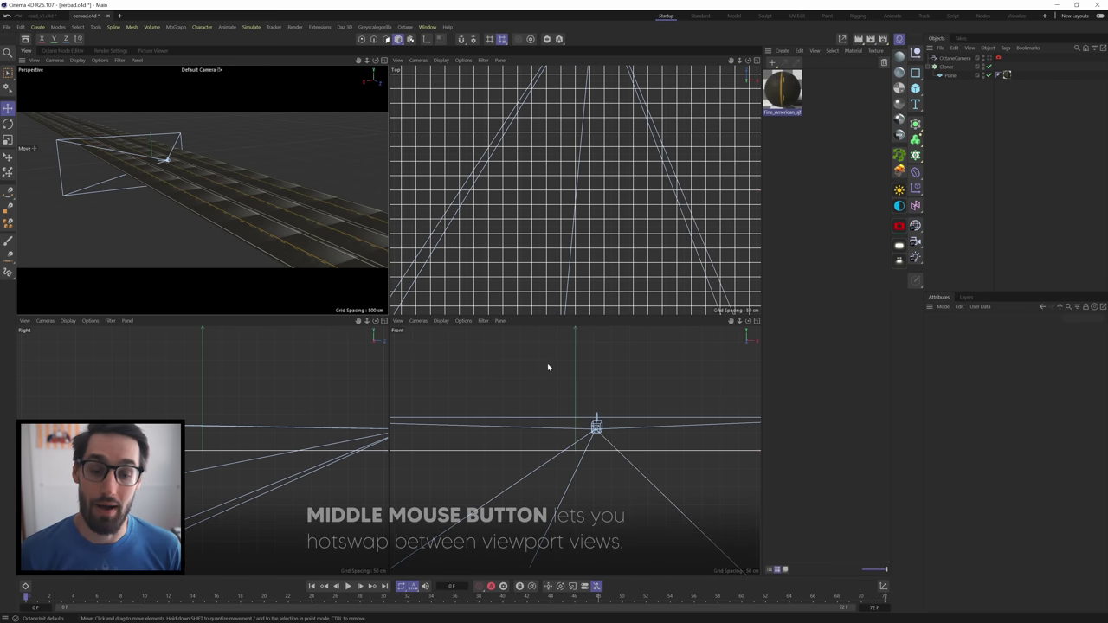
{"action": "key", "text": "F3"}
{"action": "right_click_drag", "start_coordinate": [525, 304], "coordinate": [531, 350], "text": "alt"}
{"action": "middle_click_drag", "start_coordinate": [531, 353], "coordinate": [445, 329], "text": "alt"}
{"action": "scroll", "coordinate": [470, 262], "scroll_direction": "up", "scroll_amount": 6}
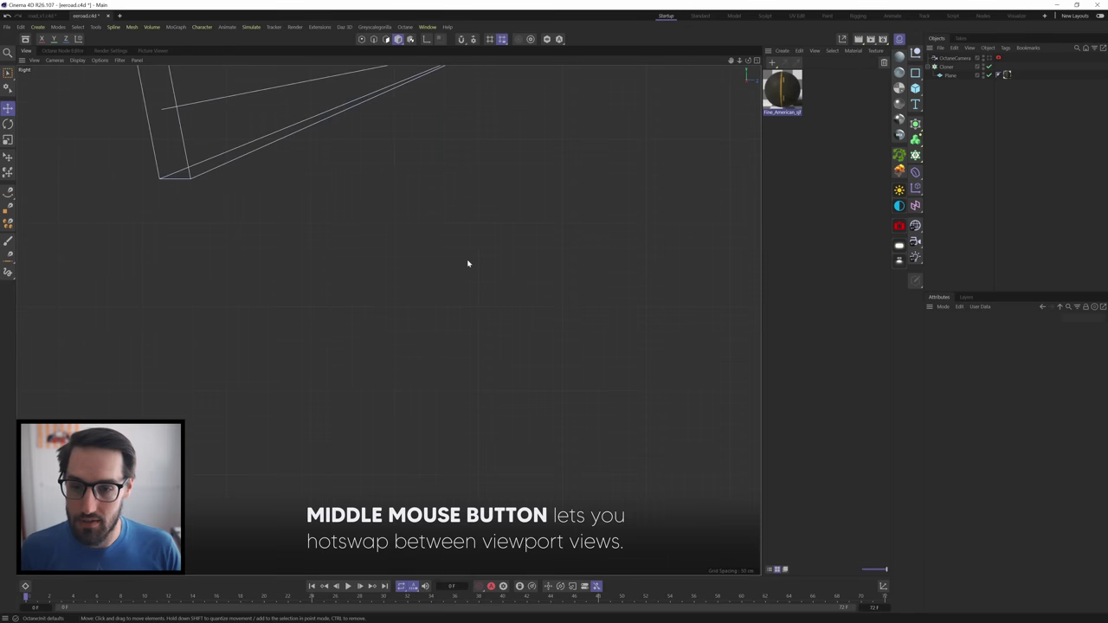
{"action": "left_click", "coordinate": [9, 193]}
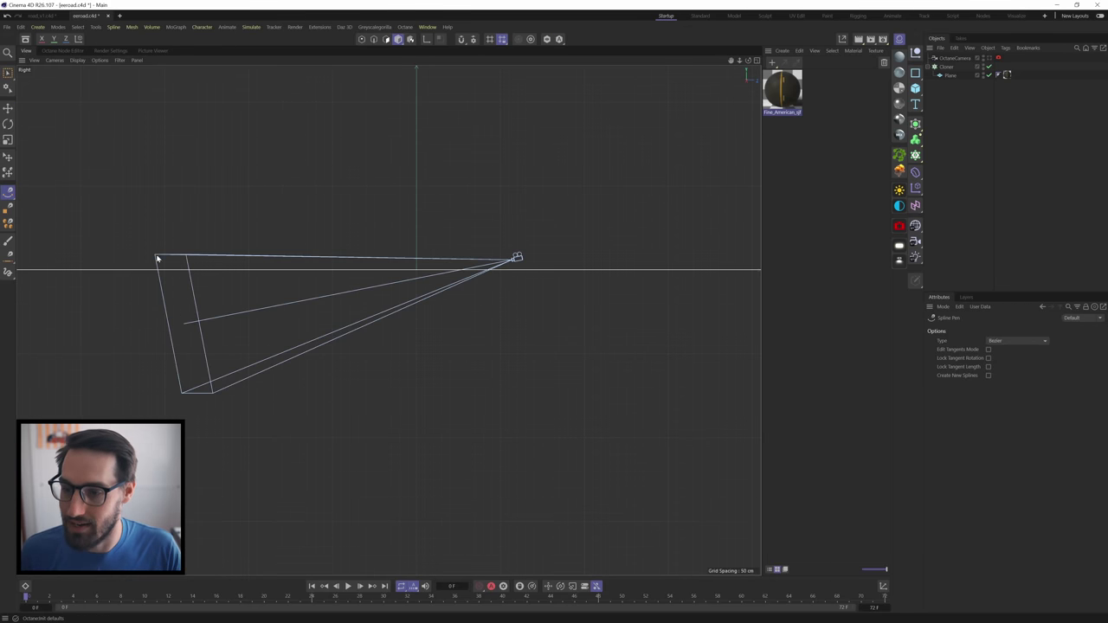
{"action": "left_click", "coordinate": [124, 253]}
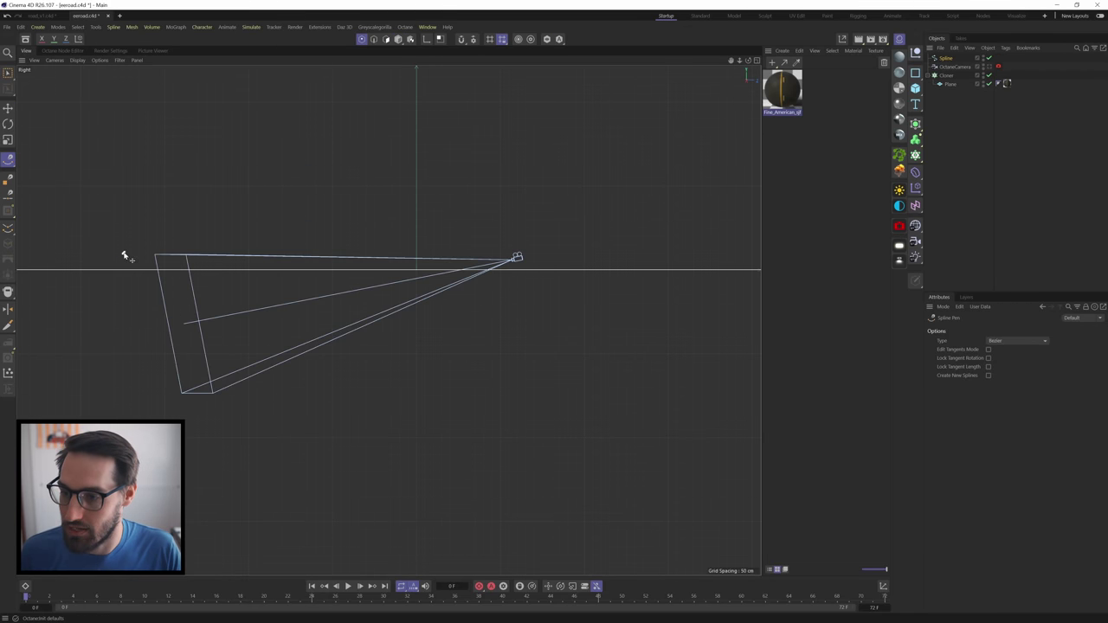
{"action": "left_click", "coordinate": [591, 253]}
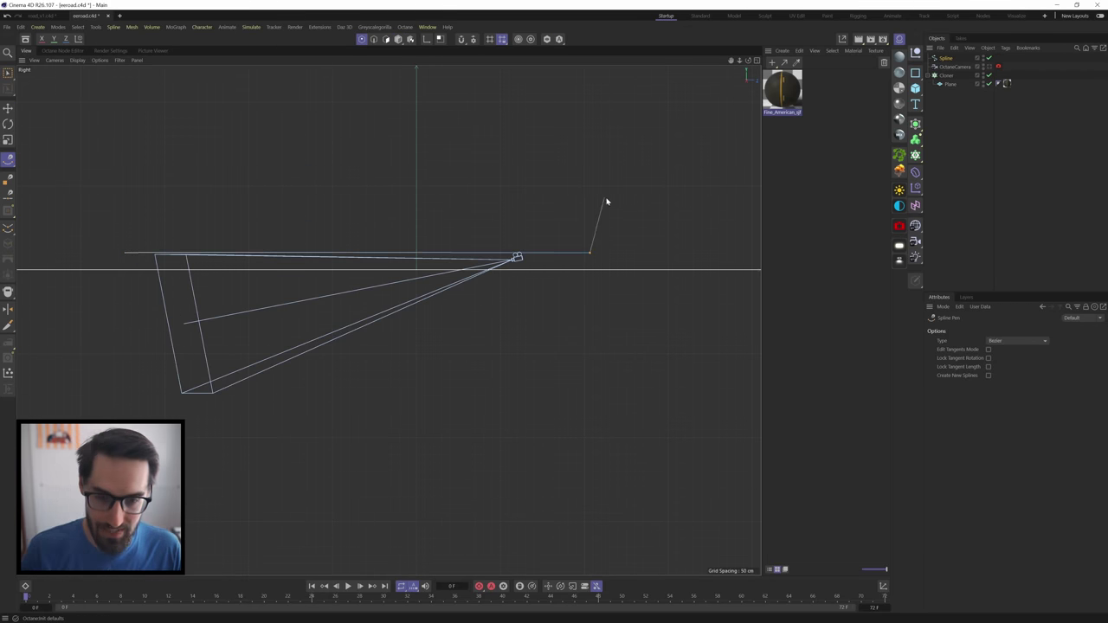
{"action": "key", "text": "space"}
Apply Hard Interpolation to both points of the spline.
{"action": "left_click_drag", "start_coordinate": [655, 154], "coordinate": [104, 292]}
{"action": "right_click", "coordinate": [545, 248]}
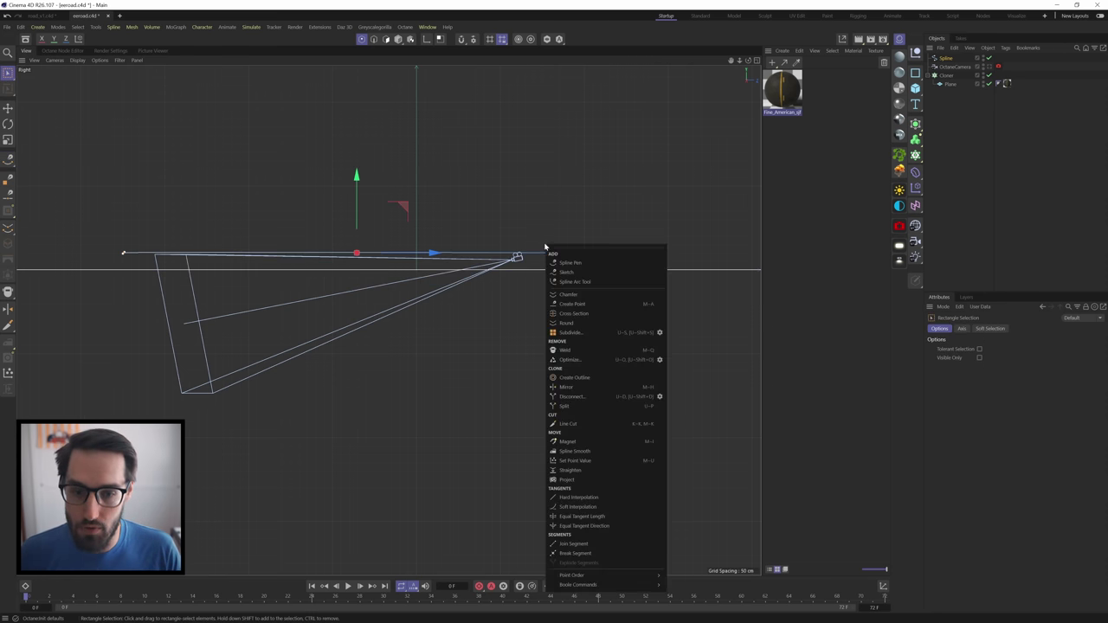
{"action": "left_click", "coordinate": [586, 500]}
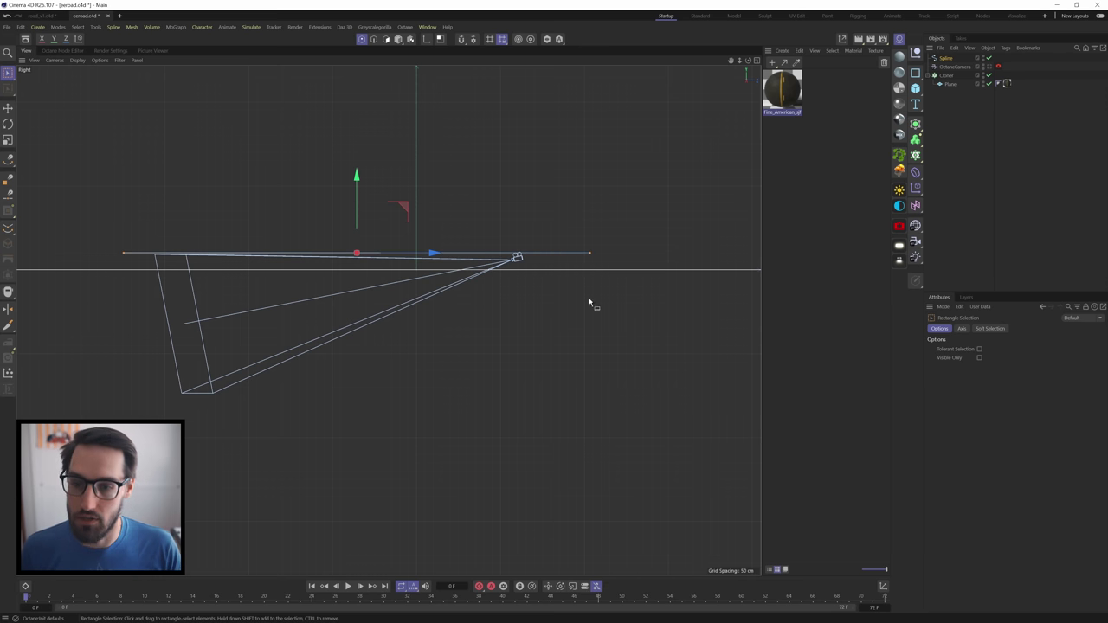
Level the spline by scaling its two selected points down along the Y axis to the same height.
{"action": "left_click", "coordinate": [610, 246]}
{"action": "left_click_drag", "start_coordinate": [158, 265], "coordinate": [104, 239]}
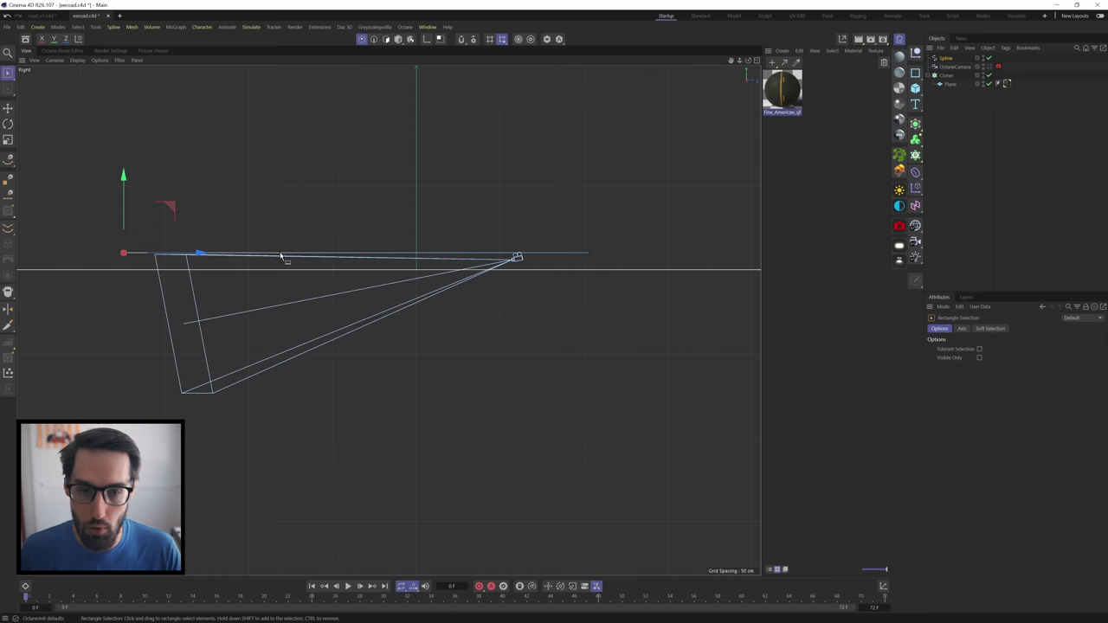
{"action": "left_click_drag", "start_coordinate": [600, 258], "coordinate": [579, 230]}
{"action": "left_click_drag", "start_coordinate": [104, 236], "coordinate": [637, 272]}
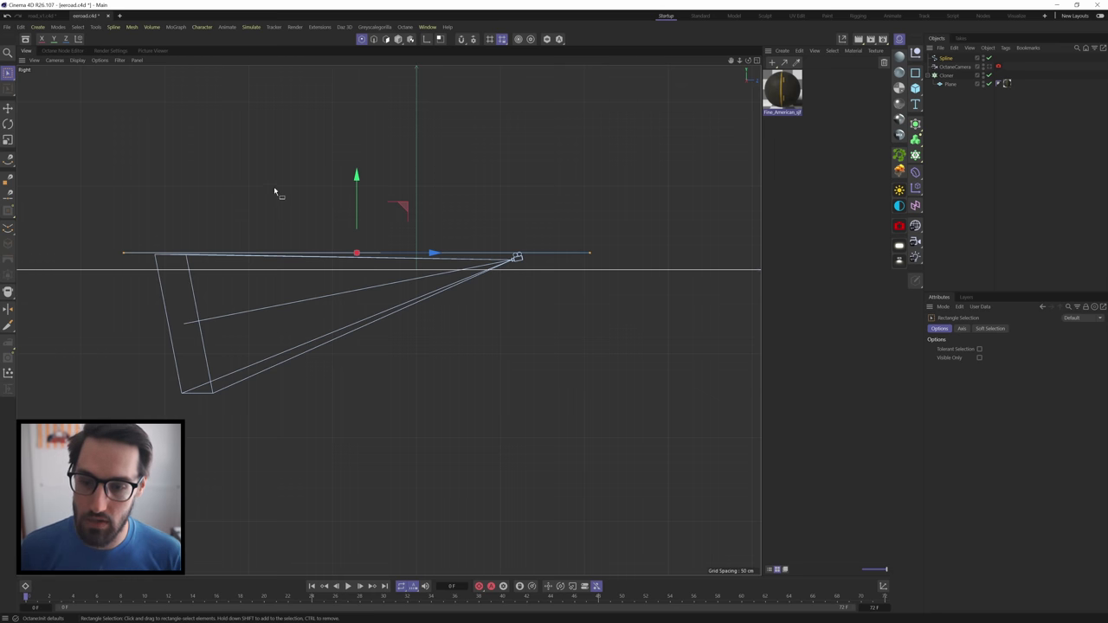
{"action": "key", "text": "t"}
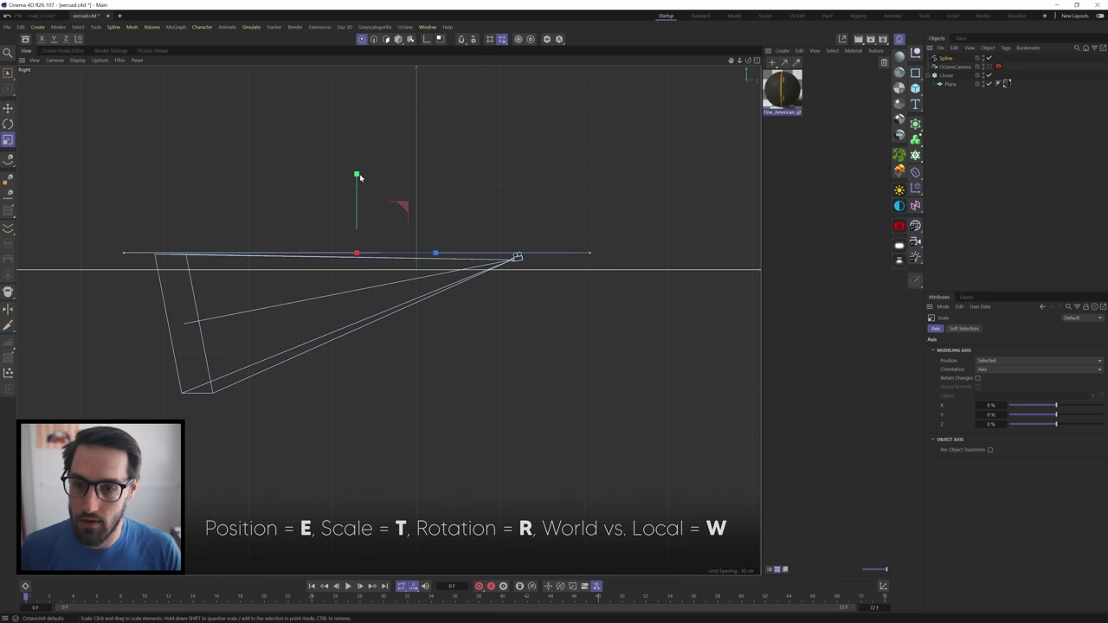
{"action": "left_click_drag", "start_coordinate": [360, 177], "coordinate": [357, 190]}
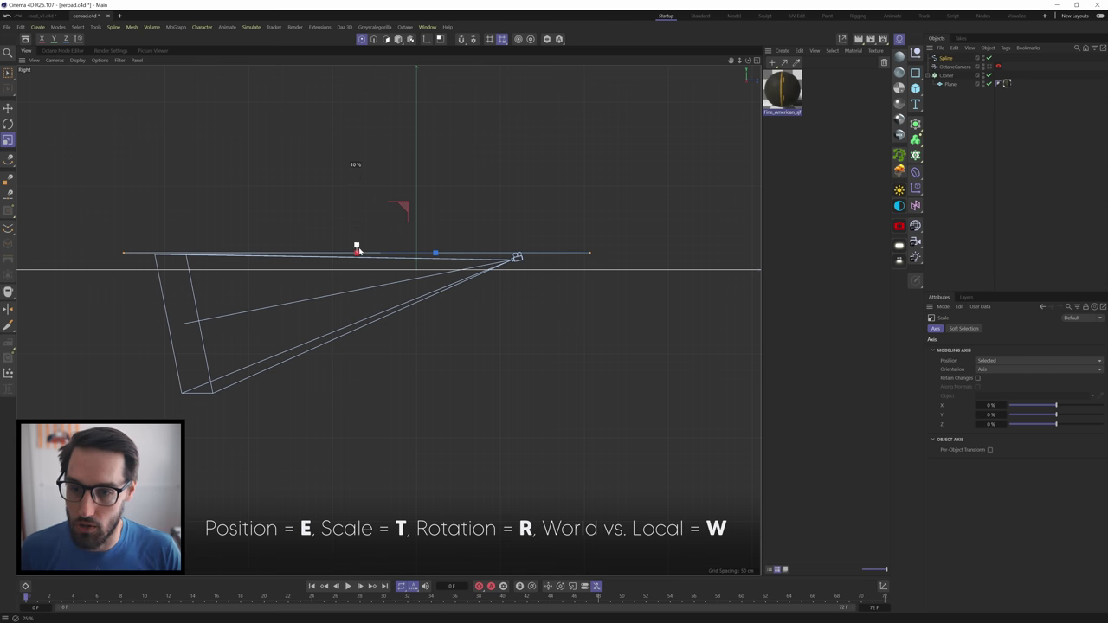
{"action": "left_click_drag", "start_coordinate": [359, 255], "coordinate": [358, 254]}
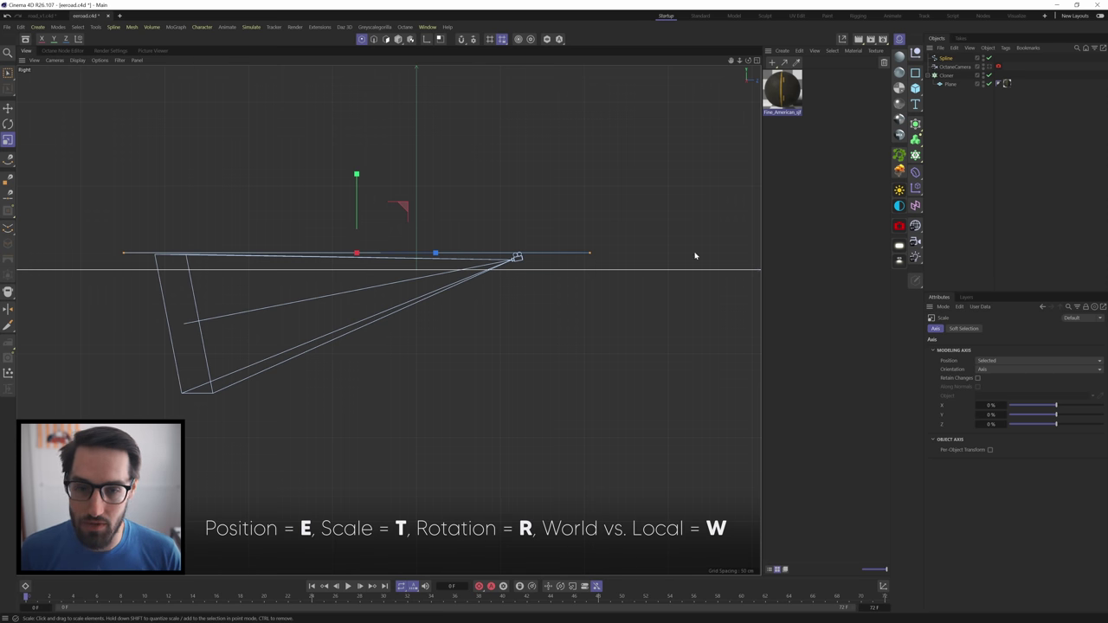
Set the Y position of the two spline points to 100 cm.
{"action": "left_click", "coordinate": [884, 588]}
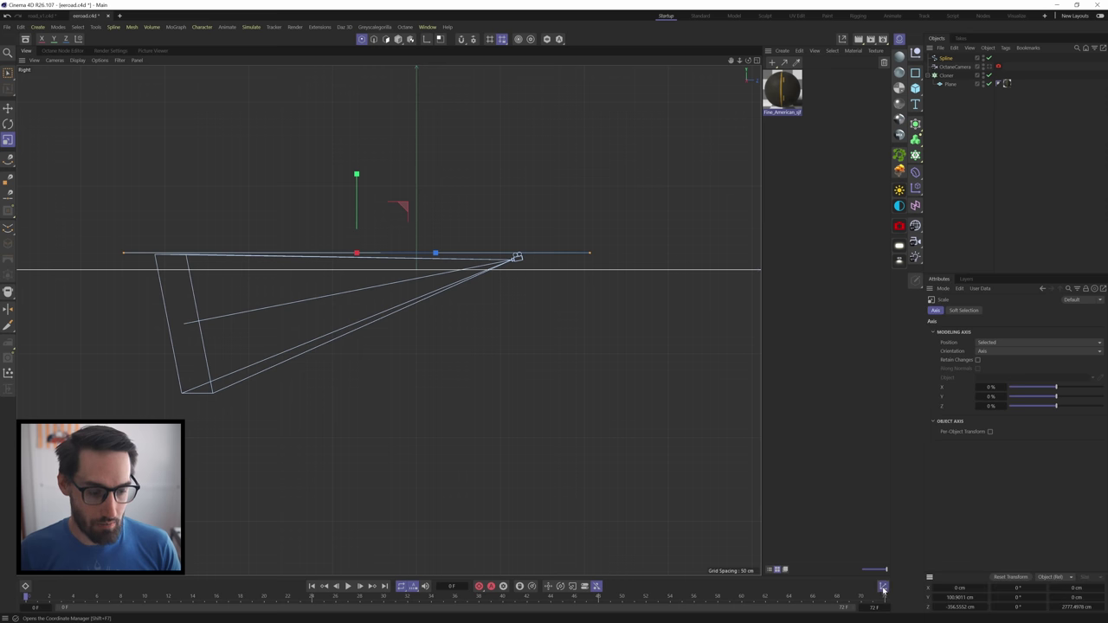
{"action": "left_click", "coordinate": [958, 601]}
{"action": "type", "text": "10"}
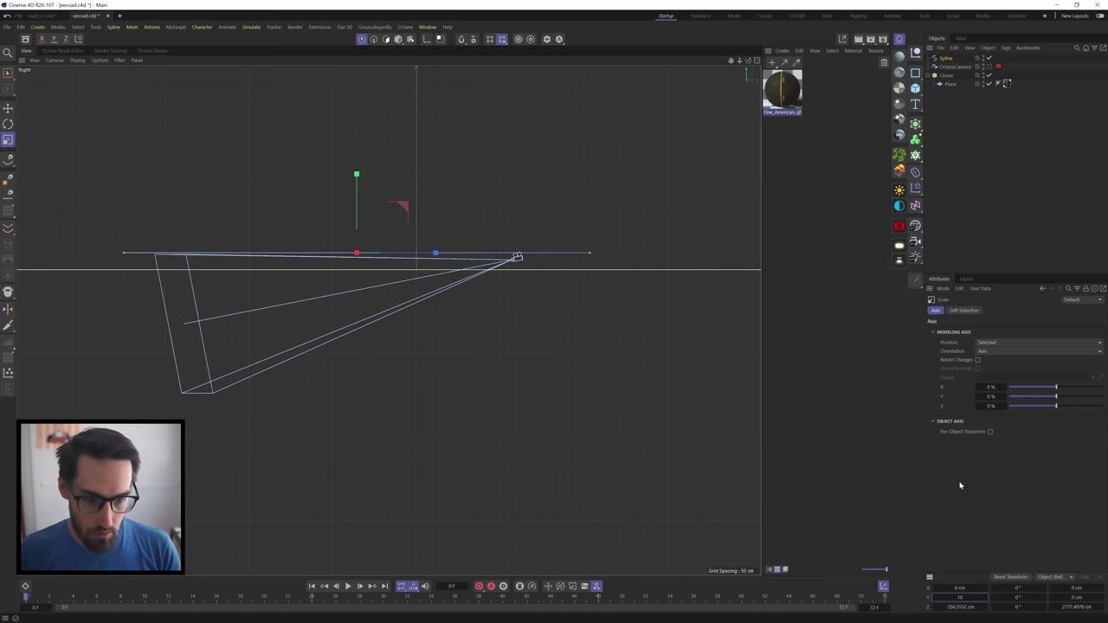
{"action": "type", "text": "0"}
{"action": "key", "text": "Return"}
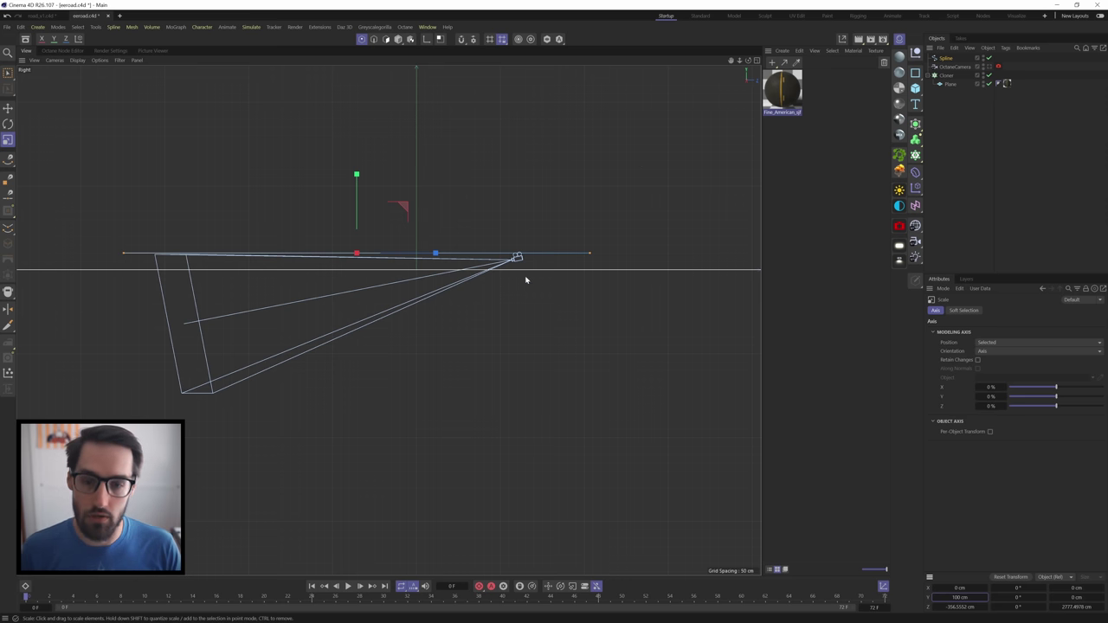
Move the spline's end points to the two ends of the road, at about Z -19978 cm and 19870 cm, and return to the perspective view.
{"action": "left_click", "coordinate": [476, 322]}
{"action": "left_click_drag", "start_coordinate": [334, 305], "coordinate": [324, 308]}
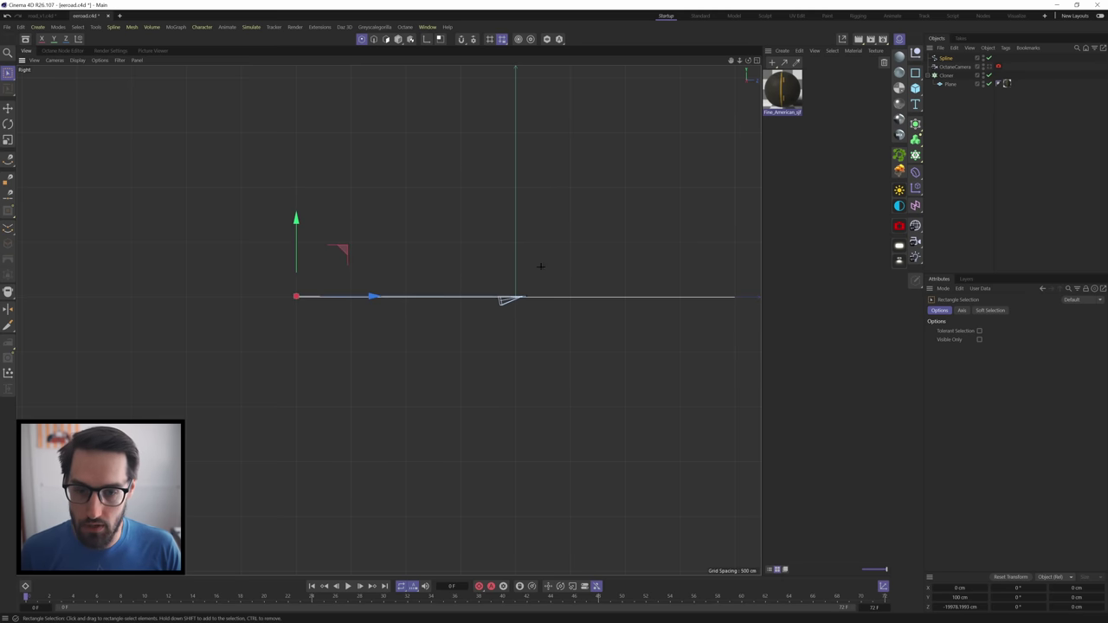
{"action": "left_click_drag", "start_coordinate": [540, 266], "coordinate": [509, 324]}
{"action": "left_click_drag", "start_coordinate": [569, 297], "coordinate": [774, 300]}
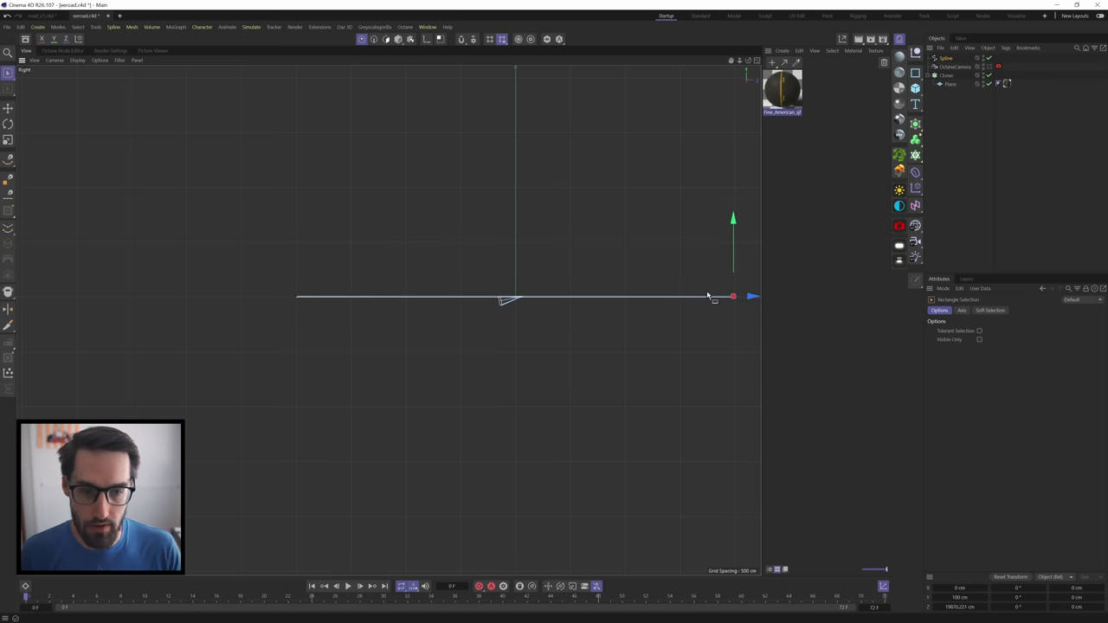
{"action": "middle_click", "coordinate": [707, 295]}
{"action": "middle_click", "coordinate": [264, 190]}
{"action": "left_click_drag", "start_coordinate": [464, 299], "coordinate": [414, 285], "text": "alt"}
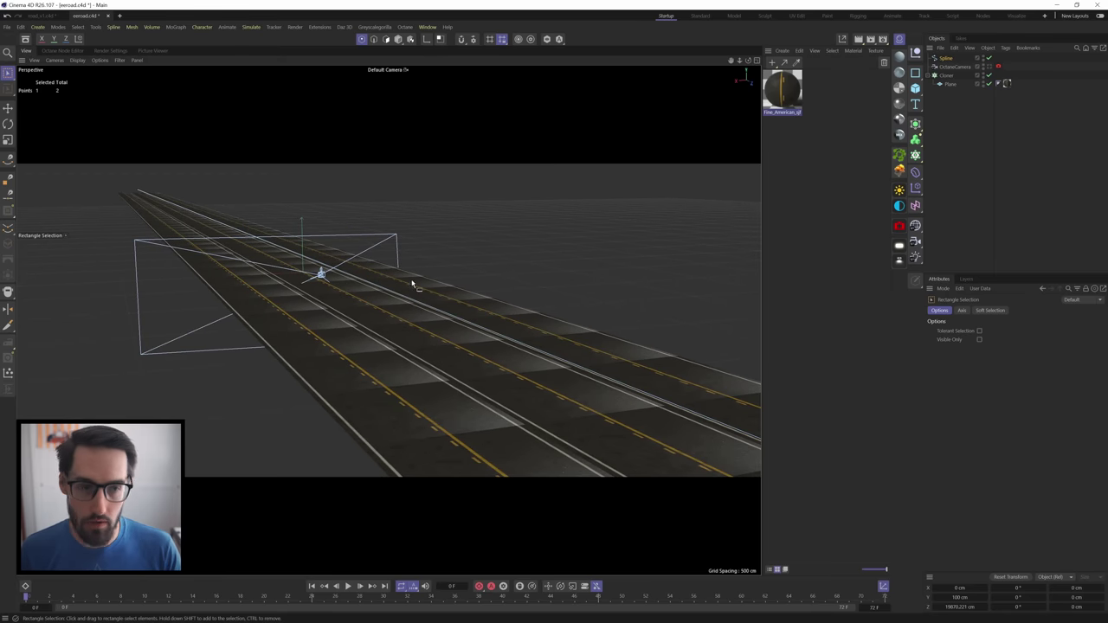
{"action": "left_click", "coordinate": [950, 123]}
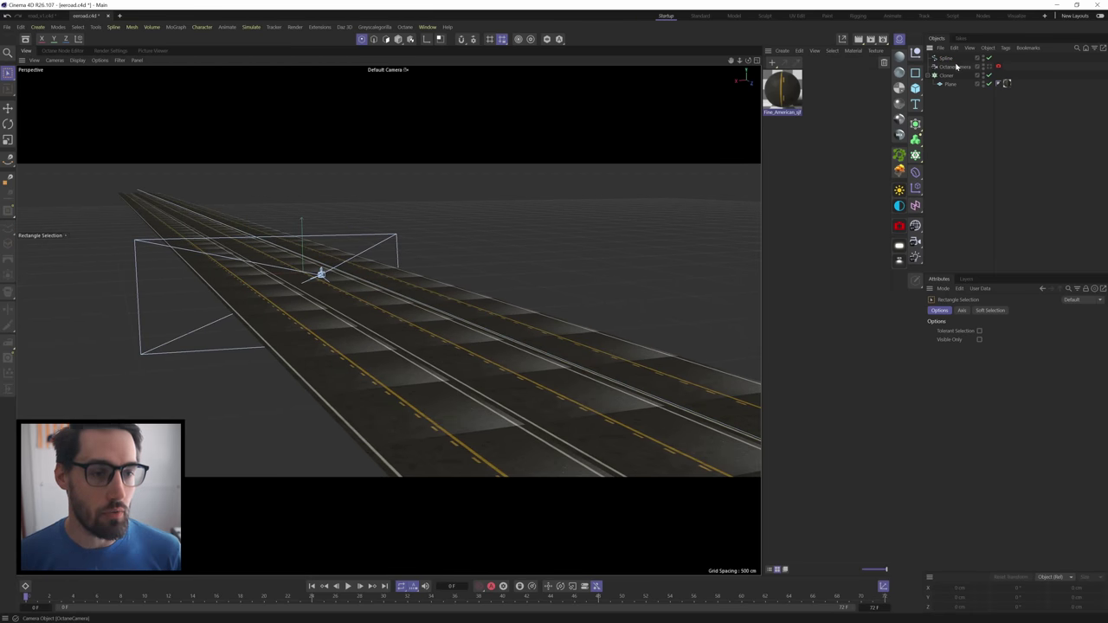
Add an Align to Spline tag to the OctaneCamera with the Spline as its path, look through the camera and leave Position at 0%.
{"action": "right_click", "coordinate": [950, 69]}
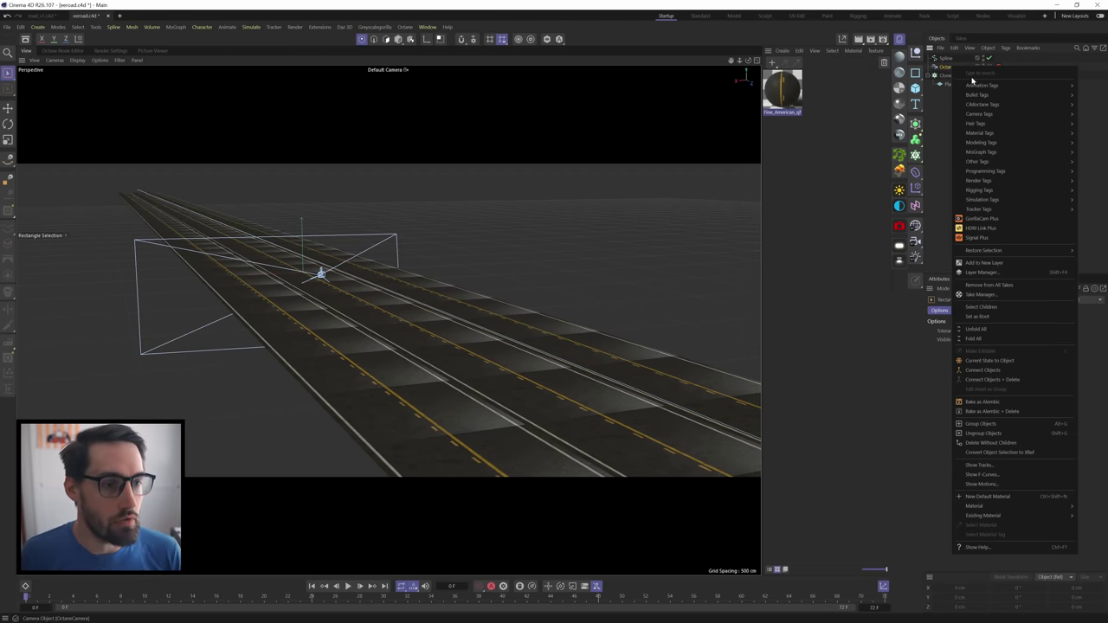
{"action": "mouse_move", "coordinate": [973, 86]}
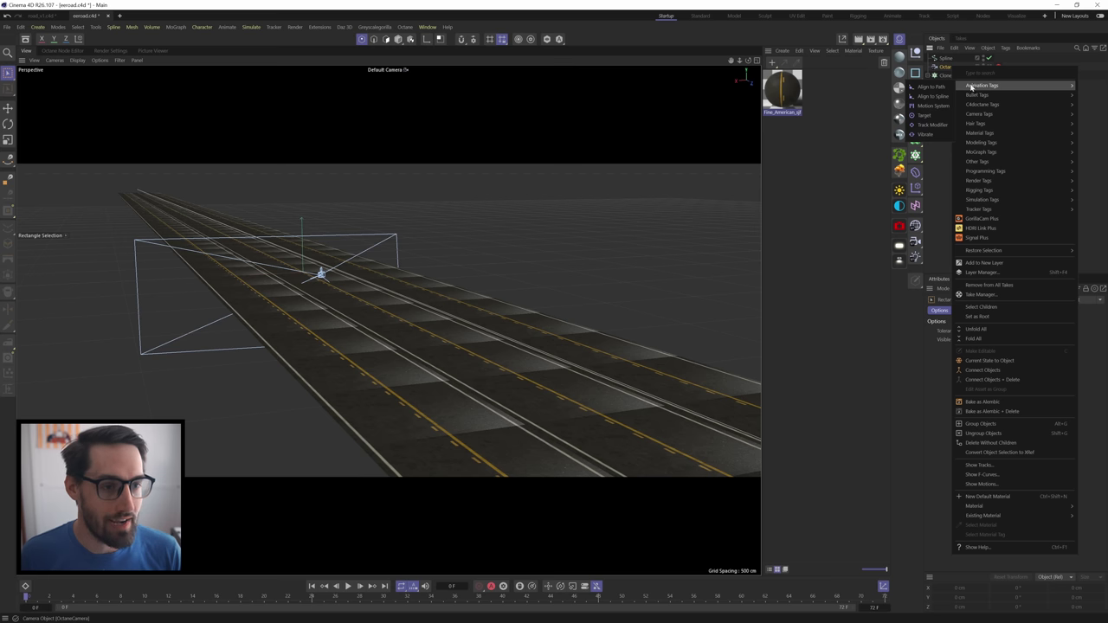
{"action": "left_click", "coordinate": [933, 95]}
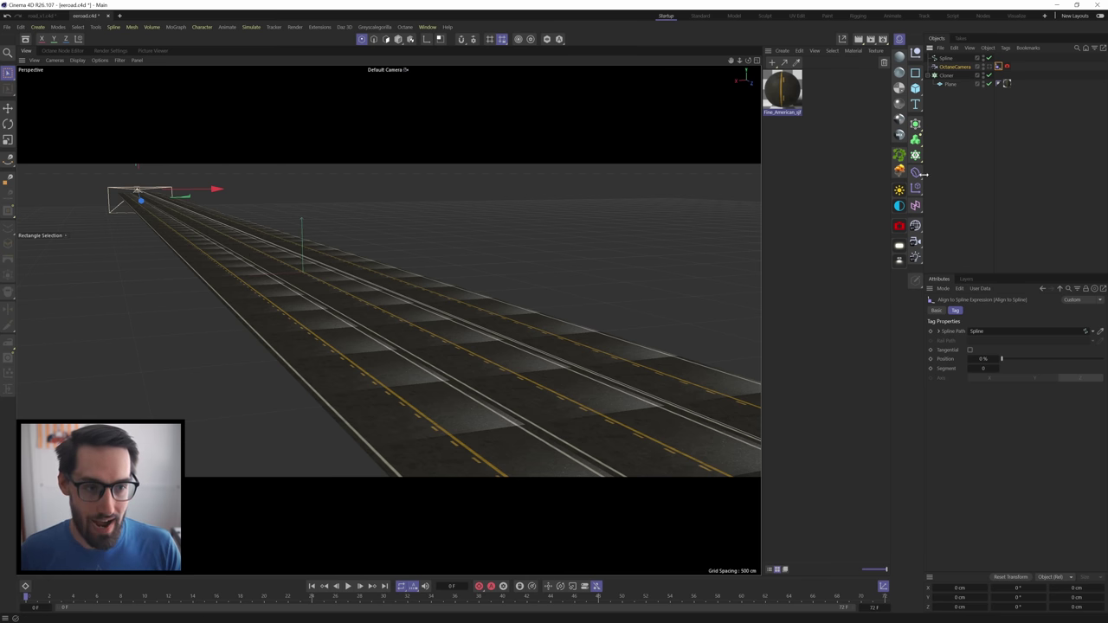
{"action": "left_click", "coordinate": [989, 67]}
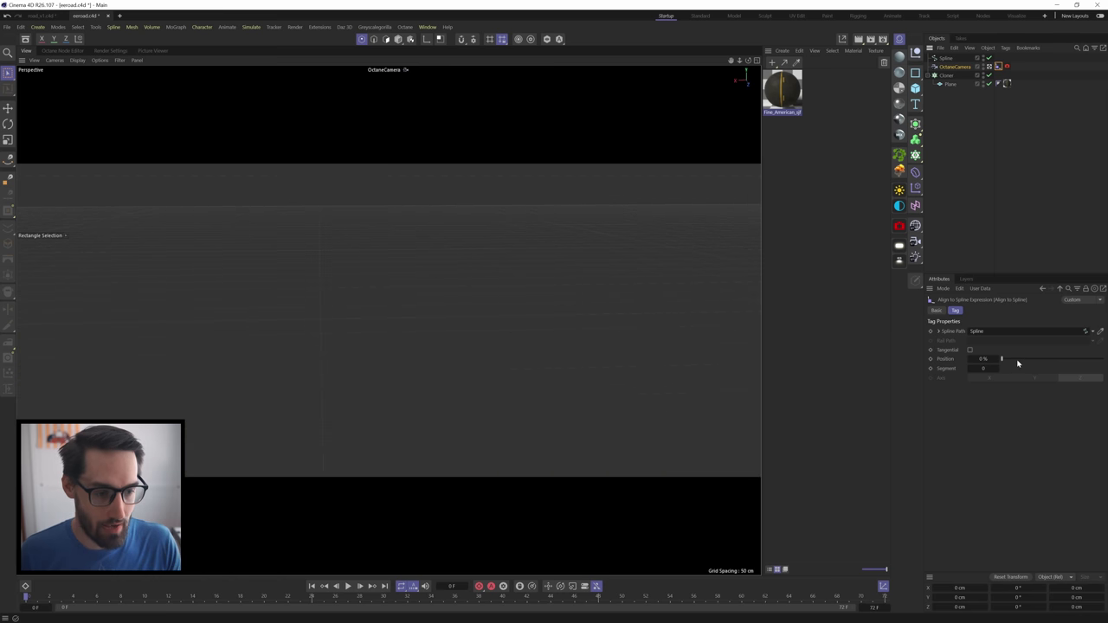
{"action": "mouse_move", "coordinate": [1004, 362]}
{"action": "left_mouse_down"}
{"action": "mouse_move", "coordinate": [1062, 355]}
{"action": "mouse_move", "coordinate": [997, 364]}
{"action": "left_mouse_up"}
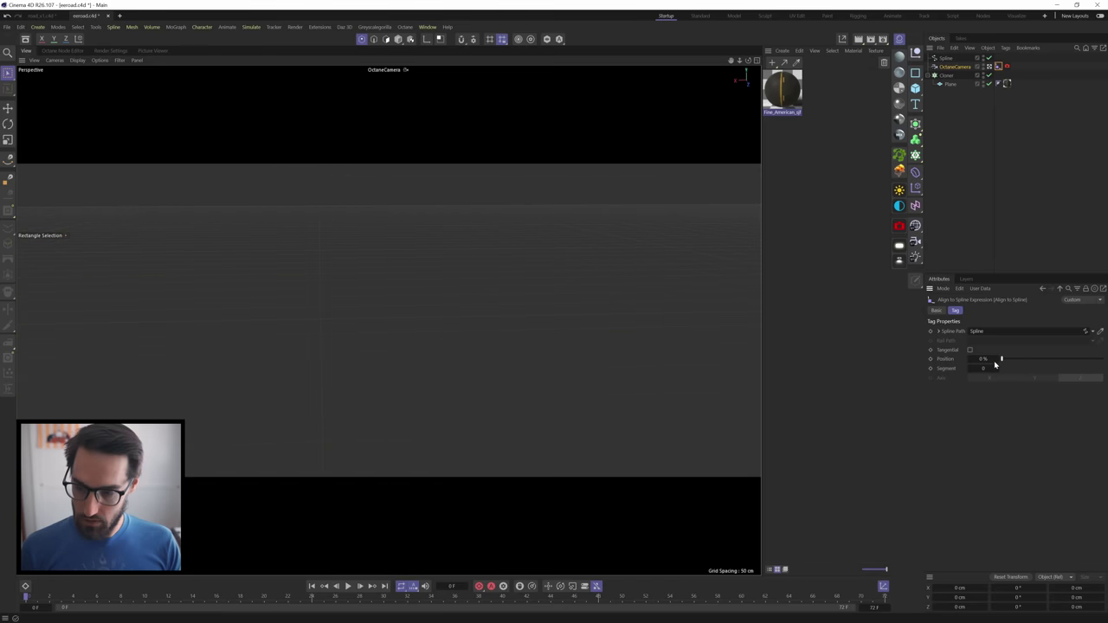
{"action": "key", "text": "Return"}
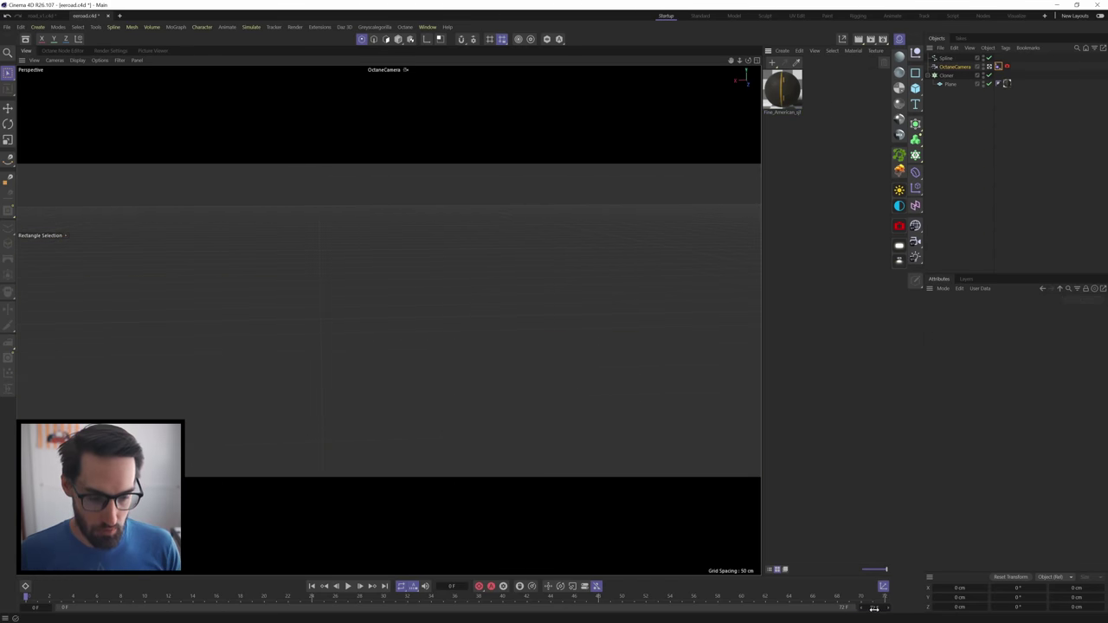
Extend the project's timeline to end at frame 150.
{"action": "left_click", "coordinate": [875, 608]}
{"action": "type", "text": "15"}
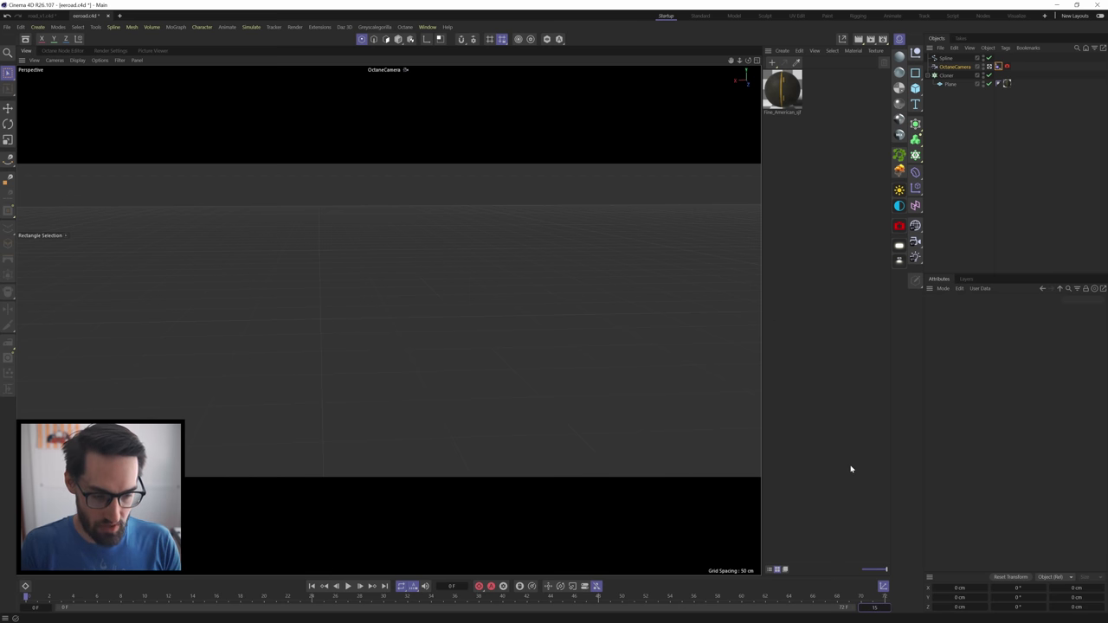
{"action": "type", "text": "0"}
{"action": "key", "text": "Return"}
Keyframe the Align to Spline tag's Position at 0% on frame 0 and 100% on frame 150, and play the animation.
{"action": "left_click", "coordinate": [999, 67]}
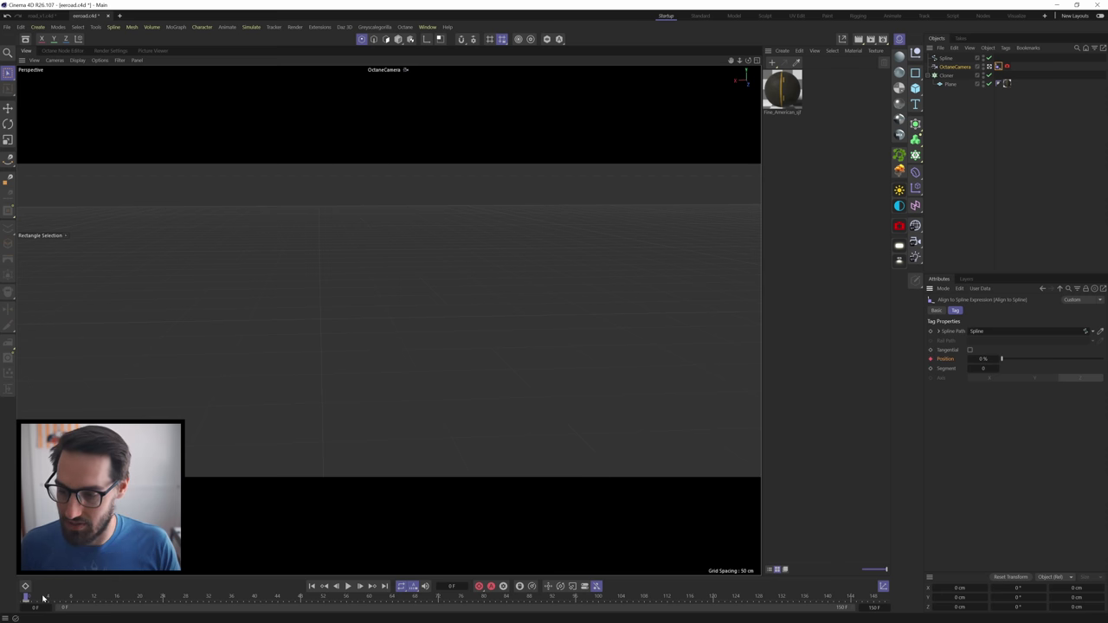
{"action": "left_click_drag", "start_coordinate": [109, 596], "coordinate": [809, 597]}
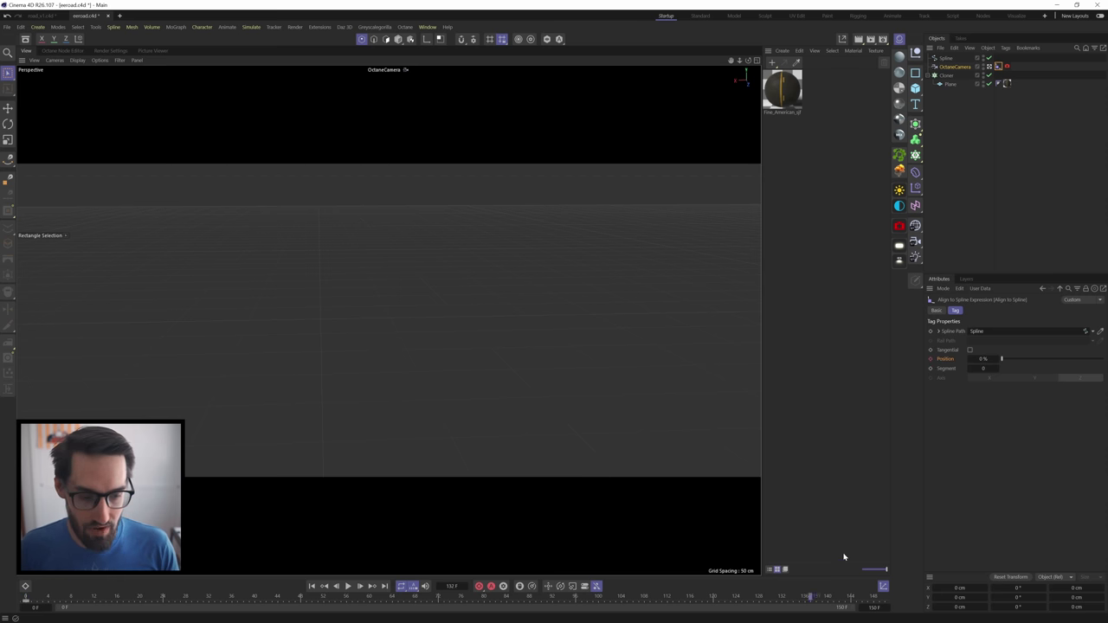
{"action": "double_click", "coordinate": [983, 357]}
{"action": "type", "text": "100"}
{"action": "key", "text": "Return"}
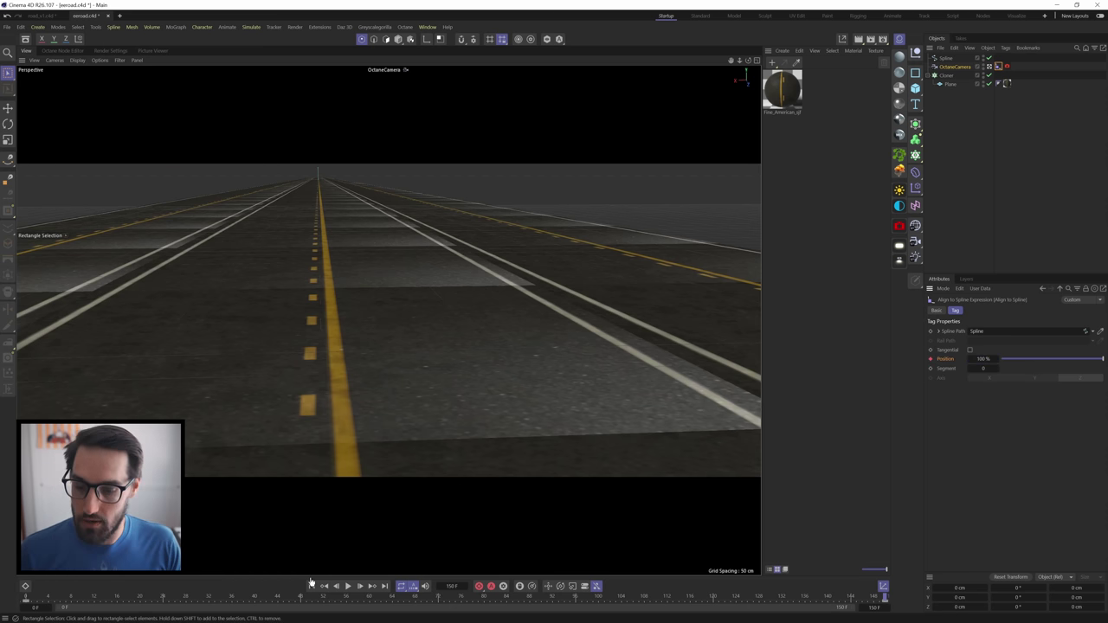
{"action": "left_click", "coordinate": [312, 587]}
{"action": "left_click", "coordinate": [348, 586]}
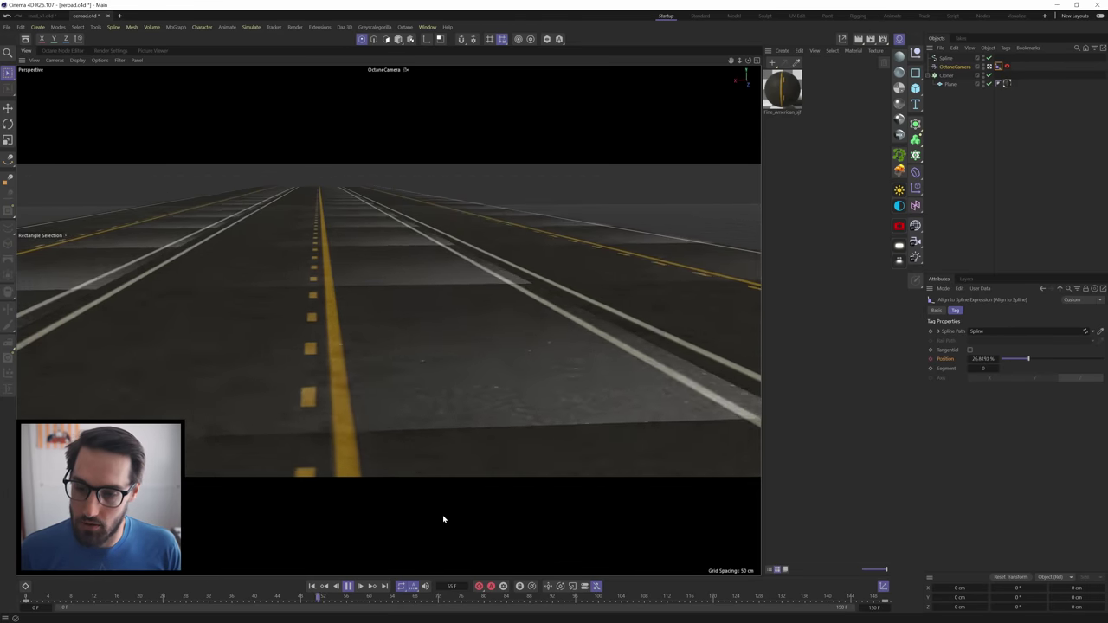
Set the Position keys at frames 0 and 150 to Linear interpolation and play the animation from the start.
{"action": "left_click", "coordinate": [26, 599]}
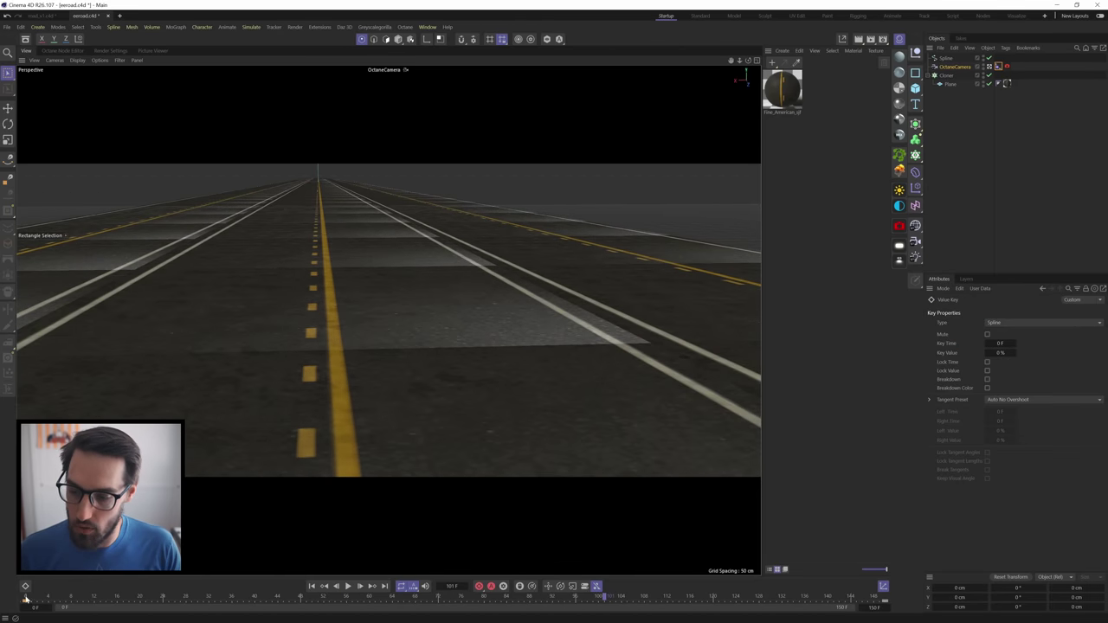
{"action": "left_click", "coordinate": [994, 324]}
{"action": "left_click", "coordinate": [1000, 341]}
{"action": "left_click", "coordinate": [885, 601]}
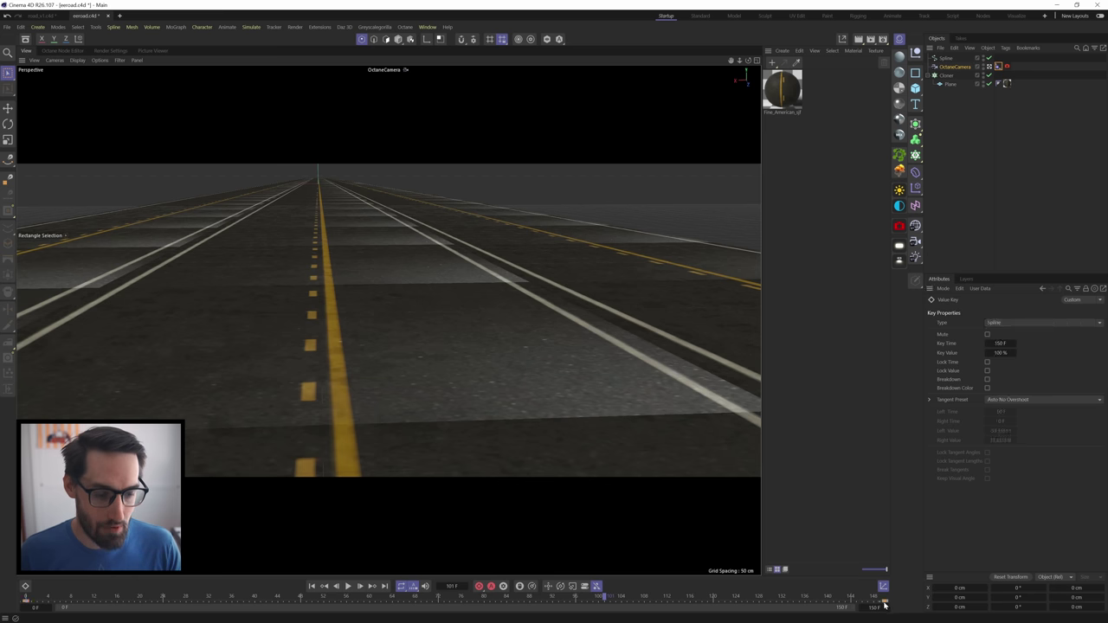
{"action": "left_click", "coordinate": [994, 323]}
{"action": "left_click", "coordinate": [1000, 341]}
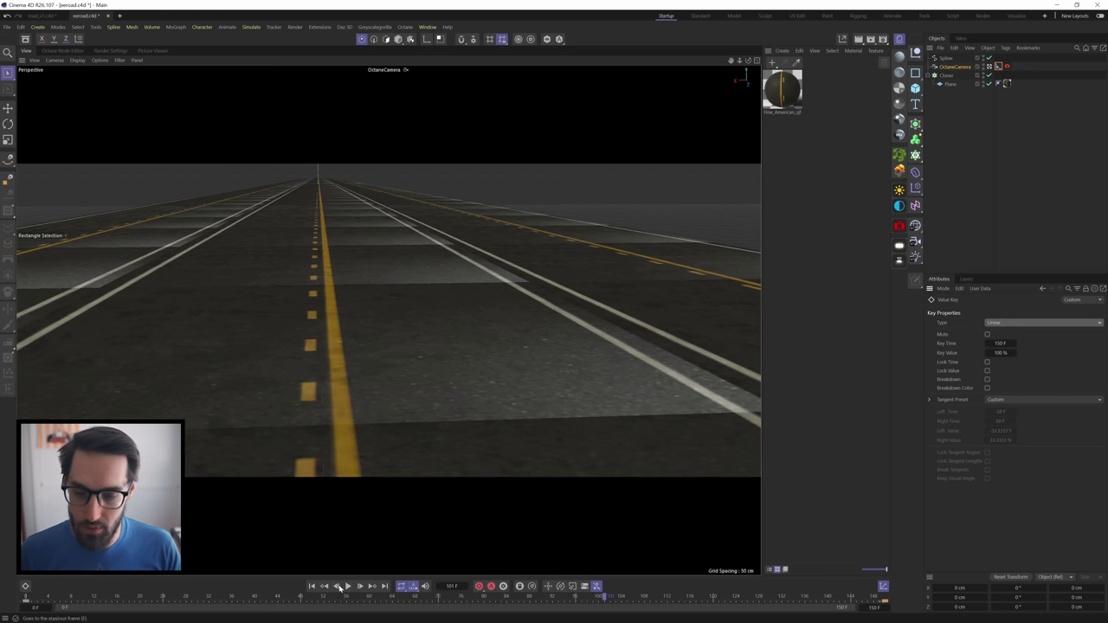
{"action": "left_click", "coordinate": [312, 587]}
{"action": "left_click", "coordinate": [347, 587]}
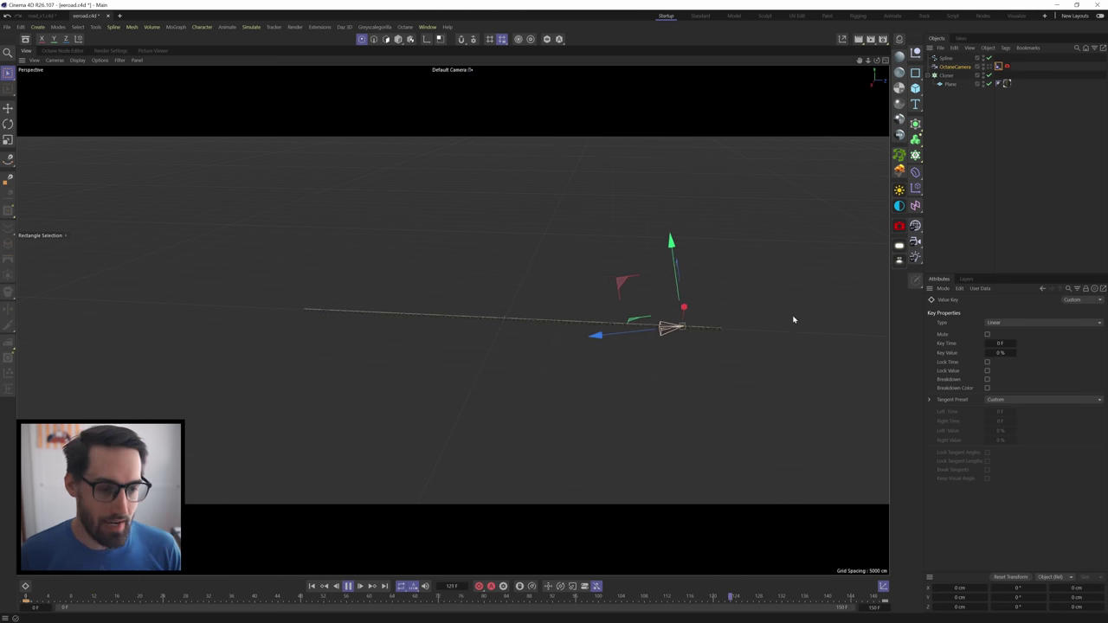
Set the Spline's Intermediate Points to Uniform and check the camera's movement along the path from outside.
{"action": "left_click", "coordinate": [946, 59]}
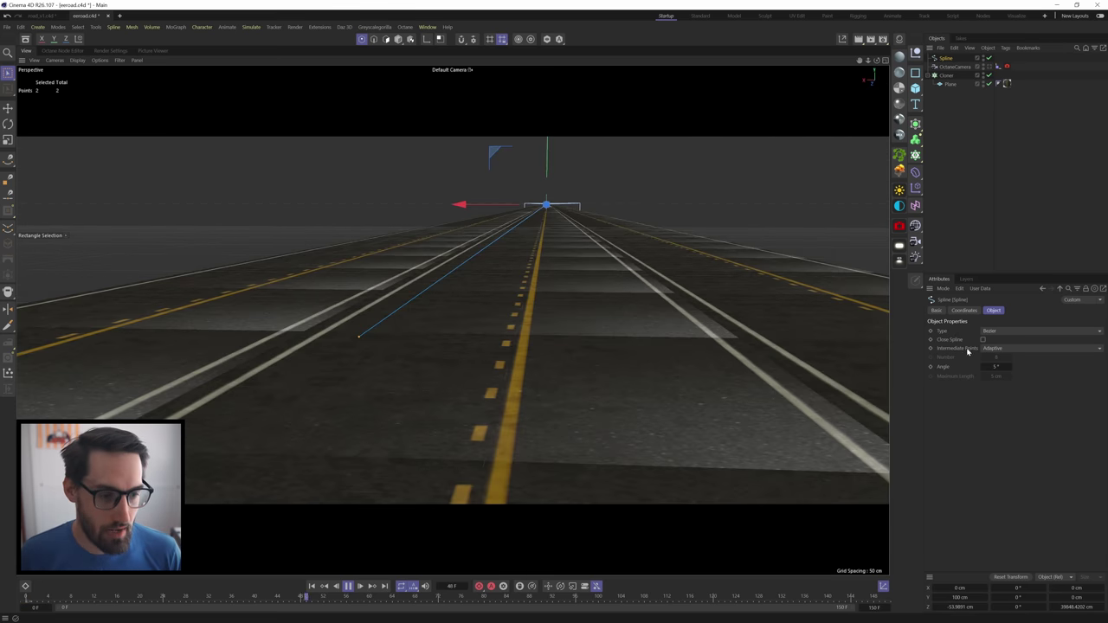
{"action": "left_click", "coordinate": [995, 348]}
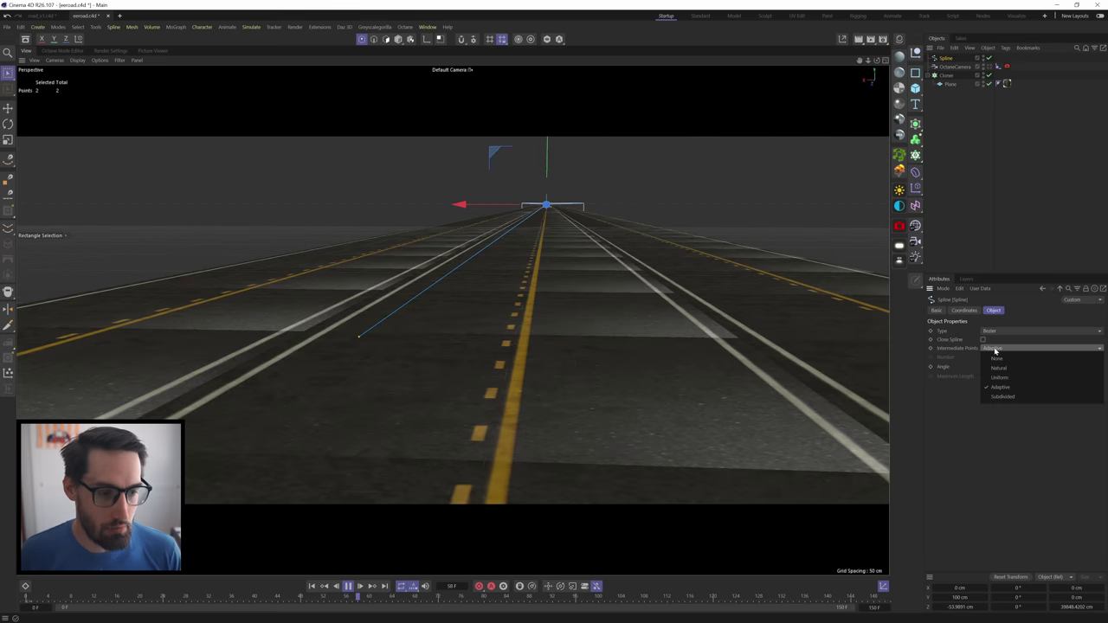
{"action": "left_click", "coordinate": [997, 378]}
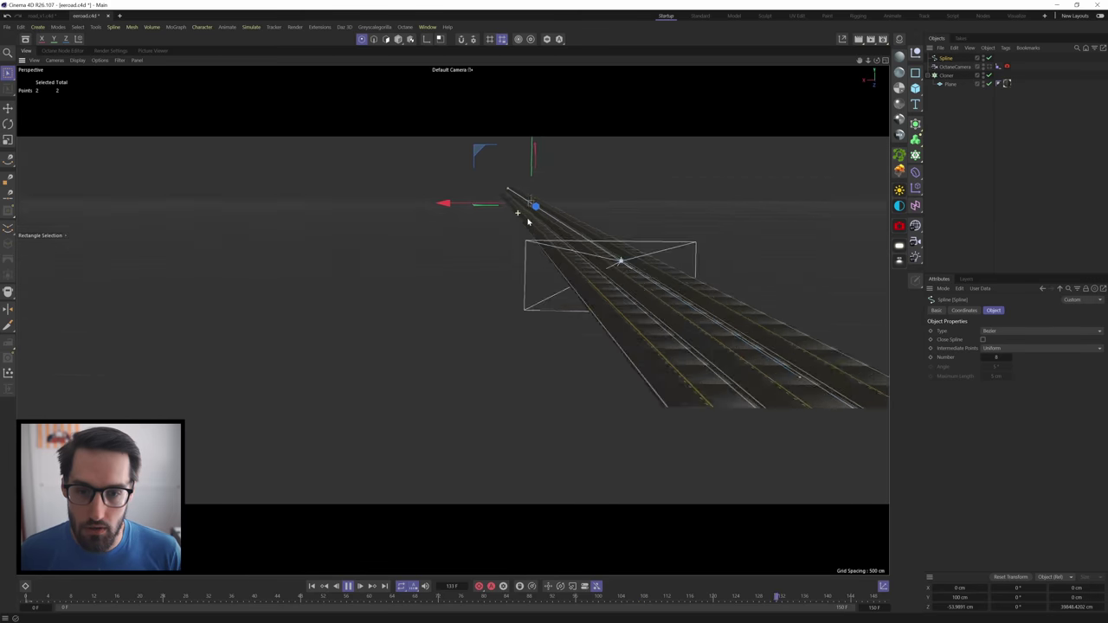
{"action": "right_click_drag", "start_coordinate": [594, 331], "coordinate": [574, 378], "text": "alt"}
{"action": "middle_click_drag", "start_coordinate": [571, 245], "coordinate": [558, 253], "text": "alt"}
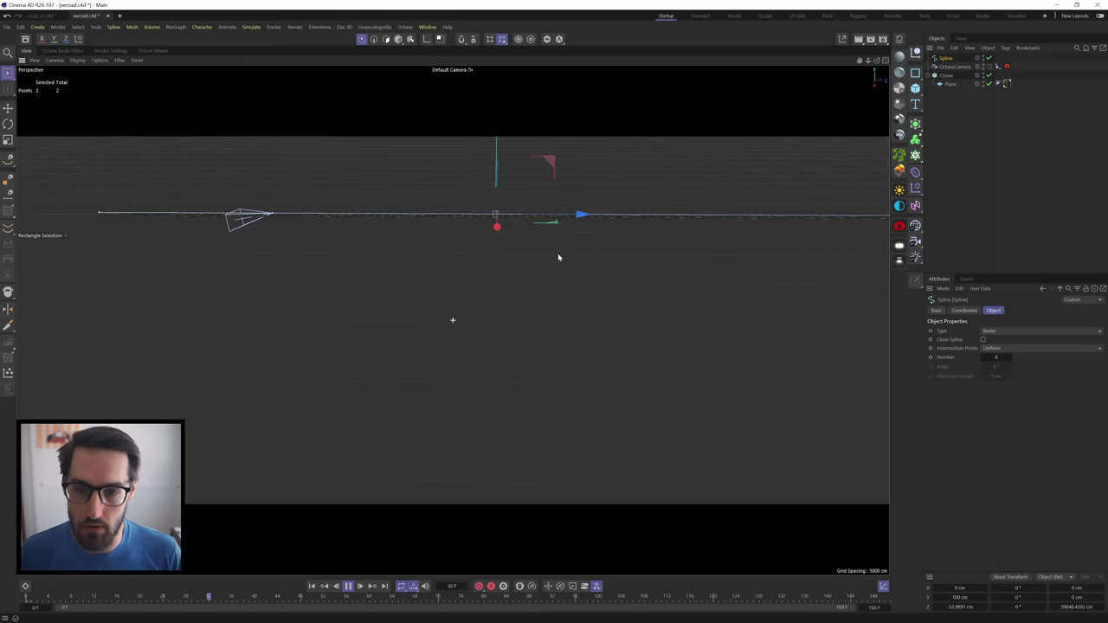
{"action": "right_click_drag", "start_coordinate": [575, 233], "coordinate": [562, 275], "text": "alt"}
{"action": "middle_click_drag", "start_coordinate": [550, 260], "coordinate": [518, 288], "text": "alt"}
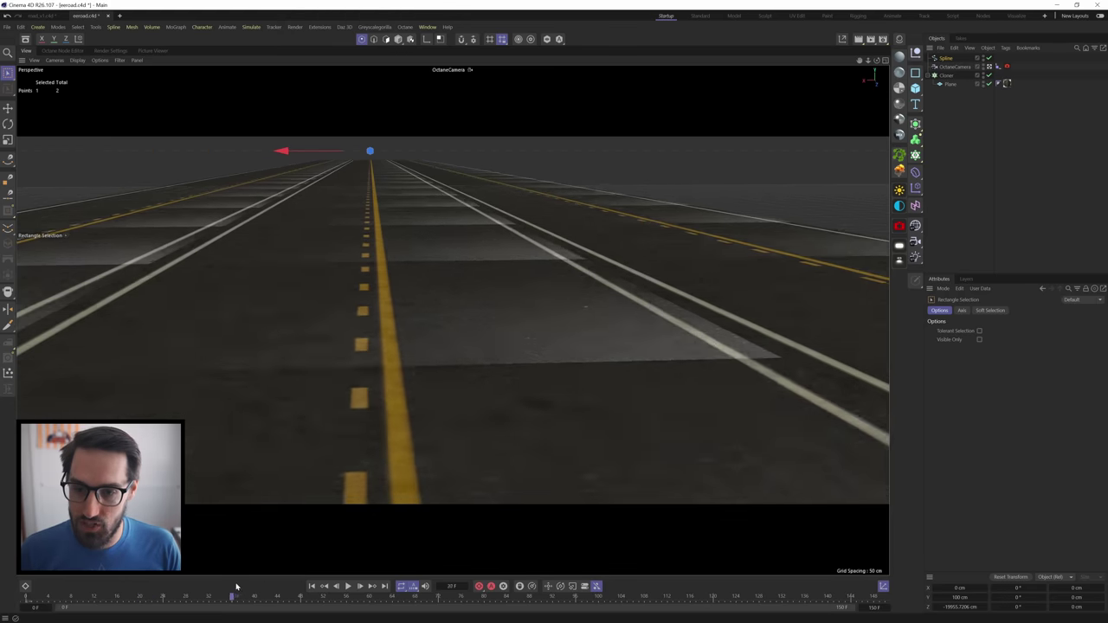
With the animation paused around frame 37 in the camera view, lower the Spline to a Y position of -45 cm.
{"action": "left_click_drag", "start_coordinate": [236, 587], "coordinate": [237, 587]}
{"action": "left_click", "coordinate": [950, 69]}
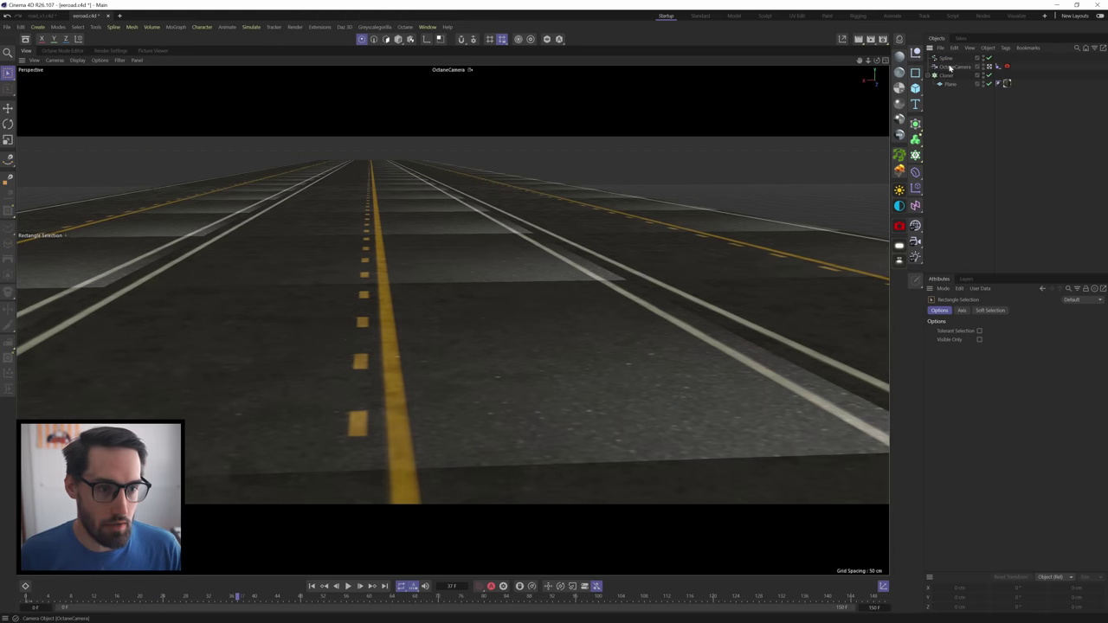
{"action": "left_click", "coordinate": [946, 58]}
{"action": "key", "text": "e"}
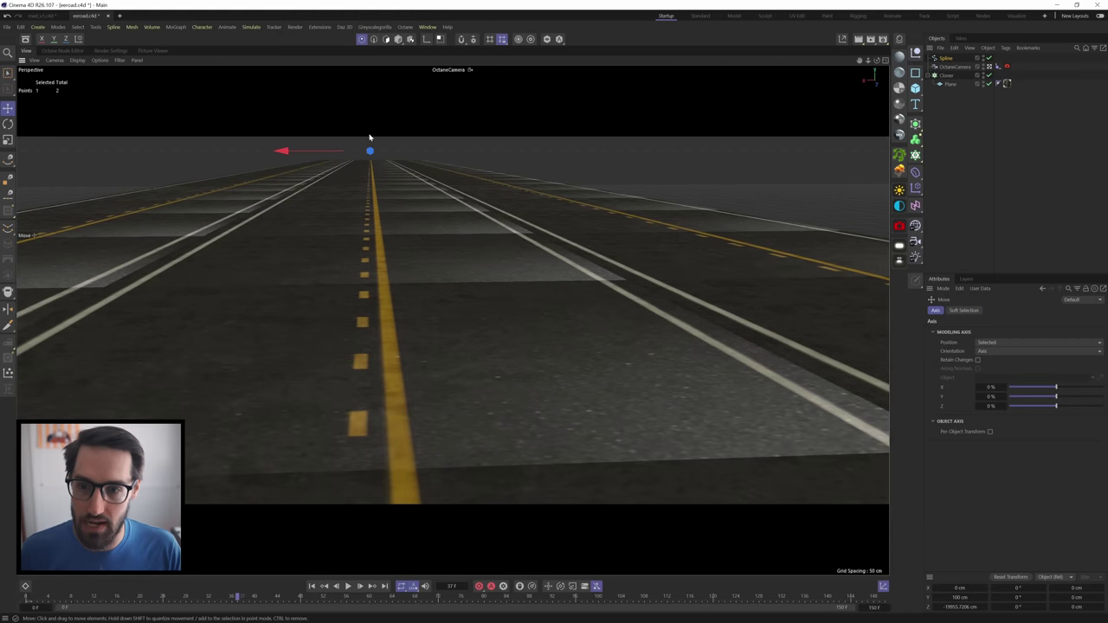
{"action": "left_click", "coordinate": [948, 84]}
{"action": "left_click", "coordinate": [946, 59]}
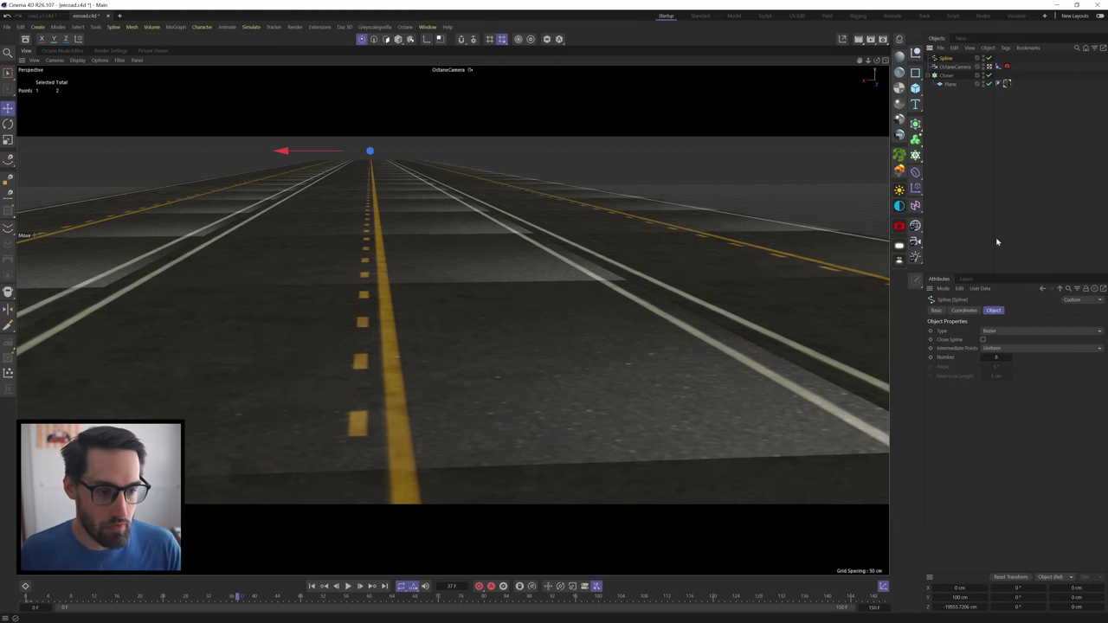
{"action": "left_click", "coordinate": [963, 311]}
{"action": "mouse_move", "coordinate": [972, 354]}
{"action": "left_mouse_down"}
{"action": "mouse_move", "coordinate": [940, 354]}
{"action": "mouse_move", "coordinate": [965, 354]}
{"action": "left_mouse_up"}
Tilt the OctaneCamera further down at the road and shift the Spline so the camera sits at X 125 cm, Y 30 cm.
{"action": "left_click", "coordinate": [955, 66]}
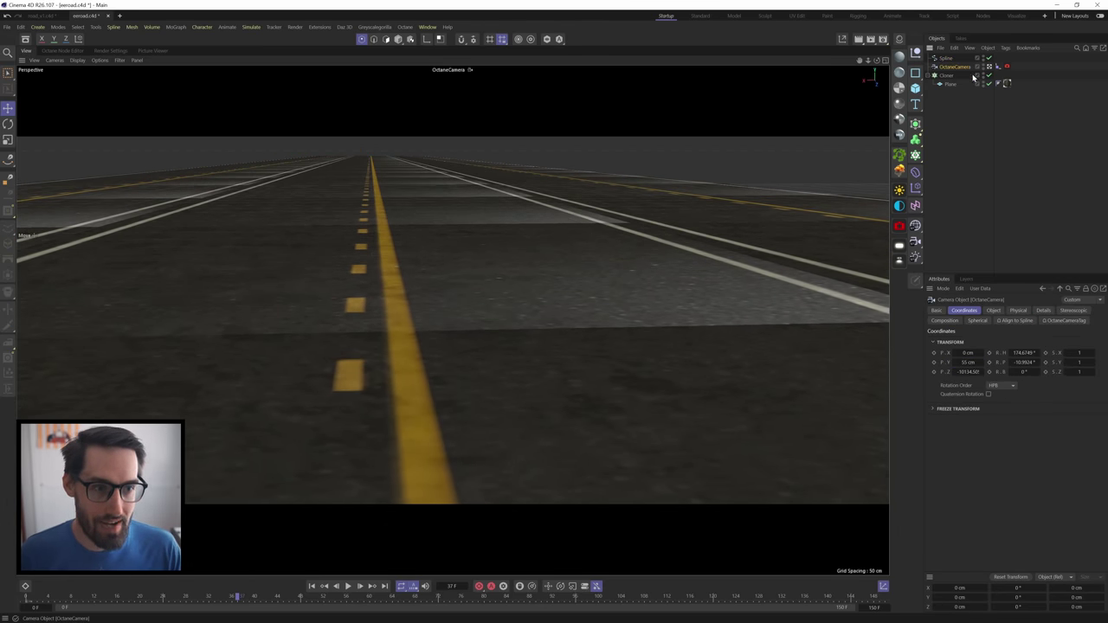
{"action": "left_click_drag", "start_coordinate": [460, 158], "coordinate": [389, 174], "text": "alt"}
{"action": "left_click", "coordinate": [950, 83]}
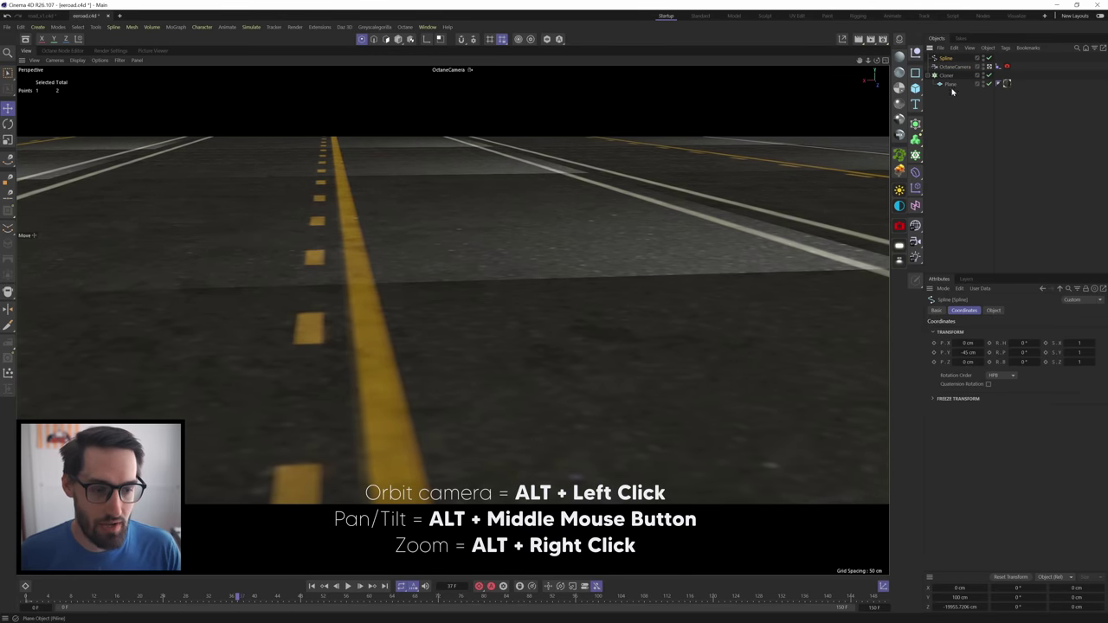
{"action": "mouse_move", "coordinate": [967, 343]}
{"action": "left_mouse_down"}
{"action": "mouse_move", "coordinate": [1029, 329]}
{"action": "mouse_move", "coordinate": [985, 361]}
{"action": "mouse_move", "coordinate": [962, 353]}
{"action": "left_mouse_up"}
Set the OctaneCamera's focal length to 50 mm, reframe the road lines and play the animation to check the shot.
{"action": "left_click", "coordinate": [953, 66]}
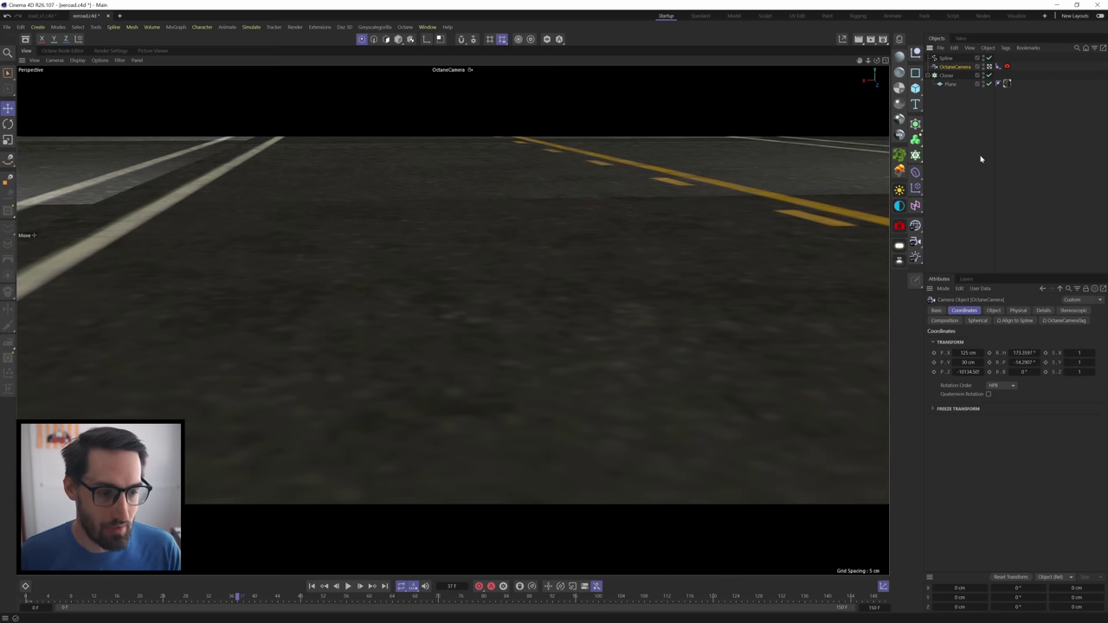
{"action": "left_click", "coordinate": [993, 311]}
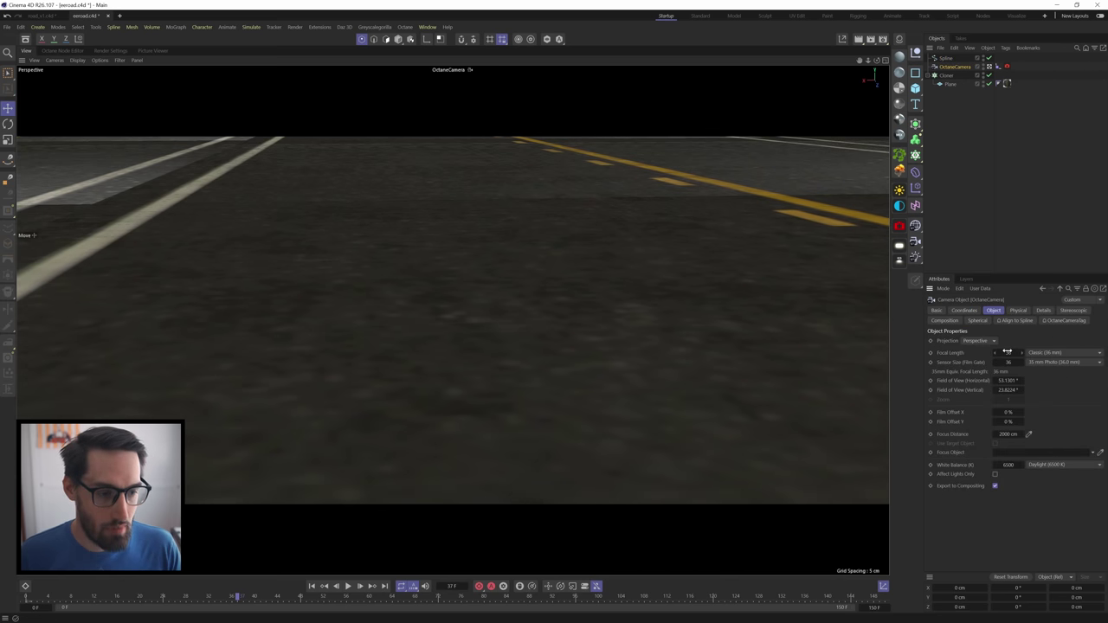
{"action": "type", "text": "50"}
{"action": "key", "text": "Return"}
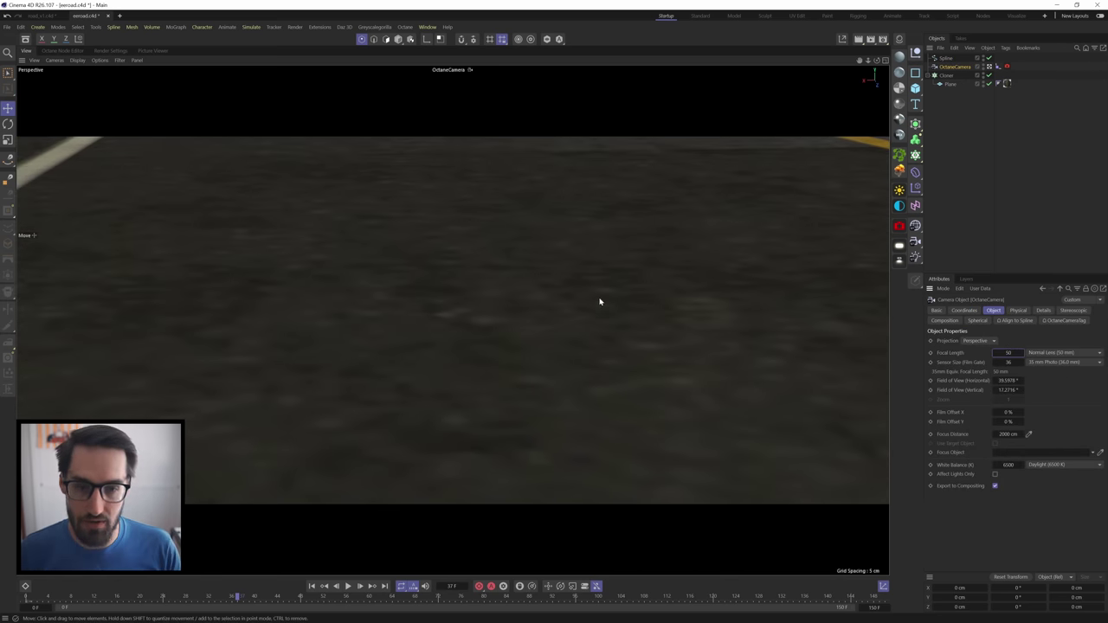
{"action": "left_click_drag", "start_coordinate": [578, 207], "coordinate": [563, 190], "text": "alt"}
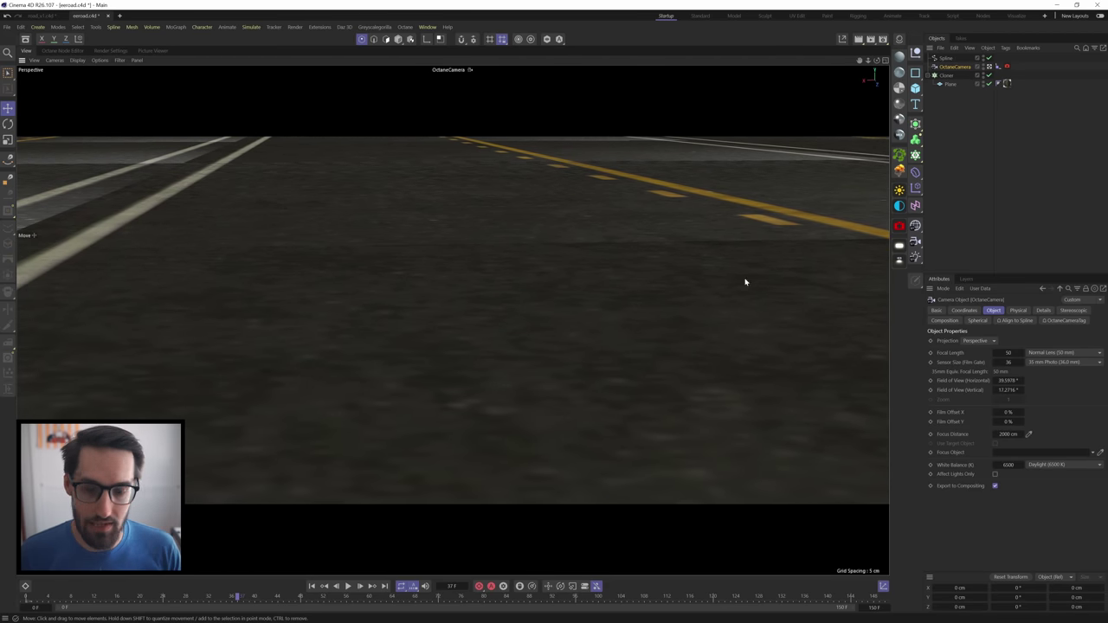
{"action": "left_click", "coordinate": [348, 587]}
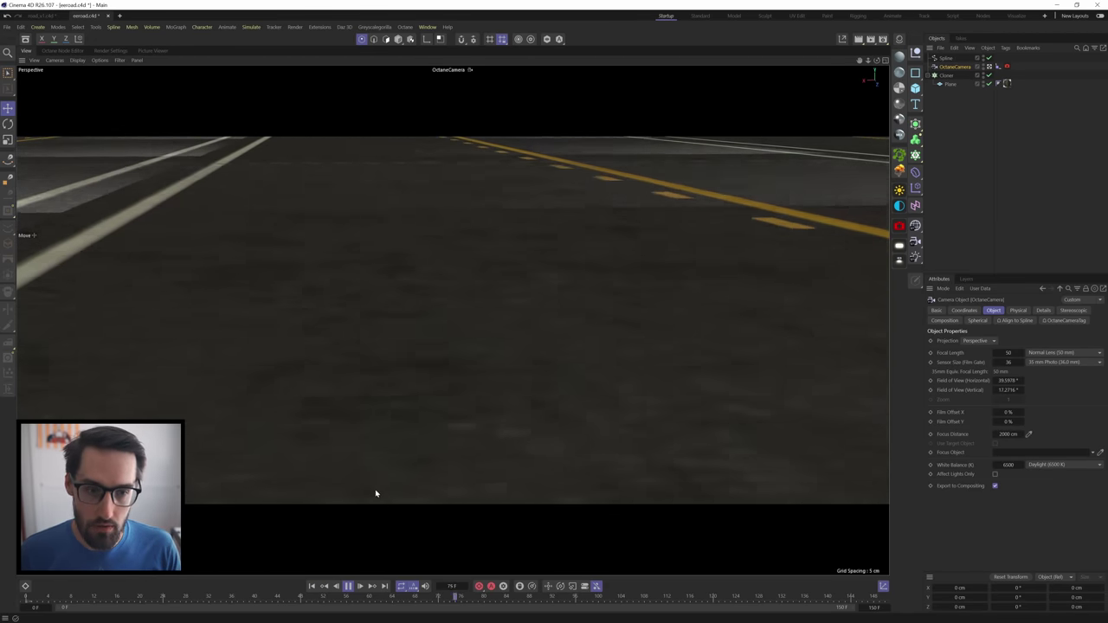
{"action": "left_click", "coordinate": [348, 586]}
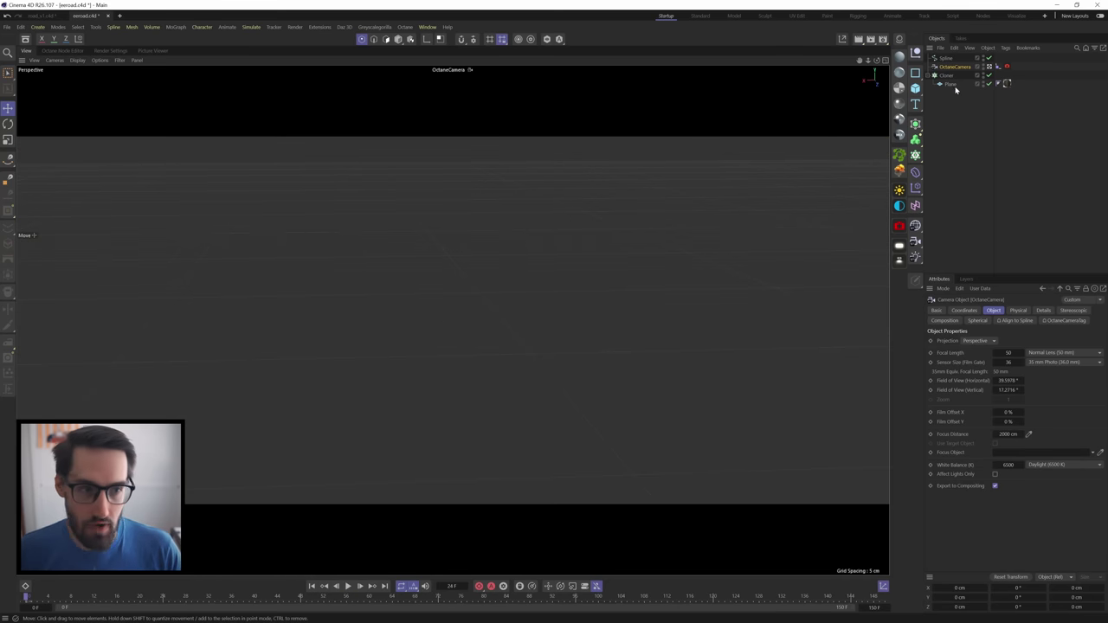
Move the Spline's start point inward over the road to about -18370 cm in Z and play the camera animation.
{"action": "middle_click", "coordinate": [597, 284]}
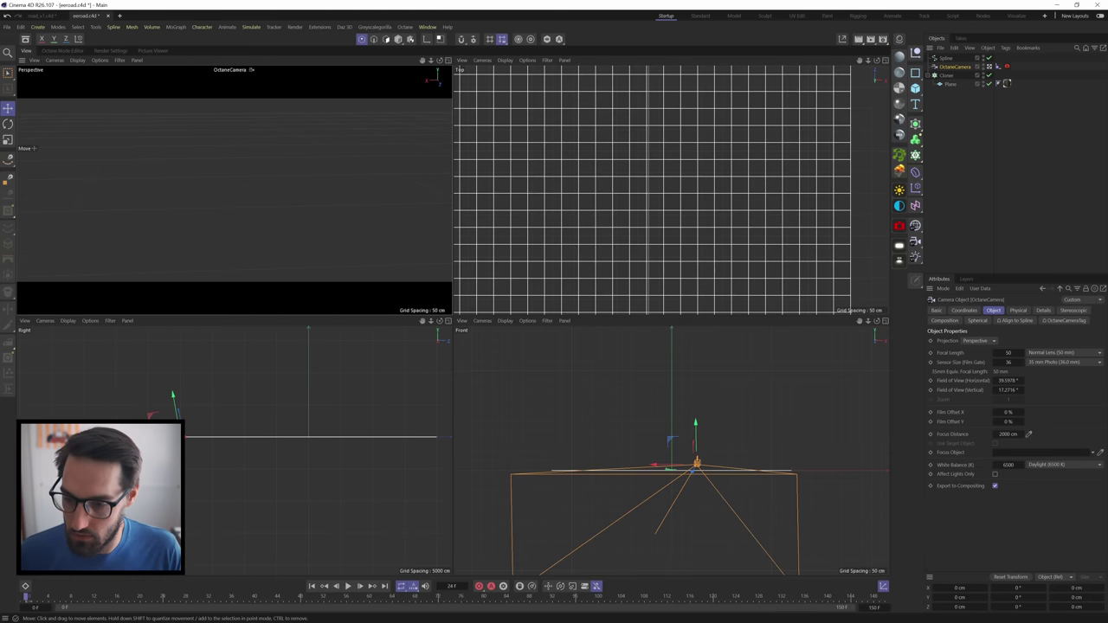
{"action": "key", "text": "shift+f"}
{"action": "key", "text": "0"}
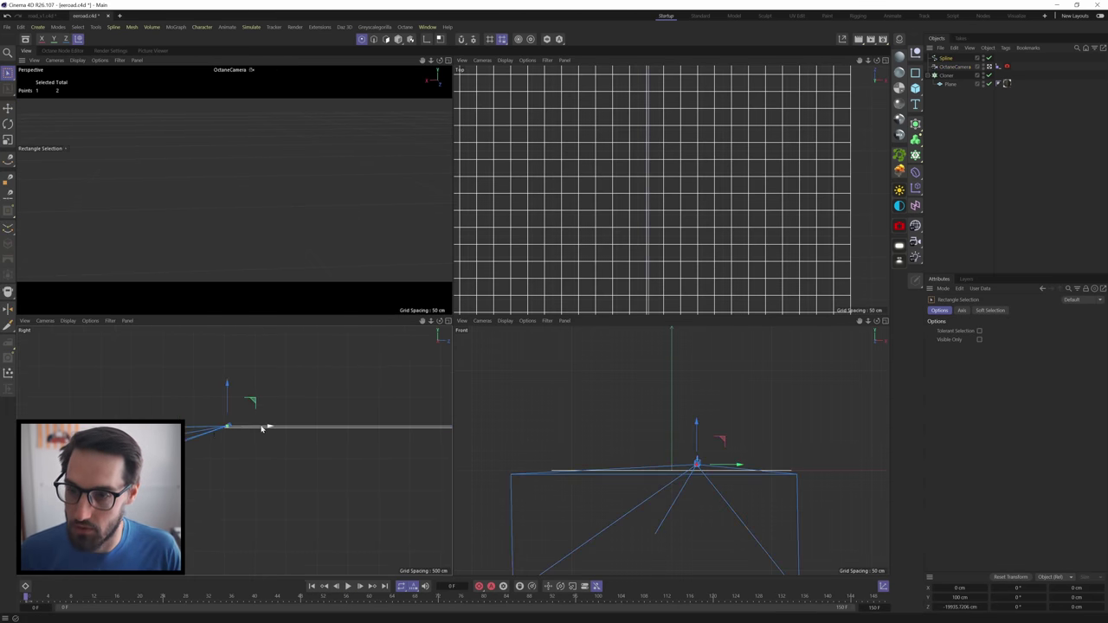
{"action": "left_click_drag", "start_coordinate": [265, 428], "coordinate": [310, 431]}
{"action": "key", "text": "F1"}
{"action": "key", "text": "F8"}
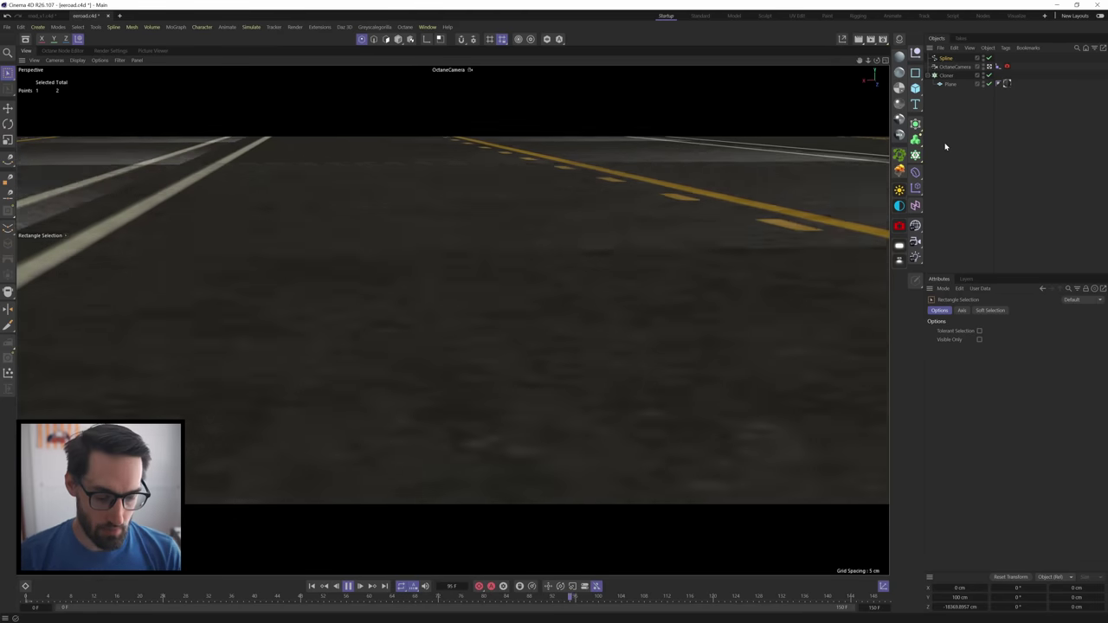
{"action": "left_click", "coordinate": [348, 585]}
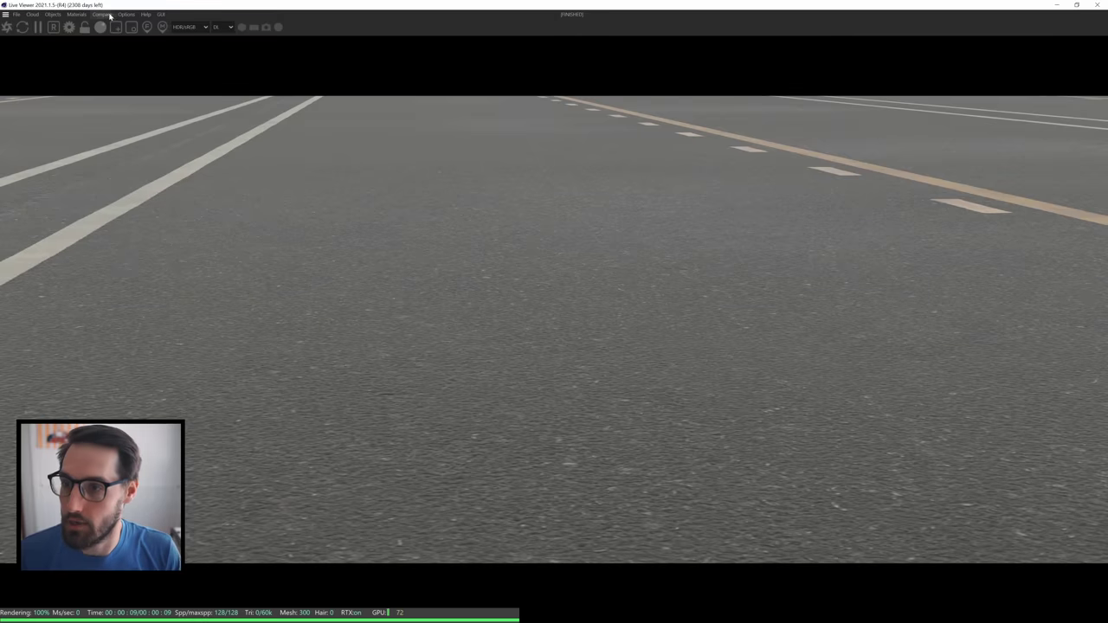
Dock the Octane Live Viewer beside the perspective view and add an Octane HDRI environment sky.
{"action": "left_click_drag", "start_coordinate": [557, 4], "coordinate": [652, 131]}
{"action": "left_click_drag", "start_coordinate": [891, 114], "coordinate": [892, 119]}
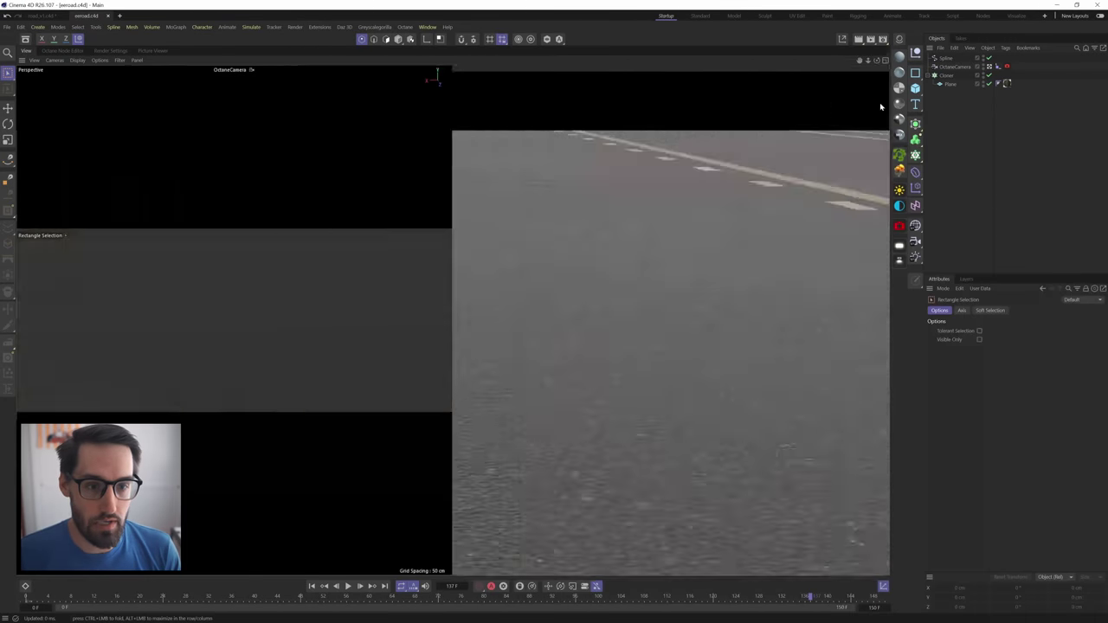
{"action": "left_click", "coordinate": [933, 76]}
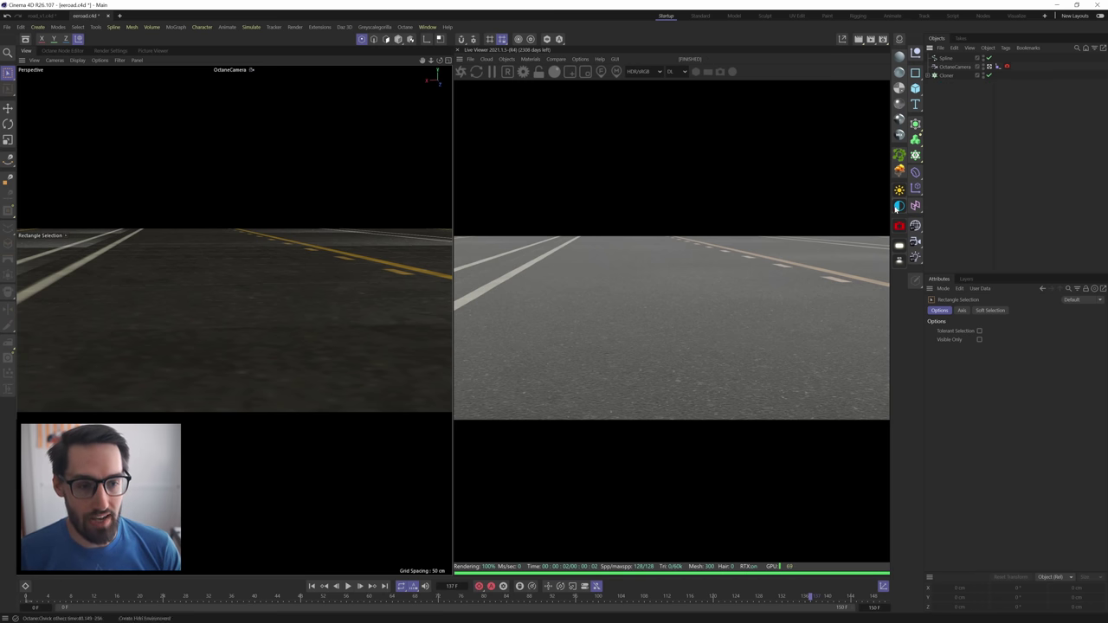
{"action": "left_click", "coordinate": [899, 206]}
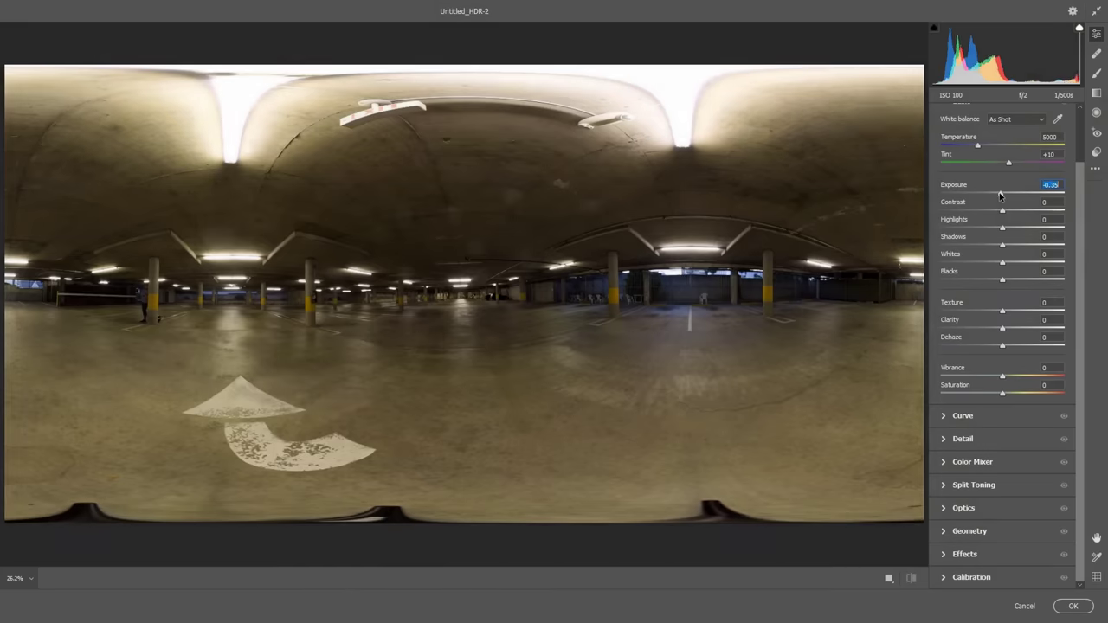
Switch to Camera Raw and lower the exposure of the parking garage HDR panorama.
{"action": "left_click_drag", "start_coordinate": [1000, 197], "coordinate": [962, 196]}
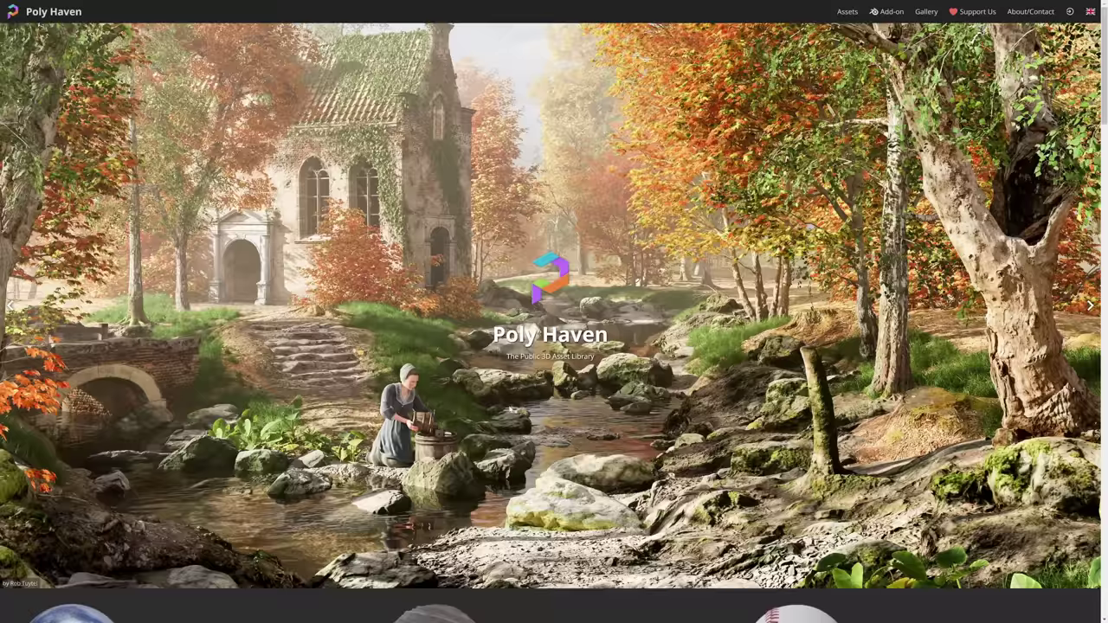
Browse the HDRIs on the Poly Haven website and view the preview images of the Manhattan Nights Vol. 1 pack.
{"action": "scroll", "coordinate": [510, 408], "scroll_direction": "down", "scroll_amount": 3}
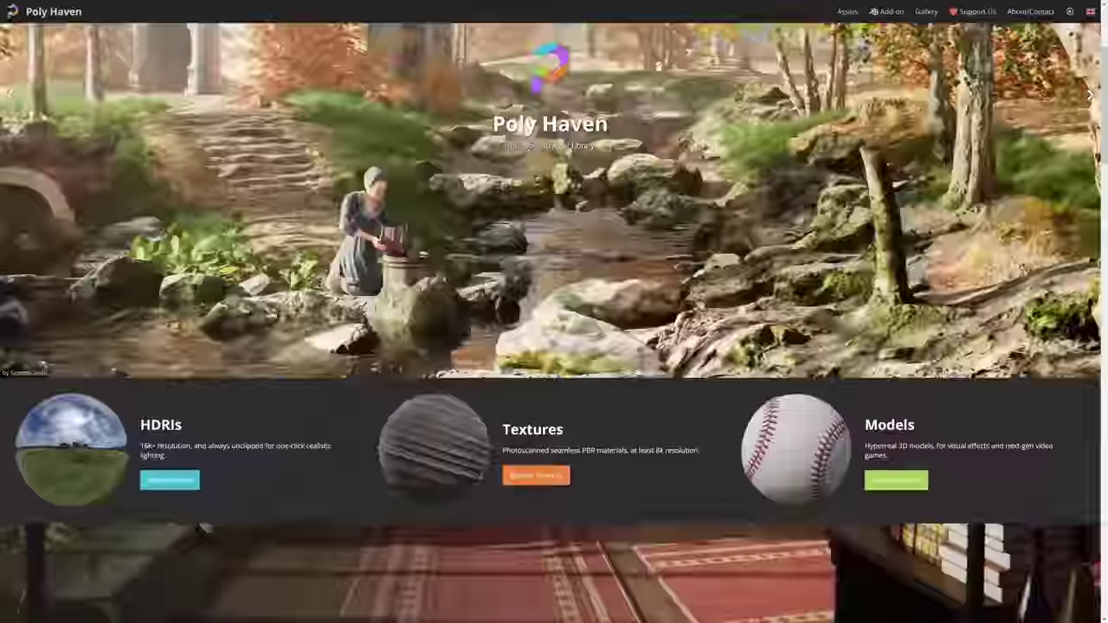
{"action": "left_click", "coordinate": [170, 481]}
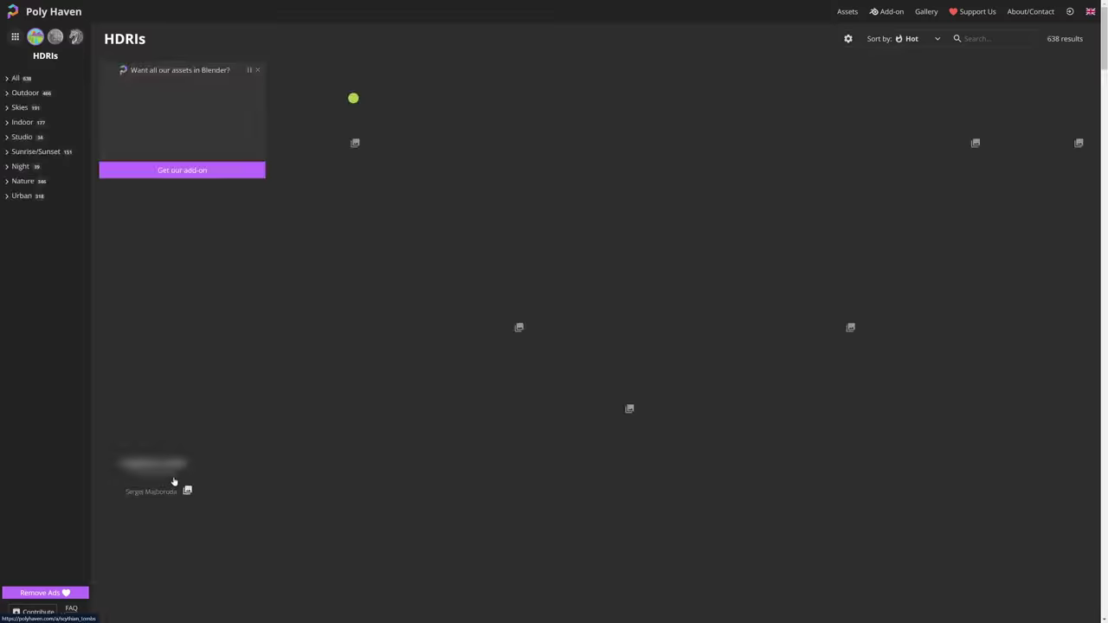
{"action": "scroll", "coordinate": [302, 284], "scroll_direction": "down", "scroll_amount": 1}
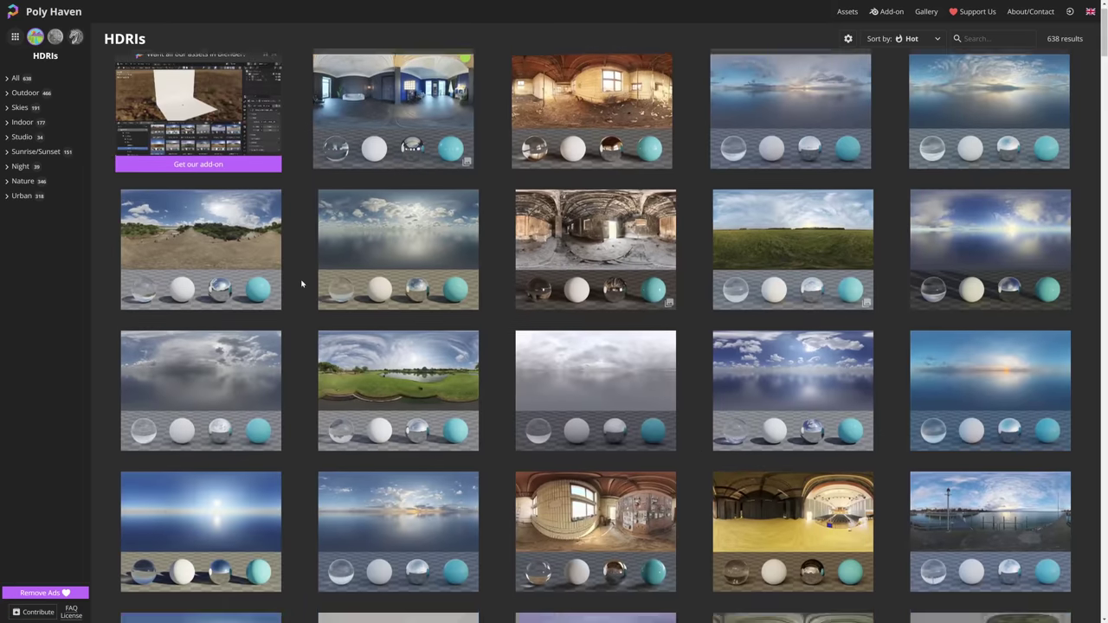
{"action": "scroll", "coordinate": [302, 283], "scroll_direction": "down", "scroll_amount": 10}
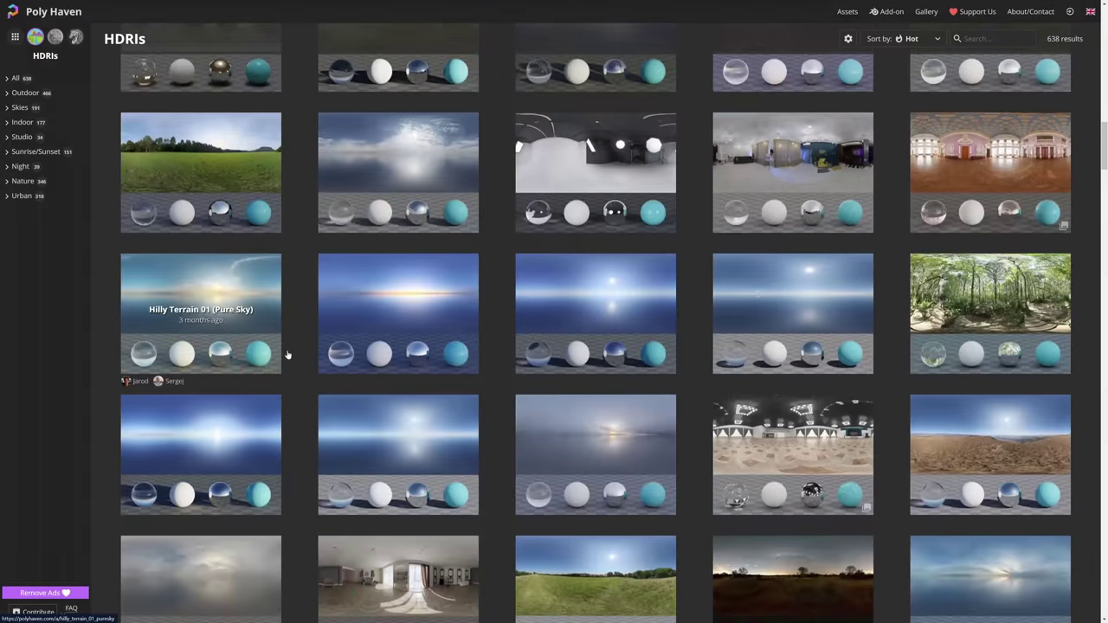
{"action": "scroll", "coordinate": [288, 355], "scroll_direction": "down", "scroll_amount": 10}
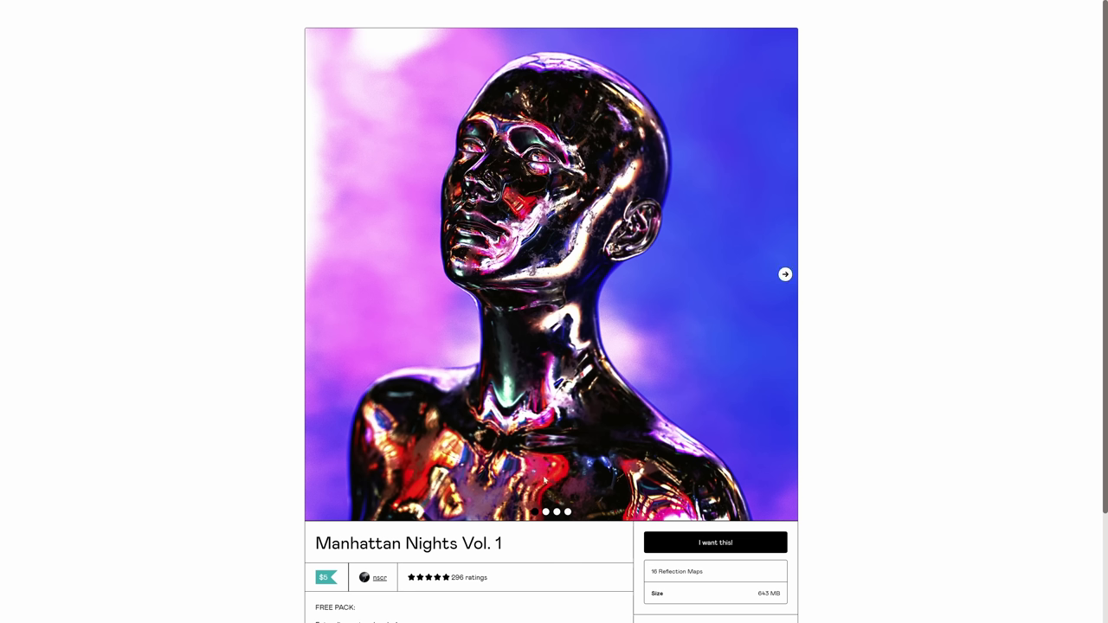
{"action": "left_click", "coordinate": [546, 512]}
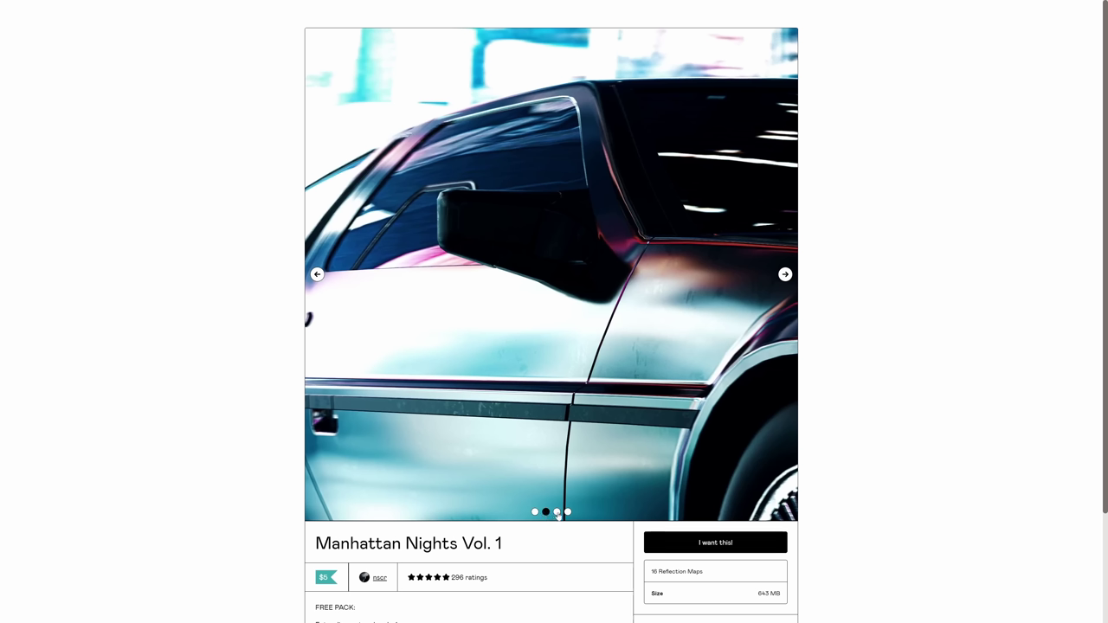
{"action": "left_click", "coordinate": [557, 512]}
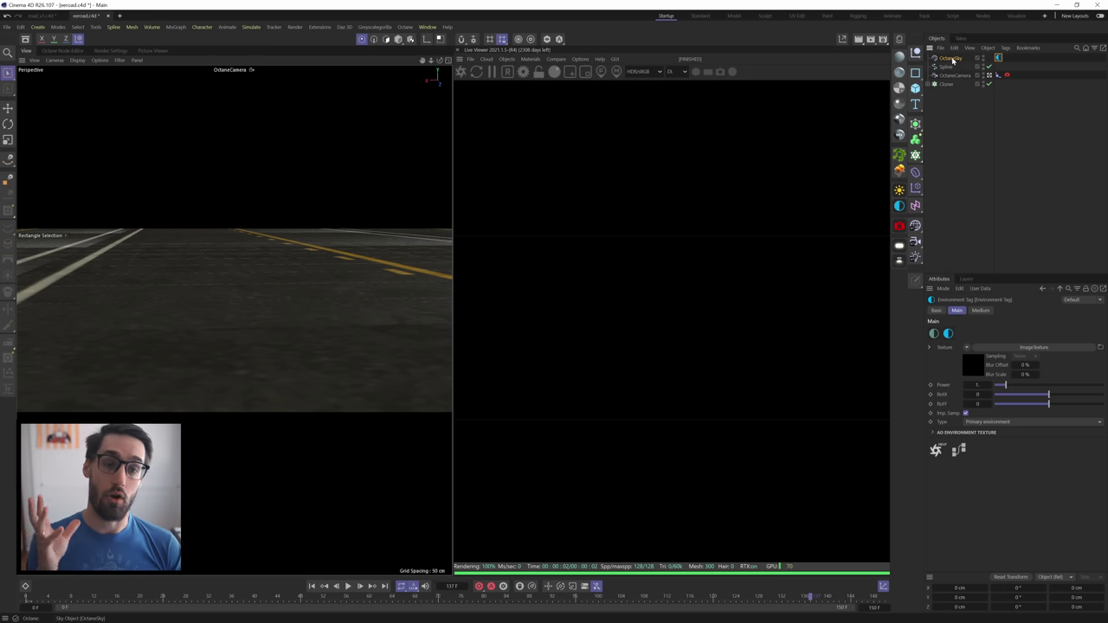
In Cinema 4D, add an HDRI Link Plus tag to the OctaneSky and link it to the environment tag's Texture.
{"action": "right_click", "coordinate": [956, 59]}
{"action": "left_click", "coordinate": [949, 63]}
{"action": "right_click", "coordinate": [948, 63]}
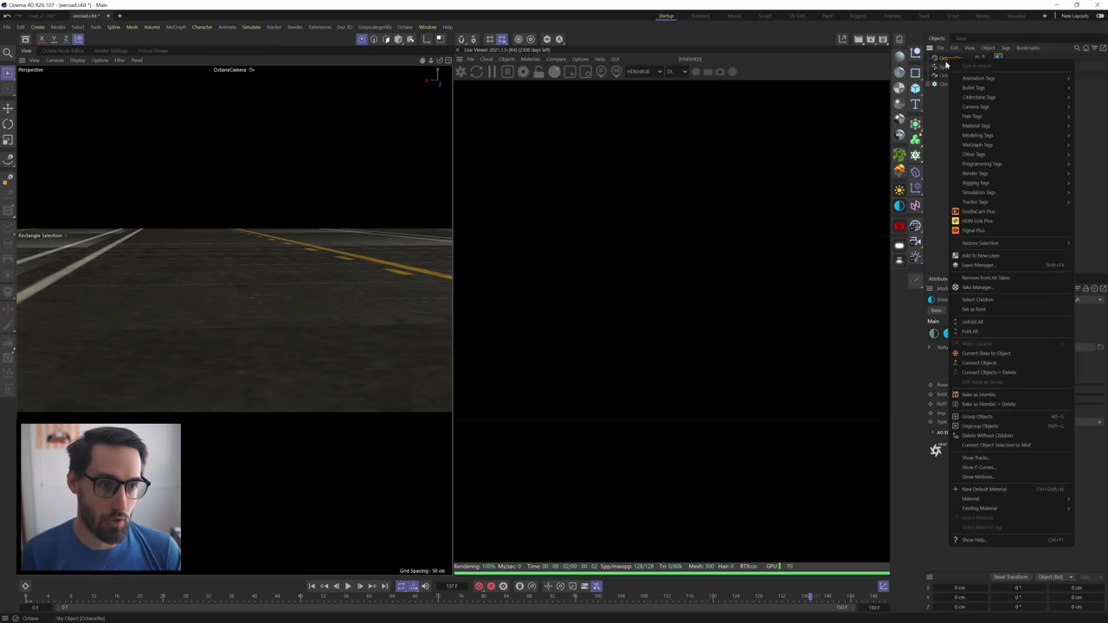
{"action": "left_click", "coordinate": [987, 220]}
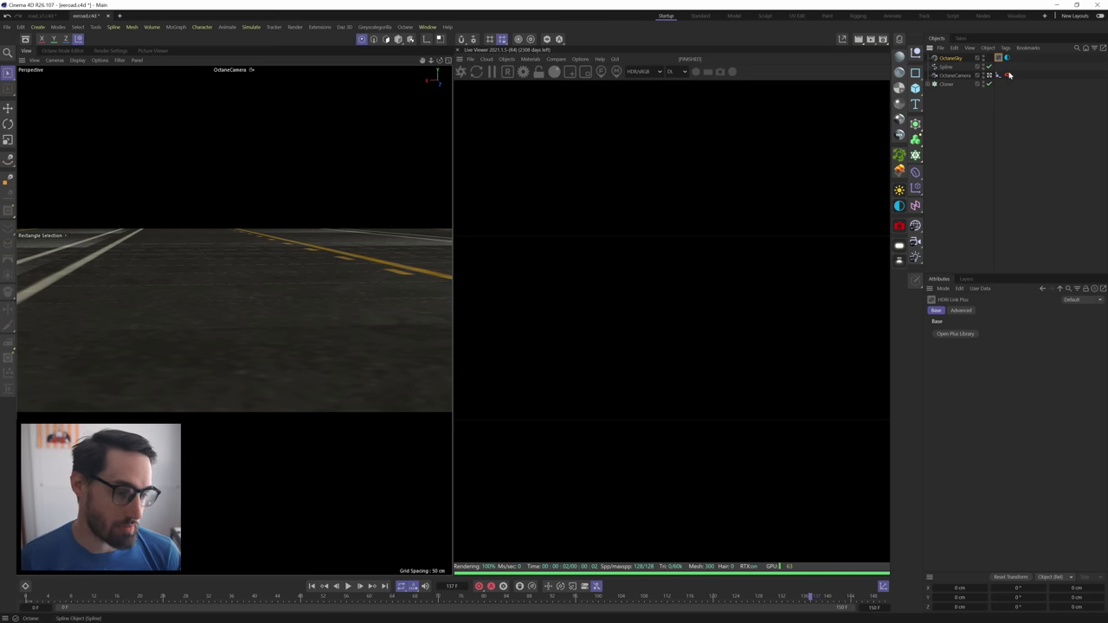
{"action": "left_click", "coordinate": [1008, 58]}
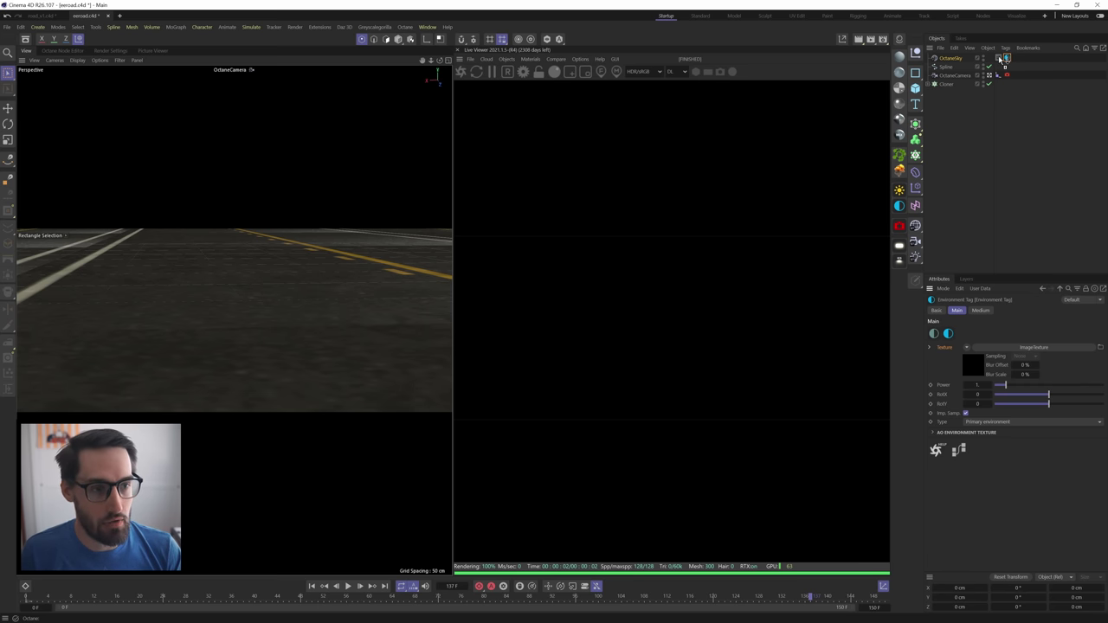
{"action": "left_click", "coordinate": [998, 59]}
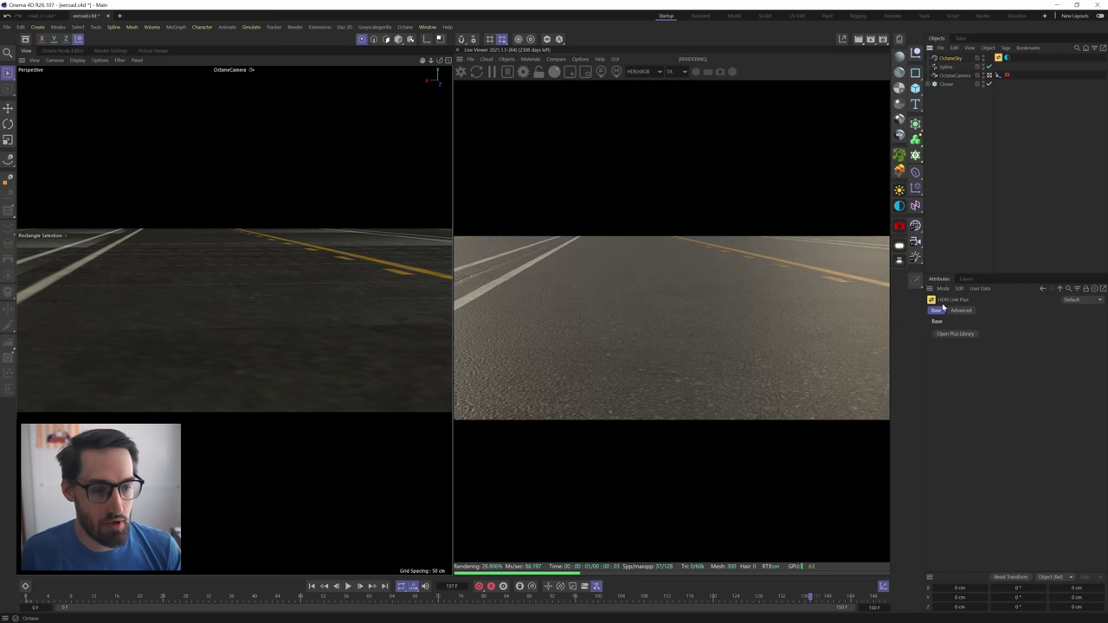
Apply the 7TH AV E.exr panorama from the user HDRIs' Manhattan Nights folder in the Plus Library, and close the library.
{"action": "left_click", "coordinate": [948, 335]}
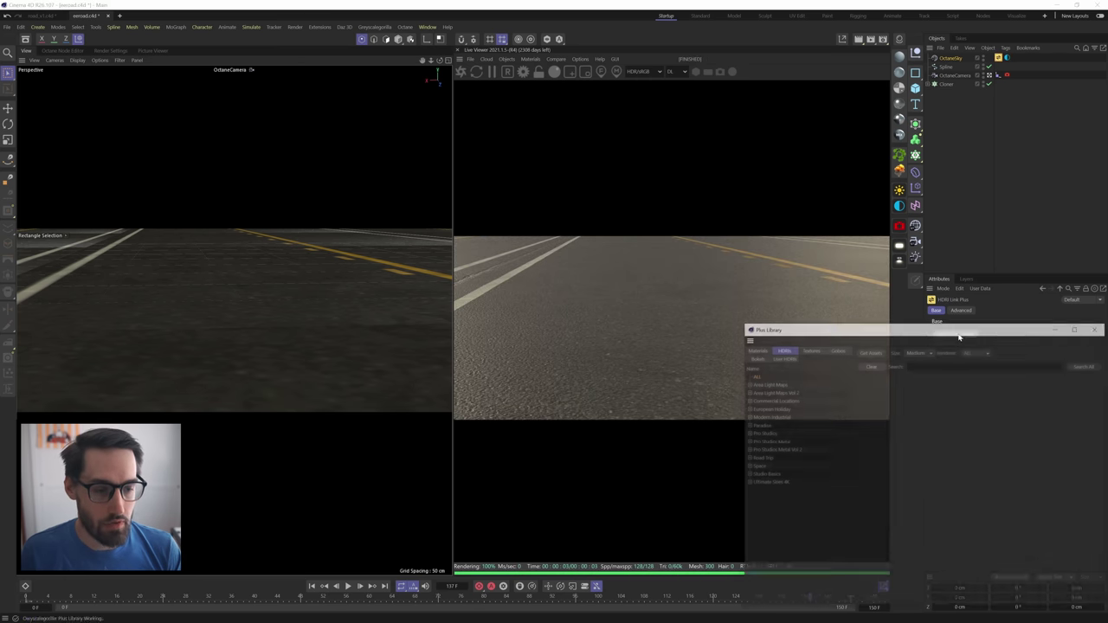
{"action": "left_click_drag", "start_coordinate": [925, 329], "coordinate": [239, 190]}
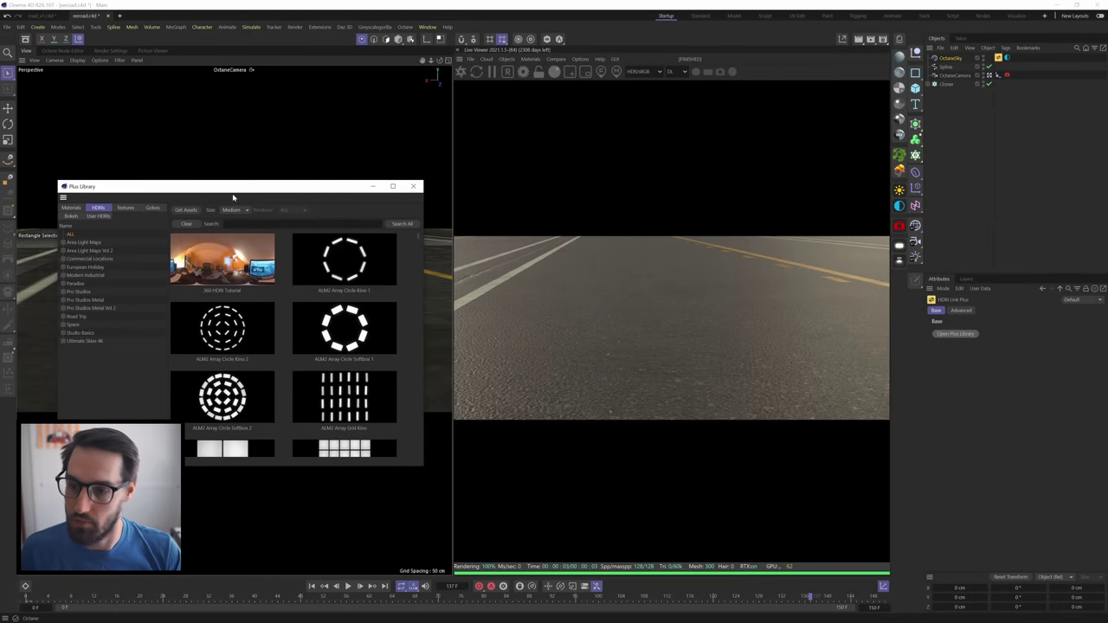
{"action": "left_click", "coordinate": [101, 216]}
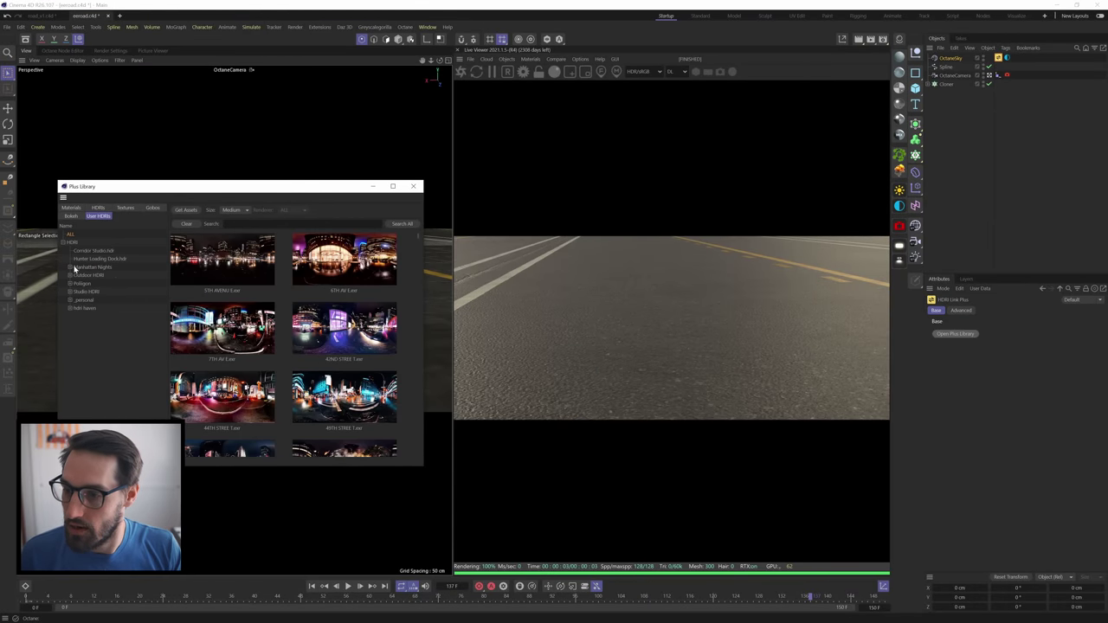
{"action": "left_click", "coordinate": [232, 279]}
{"action": "left_click", "coordinate": [343, 267]}
{"action": "left_click", "coordinate": [227, 345]}
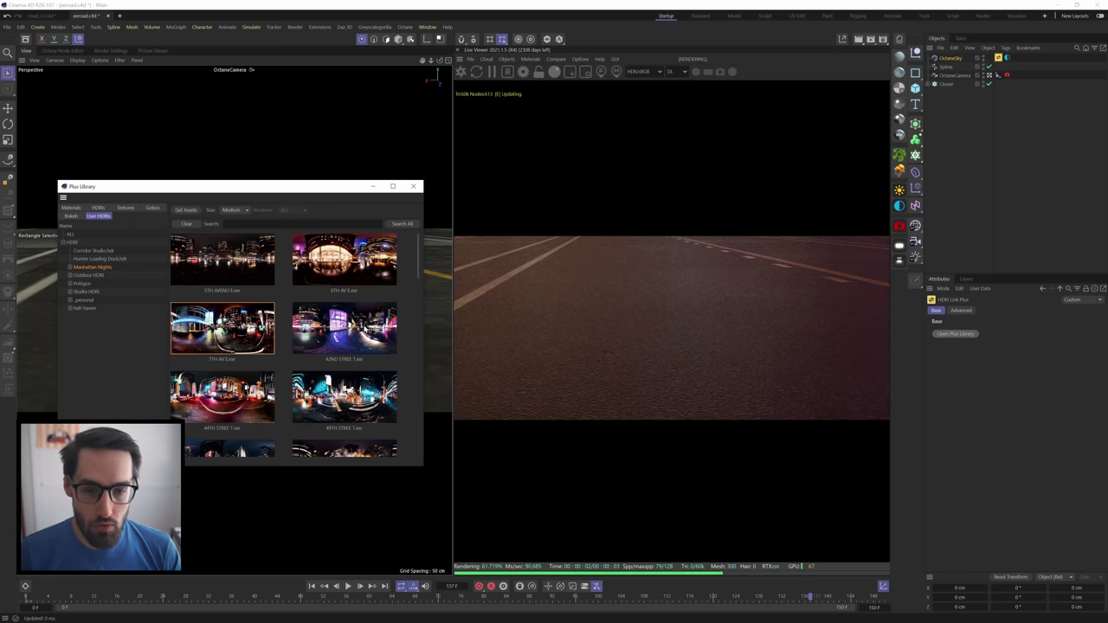
{"action": "left_click", "coordinate": [413, 188]}
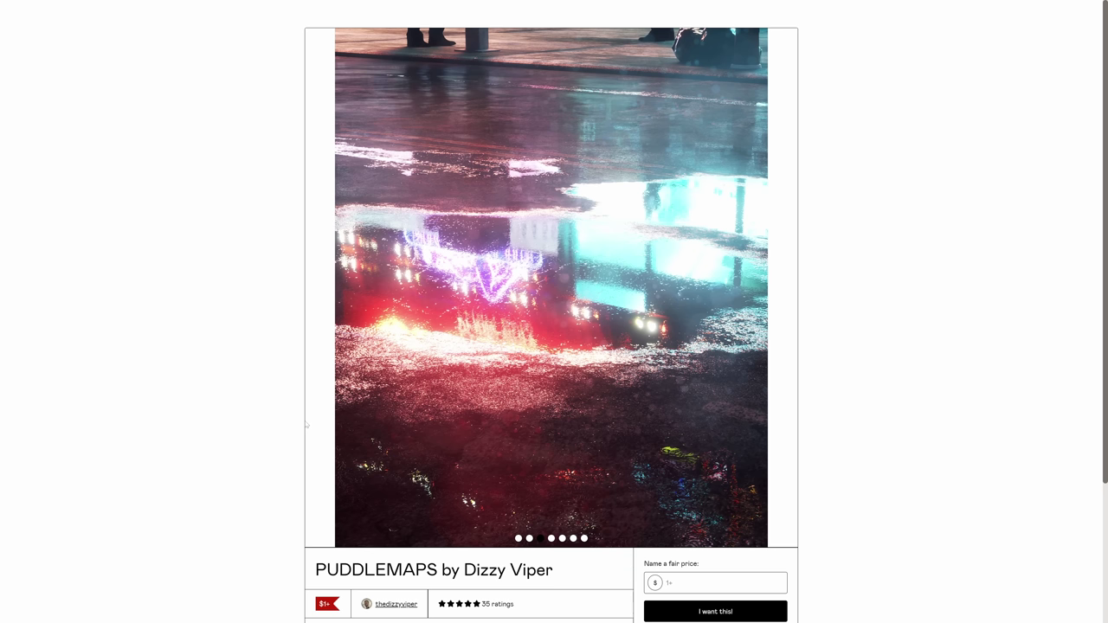
Browse the preview images on the PUDDLEMAPS by Dizzy Viper product page.
{"action": "left_click", "coordinate": [562, 539]}
{"action": "left_click", "coordinate": [573, 539]}
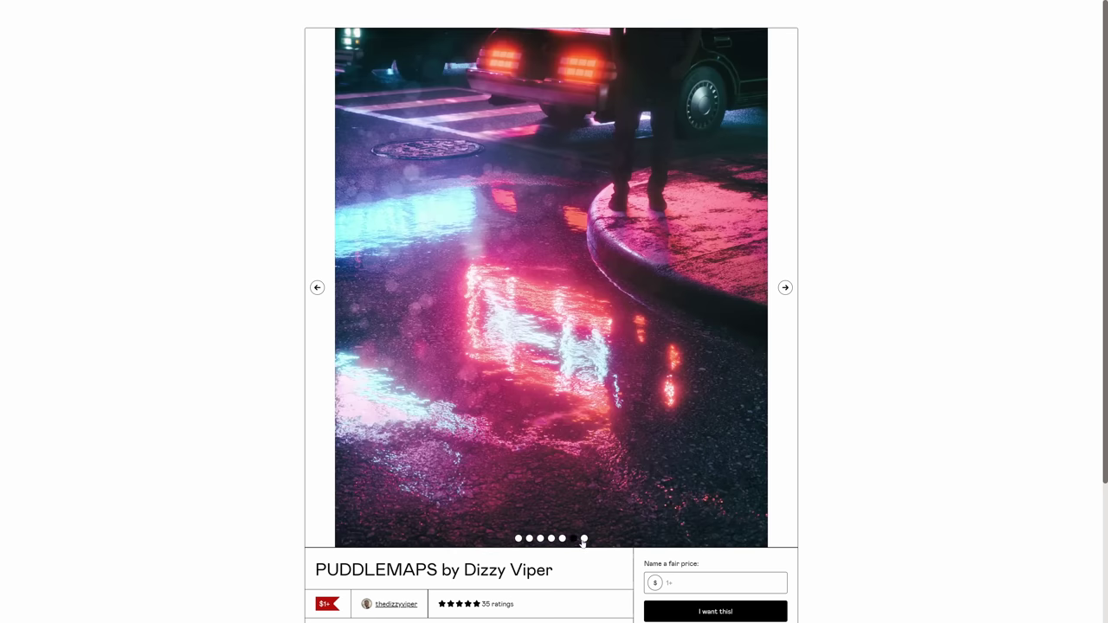
{"action": "left_click", "coordinate": [584, 539]}
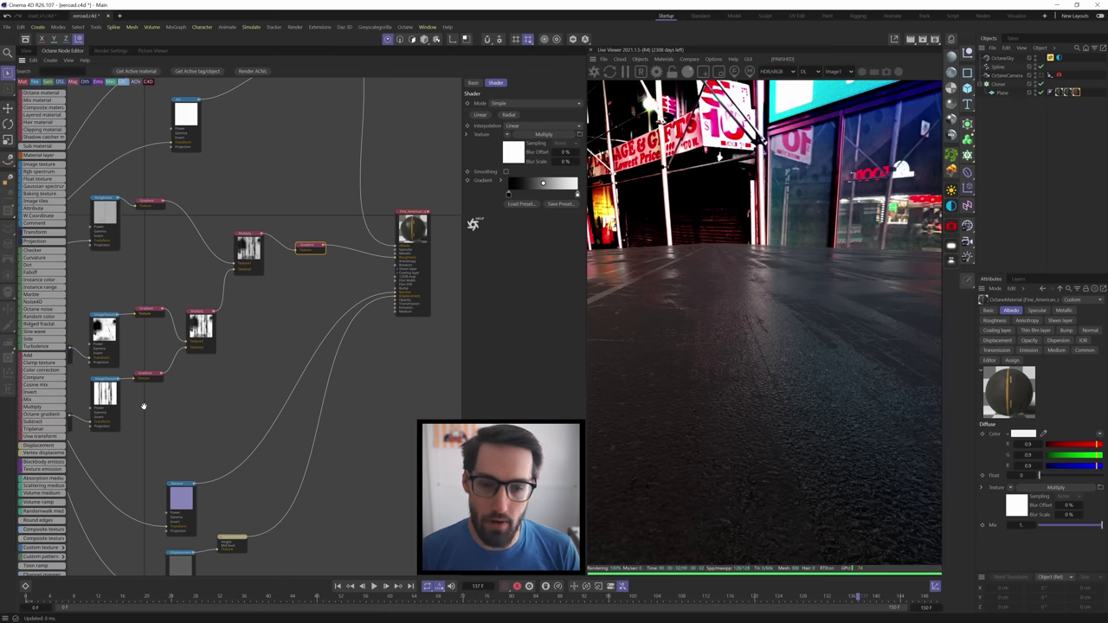
Unlink the final Gradient node from the road material's roughness and view the first puddle map, 4-4.png.
{"action": "left_click_drag", "start_coordinate": [396, 257], "coordinate": [369, 271]}
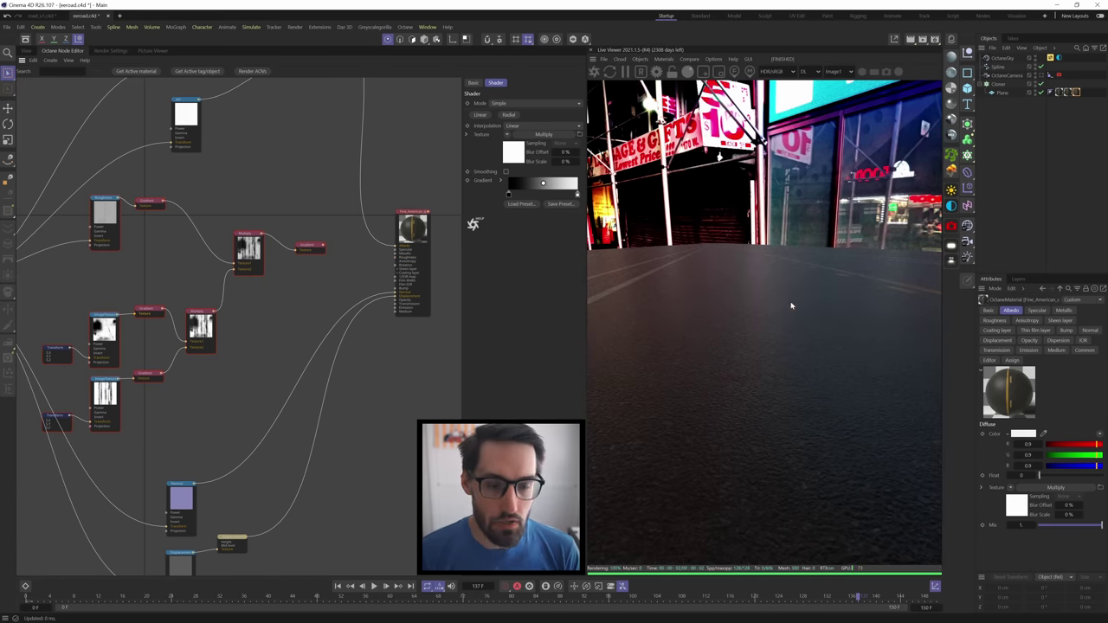
{"action": "left_click", "coordinate": [104, 329]}
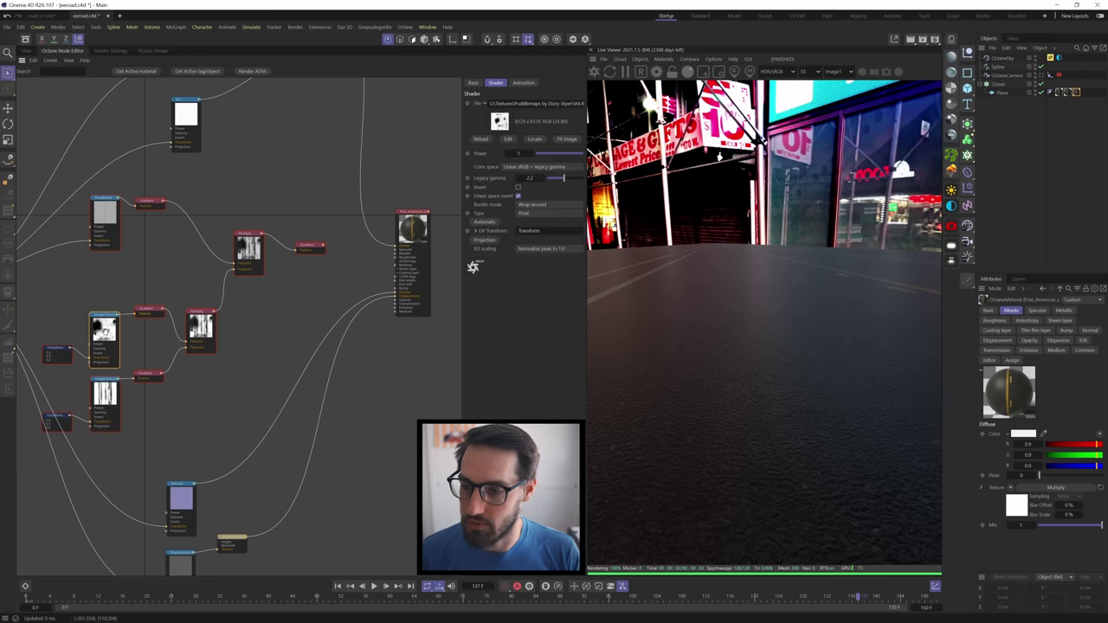
{"action": "left_click", "coordinate": [532, 141]}
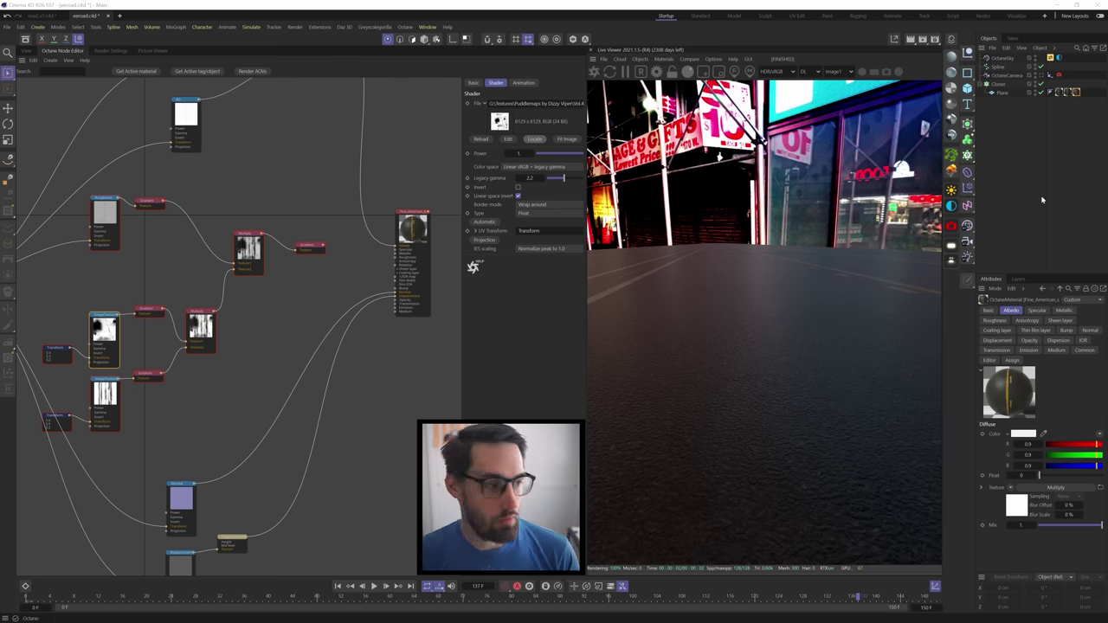
{"action": "left_click", "coordinate": [535, 103]}
{"action": "left_click", "coordinate": [508, 139]}
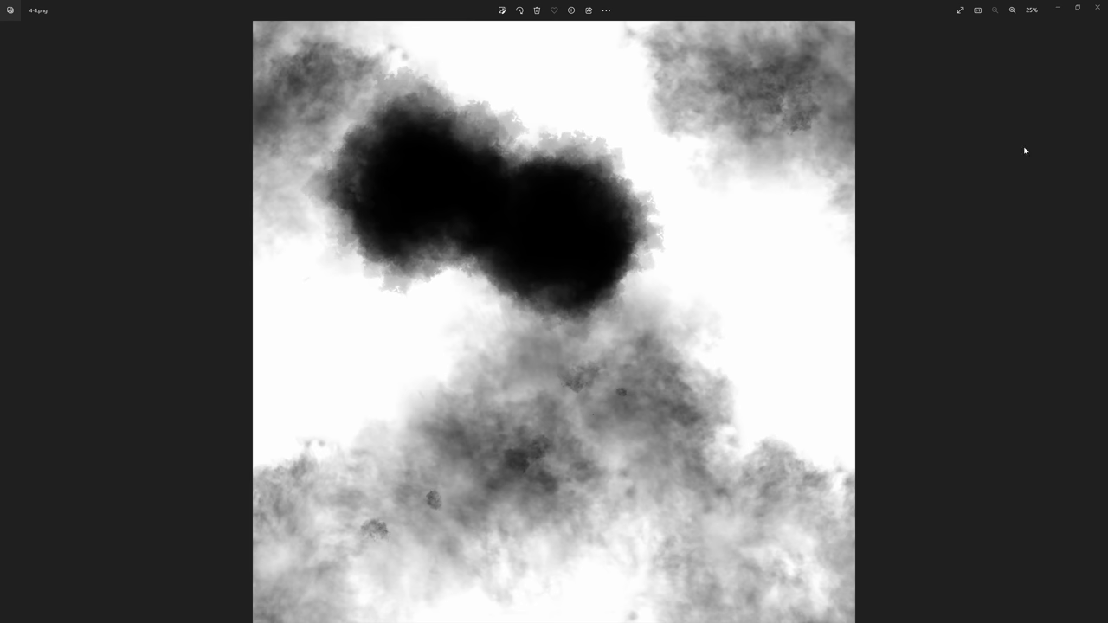
{"action": "left_click", "coordinate": [1097, 9]}
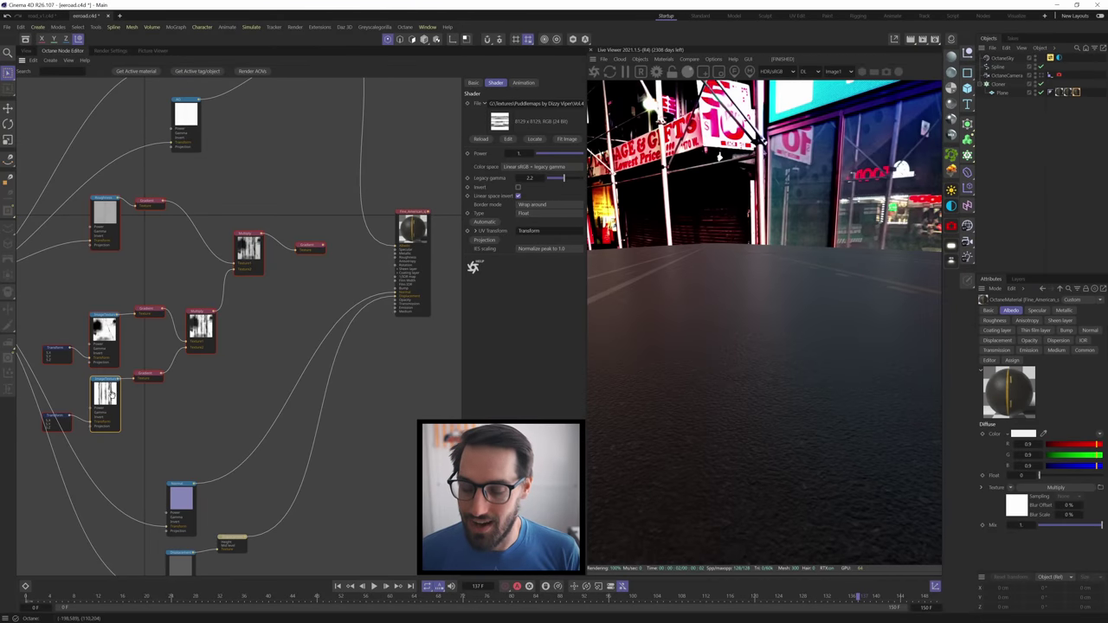
View the second puddle map, 4-10.png, and try linking the puddle maps' Multiply node directly to the material's roughness.
{"action": "double_click", "coordinate": [106, 397]}
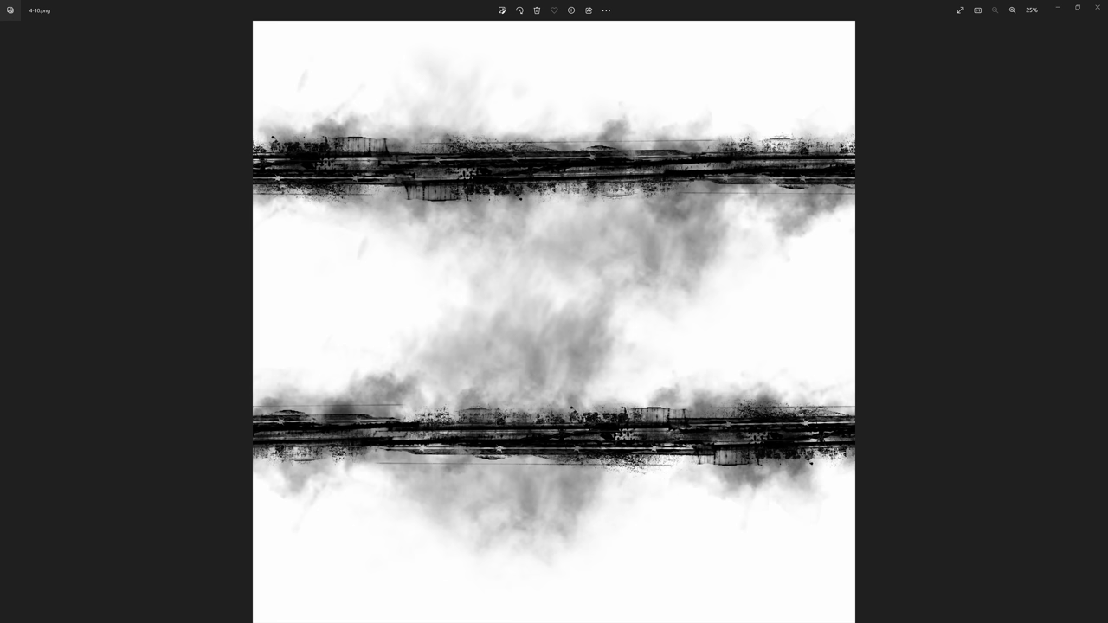
{"action": "left_click_drag", "start_coordinate": [102, 291], "coordinate": [116, 424]}
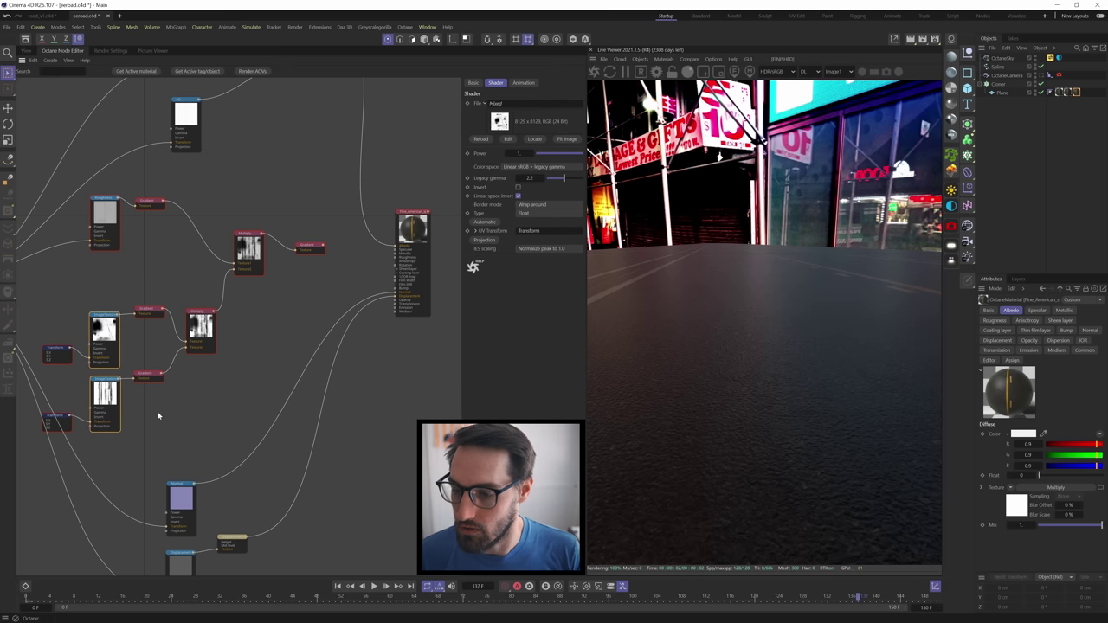
{"action": "left_click", "coordinate": [159, 416]}
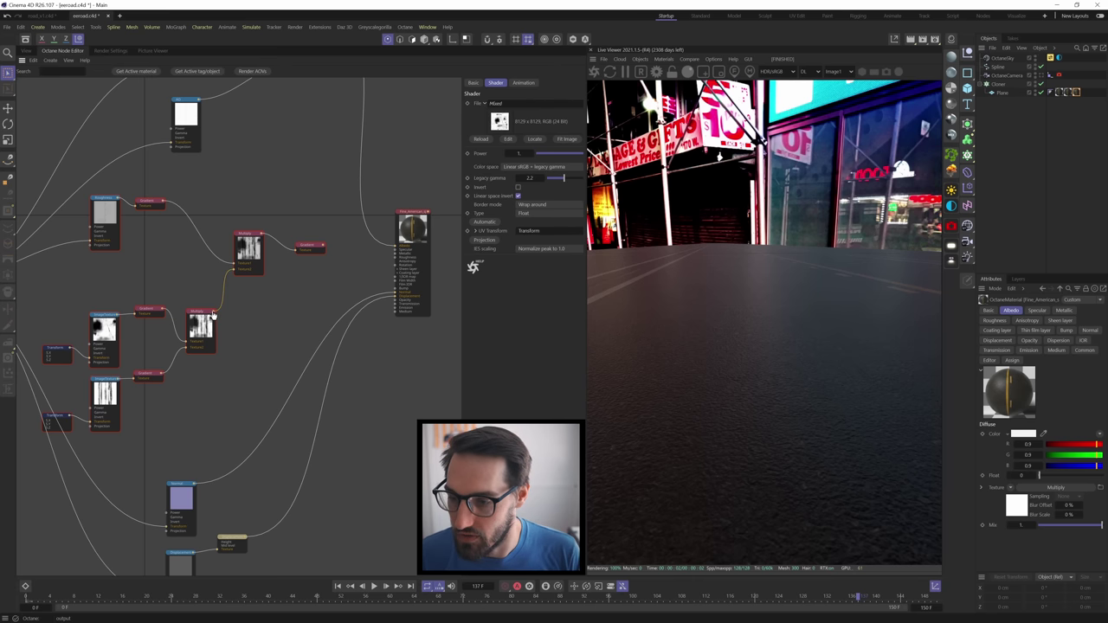
{"action": "left_click_drag", "start_coordinate": [212, 313], "coordinate": [401, 263]}
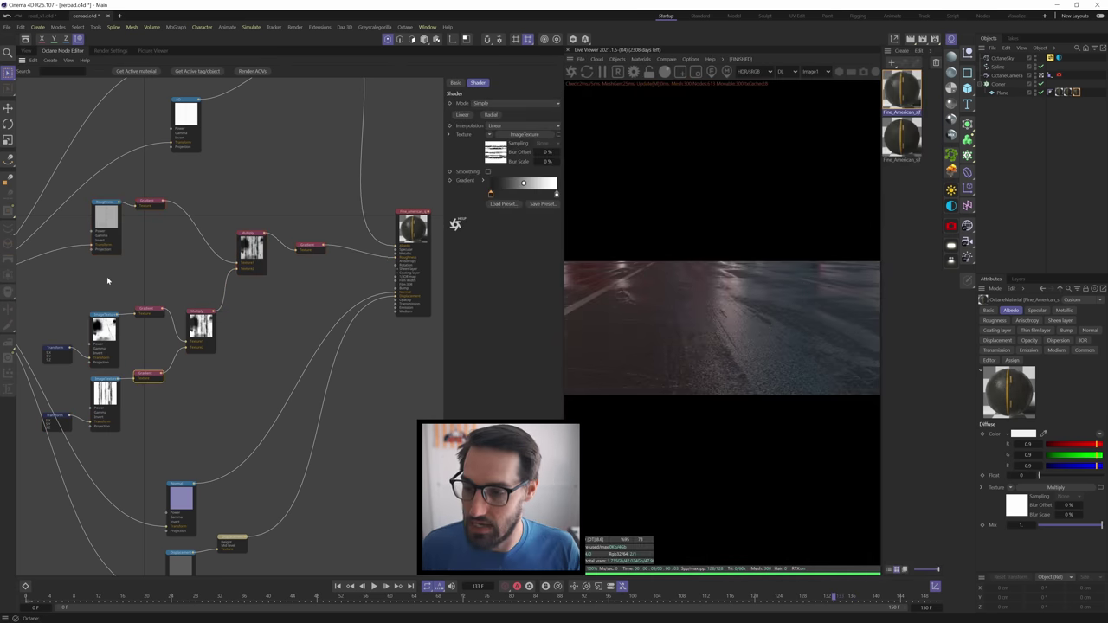
Set the upper puddle map's Transform scale to 2 and connect the final Gradient node to the road material's roughness.
{"action": "middle_click_drag", "start_coordinate": [71, 343], "coordinate": [127, 327]}
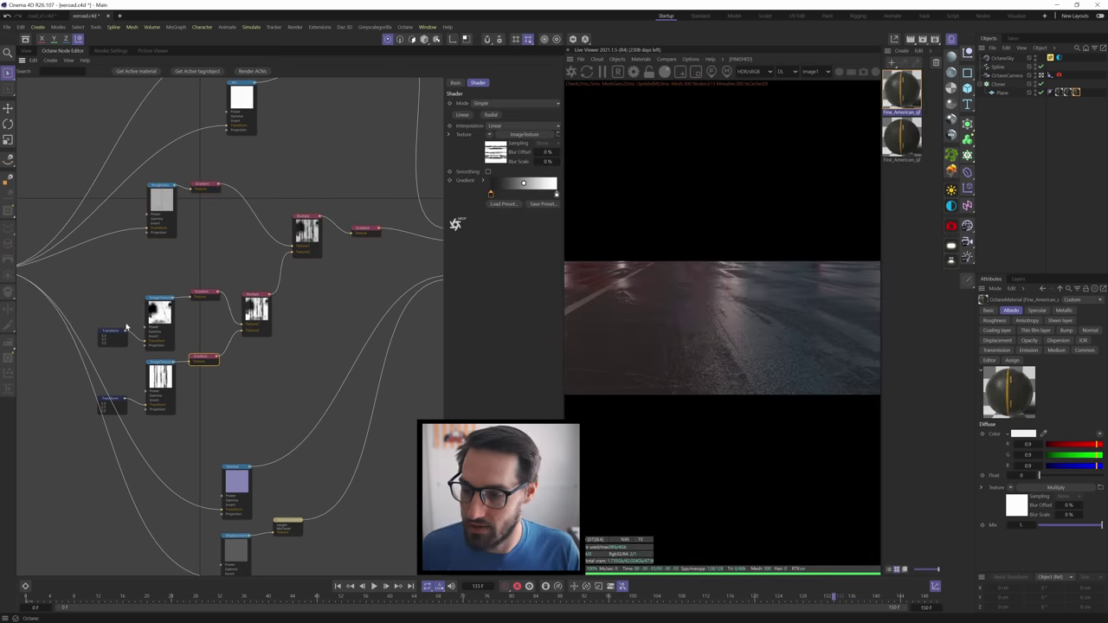
{"action": "left_click", "coordinate": [107, 343]}
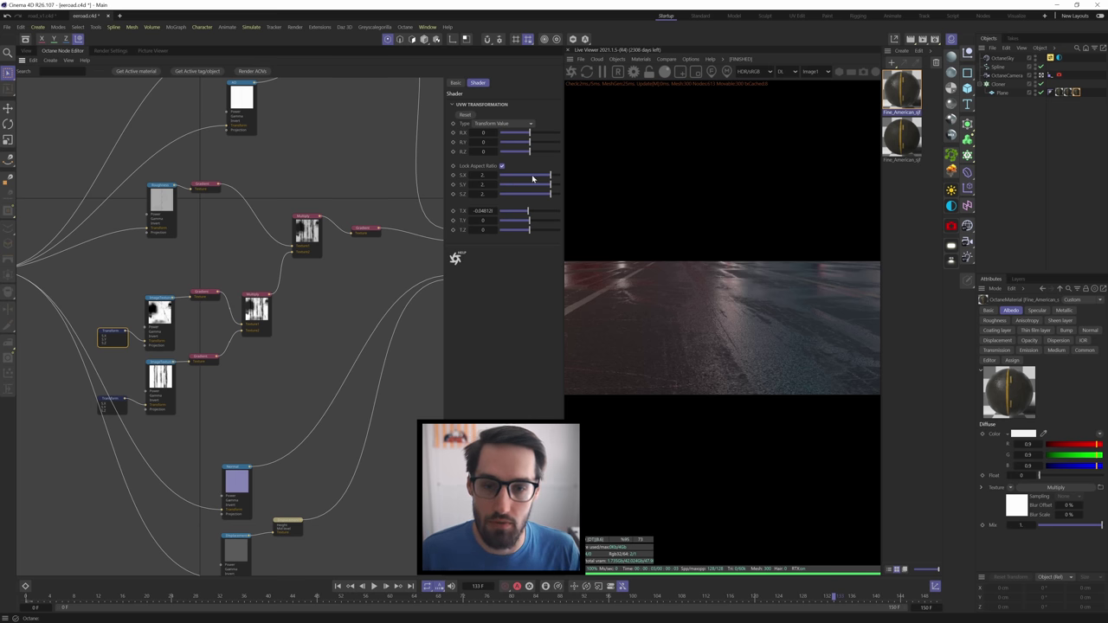
{"action": "left_click_drag", "start_coordinate": [533, 177], "coordinate": [525, 178]}
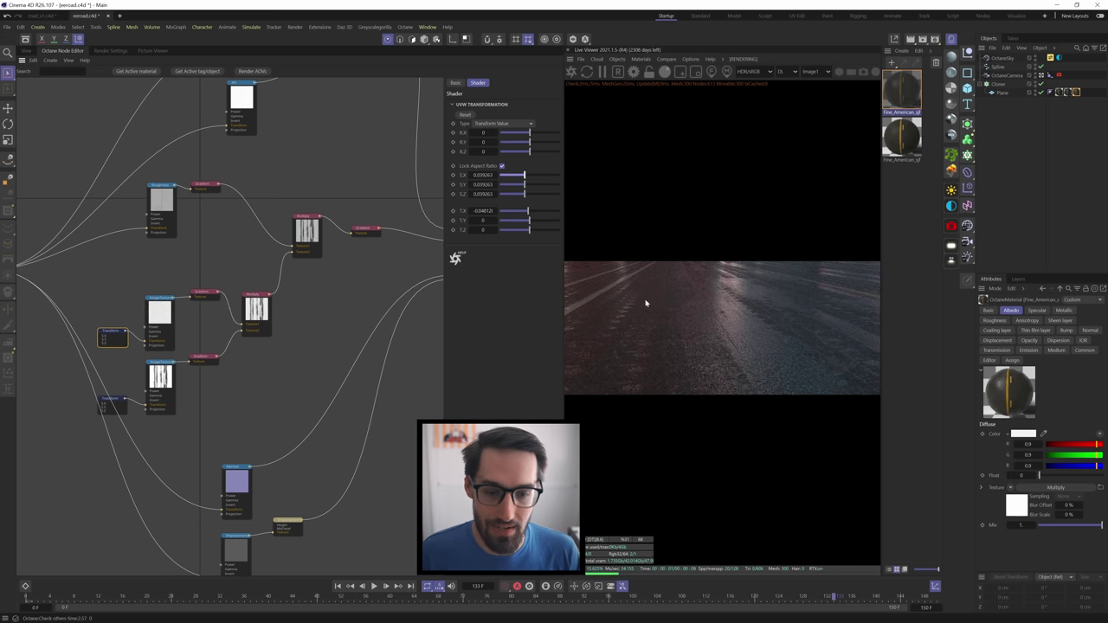
{"action": "left_click", "coordinate": [482, 175]}
{"action": "type", "text": "2"}
{"action": "key", "text": "Return"}
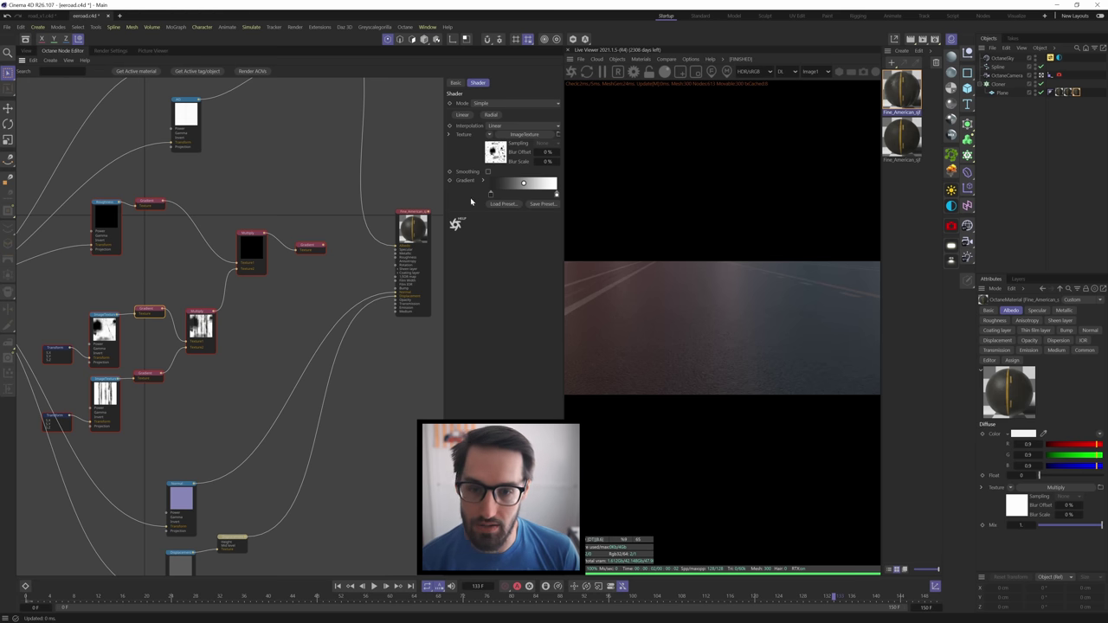
{"action": "left_click_drag", "start_coordinate": [323, 247], "coordinate": [391, 256]}
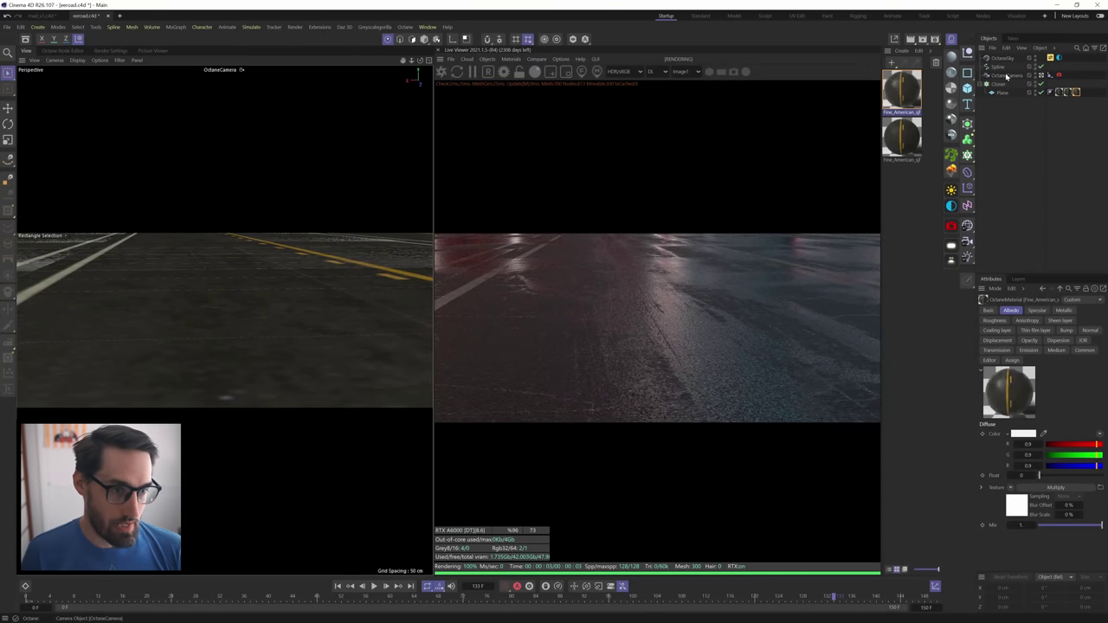
Enable motion blur in the OctaneCamera's tag and open its Shutter value for editing.
{"action": "left_click", "coordinate": [1059, 75]}
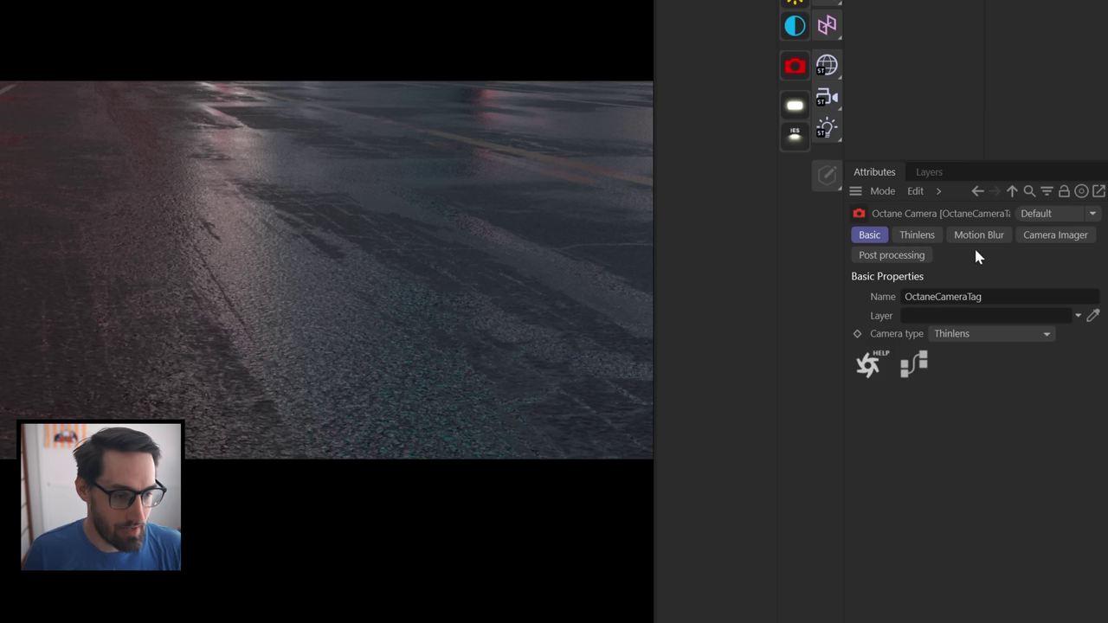
{"action": "left_click", "coordinate": [1050, 312]}
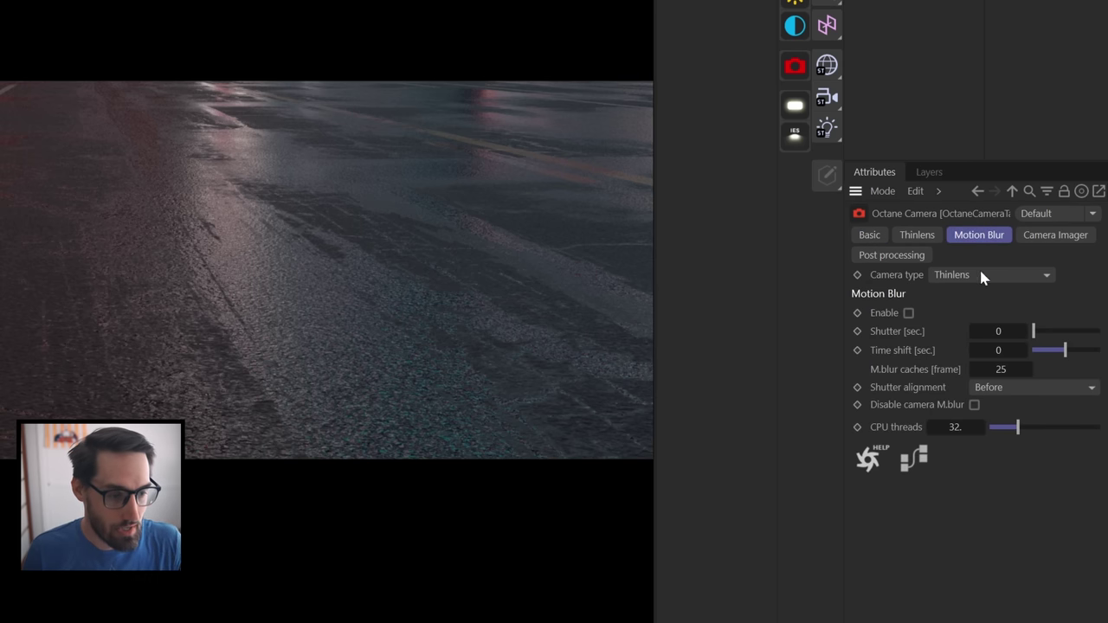
{"action": "left_click", "coordinate": [909, 314]}
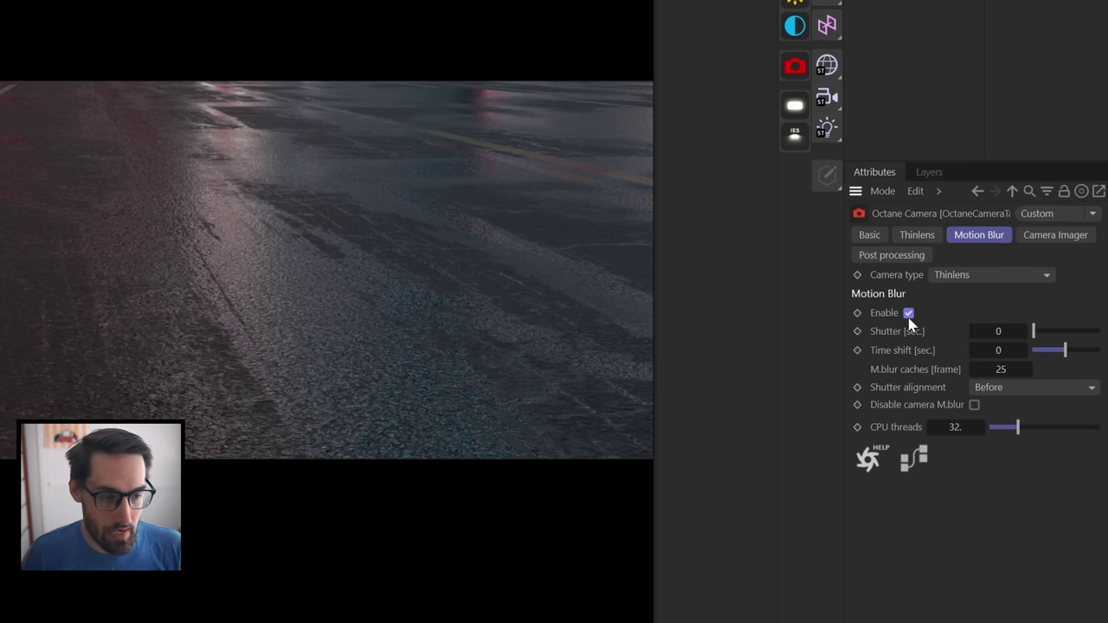
{"action": "left_click", "coordinate": [1001, 331]}
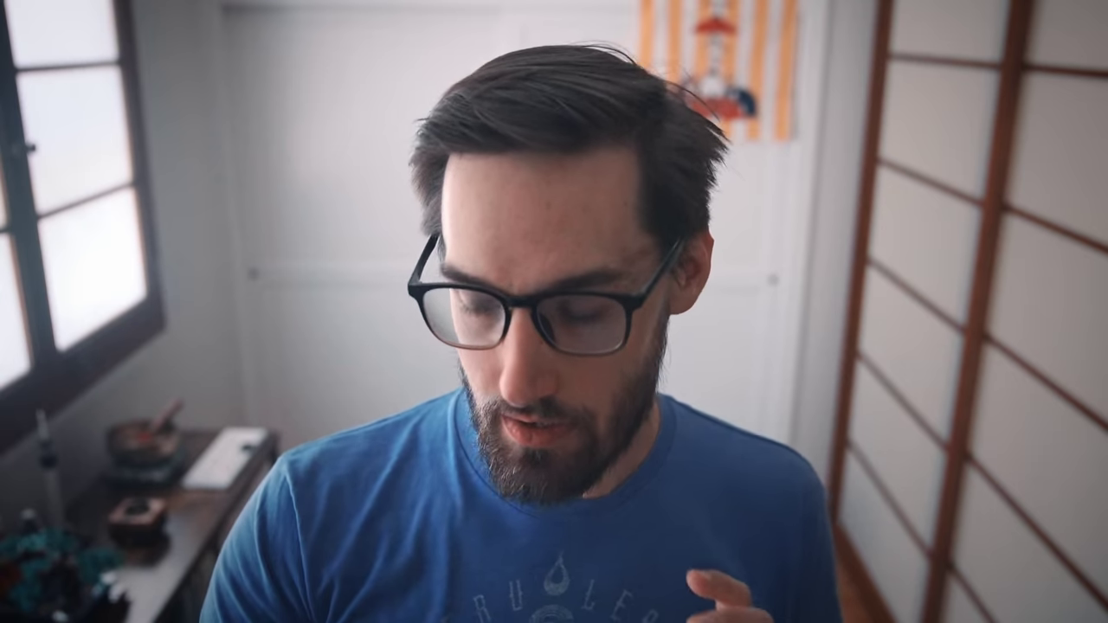
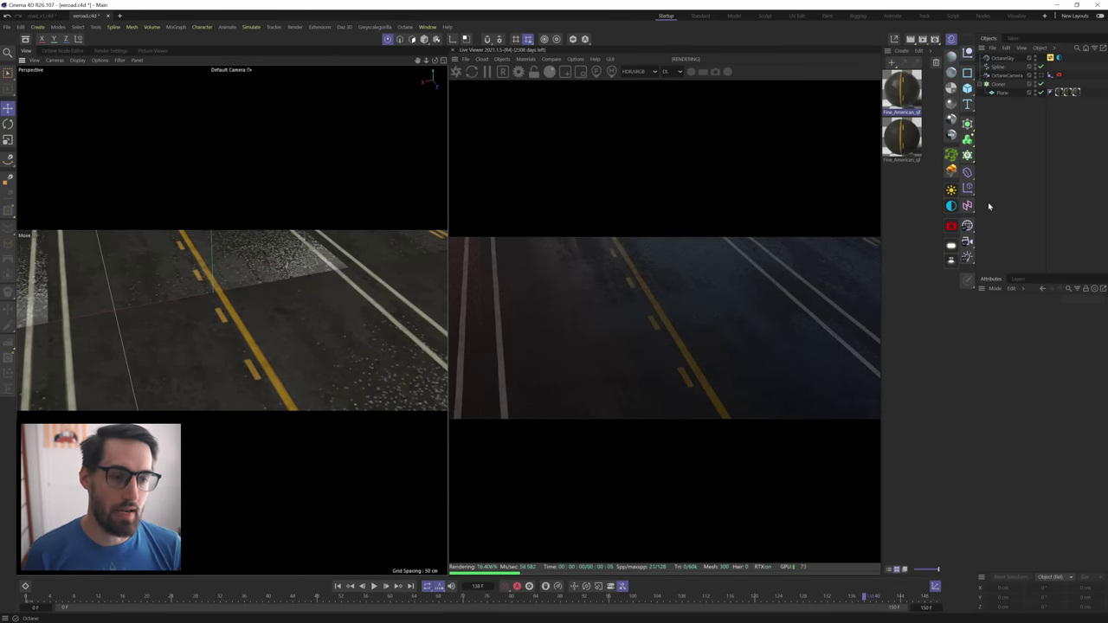
Add an Octane IES light and load an IES file into its distribution texture without copying it to the project.
{"action": "left_click", "coordinate": [952, 262]}
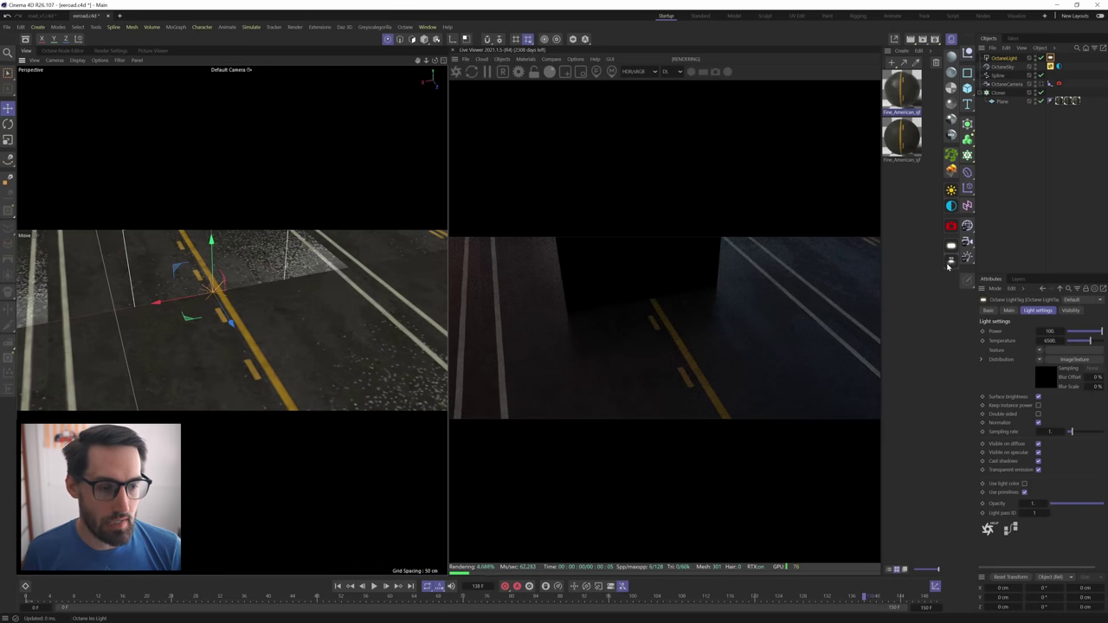
{"action": "left_click", "coordinate": [1056, 380]}
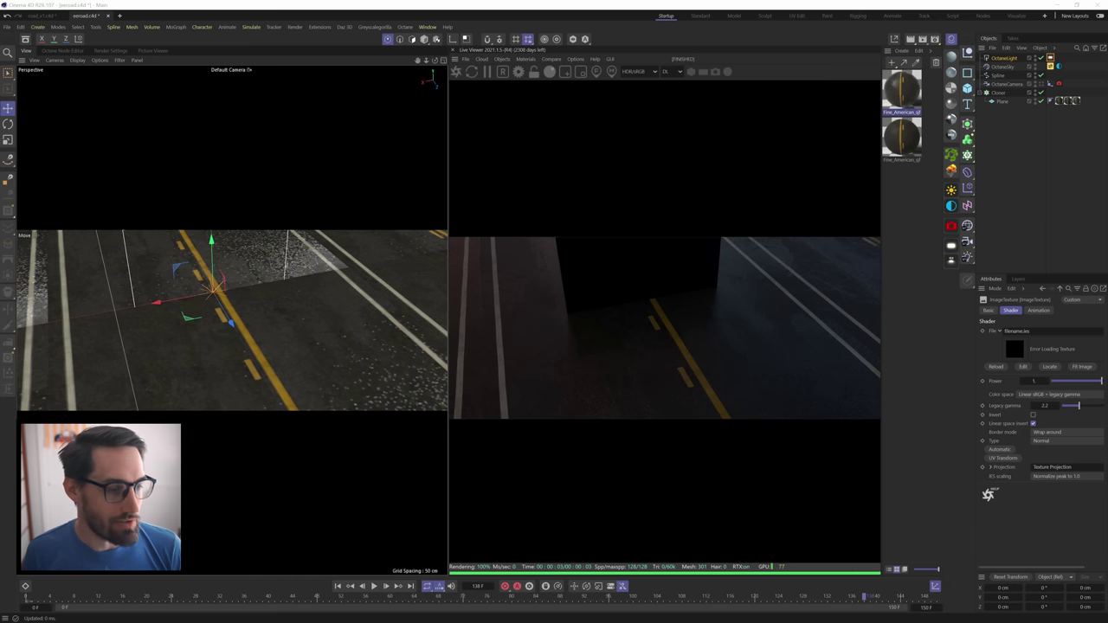
{"action": "left_click_drag", "start_coordinate": [1036, 303], "coordinate": [1028, 332]}
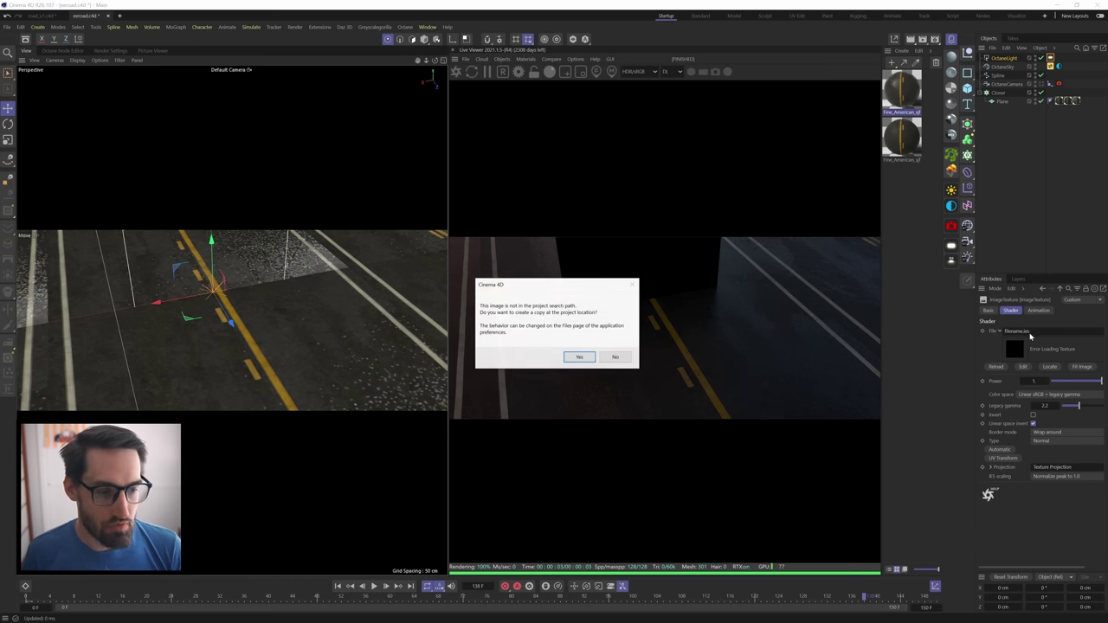
{"action": "left_click", "coordinate": [614, 356]}
Scale the IES light down to a small square and raise it above the centre line of the road.
{"action": "middle_click_drag", "start_coordinate": [185, 272], "coordinate": [221, 276], "text": "alt"}
{"action": "left_click_drag", "start_coordinate": [220, 276], "coordinate": [87, 397], "text": "alt"}
{"action": "key", "text": "t"}
{"action": "key", "text": "e"}
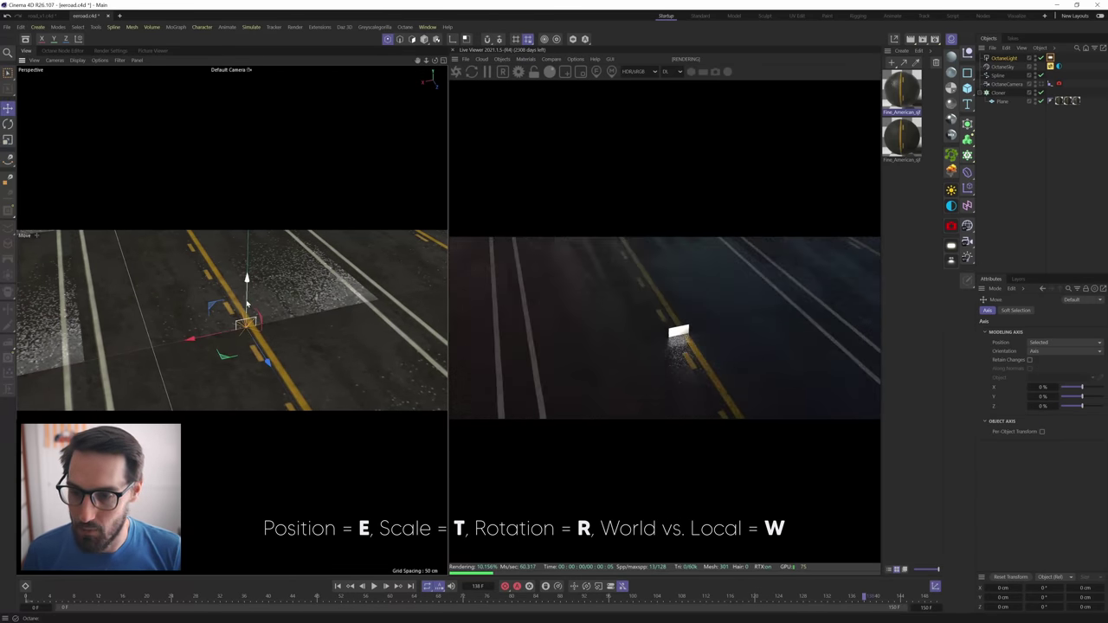
{"action": "left_click_drag", "start_coordinate": [248, 299], "coordinate": [247, 278]}
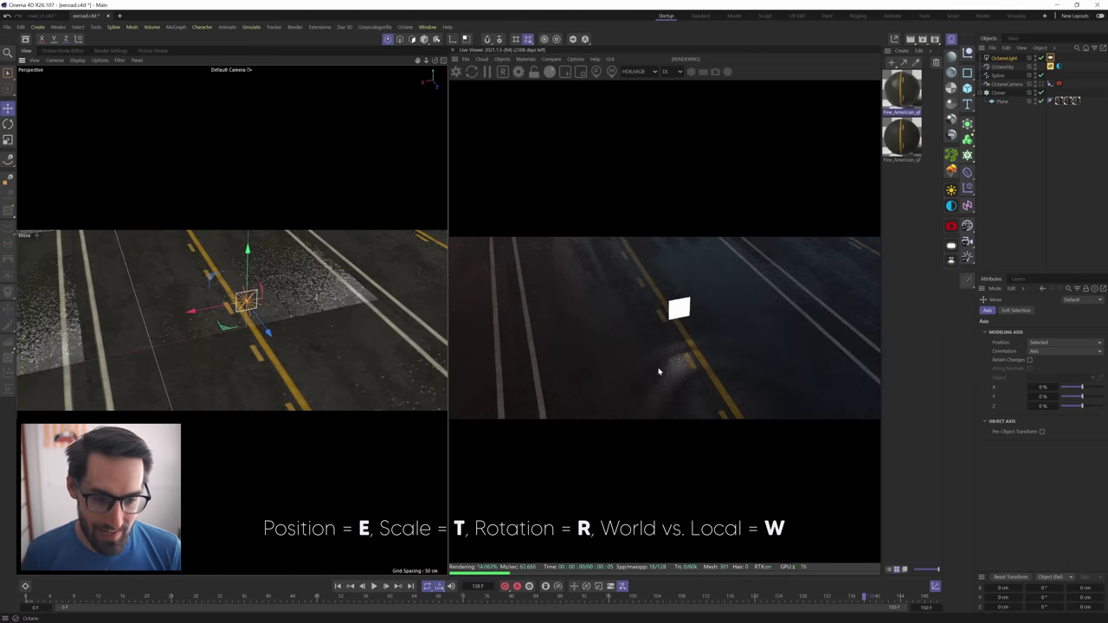
Turn off Surface brightness in the IES light's settings.
{"action": "left_click", "coordinate": [1050, 65]}
{"action": "left_click", "coordinate": [1039, 397]}
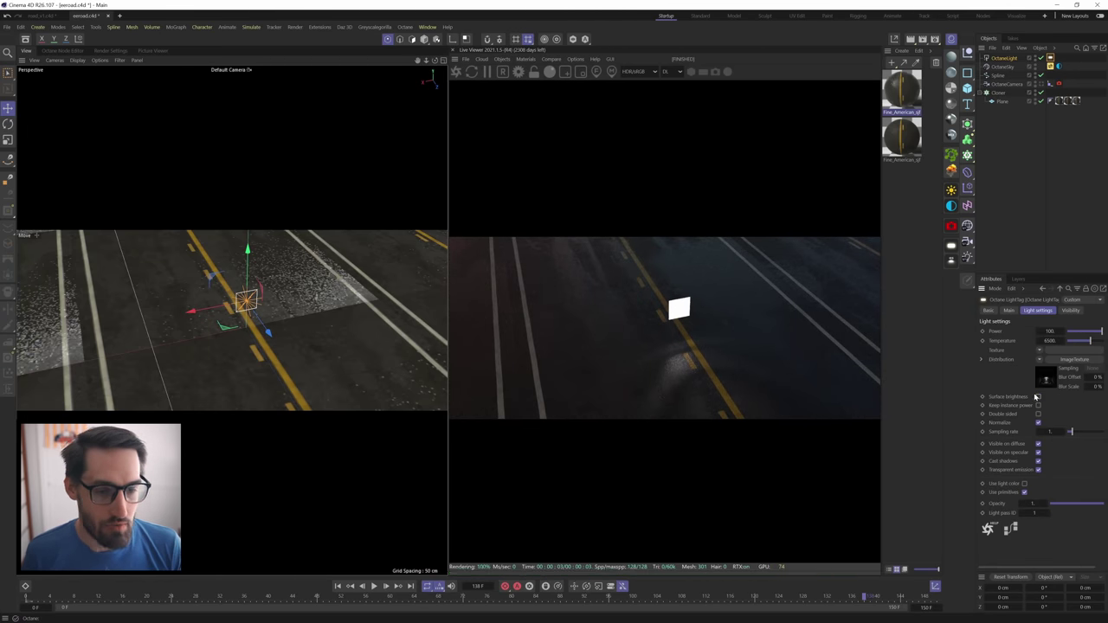
{"action": "left_click_drag", "start_coordinate": [254, 322], "coordinate": [217, 307], "text": "alt"}
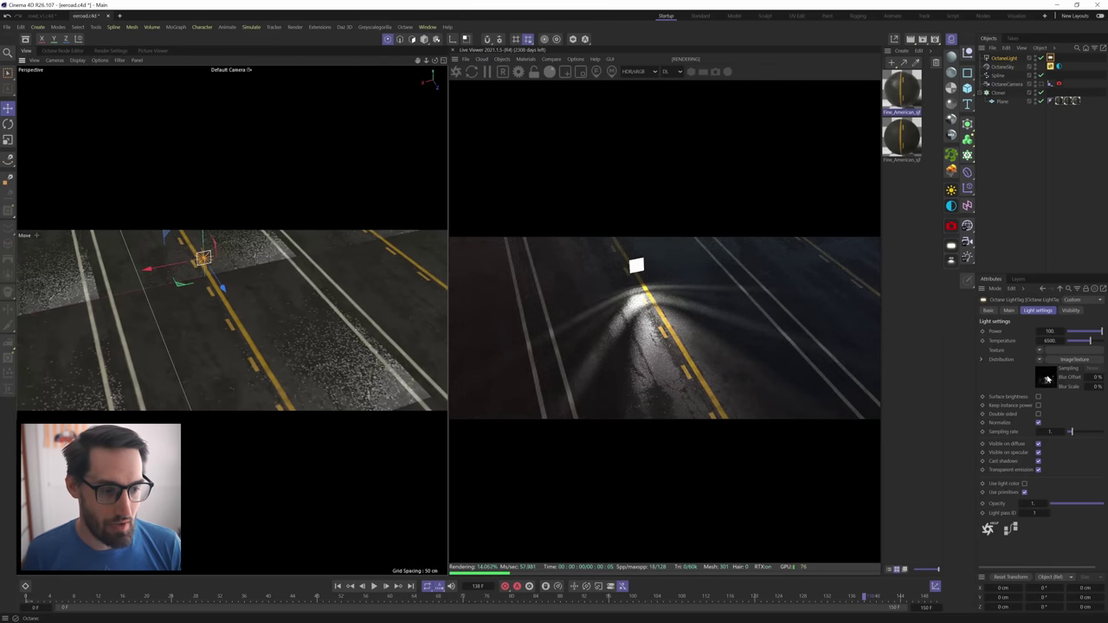
Inspect the IES light's Distribution image texture from the previous view angle and return to the light settings.
{"action": "left_click", "coordinate": [1074, 360]}
{"action": "key", "text": "ctrl+shift+z"}
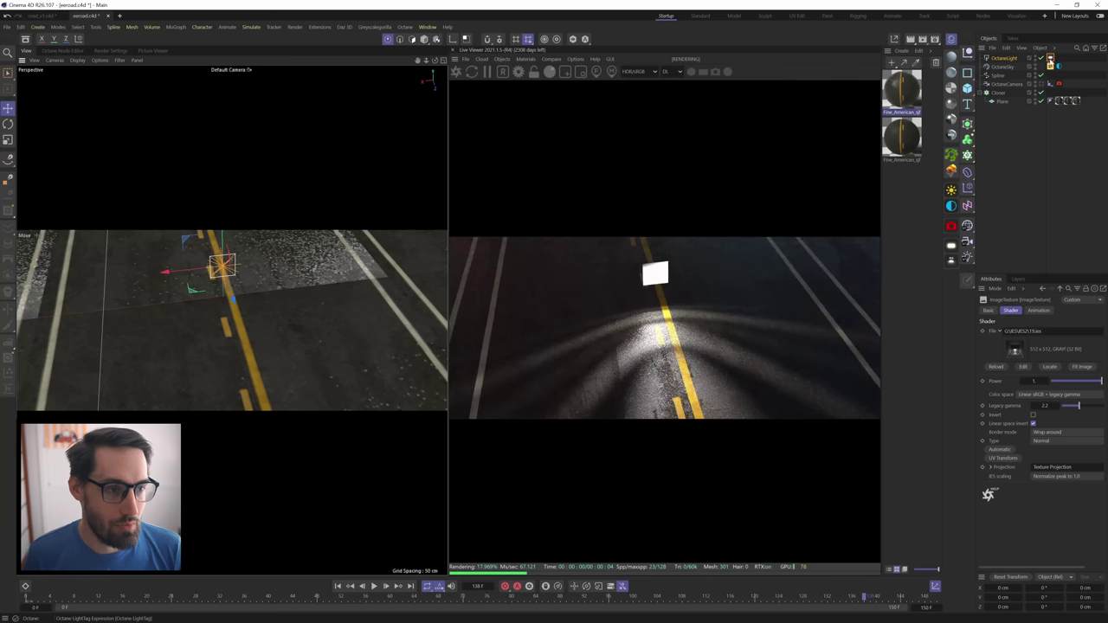
{"action": "left_click", "coordinate": [1050, 57]}
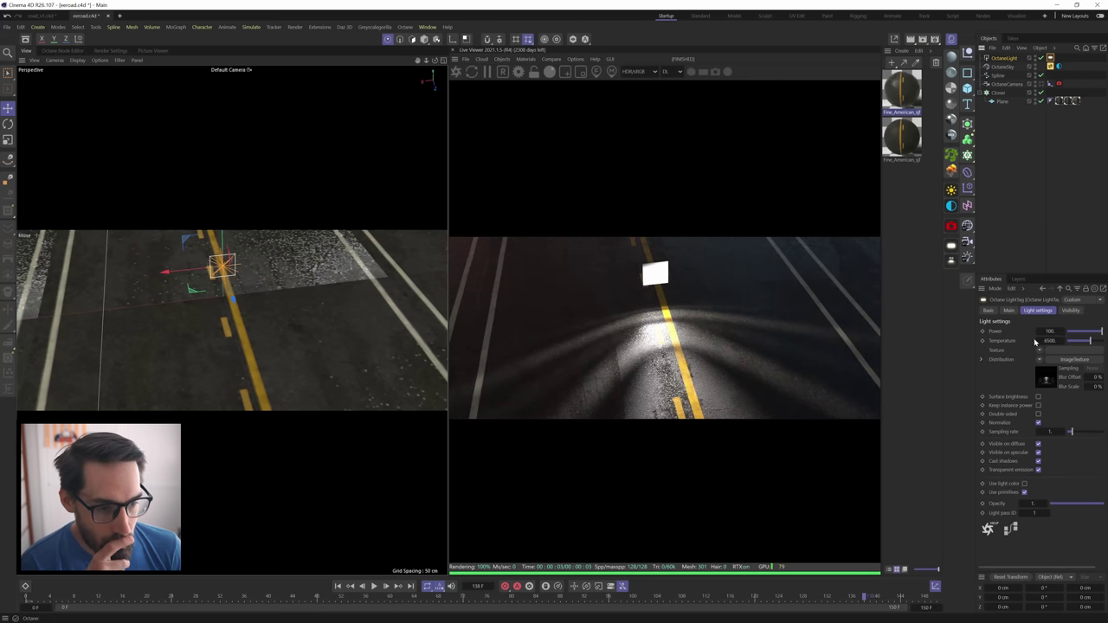
Set the IES light's temperature to 4200 and check its glow on the road through the render camera.
{"action": "type", "text": "4200"}
{"action": "key", "text": "Return"}
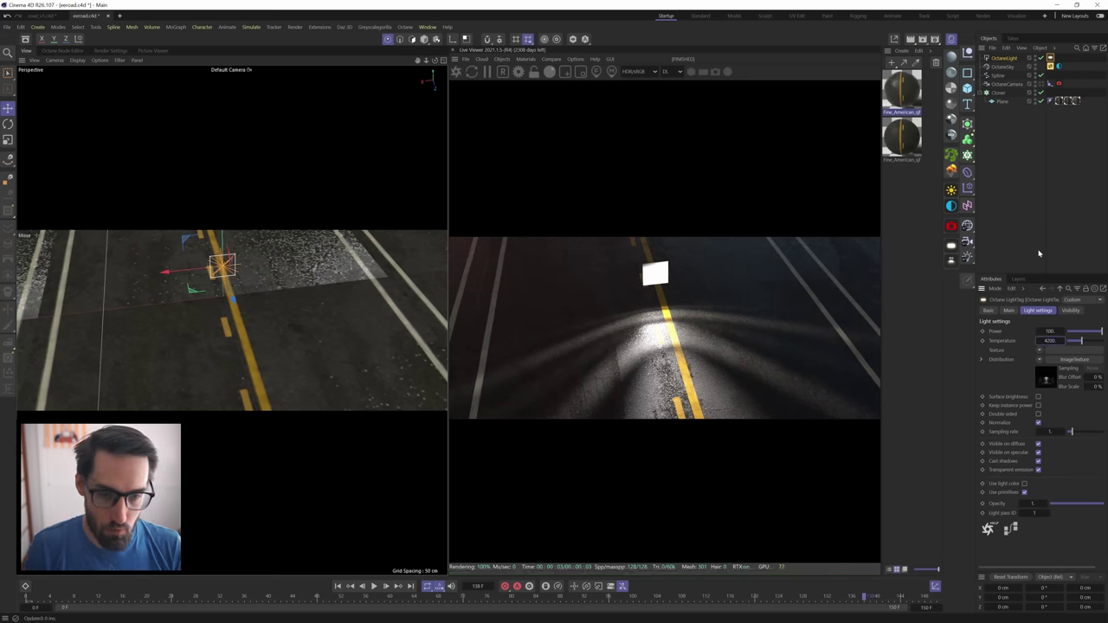
{"action": "left_click_drag", "start_coordinate": [252, 281], "coordinate": [237, 261], "text": "alt"}
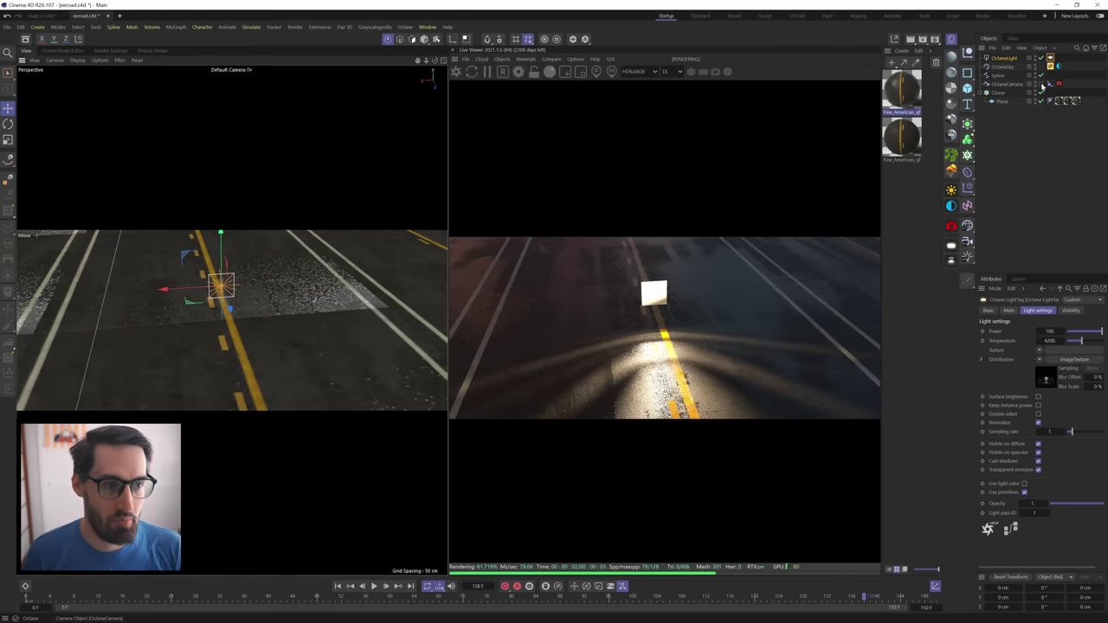
{"action": "left_click", "coordinate": [1049, 84]}
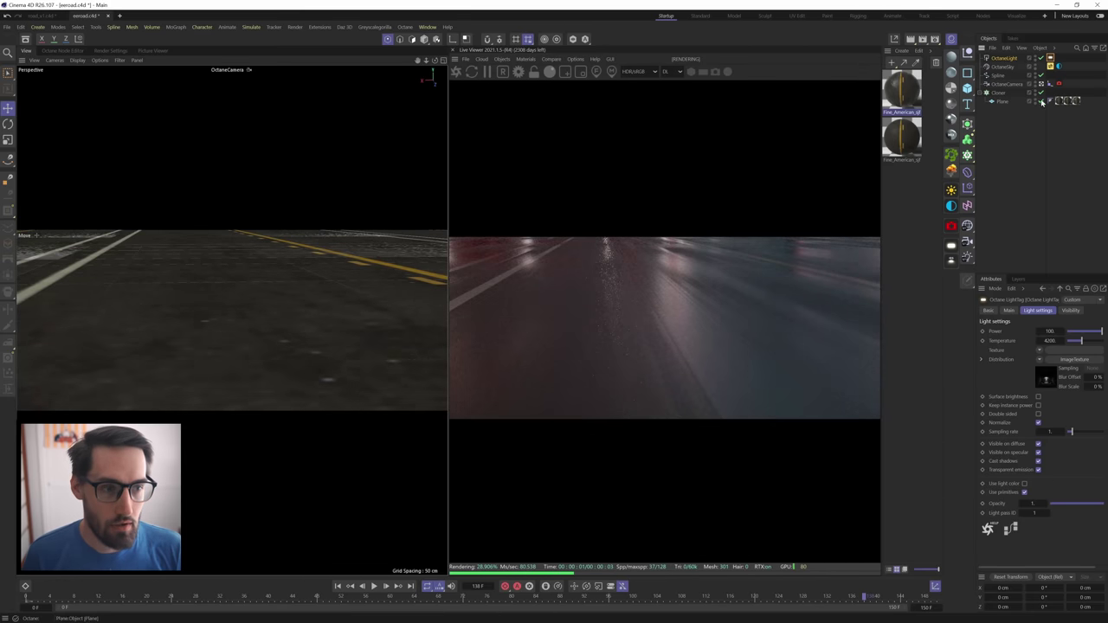
{"action": "left_click", "coordinate": [1042, 84]}
Move the animation to frame 79 to place the camera in front of the IES light on the road.
{"action": "scroll", "coordinate": [169, 328], "scroll_direction": "down", "scroll_amount": 8}
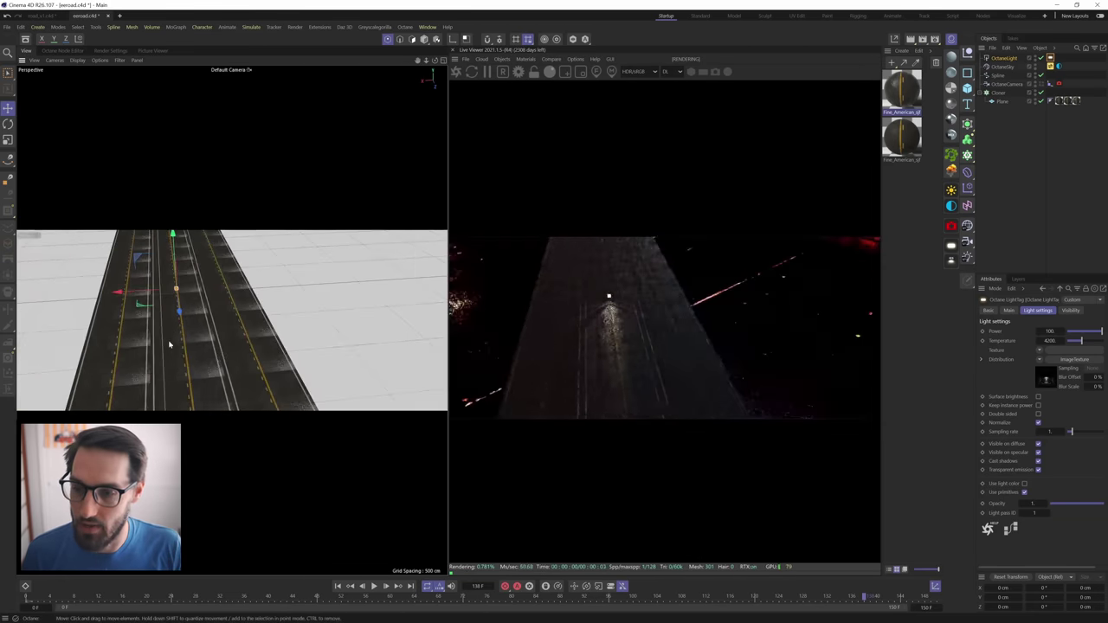
{"action": "left_click_drag", "start_coordinate": [168, 341], "coordinate": [256, 328], "text": "alt"}
{"action": "scroll", "coordinate": [257, 328], "scroll_direction": "down", "scroll_amount": 6}
{"action": "middle_click_drag", "start_coordinate": [277, 346], "coordinate": [193, 268], "text": "alt"}
{"action": "right_click_drag", "start_coordinate": [236, 293], "coordinate": [208, 453], "text": "alt"}
{"action": "left_click_drag", "start_coordinate": [208, 453], "coordinate": [234, 471], "text": "alt"}
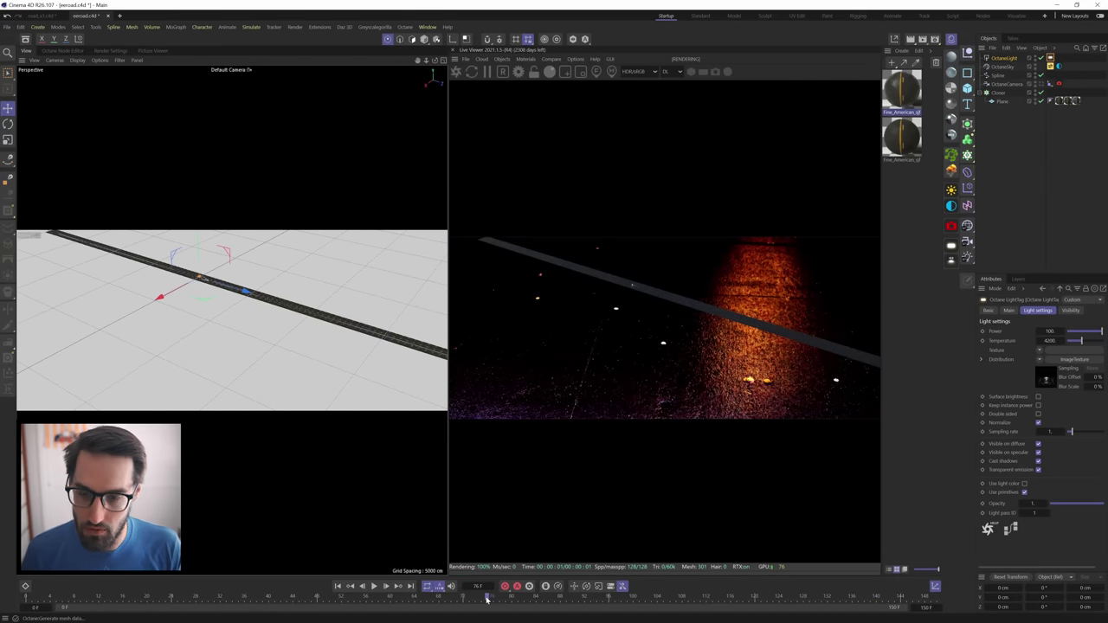
{"action": "left_click_drag", "start_coordinate": [488, 599], "coordinate": [502, 602]}
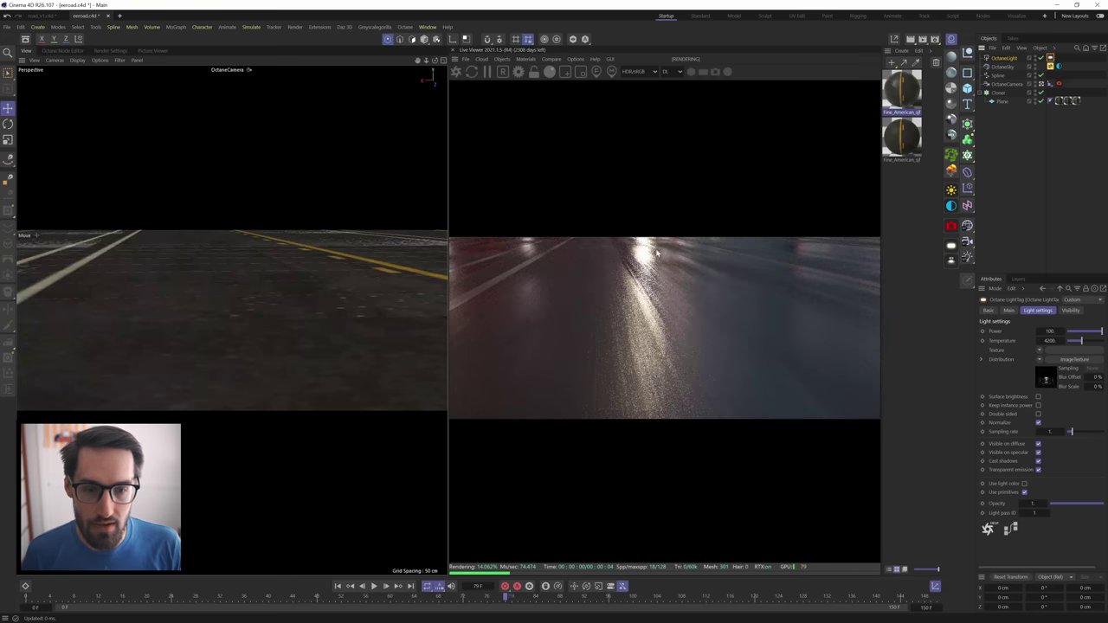
Turn off the Camera update check in the Live Viewer to keep the render on the current camera view.
{"action": "left_click", "coordinate": [576, 59]}
{"action": "mouse_move", "coordinate": [582, 72]}
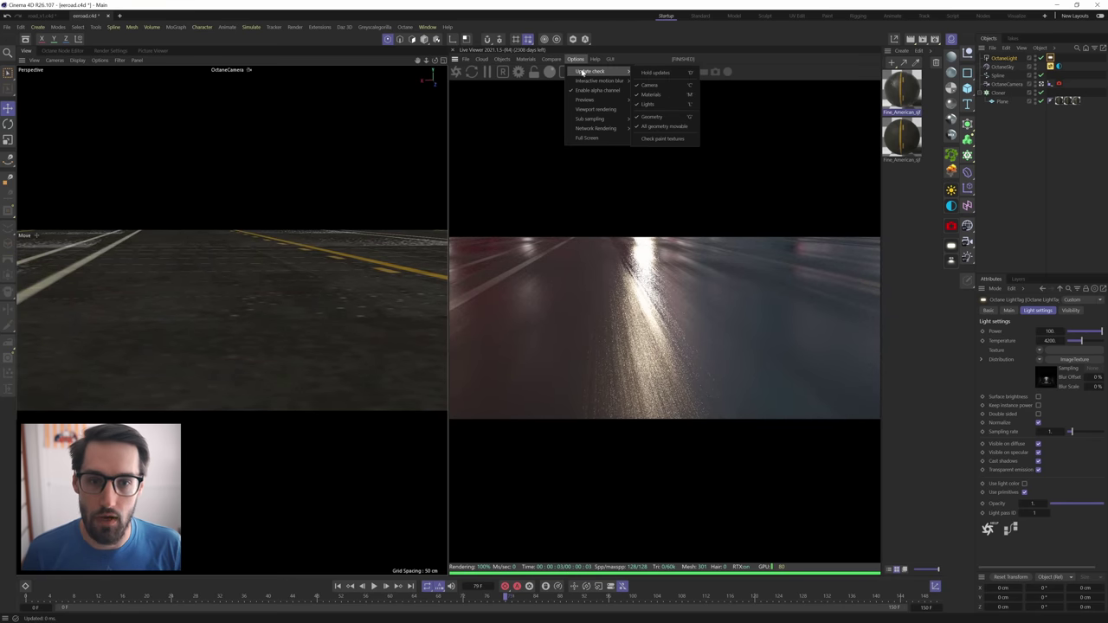
{"action": "left_click", "coordinate": [650, 86]}
Reposition the IES light along the road ahead of the camera from the default view and duplicate it sideways.
{"action": "left_click", "coordinate": [1042, 84]}
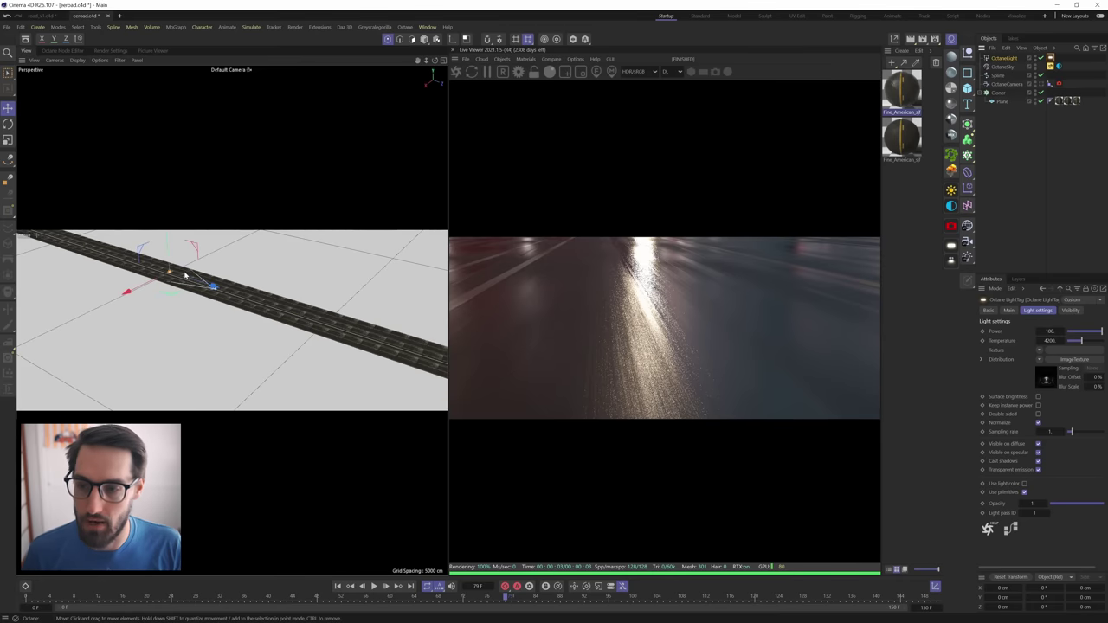
{"action": "right_click_drag", "start_coordinate": [185, 274], "coordinate": [199, 225], "text": "alt"}
{"action": "left_click_drag", "start_coordinate": [198, 225], "coordinate": [198, 280], "text": "alt"}
{"action": "left_click_drag", "start_coordinate": [207, 247], "coordinate": [197, 282]}
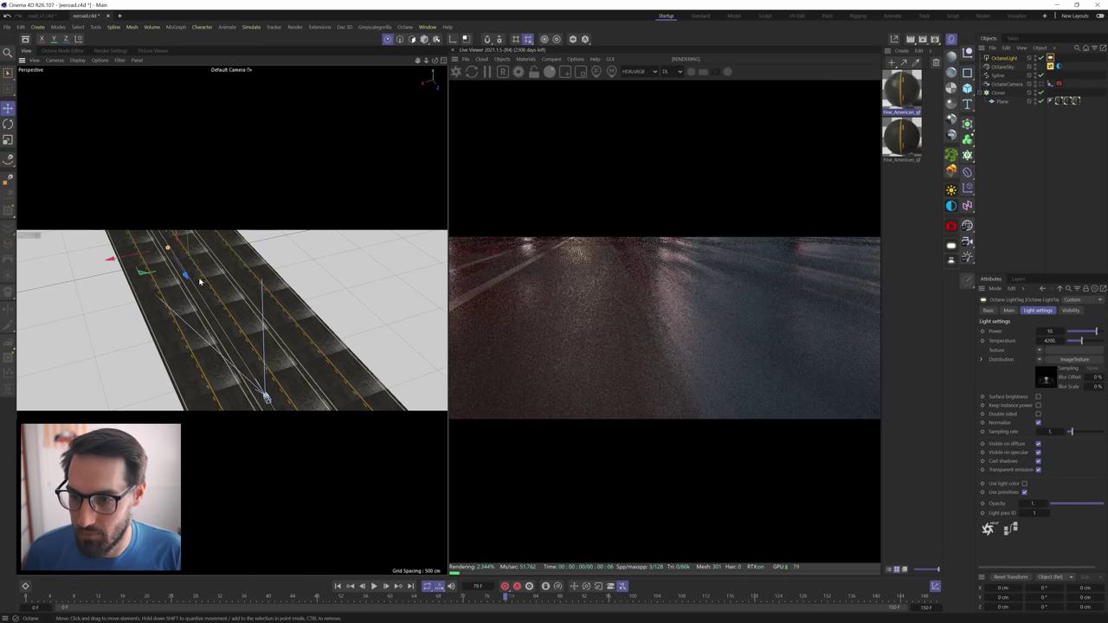
{"action": "scroll", "coordinate": [206, 260], "scroll_direction": "up", "scroll_amount": 3}
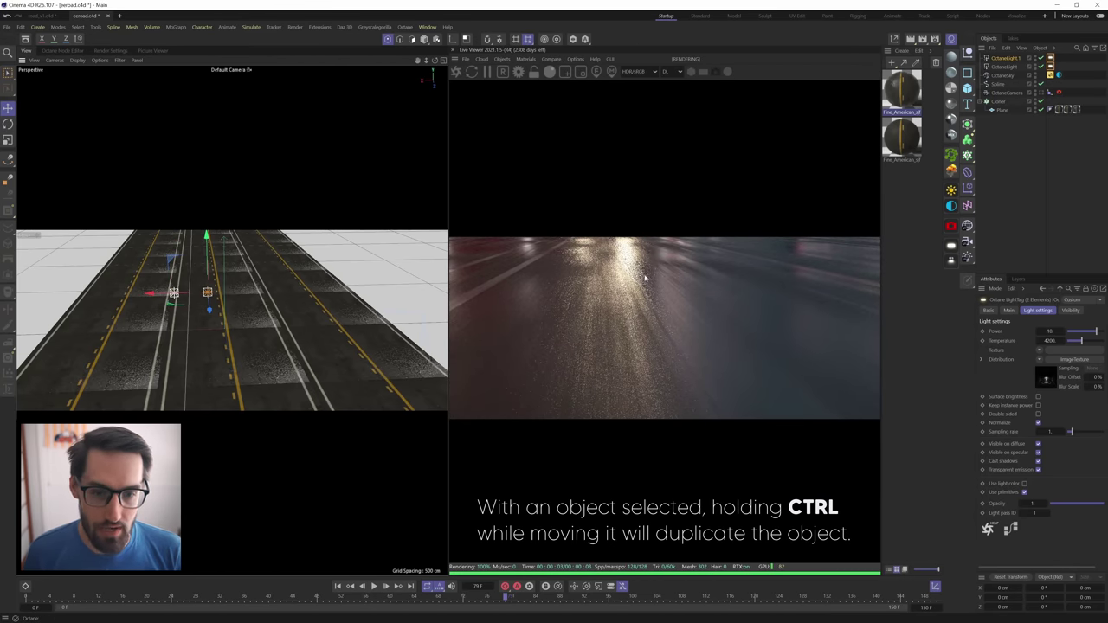
Return to the render camera's view and enable Camera Imager in its Octane camera tag.
{"action": "left_click", "coordinate": [1050, 93]}
{"action": "left_click", "coordinate": [1058, 93]}
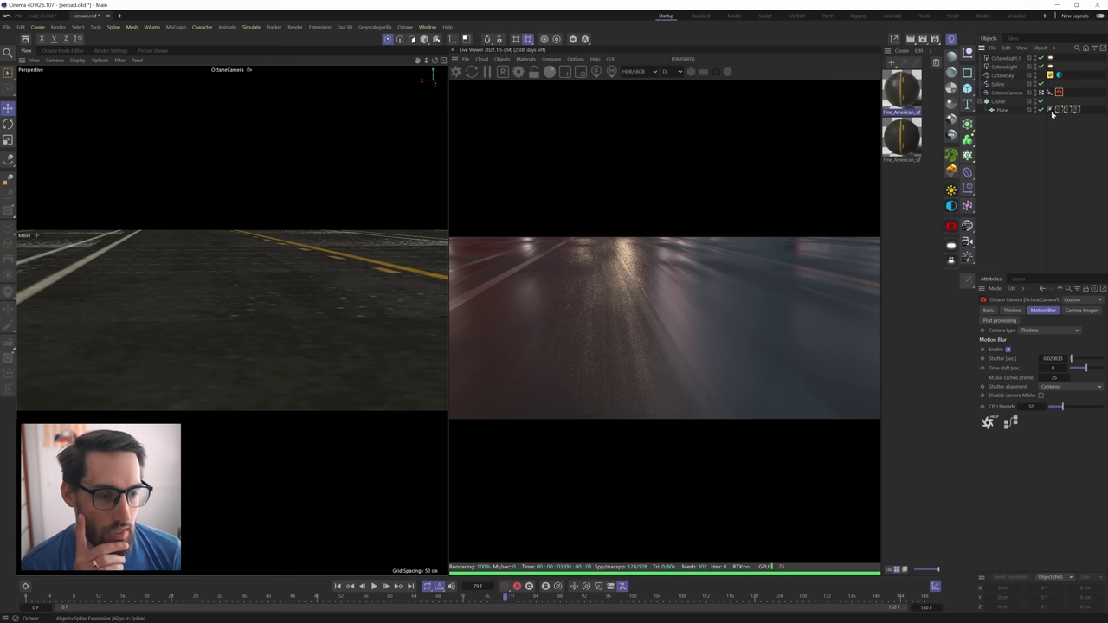
{"action": "left_click", "coordinate": [1083, 310]}
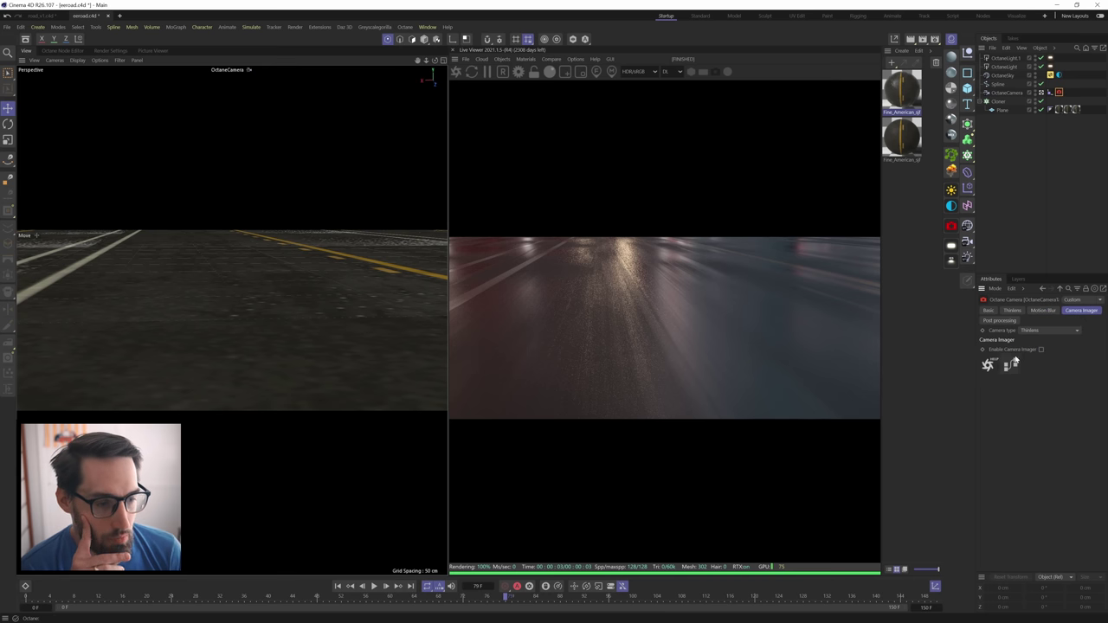
{"action": "left_click", "coordinate": [1042, 350]}
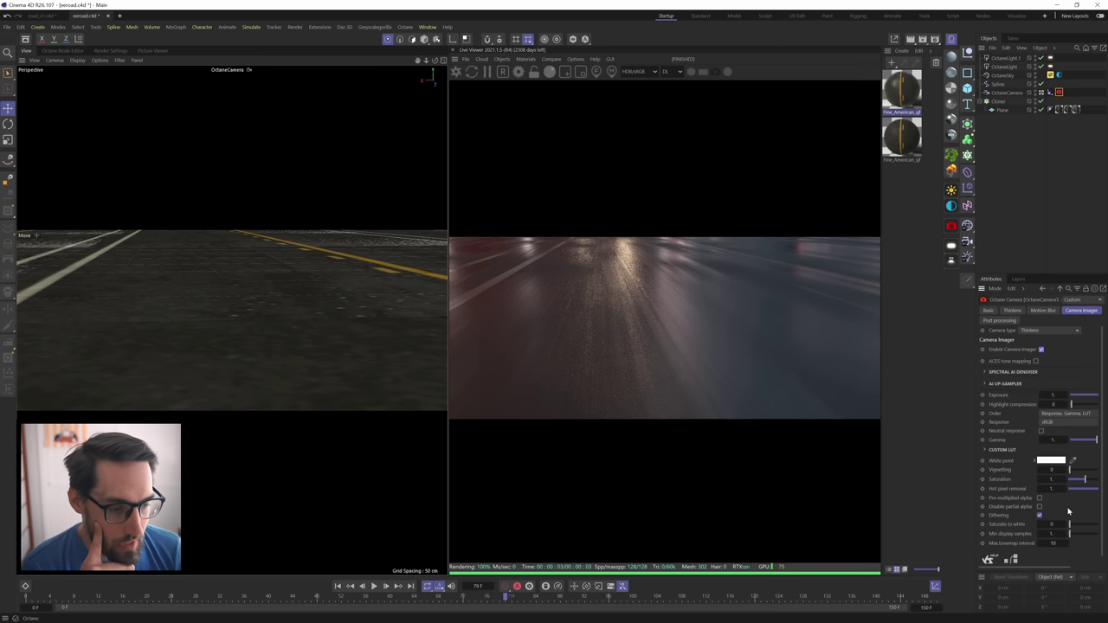
Widen the camera settings, hide the material manager and try a lower Hot pixel removal value.
{"action": "left_click_drag", "start_coordinate": [974, 465], "coordinate": [933, 458]}
{"action": "key", "text": "shift+F2"}
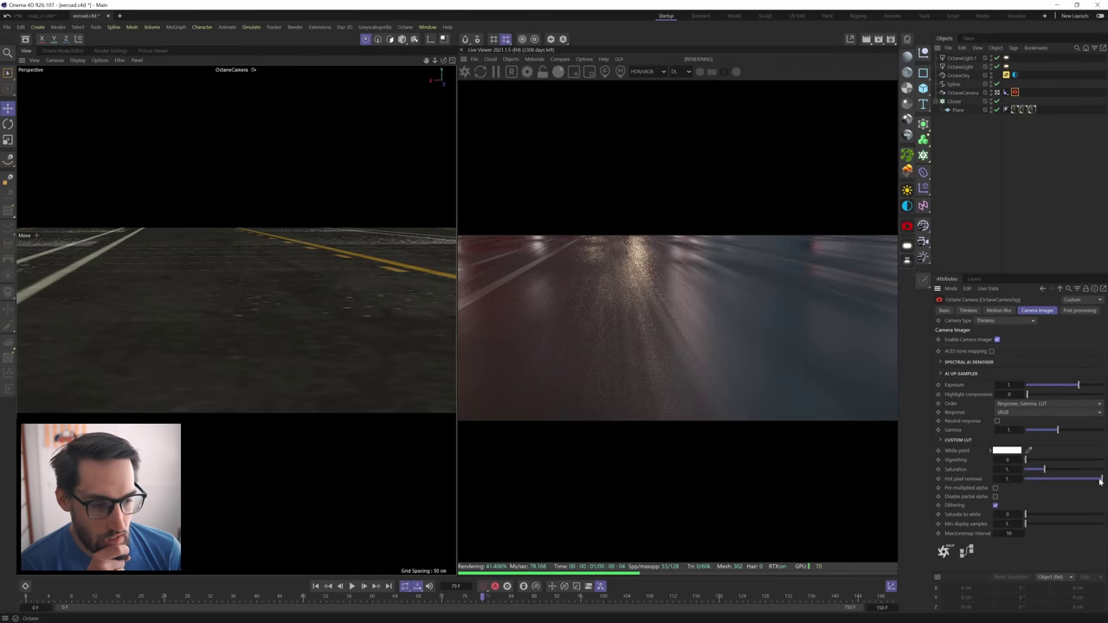
{"action": "left_click_drag", "start_coordinate": [1099, 481], "coordinate": [1066, 484]}
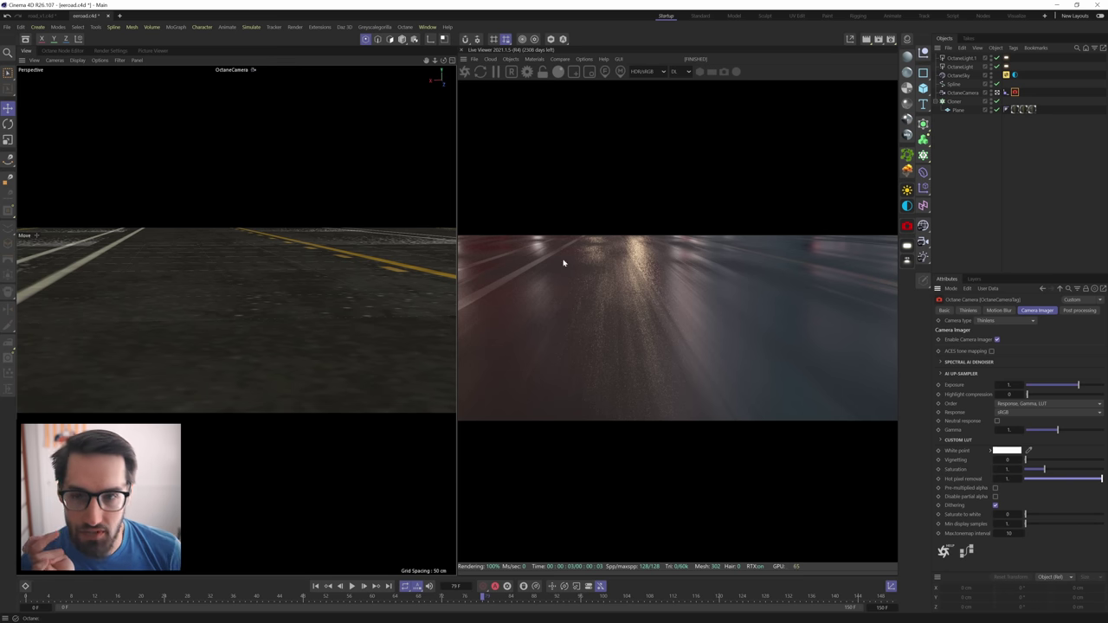
Set the Direct lighting kernel's Max. samples to 500 in the Octane settings and close them.
{"action": "left_click", "coordinate": [407, 27]}
{"action": "left_click", "coordinate": [420, 42]}
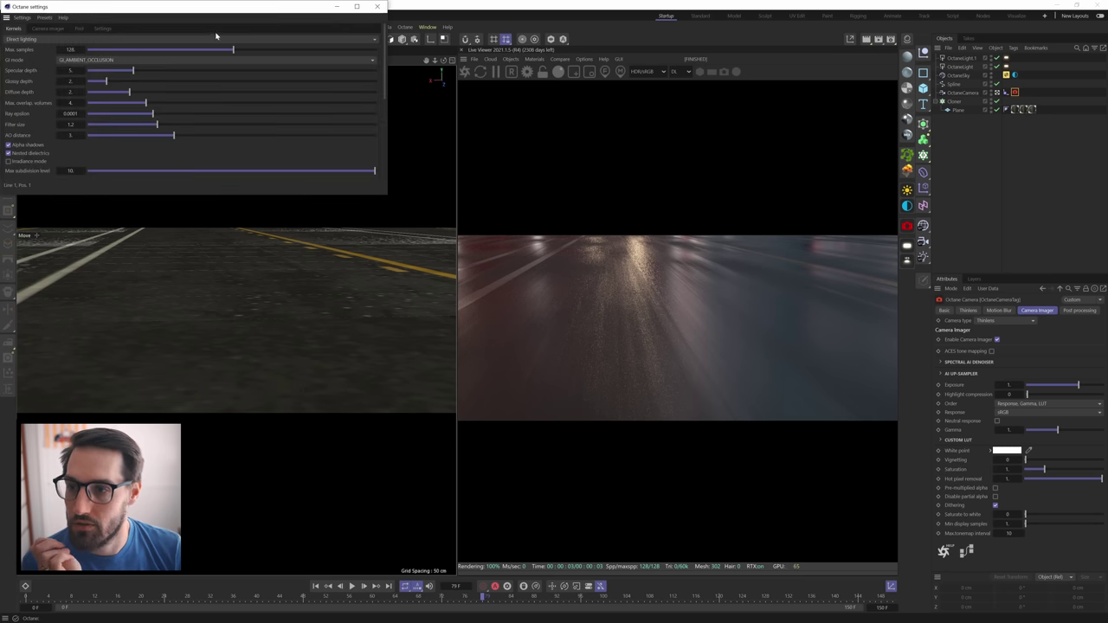
{"action": "type", "text": "500"}
{"action": "key", "text": "Return"}
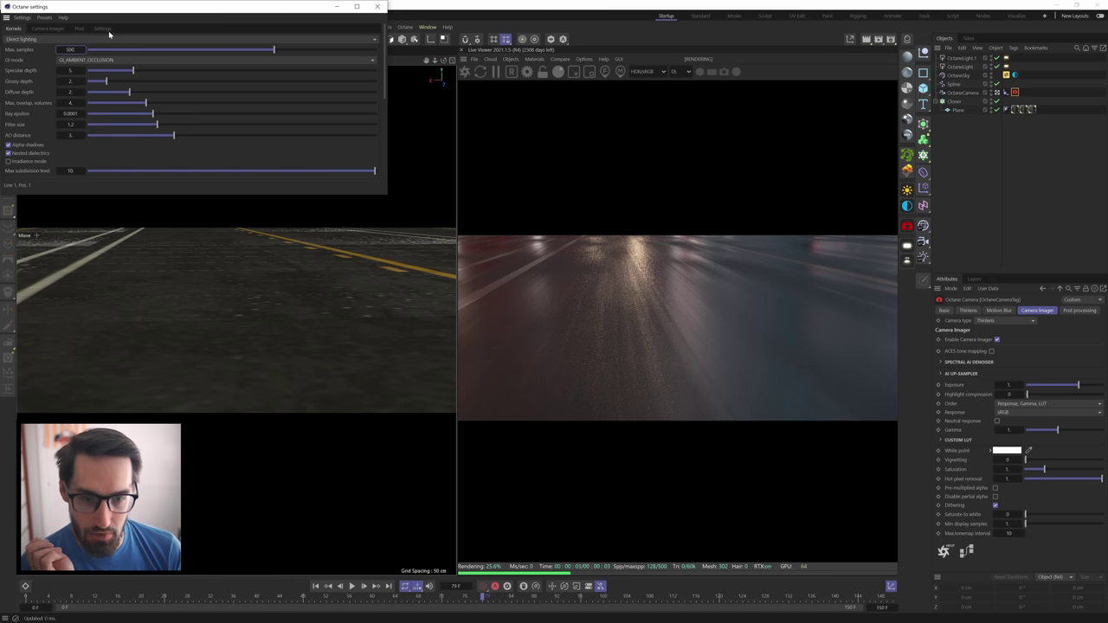
{"action": "left_click", "coordinate": [374, 8]}
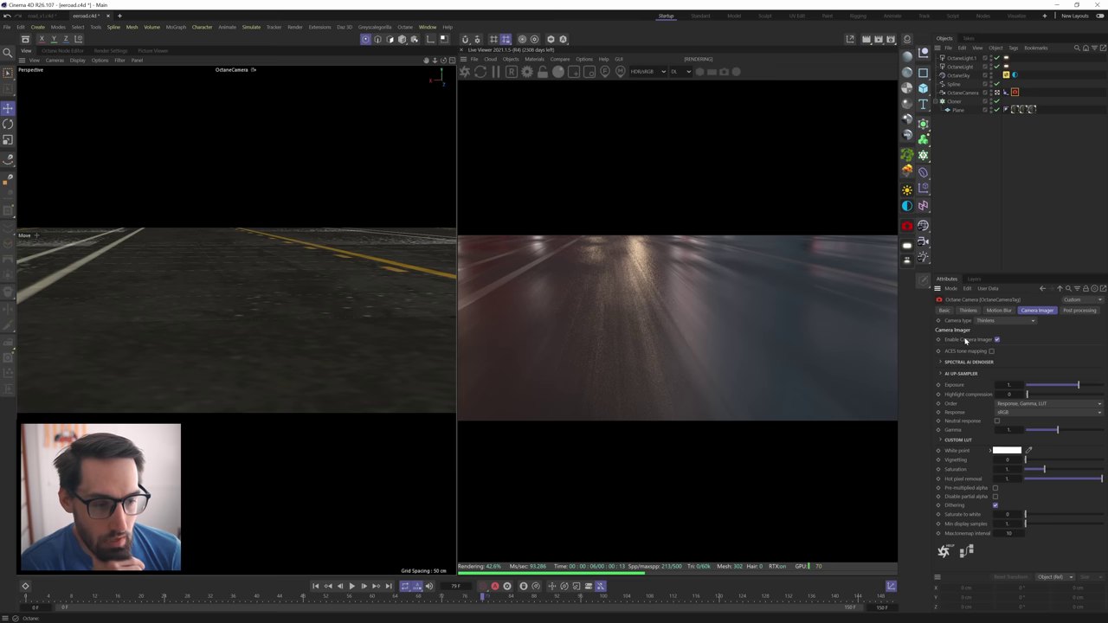
Enable the Spectral AI Denoiser in the Camera Imager and try a stronger Vignetting.
{"action": "left_click", "coordinate": [942, 363]}
{"action": "left_click", "coordinate": [1002, 372]}
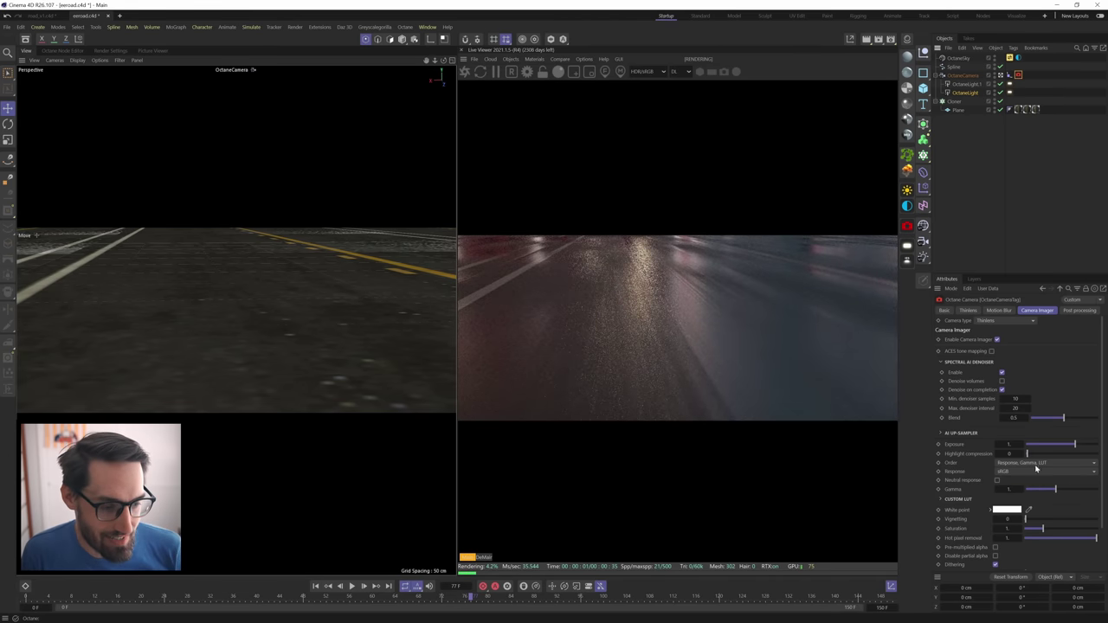
{"action": "left_click_drag", "start_coordinate": [1038, 519], "coordinate": [1081, 519]}
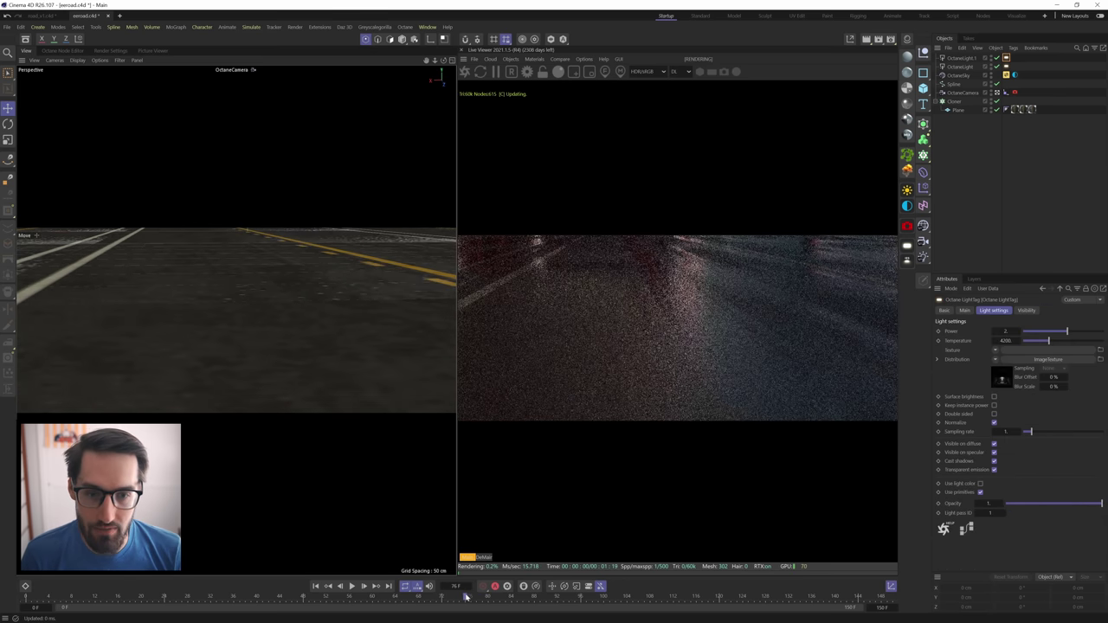
Parent both IES lights under OctaneCamera and scrub around frame 77 to check their movement with the camera.
{"action": "left_click_drag", "start_coordinate": [466, 596], "coordinate": [472, 598]}
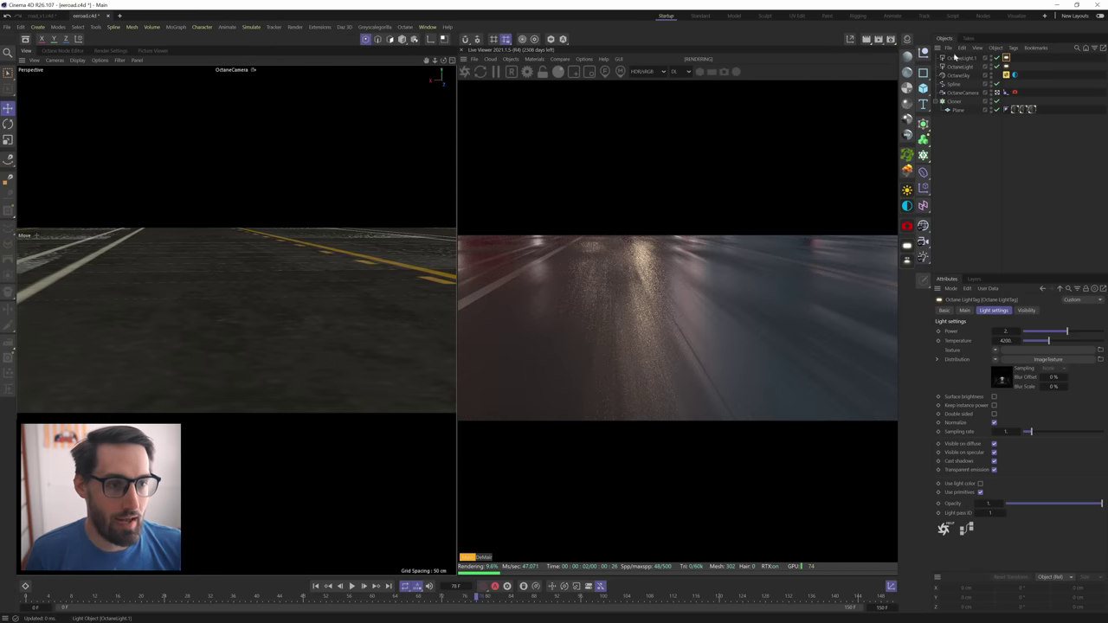
{"action": "left_click", "coordinate": [960, 58]}
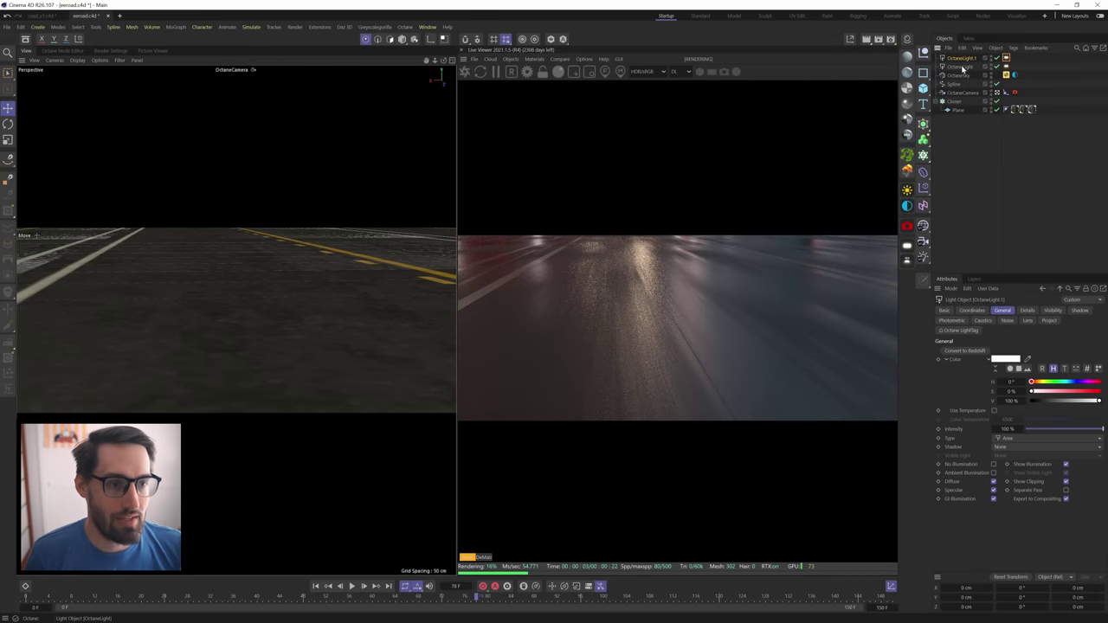
{"action": "left_click", "coordinate": [963, 68], "text": "shift"}
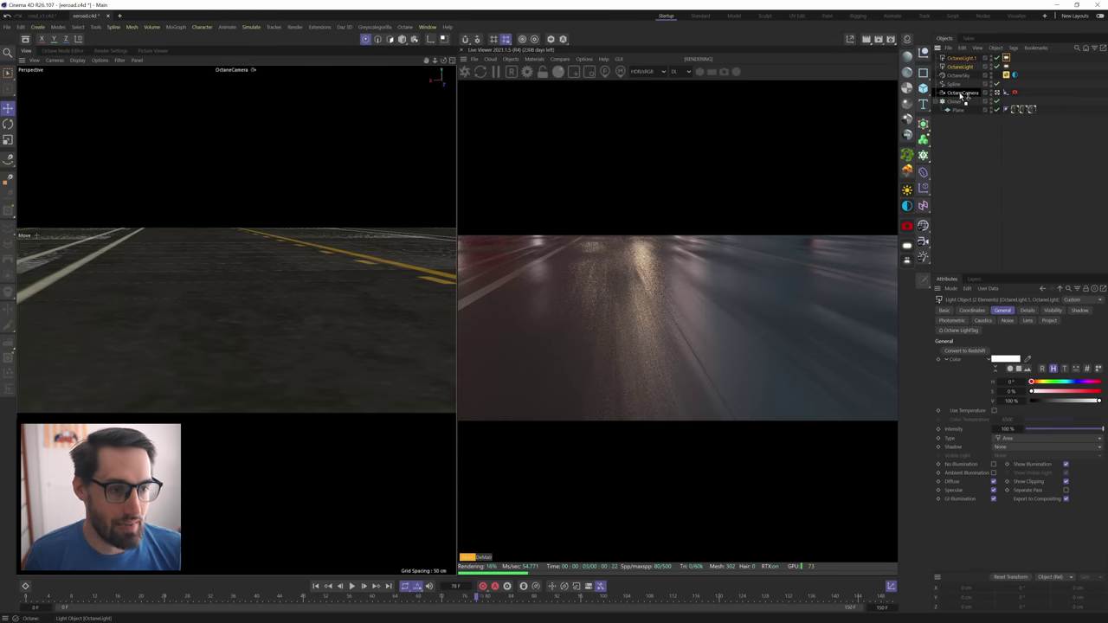
{"action": "left_click_drag", "start_coordinate": [959, 97], "coordinate": [961, 94]}
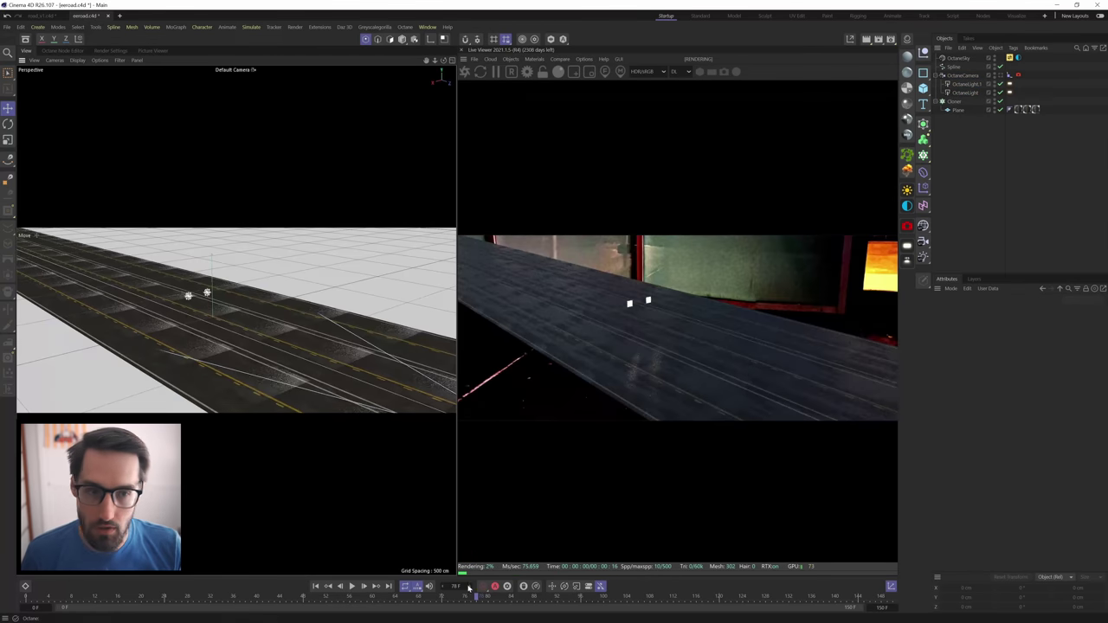
{"action": "mouse_move", "coordinate": [470, 597]}
{"action": "left_mouse_down"}
{"action": "mouse_move", "coordinate": [453, 601]}
{"action": "mouse_move", "coordinate": [472, 599]}
{"action": "left_mouse_up"}
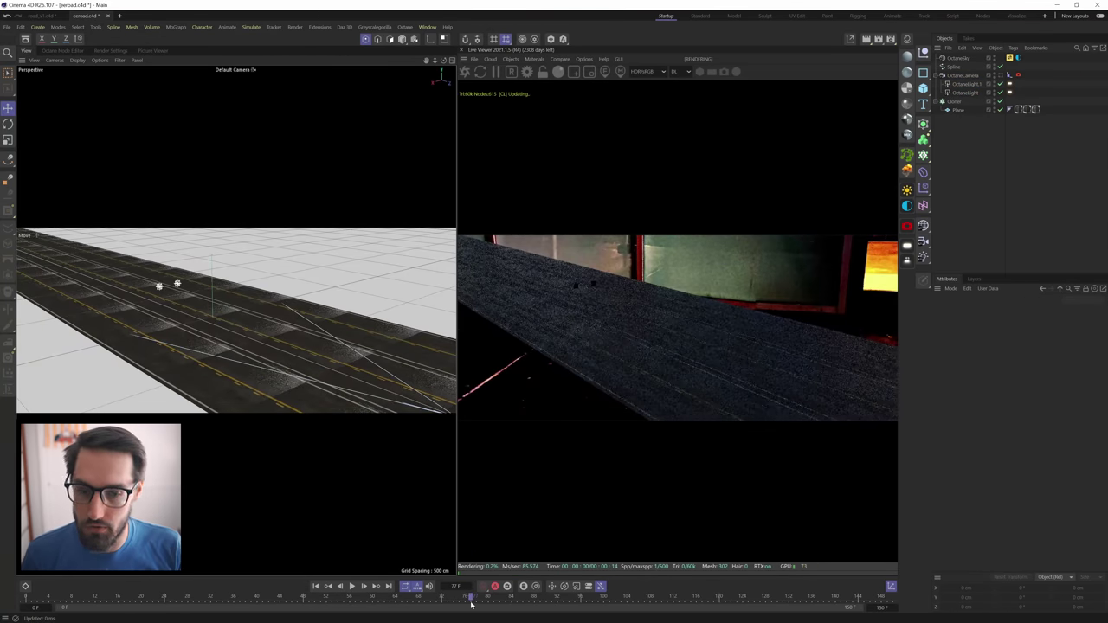
{"action": "left_click_drag", "start_coordinate": [168, 288], "coordinate": [199, 286], "text": "alt"}
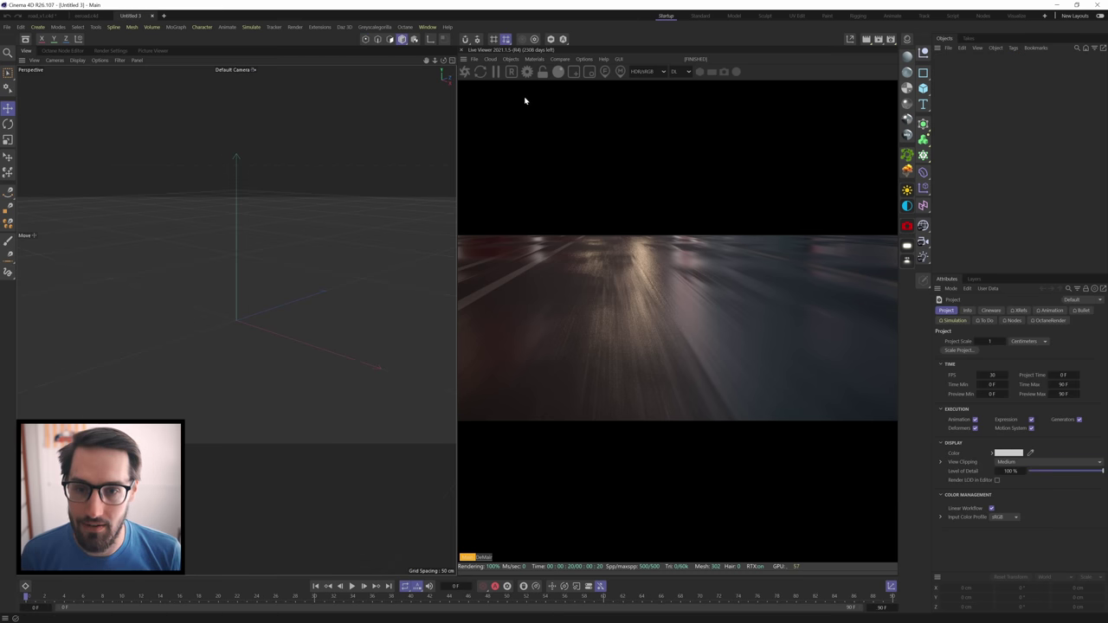
Close the Live Viewer in the new project, then add a plane and scale it up to about 3602 cm square.
{"action": "left_click", "coordinate": [463, 53]}
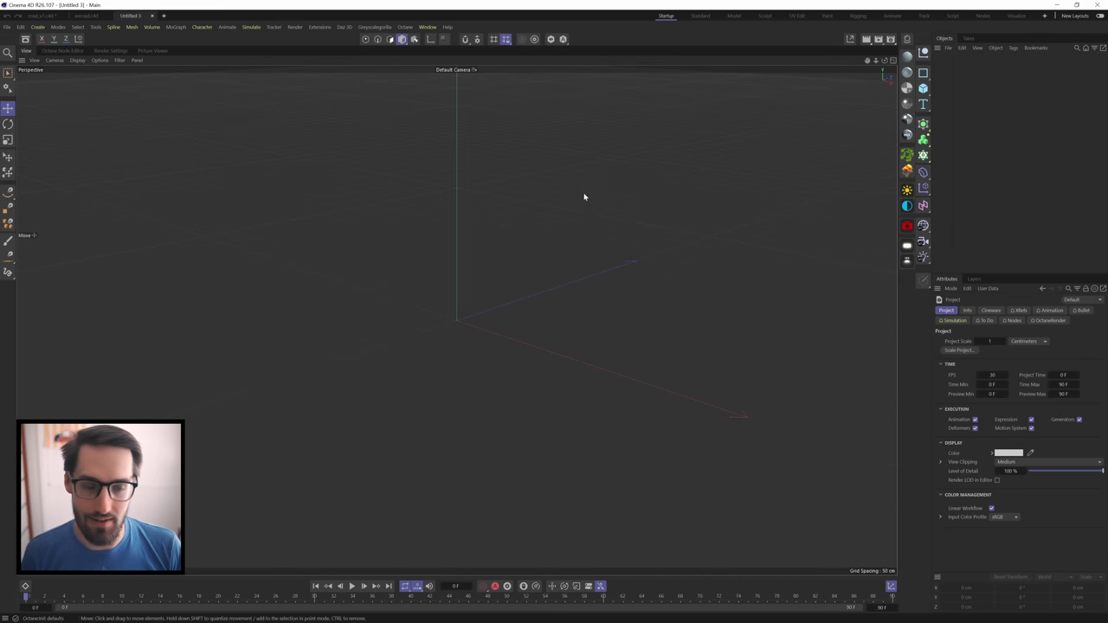
{"action": "left_click_drag", "start_coordinate": [923, 89], "coordinate": [954, 120]}
{"action": "key", "text": "t"}
{"action": "left_click_drag", "start_coordinate": [688, 161], "coordinate": [618, 196]}
{"action": "right_click_drag", "start_coordinate": [618, 196], "coordinate": [611, 361], "text": "alt"}
{"action": "left_click_drag", "start_coordinate": [611, 362], "coordinate": [676, 164], "text": "alt"}
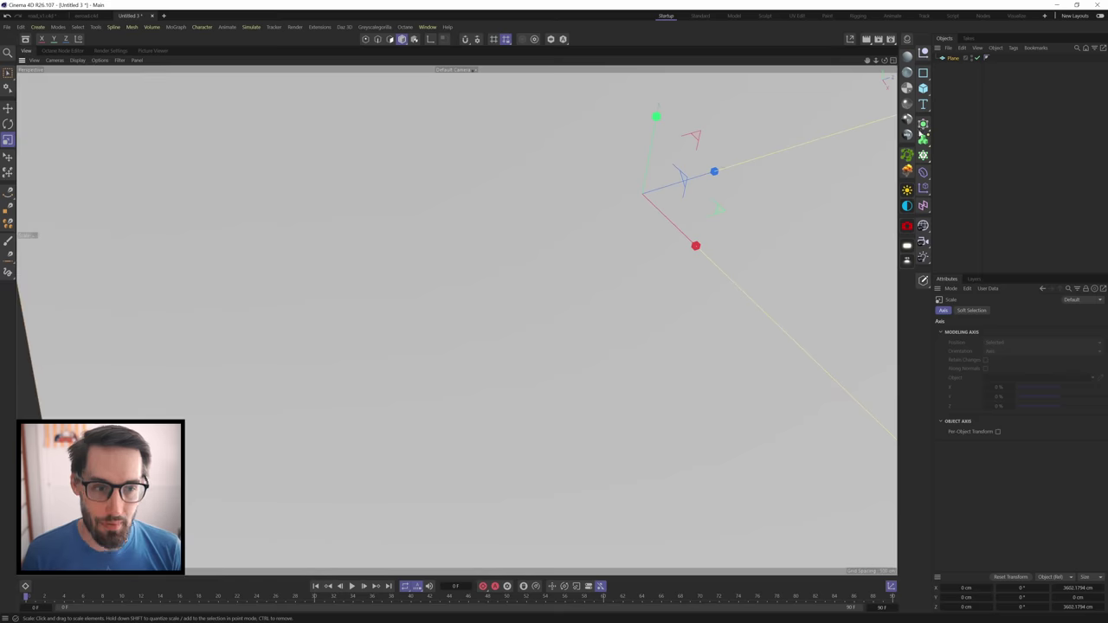
Add a Figure primitive on the large plane as a human scale reference.
{"action": "left_click_drag", "start_coordinate": [923, 90], "coordinate": [952, 164]}
{"action": "middle_click_drag", "start_coordinate": [757, 177], "coordinate": [616, 270], "text": "alt"}
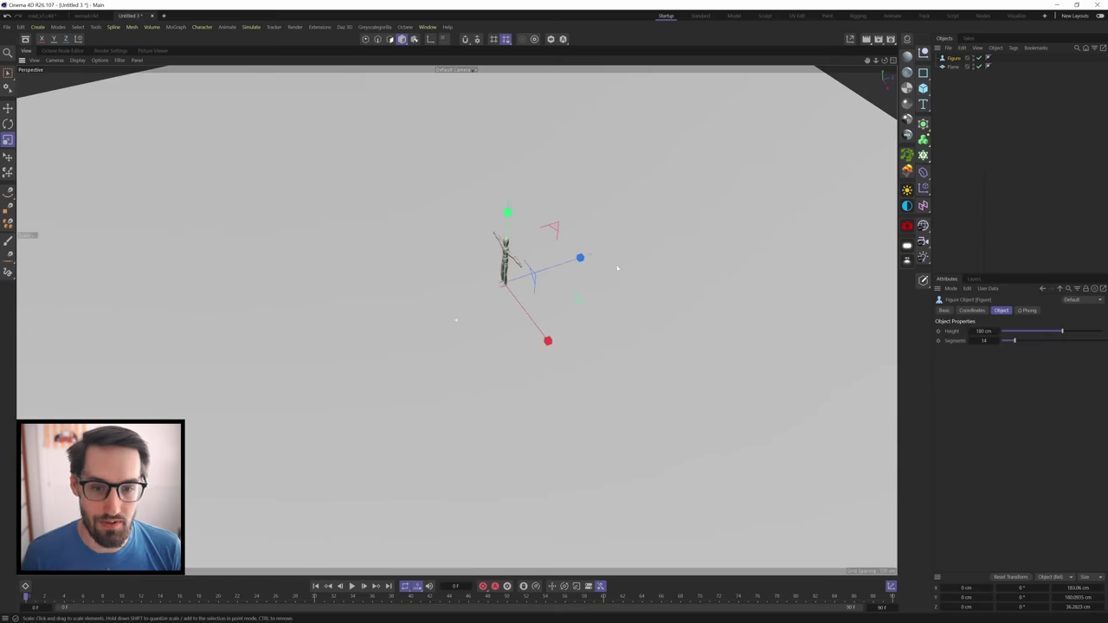
{"action": "right_click_drag", "start_coordinate": [617, 269], "coordinate": [642, 292], "text": "alt"}
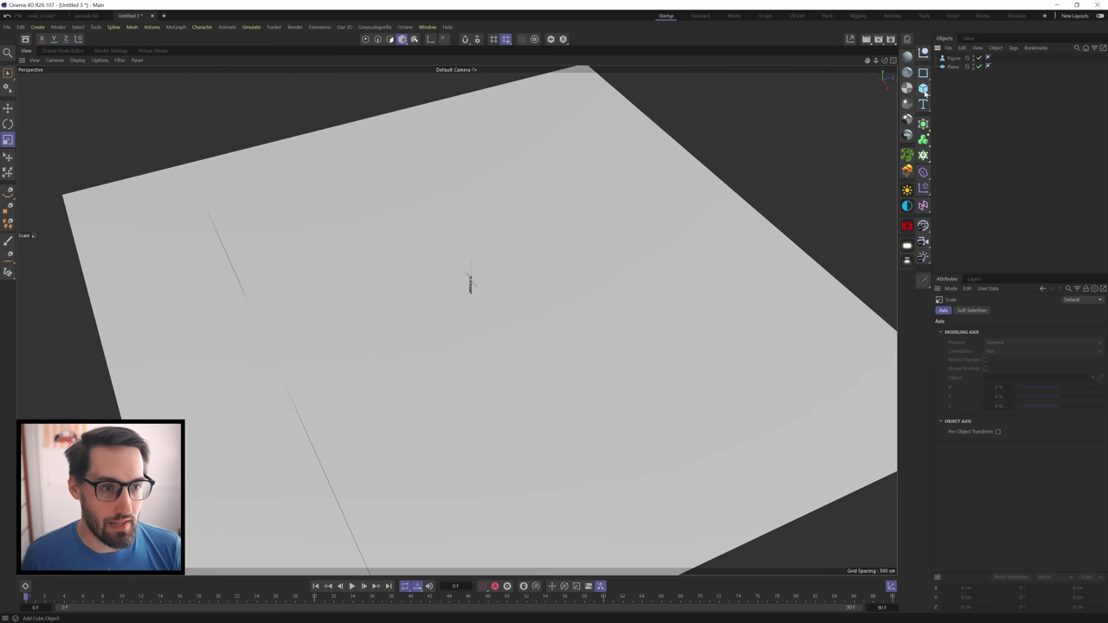
Add a second plane around the figure and display the objects shaded with lines.
{"action": "left_click_drag", "start_coordinate": [923, 88], "coordinate": [963, 120]}
{"action": "key", "text": "n"}
{"action": "key", "text": "b"}
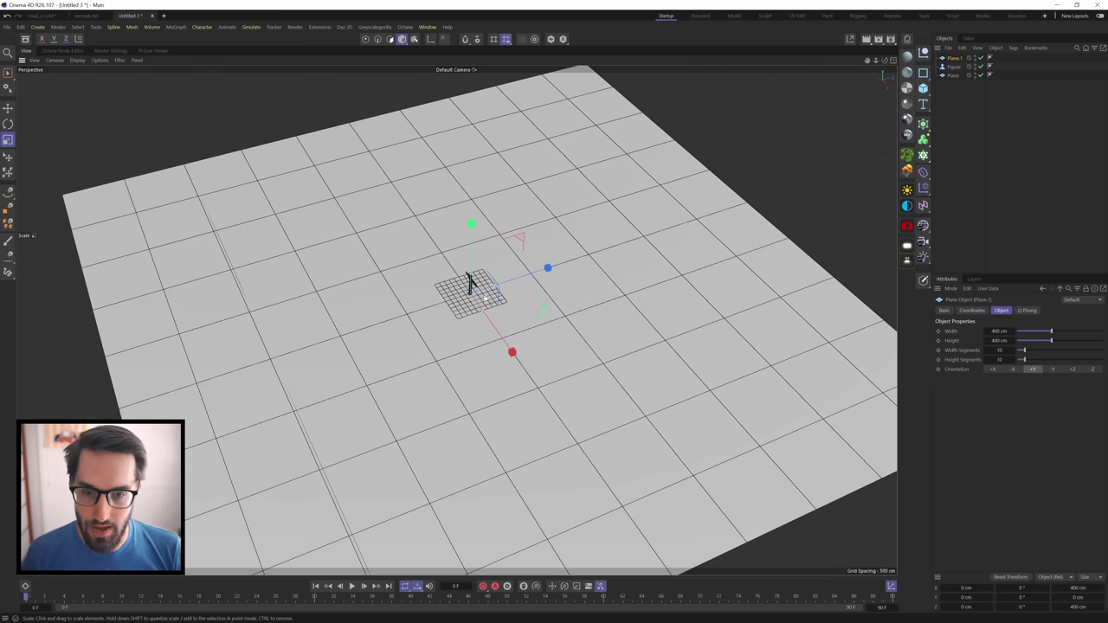
Scale the second plane to about 1003 cm in width and 2673 cm in height.
{"action": "scroll", "coordinate": [468, 282], "scroll_direction": "up", "scroll_amount": 4}
{"action": "left_click_drag", "start_coordinate": [538, 267], "coordinate": [731, 192]}
{"action": "left_click_drag", "start_coordinate": [499, 352], "coordinate": [515, 381]}
{"action": "scroll", "coordinate": [533, 309], "scroll_direction": "down", "scroll_amount": 3}
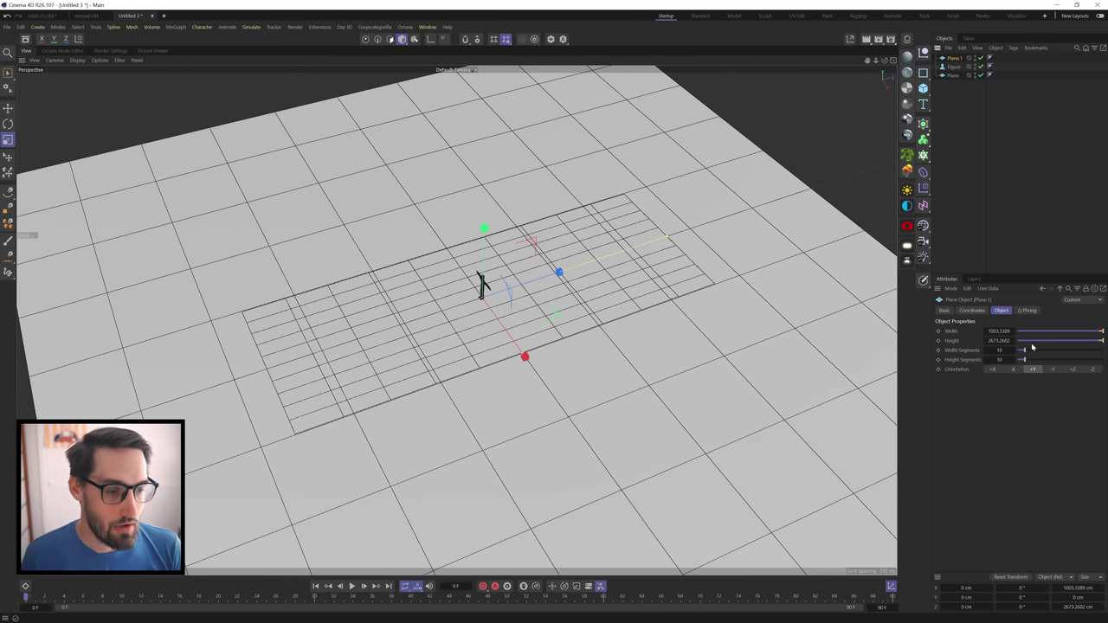
Set the second plane's height segments to 13 and make it an editable polygon object in edge mode.
{"action": "left_click_drag", "start_coordinate": [1026, 350], "coordinate": [1029, 353]}
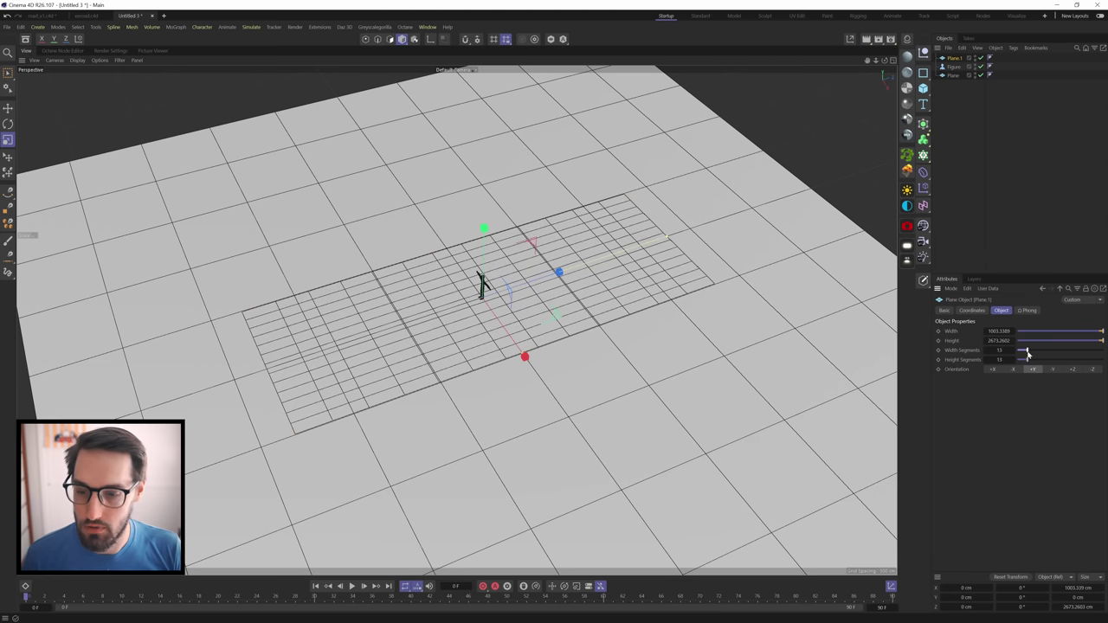
{"action": "key", "text": "c"}
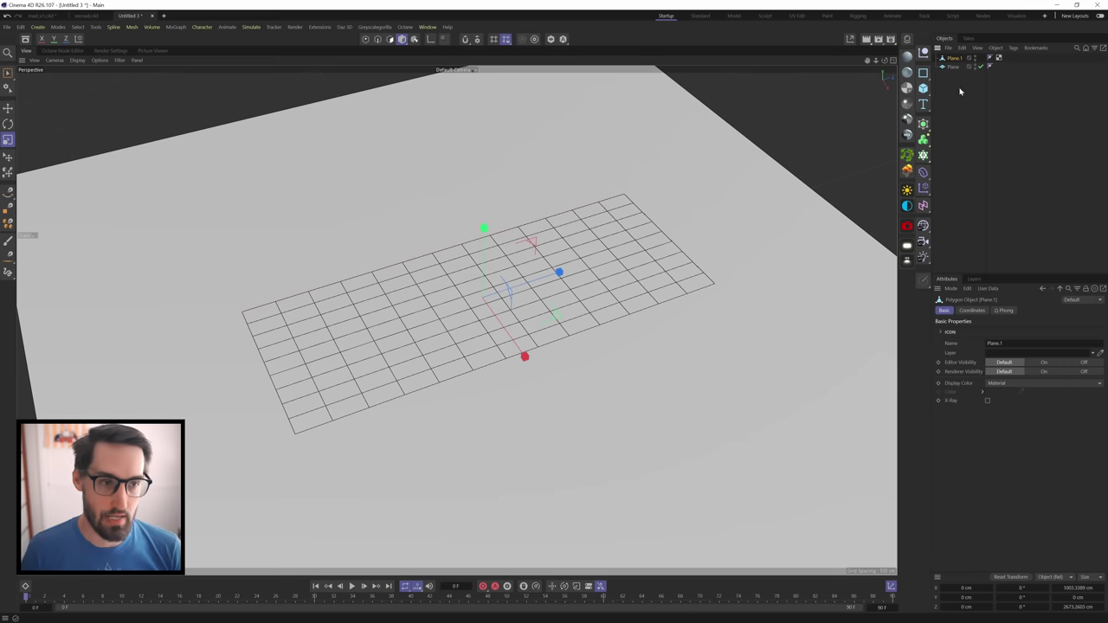
{"action": "left_click", "coordinate": [377, 39]}
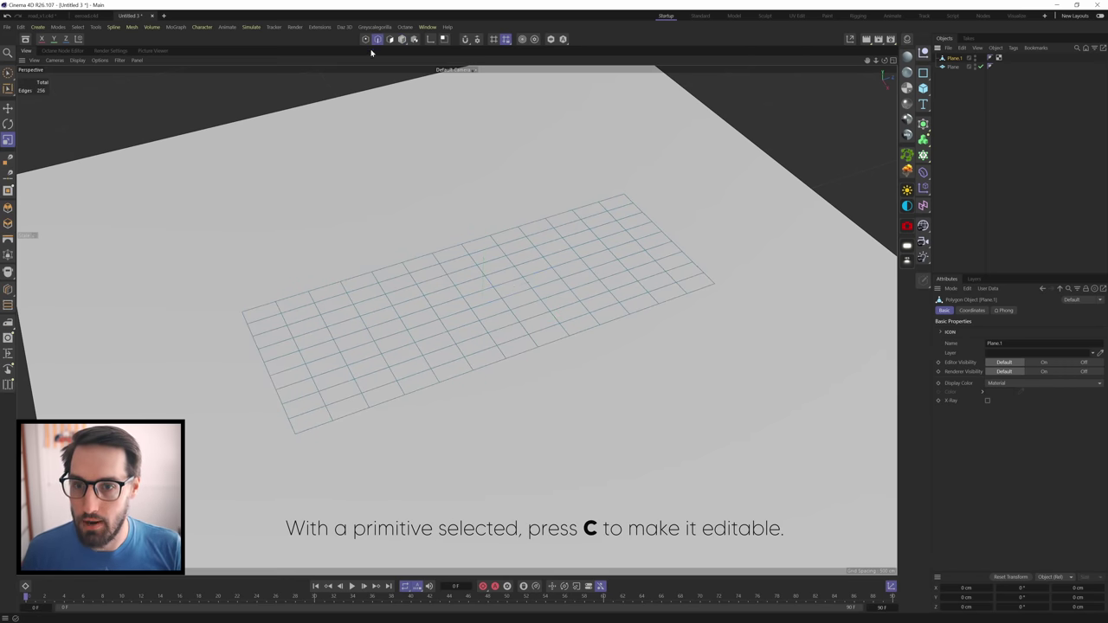
Select a scattered set of the gridded plane's inner edges with Live Selection and convert them to a spline.
{"action": "key", "text": "9"}
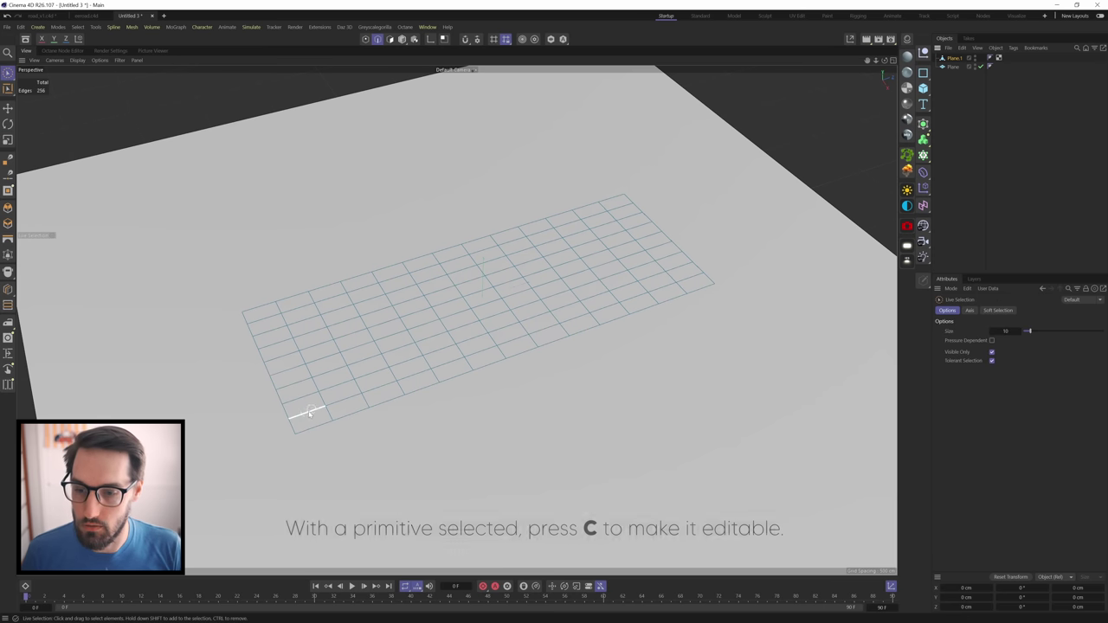
{"action": "left_click_drag", "start_coordinate": [306, 413], "coordinate": [299, 370]}
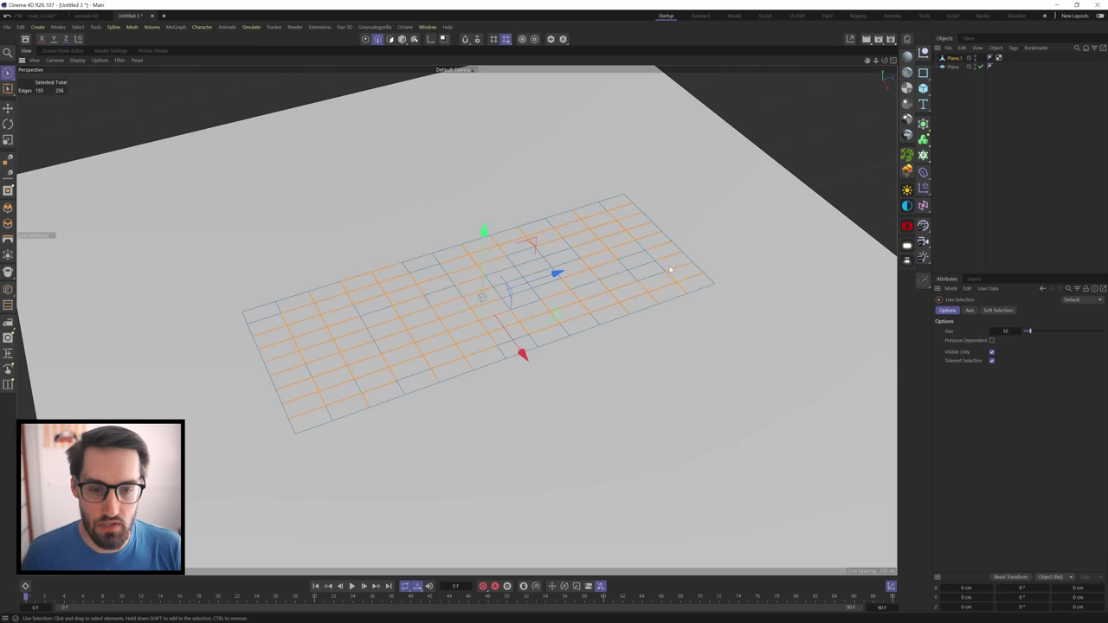
{"action": "right_click", "coordinate": [540, 277]}
{"action": "key", "text": "Escape"}
{"action": "right_click", "coordinate": [534, 295]}
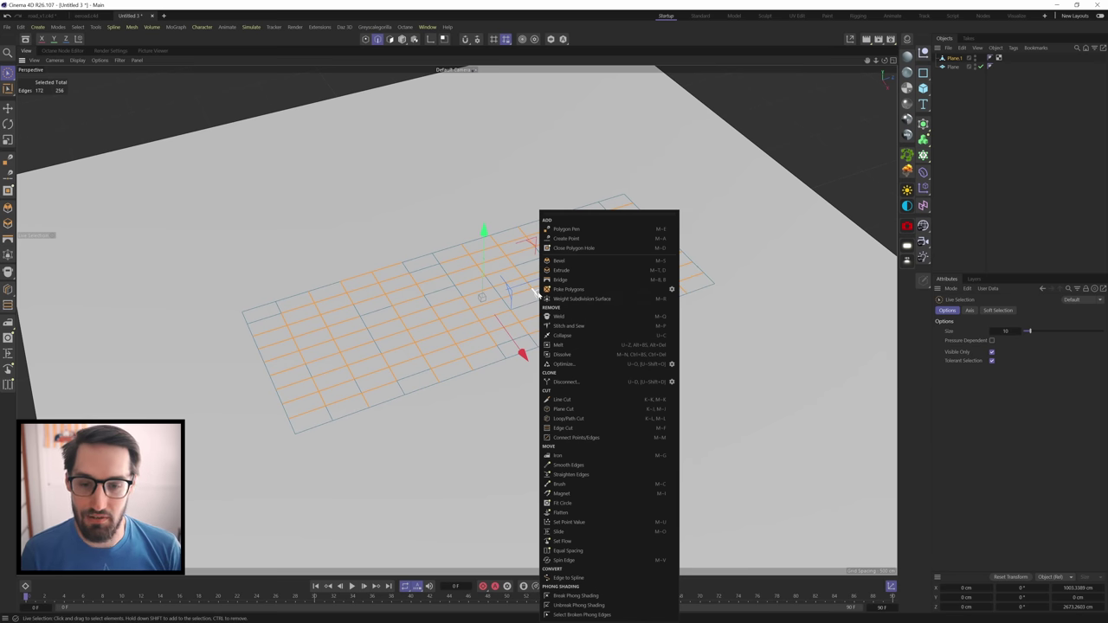
{"action": "left_click", "coordinate": [569, 579]}
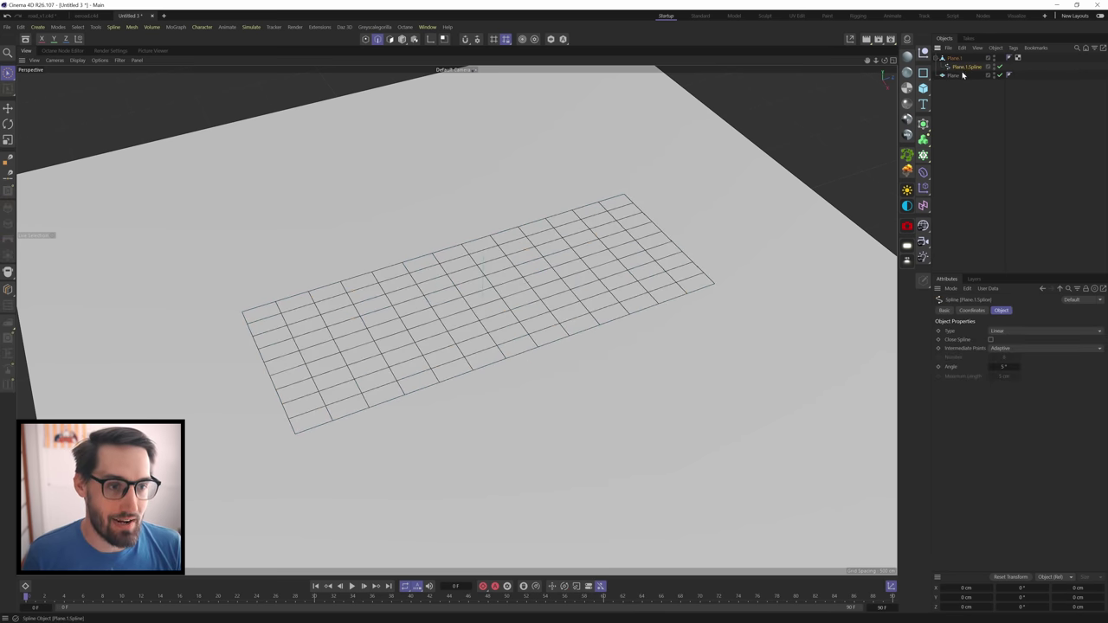
Move the new edge spline out from under the gridded plane and hide that plane in the editor and renderer.
{"action": "left_click_drag", "start_coordinate": [961, 65], "coordinate": [953, 54]}
{"action": "left_click", "coordinate": [953, 68]}
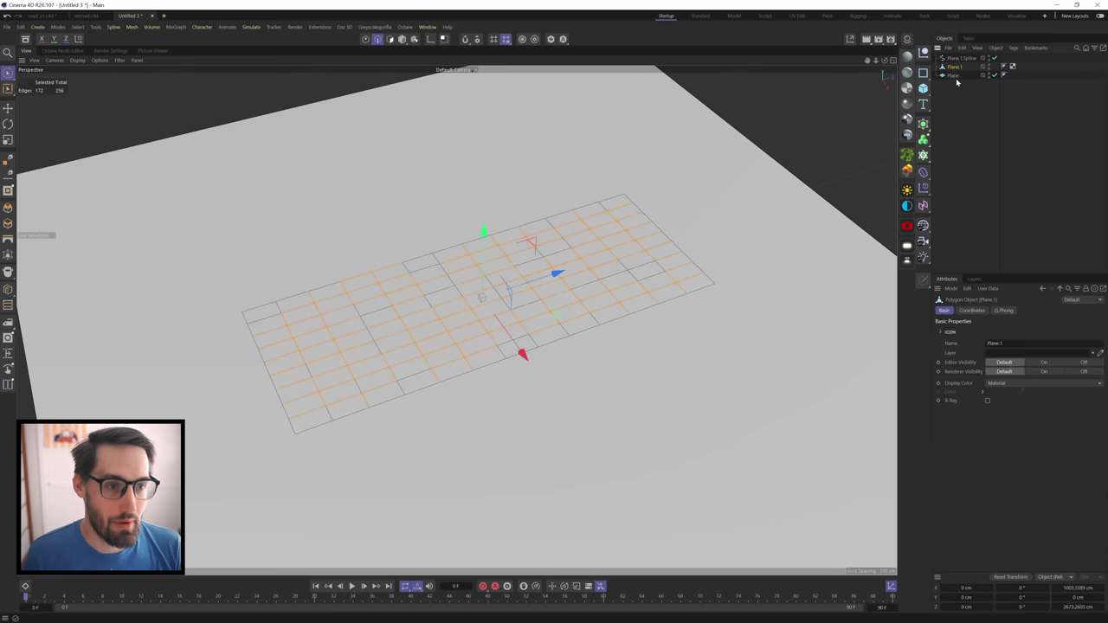
{"action": "left_click", "coordinate": [990, 66]}
{"action": "left_click", "coordinate": [961, 57]}
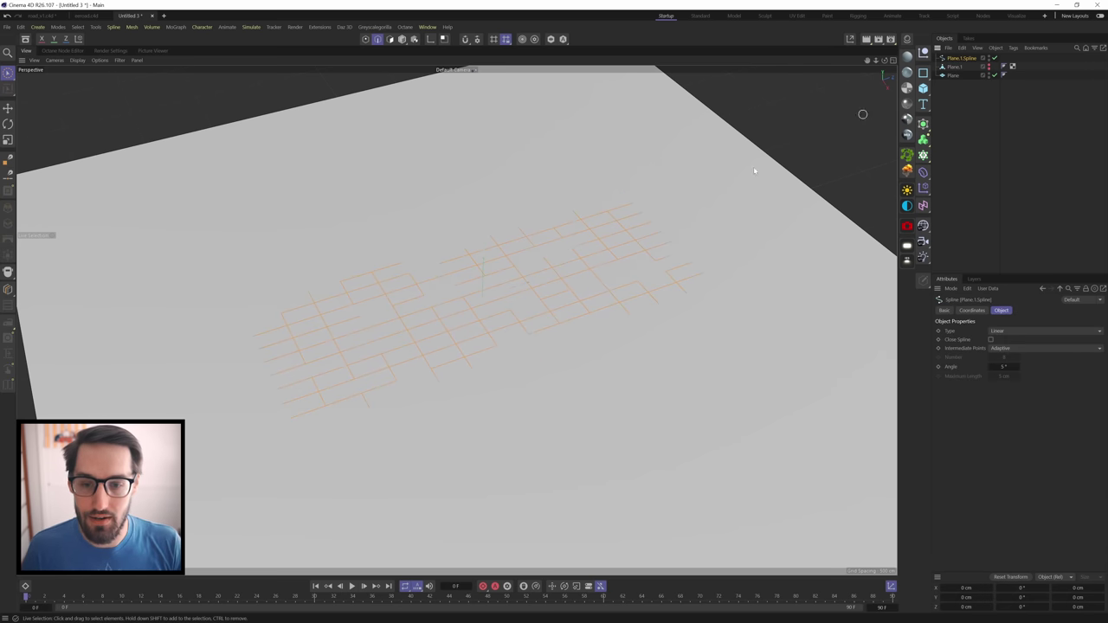
{"action": "left_click", "coordinate": [559, 284]}
{"action": "right_click_drag", "start_coordinate": [531, 315], "coordinate": [565, 296], "text": "alt"}
{"action": "middle_click_drag", "start_coordinate": [565, 296], "coordinate": [572, 293], "text": "alt"}
{"action": "left_click", "coordinate": [954, 58]}
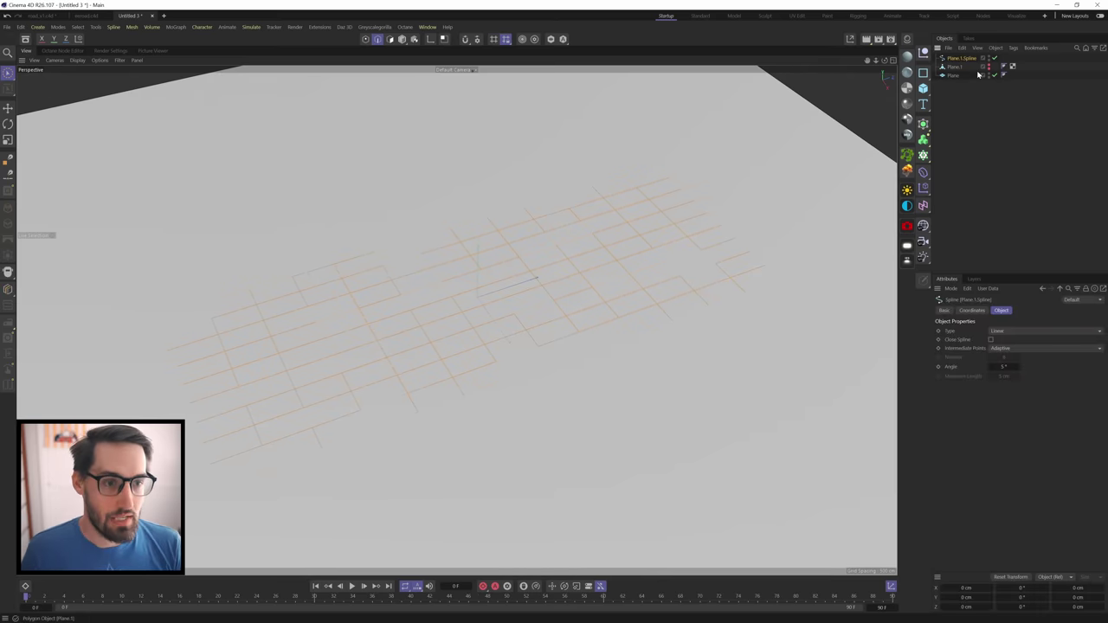
Add a Circle spline and scale it down to a small tube profile.
{"action": "left_click", "coordinate": [923, 73]}
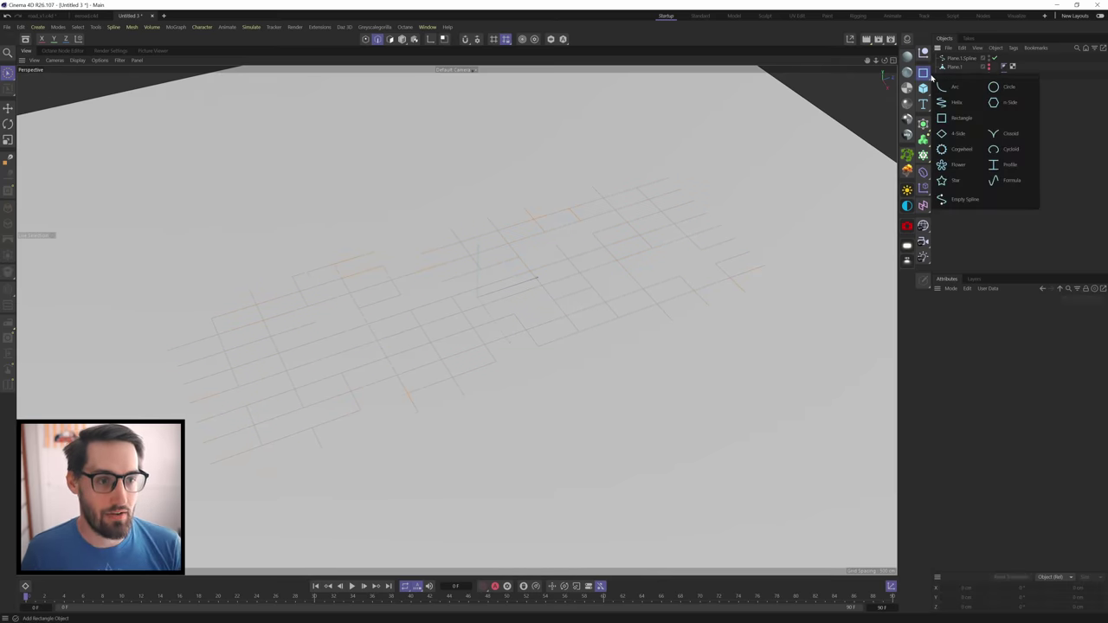
{"action": "left_click", "coordinate": [995, 87]}
{"action": "scroll", "coordinate": [483, 312], "scroll_direction": "up", "scroll_amount": 2}
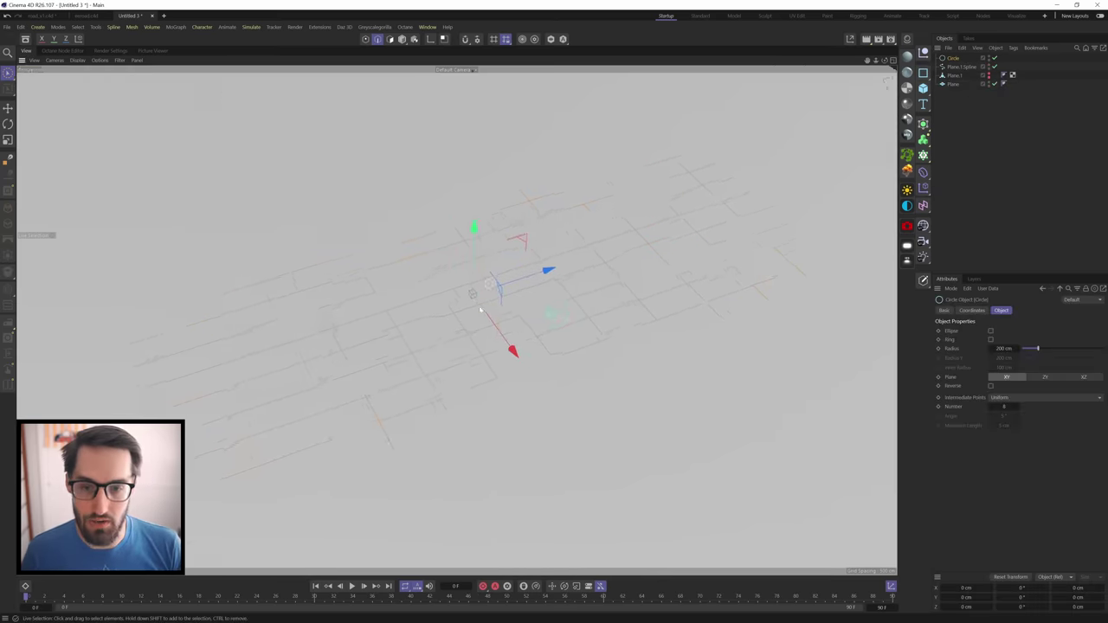
{"action": "left_click_drag", "start_coordinate": [483, 312], "coordinate": [525, 287], "text": "alt"}
{"action": "key", "text": "t"}
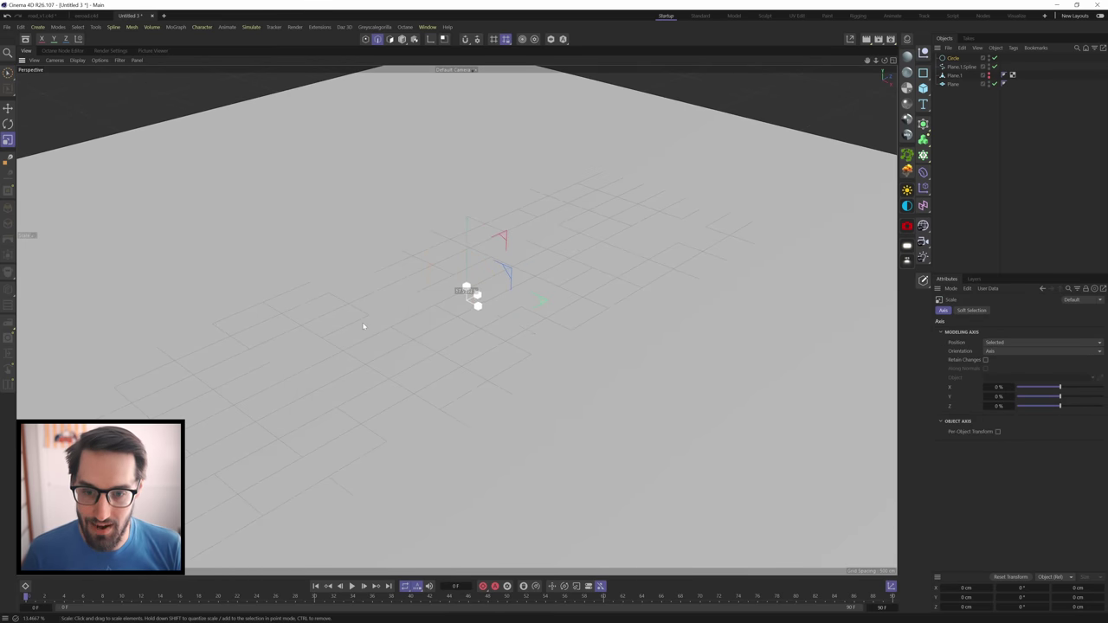
Sweep the circle along the grid spline, and raise the Sweep object above the large plane.
{"action": "left_click", "coordinate": [958, 68], "text": "ctrl"}
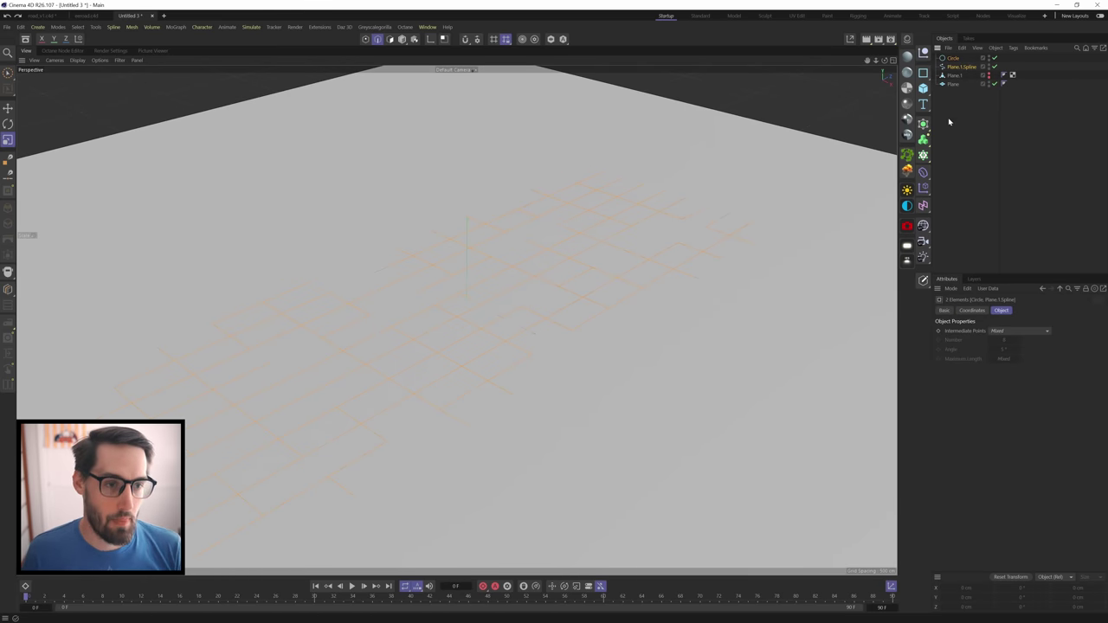
{"action": "left_click", "coordinate": [923, 123]}
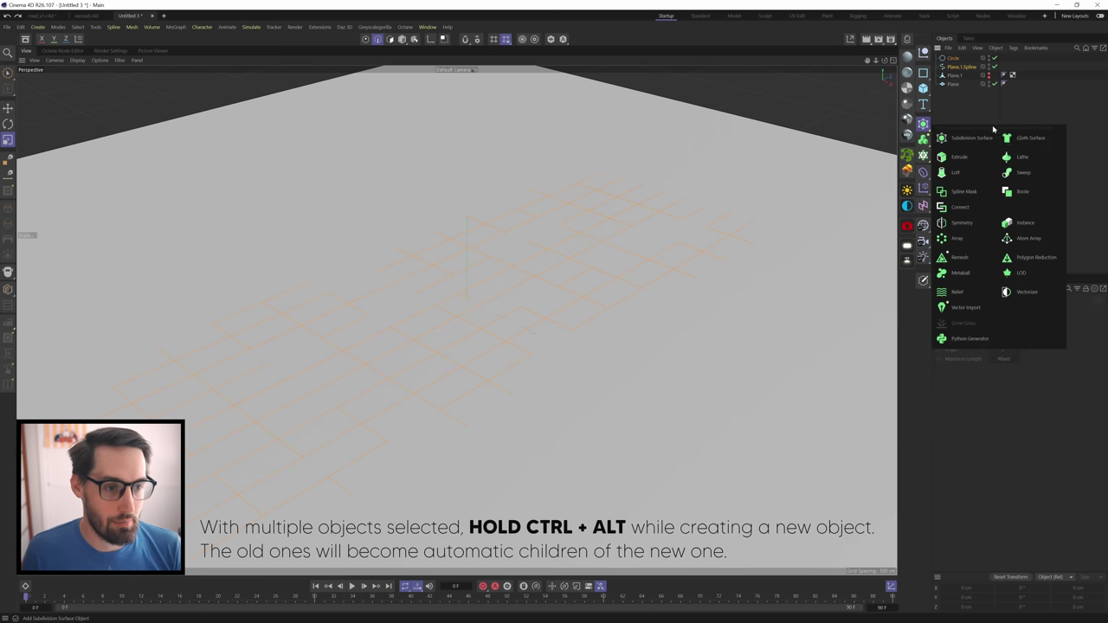
{"action": "left_click", "coordinate": [1023, 174], "text": "ctrl+alt"}
{"action": "left_click", "coordinate": [958, 66]}
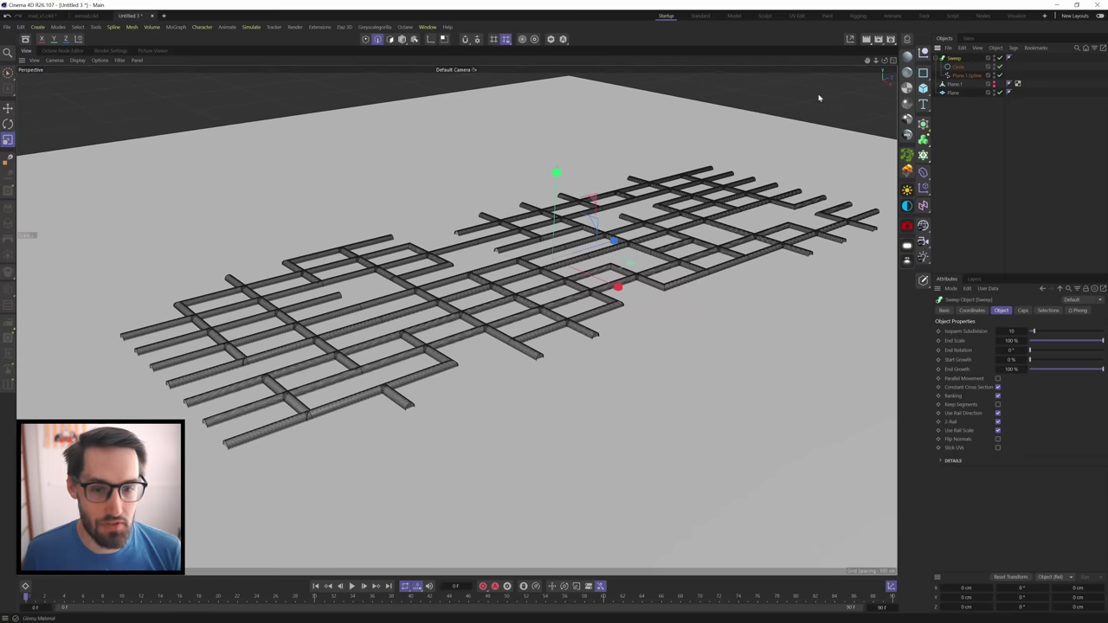
{"action": "key", "text": "e"}
{"action": "left_click_drag", "start_coordinate": [557, 176], "coordinate": [563, 77]}
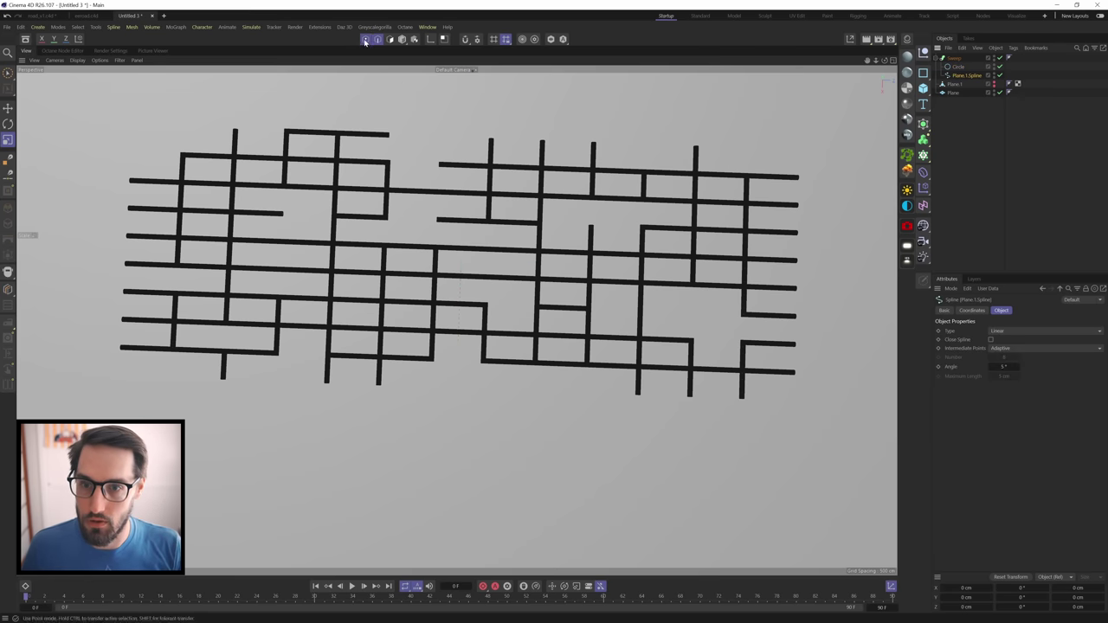
Chamfer all points of the grid spline with a radius of about 13.16 cm.
{"action": "right_click", "coordinate": [510, 281]}
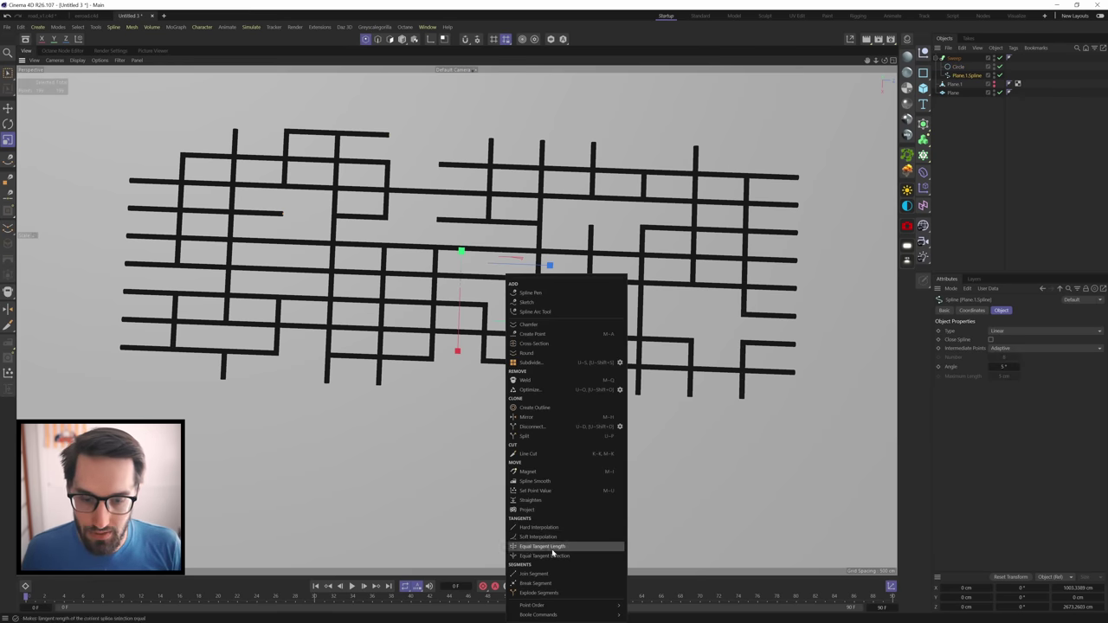
{"action": "left_click", "coordinate": [528, 324]}
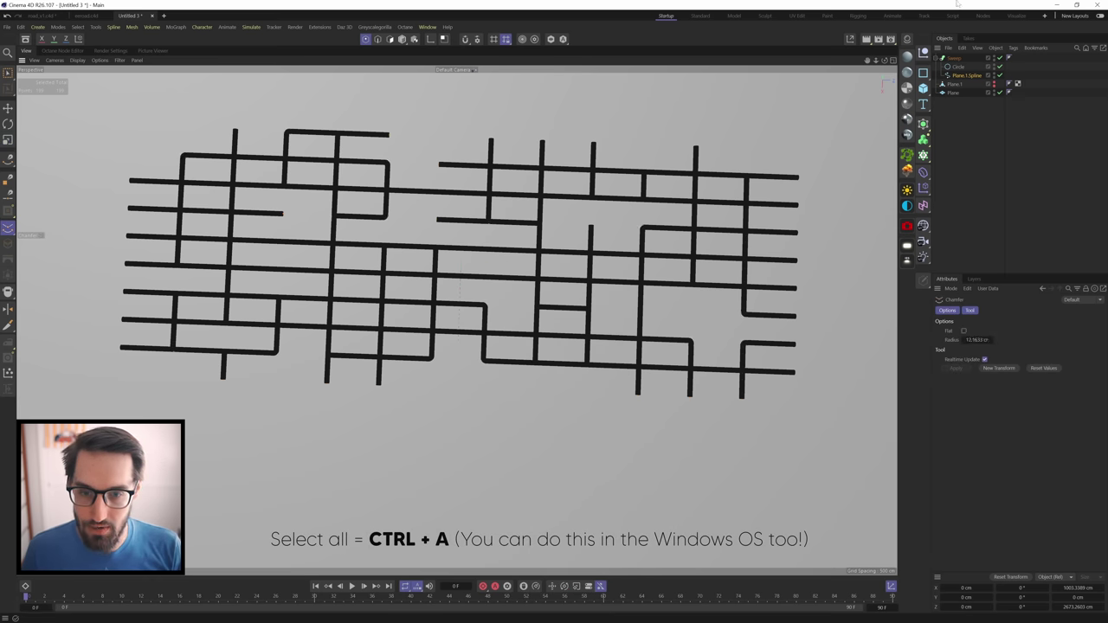
{"action": "left_click", "coordinate": [955, 58]}
{"action": "left_click", "coordinate": [965, 121]}
Add a Rope simulation tag to the grid spline and play the simulation to test it.
{"action": "right_click", "coordinate": [822, 150]}
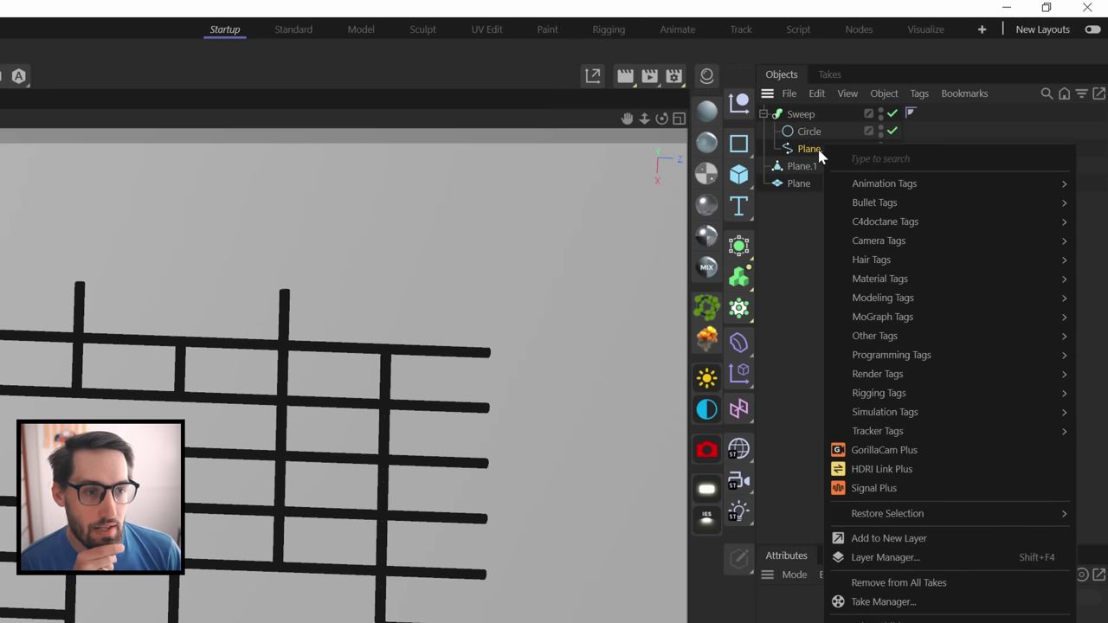
{"action": "mouse_move", "coordinate": [879, 412]}
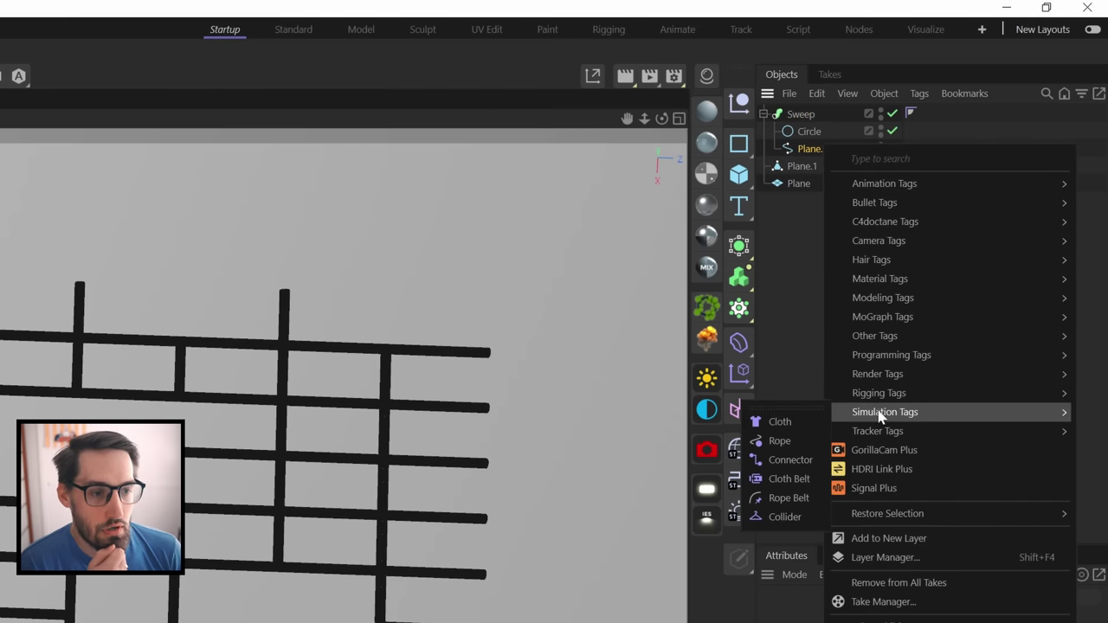
{"action": "left_click", "coordinate": [779, 441]}
{"action": "left_click", "coordinate": [353, 586]}
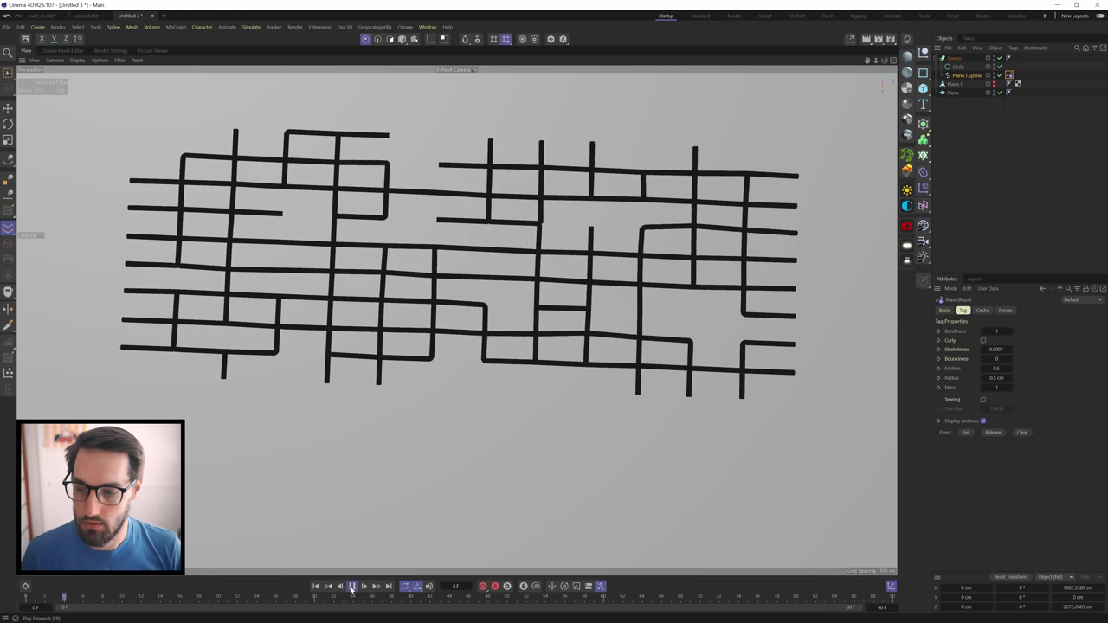
{"action": "left_click", "coordinate": [351, 586]}
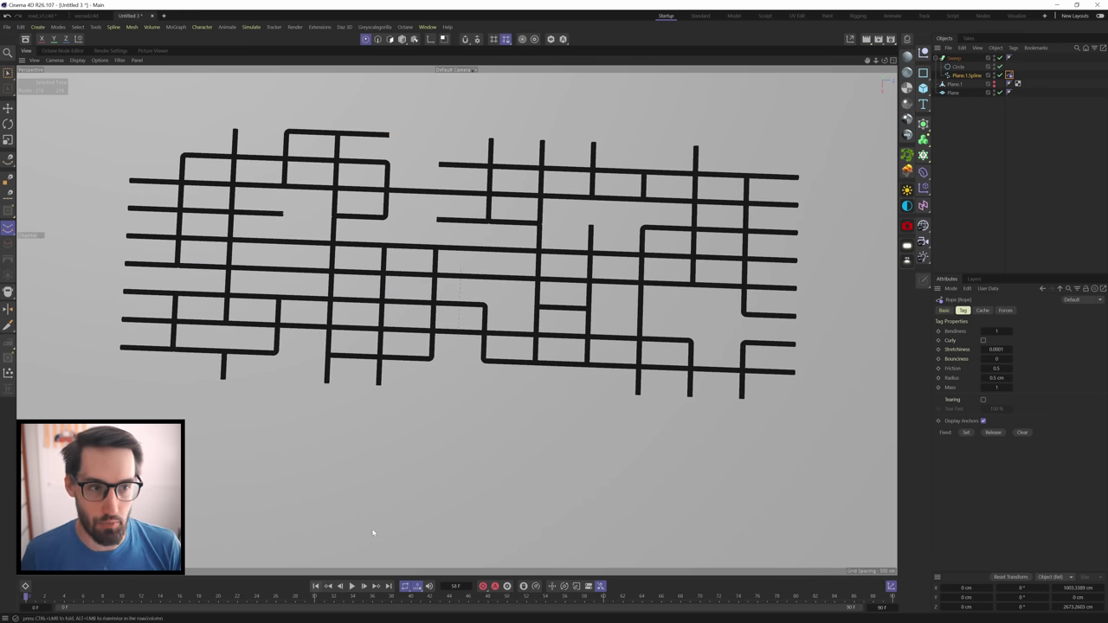
Add a Collider simulation tag to the large floor plane, play the simulation and return to the first frame.
{"action": "right_click", "coordinate": [954, 97]}
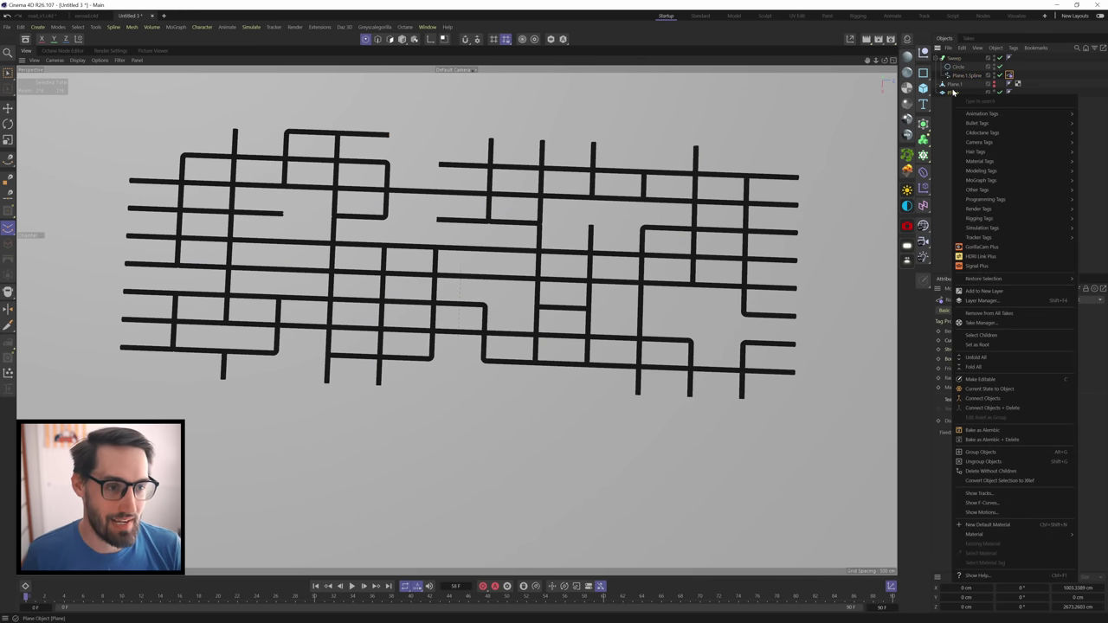
{"action": "left_click", "coordinate": [935, 256]}
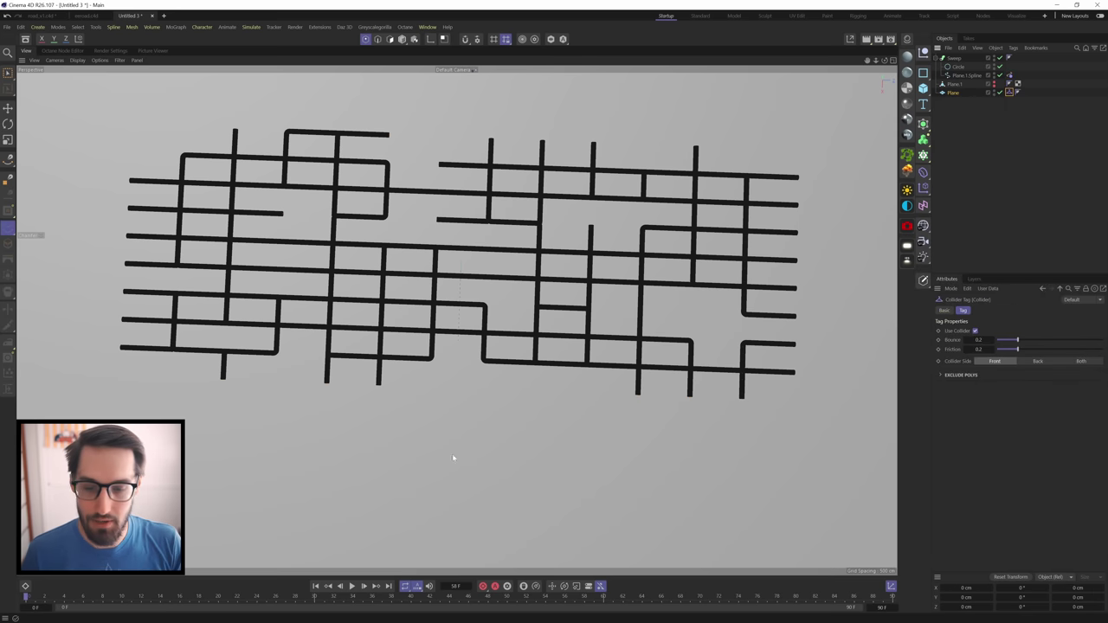
{"action": "left_click", "coordinate": [351, 586]}
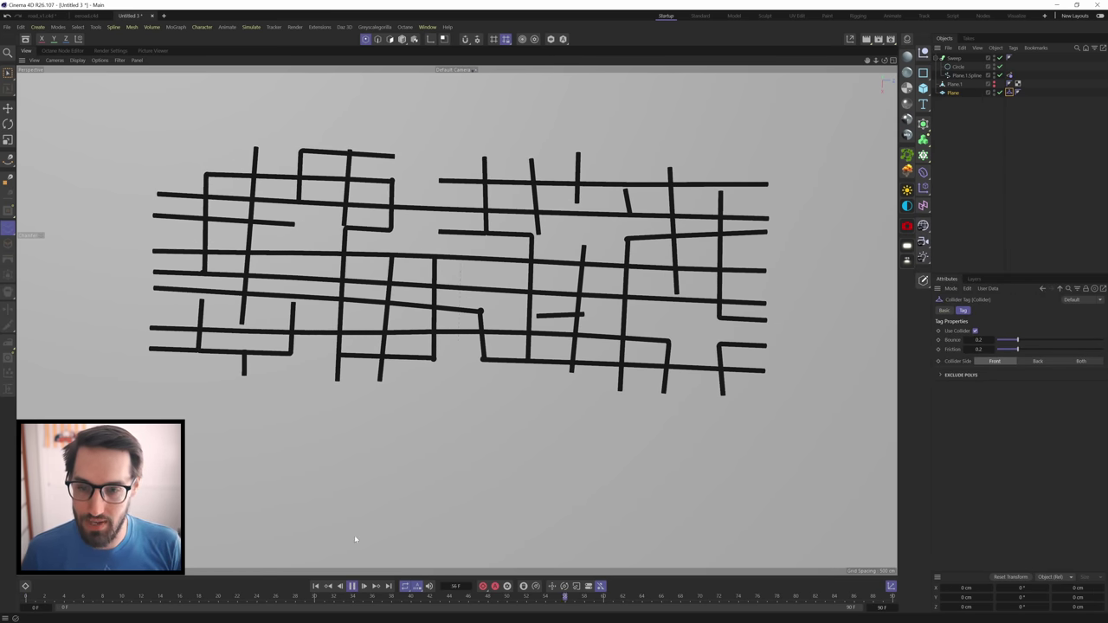
{"action": "key", "text": "shift+f"}
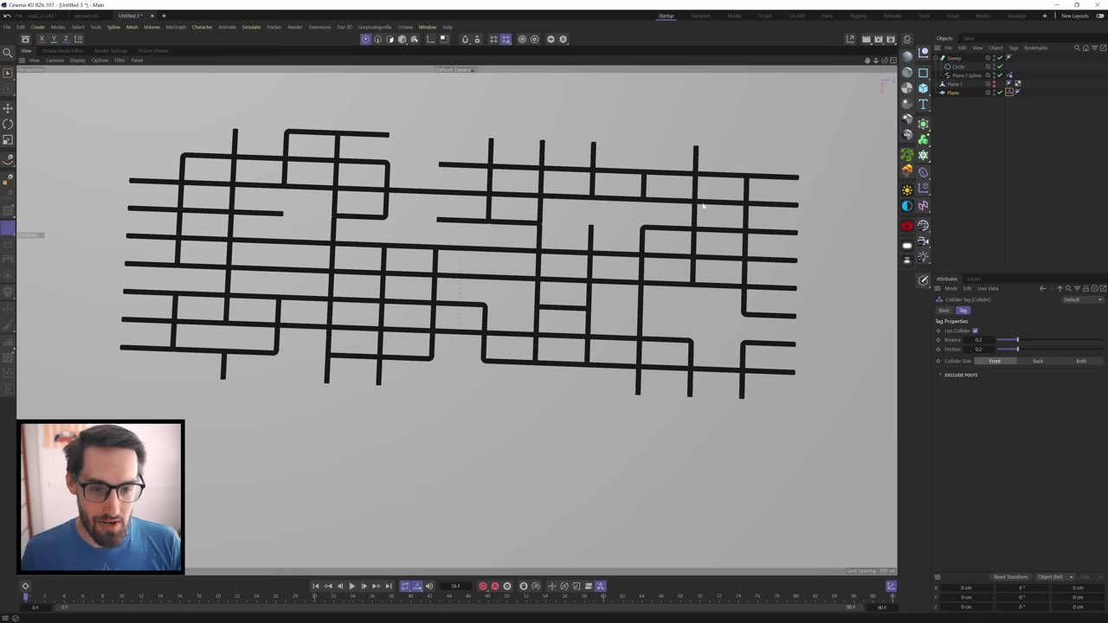
Add a Turbulence force to the scene, play the simulation and return to the first frame.
{"action": "key", "text": "shift+c"}
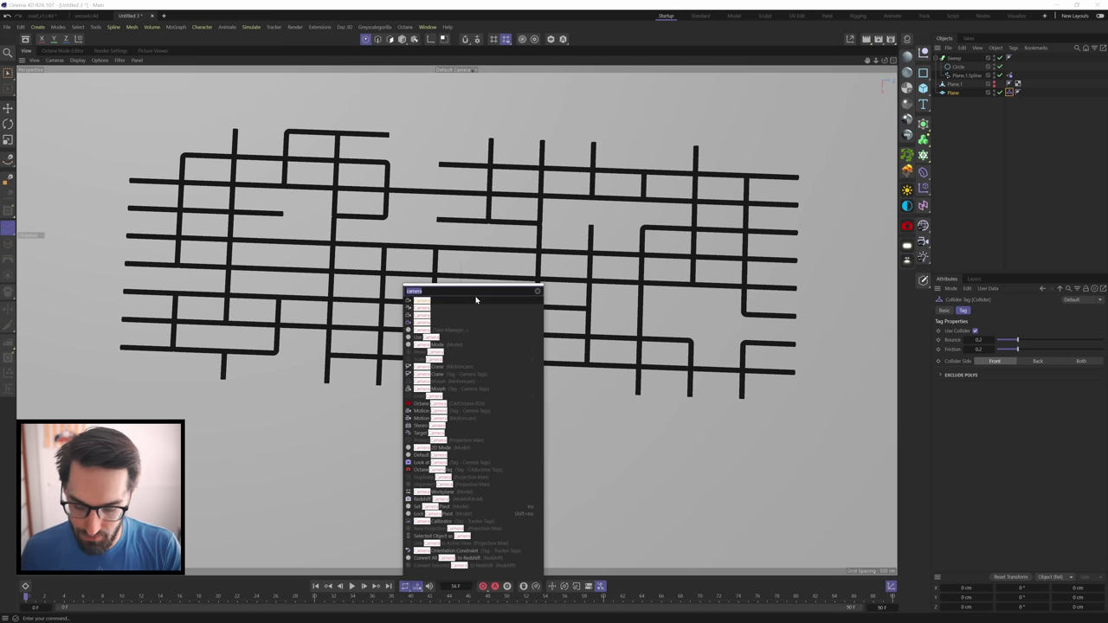
{"action": "type", "text": "turbu"}
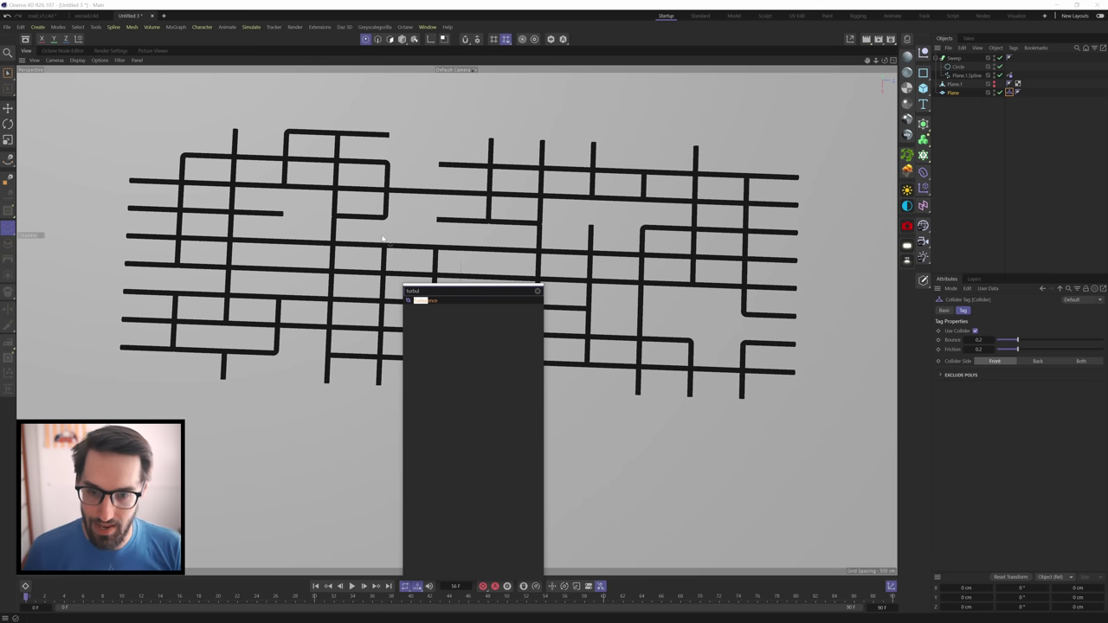
{"action": "key", "text": "Return"}
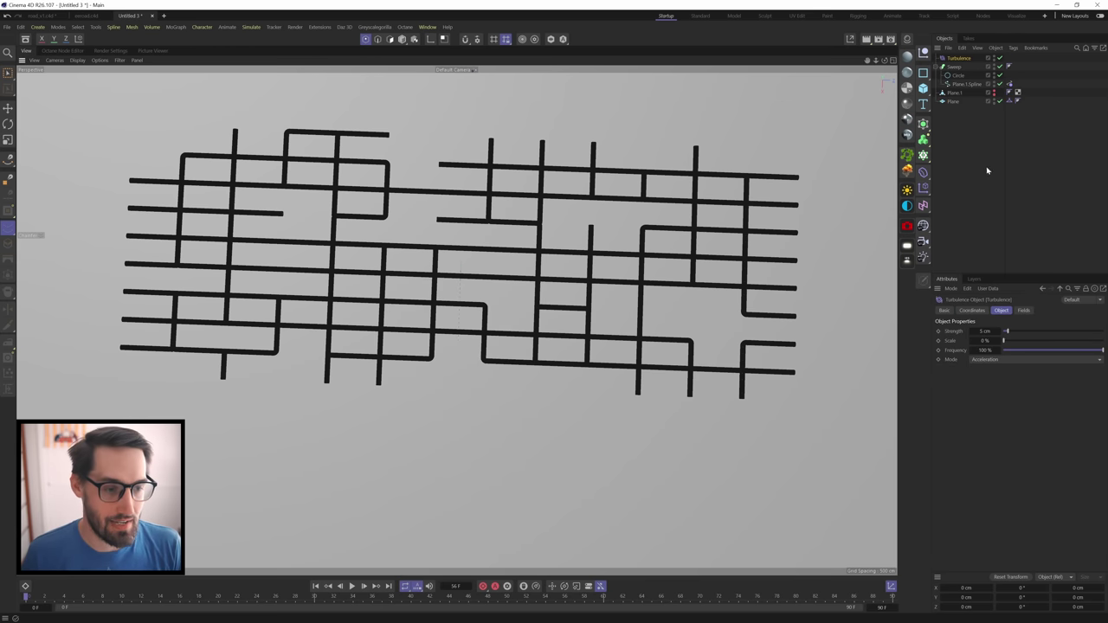
{"action": "key", "text": "F8"}
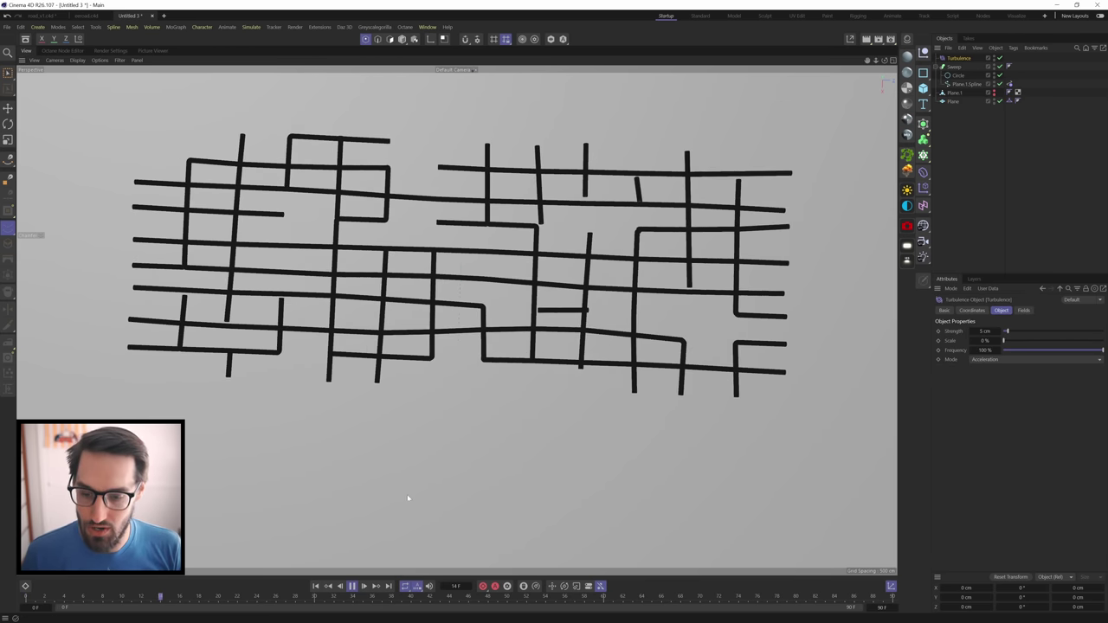
{"action": "key", "text": "shift+f"}
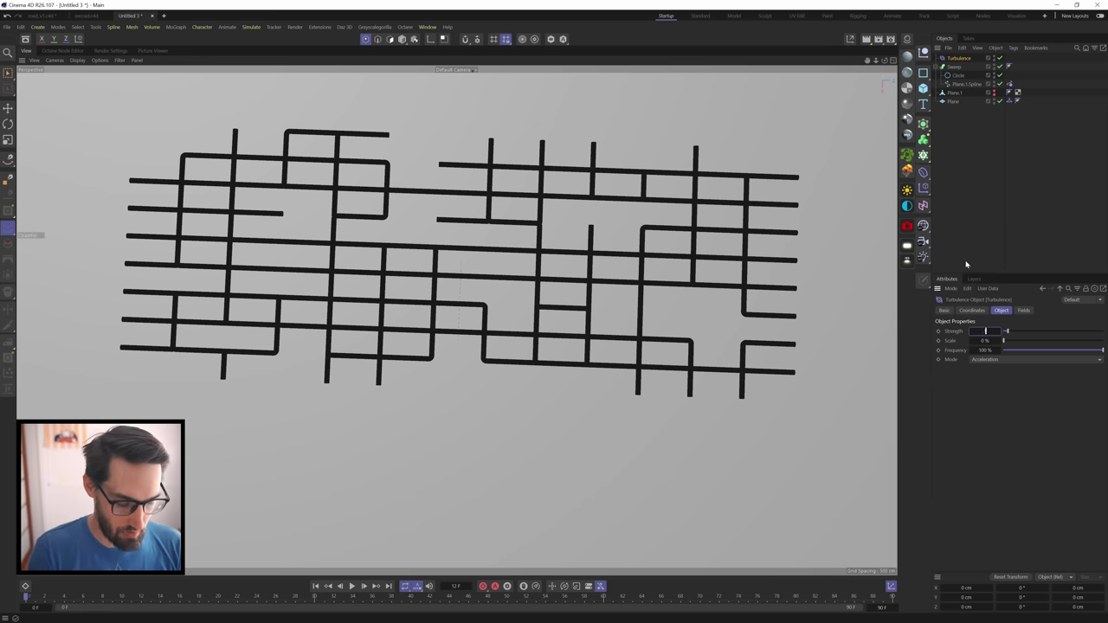
Set the turbulence strength to 100 cm and its scale to 50 %, replaying the simulation to check each change.
{"action": "type", "text": "100"}
{"action": "key", "text": "Return"}
{"action": "left_click", "coordinate": [351, 586]}
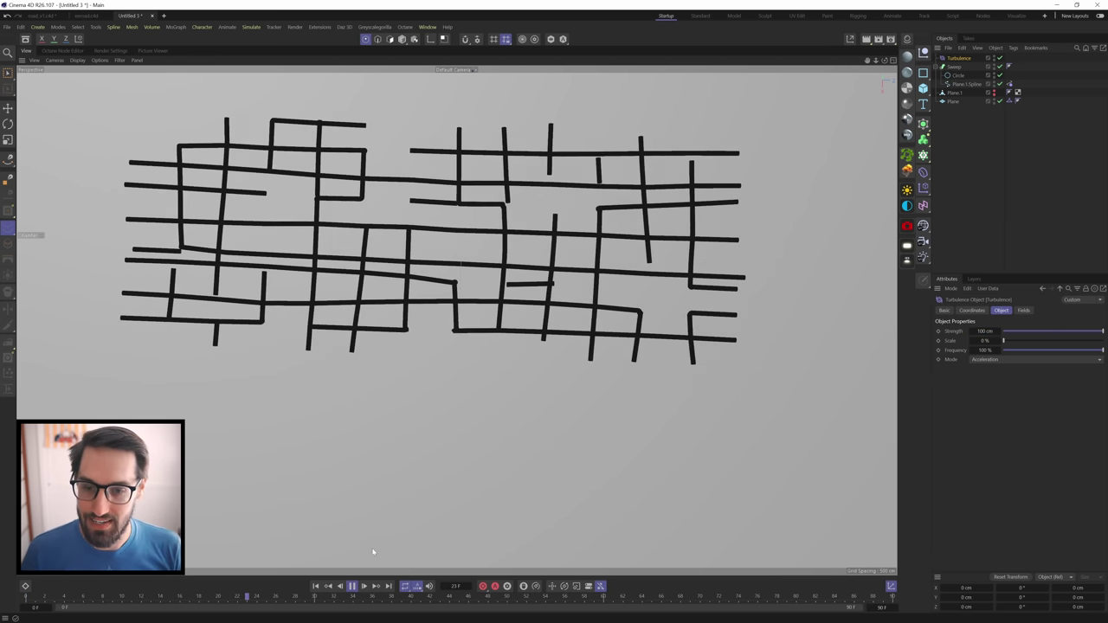
{"action": "left_click", "coordinate": [351, 586]}
{"action": "left_click", "coordinate": [315, 587]}
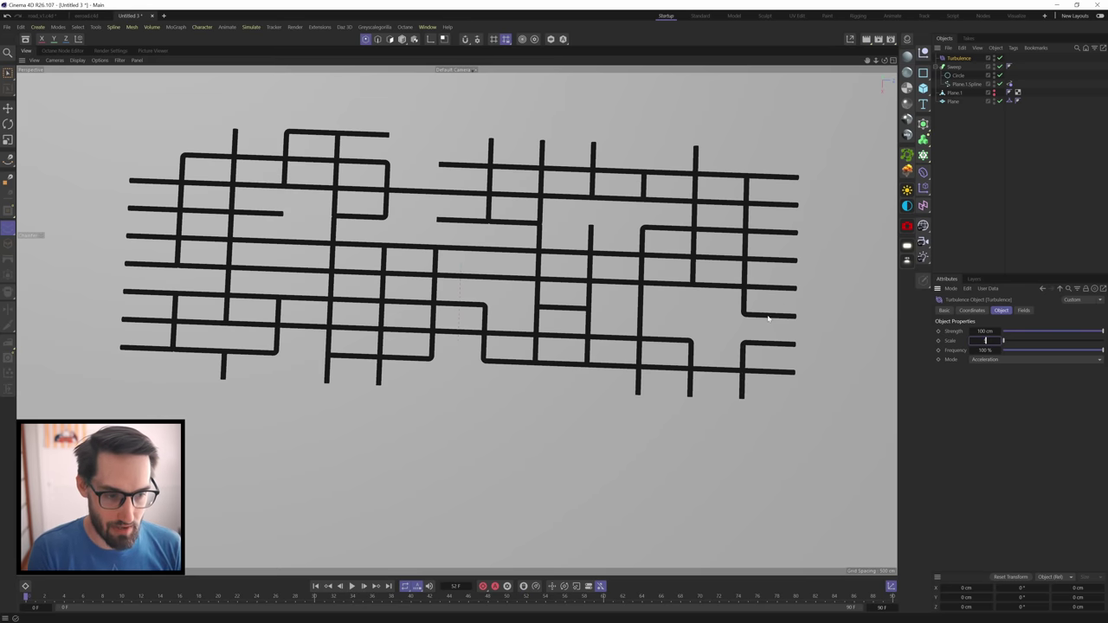
{"action": "left_click", "coordinate": [353, 587]}
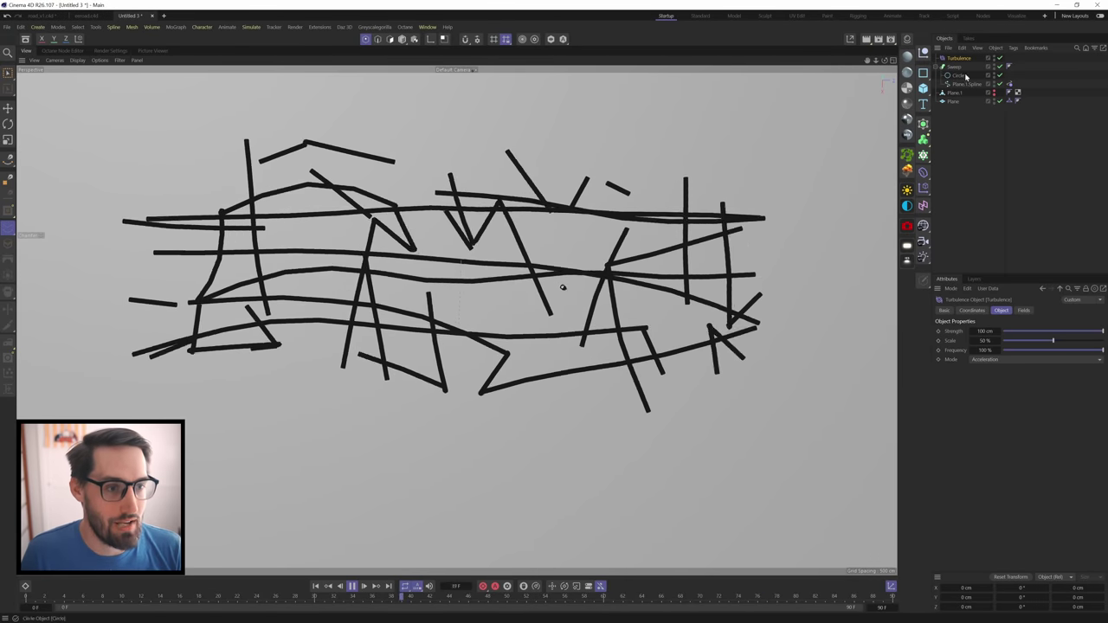
Set the grid spline's Rope tag bendiness to 5 while the simulation plays.
{"action": "left_click", "coordinate": [1009, 84]}
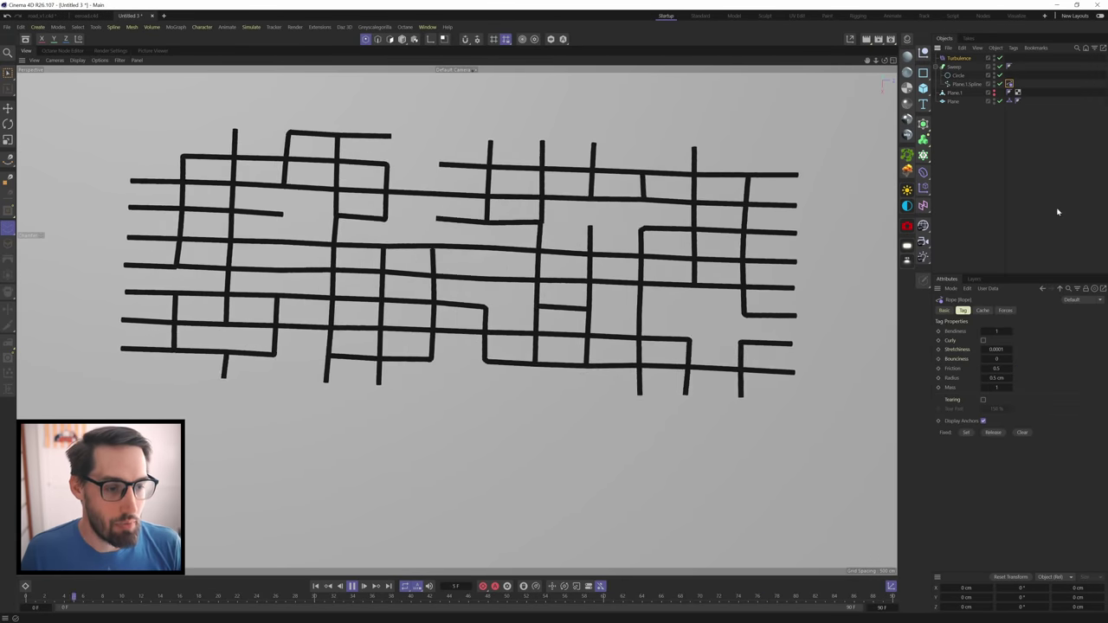
{"action": "left_click", "coordinate": [996, 330]}
{"action": "type", "text": "5"}
{"action": "key", "text": "Return"}
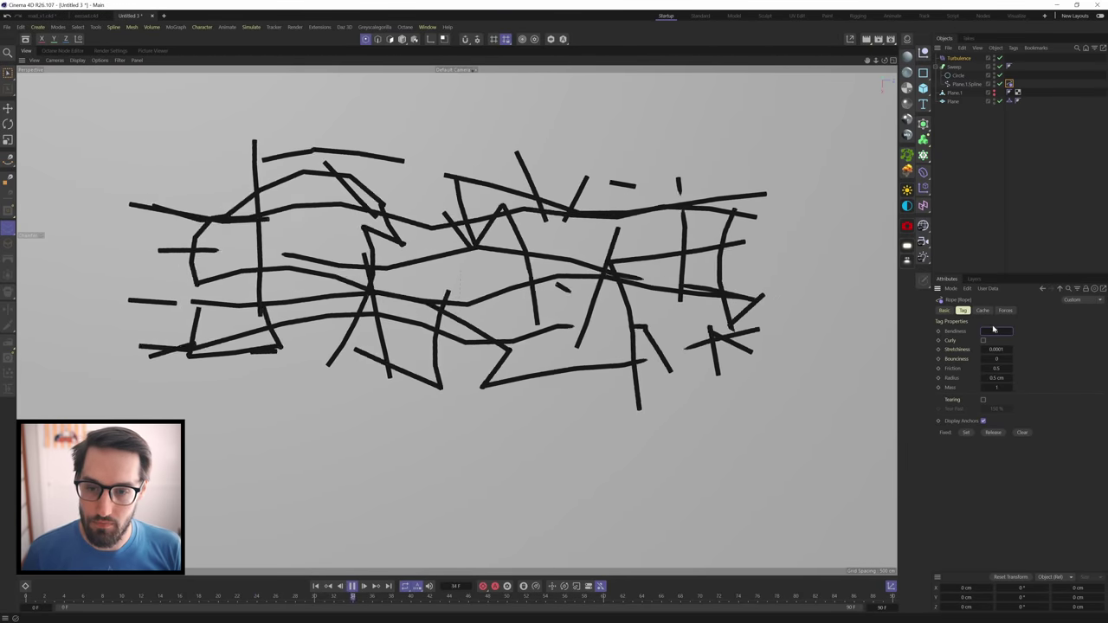
{"action": "left_click", "coordinate": [995, 331]}
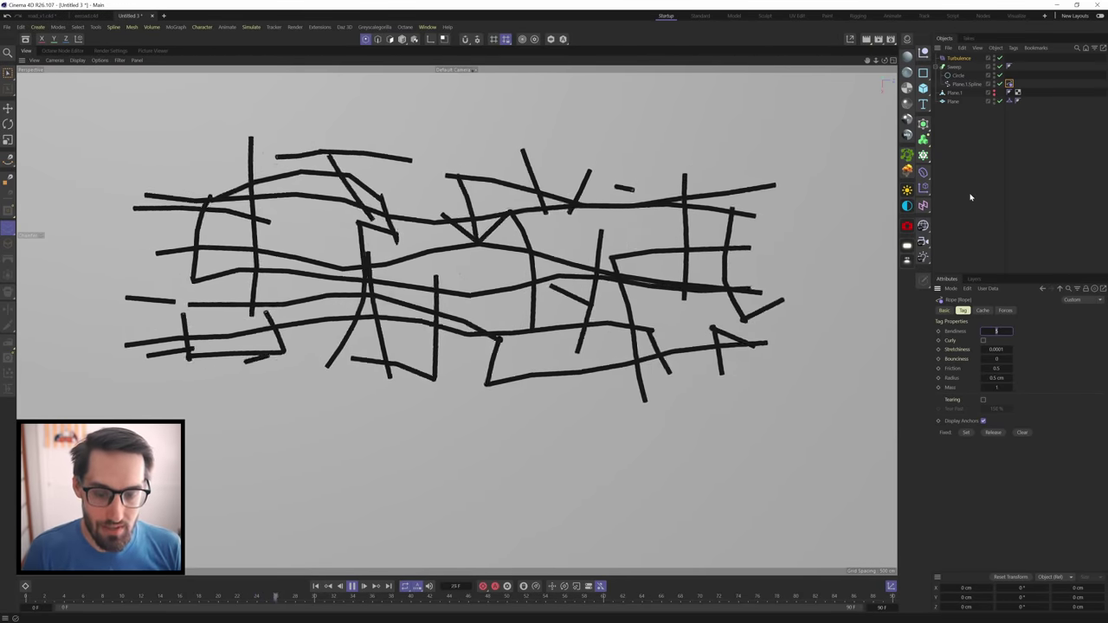
Set the grid spline's intermediate points to Uniform, let the simulation replay and pause it at frame 48.
{"action": "left_click", "coordinate": [961, 84]}
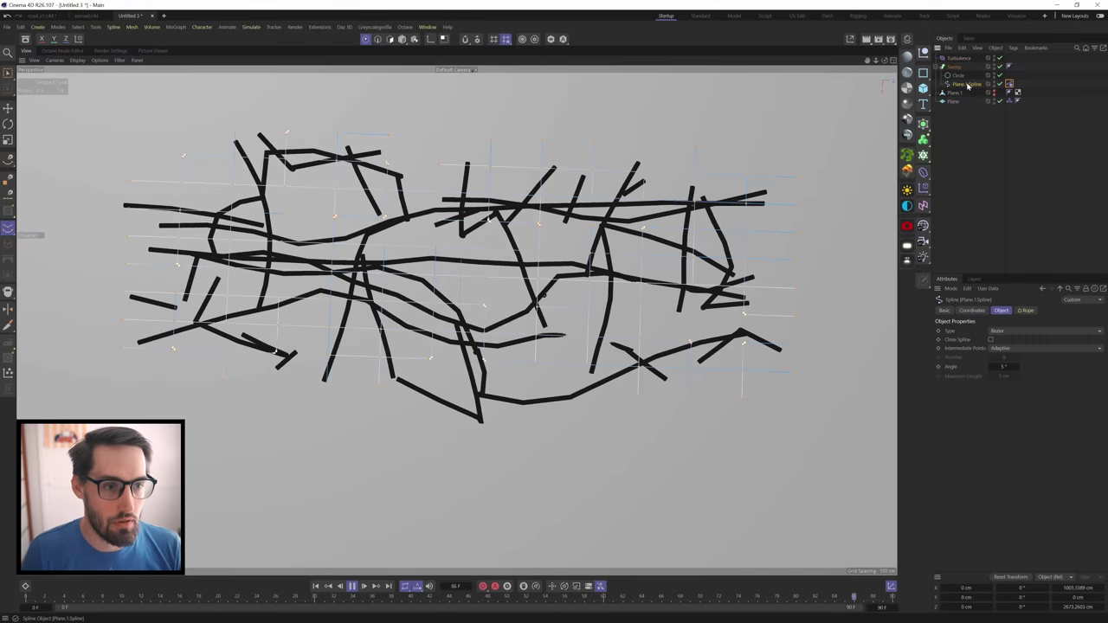
{"action": "left_click", "coordinate": [1002, 349]}
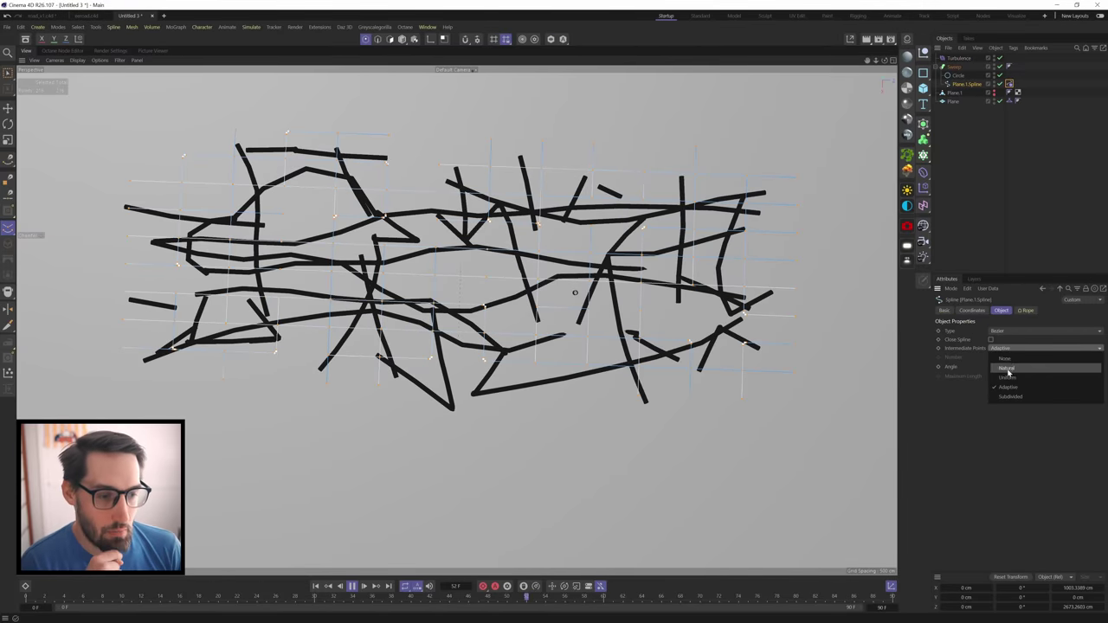
{"action": "left_click", "coordinate": [1007, 378]}
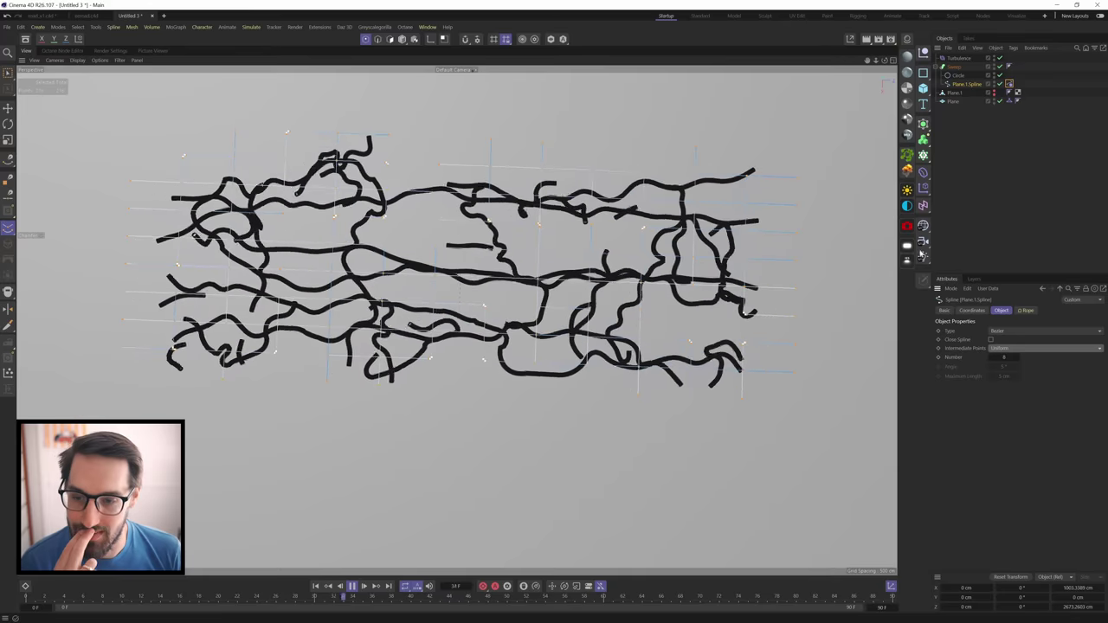
{"action": "left_click", "coordinate": [811, 259]}
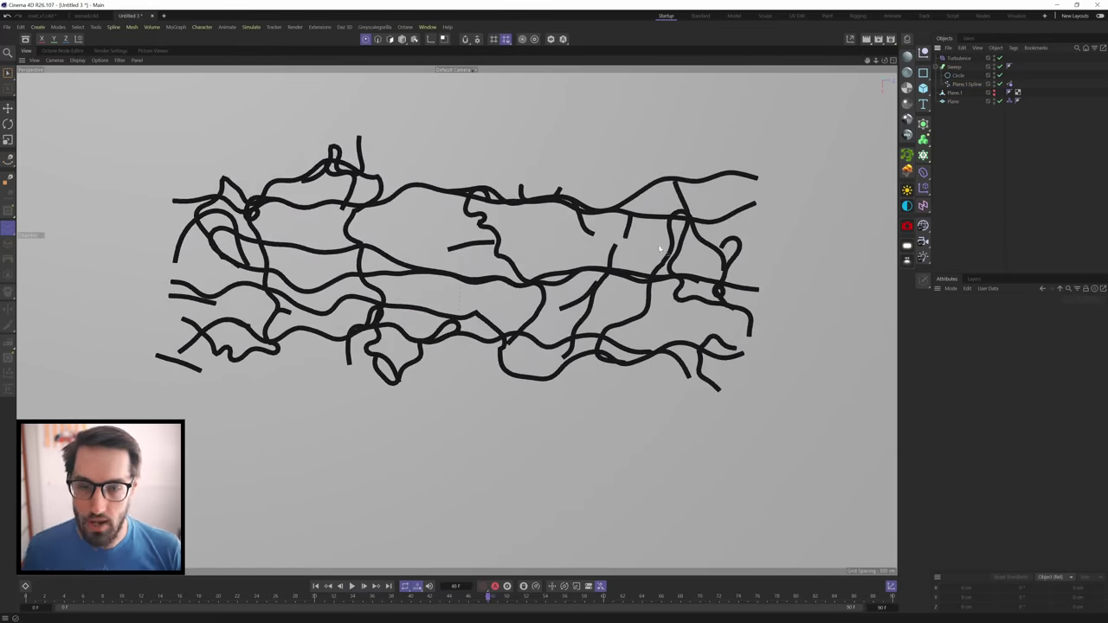
{"action": "left_click", "coordinate": [352, 587]}
{"action": "middle_click_drag", "start_coordinate": [529, 255], "coordinate": [550, 294], "text": "alt"}
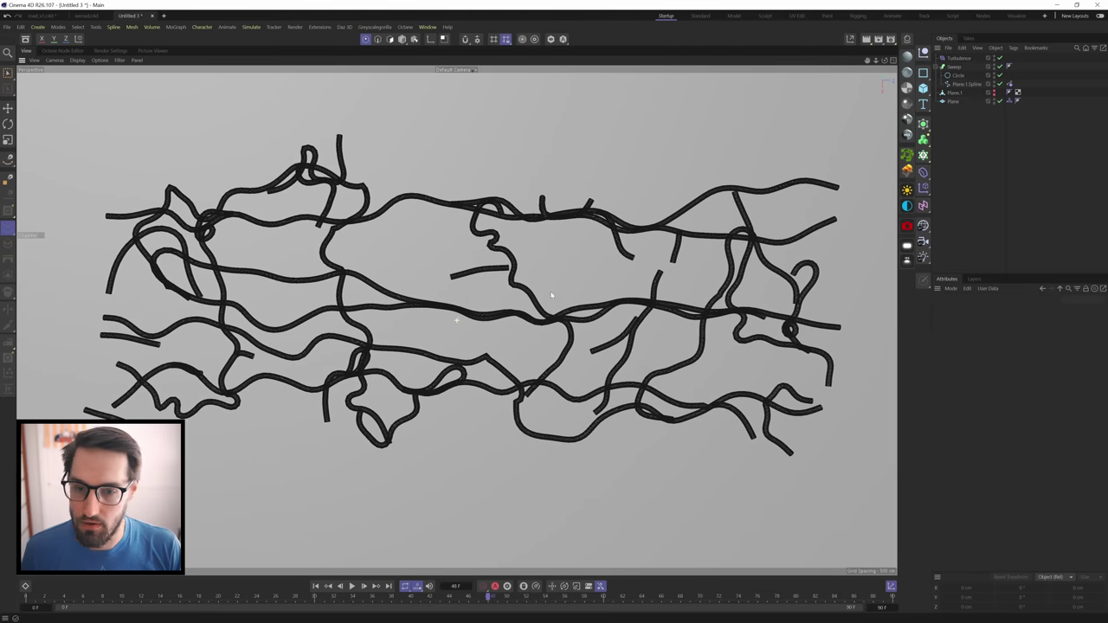
Create a new material with luminance enabled and apply it to the Sweep object.
{"action": "left_click", "coordinate": [942, 67]}
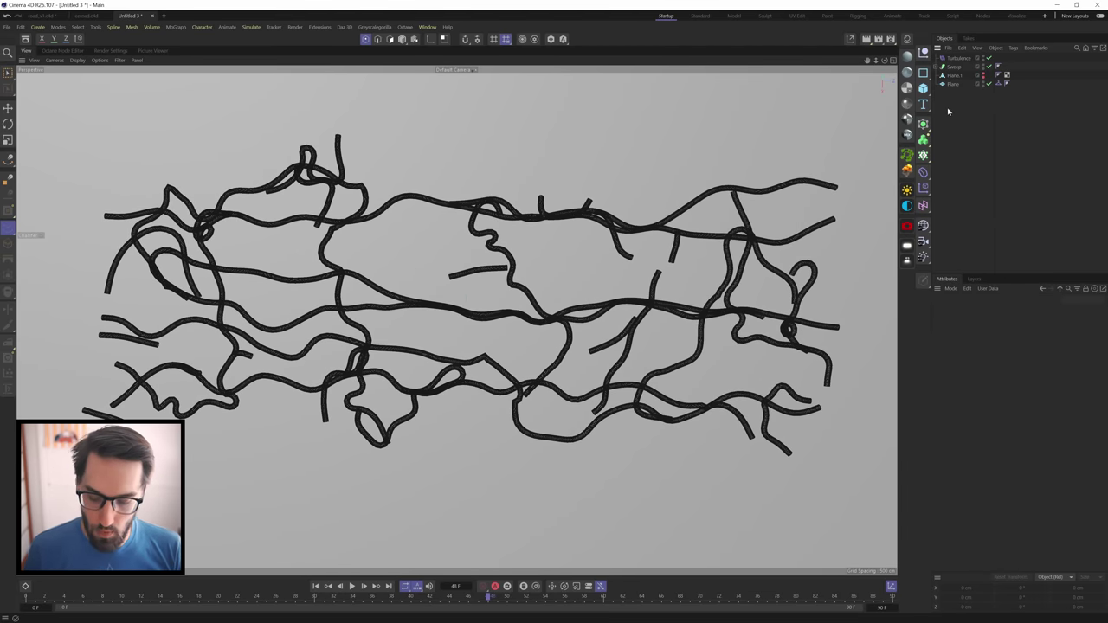
{"action": "key", "text": "shift+F2"}
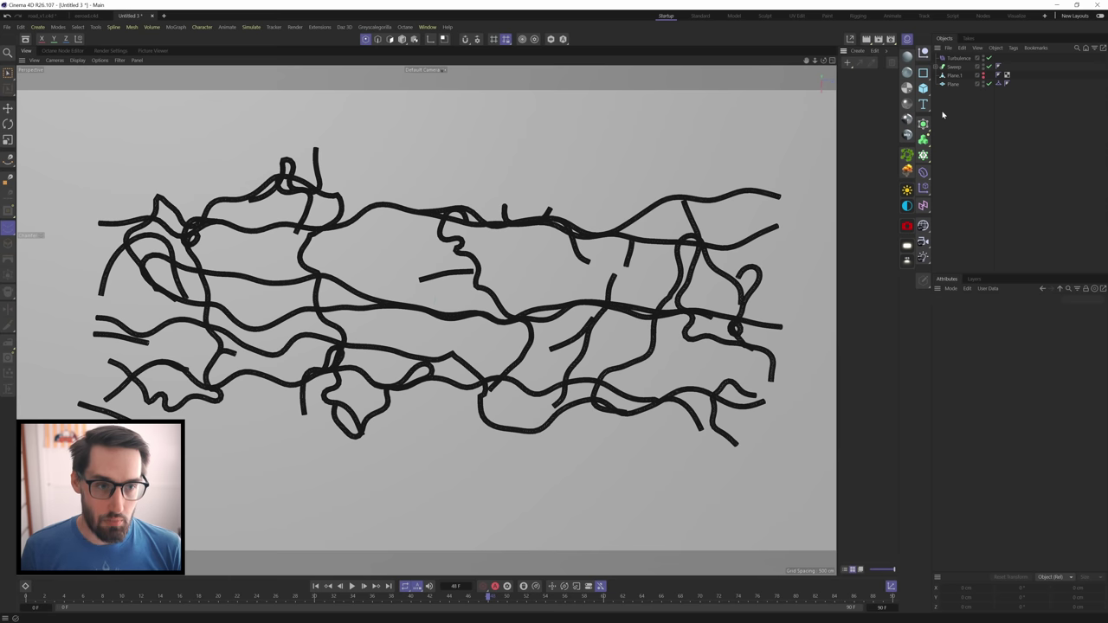
{"action": "double_click", "coordinate": [873, 136]}
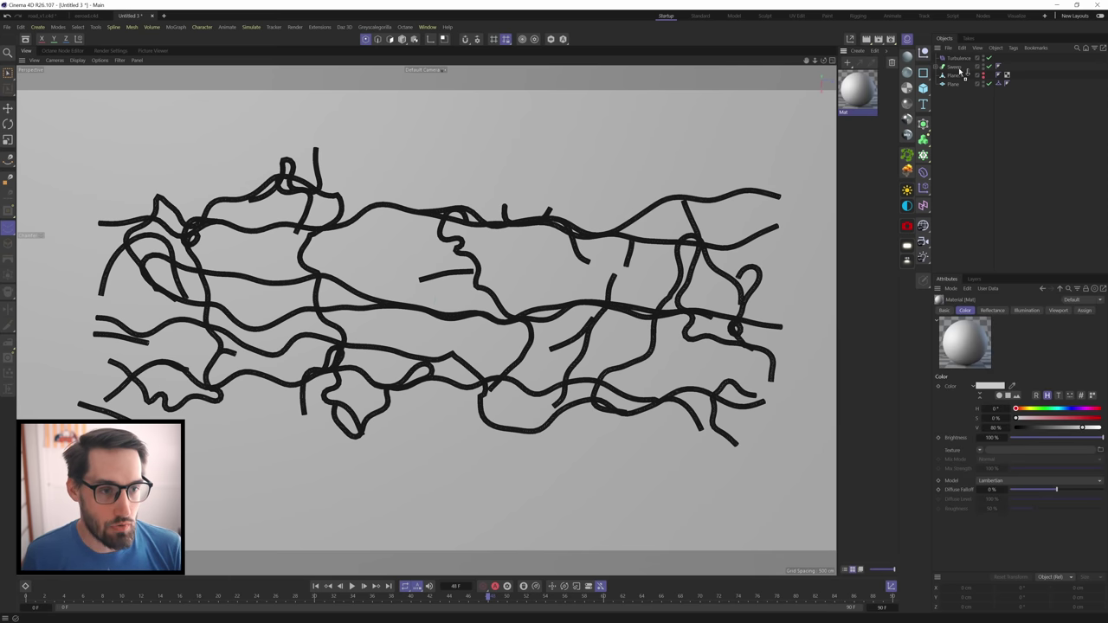
{"action": "left_click_drag", "start_coordinate": [956, 69], "coordinate": [864, 104]}
{"action": "double_click", "coordinate": [857, 91]}
{"action": "left_click", "coordinate": [822, 199]}
{"action": "left_click", "coordinate": [800, 201]}
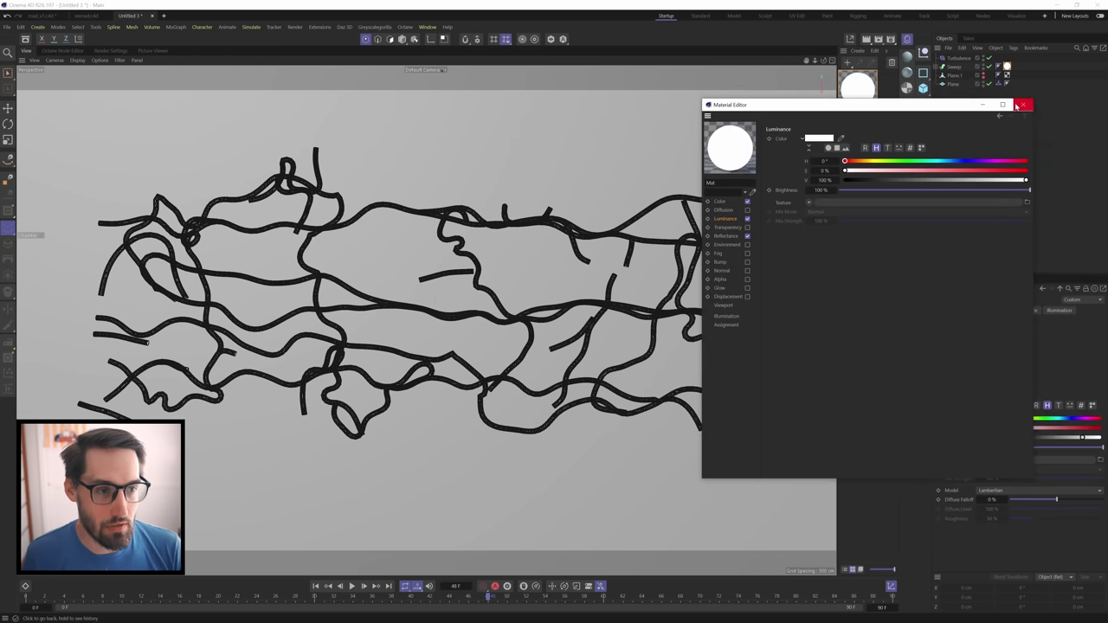
{"action": "left_click", "coordinate": [1023, 101]}
Create a second material with a black colour of 0 % value and no reflectance, and apply it to the floor plane.
{"action": "double_click", "coordinate": [866, 144]}
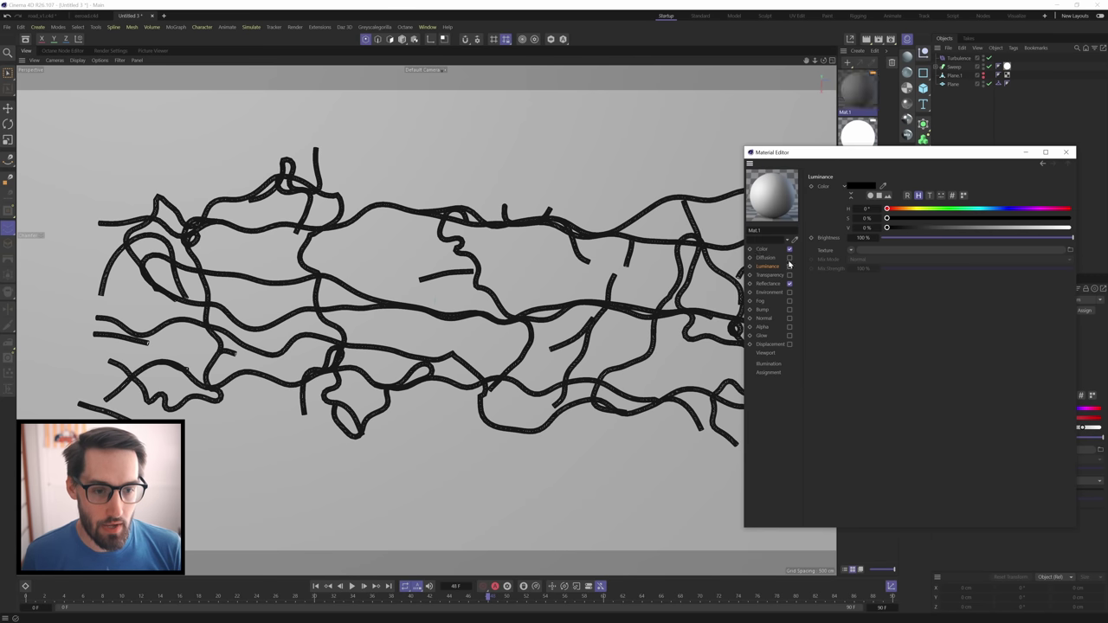
{"action": "left_click", "coordinate": [766, 251]}
{"action": "left_click_drag", "start_coordinate": [933, 227], "coordinate": [859, 227]}
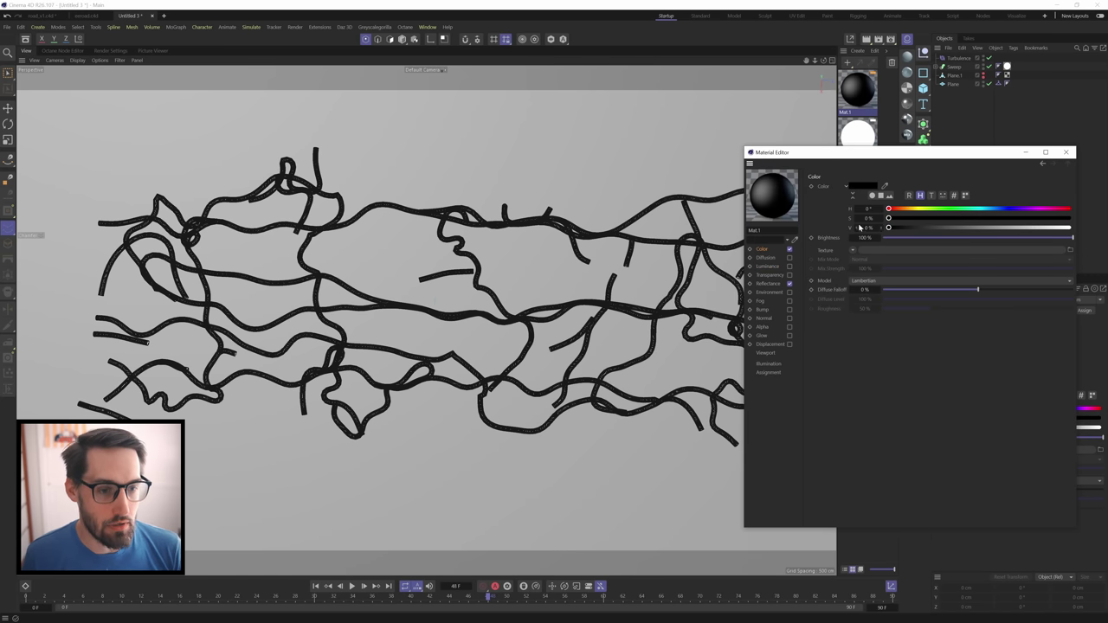
{"action": "left_click", "coordinate": [1064, 153]}
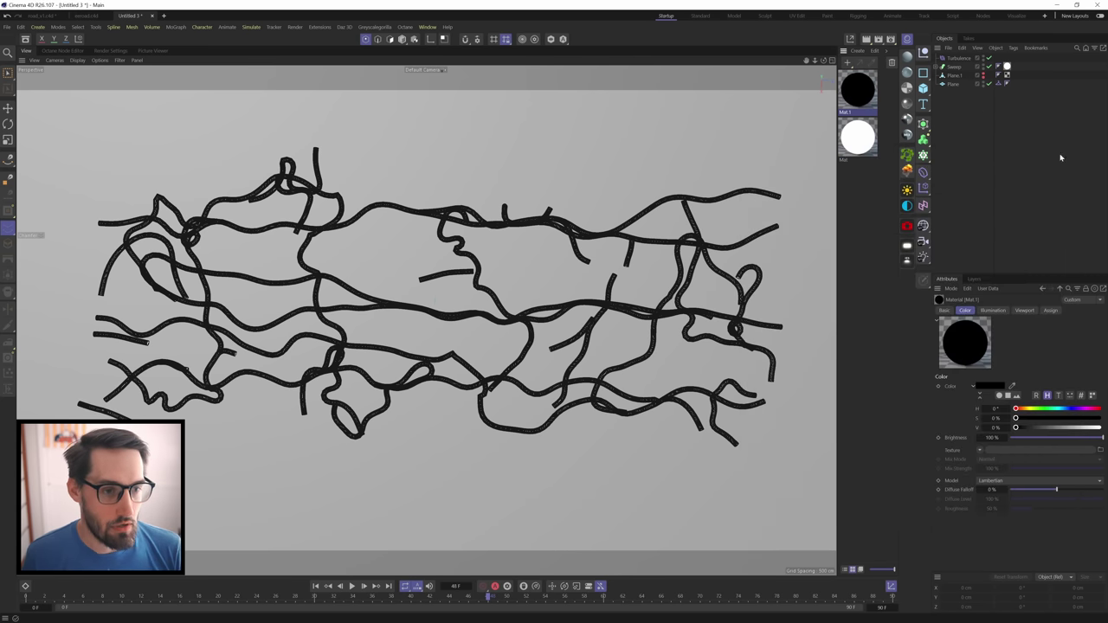
{"action": "left_click_drag", "start_coordinate": [958, 90], "coordinate": [961, 85]}
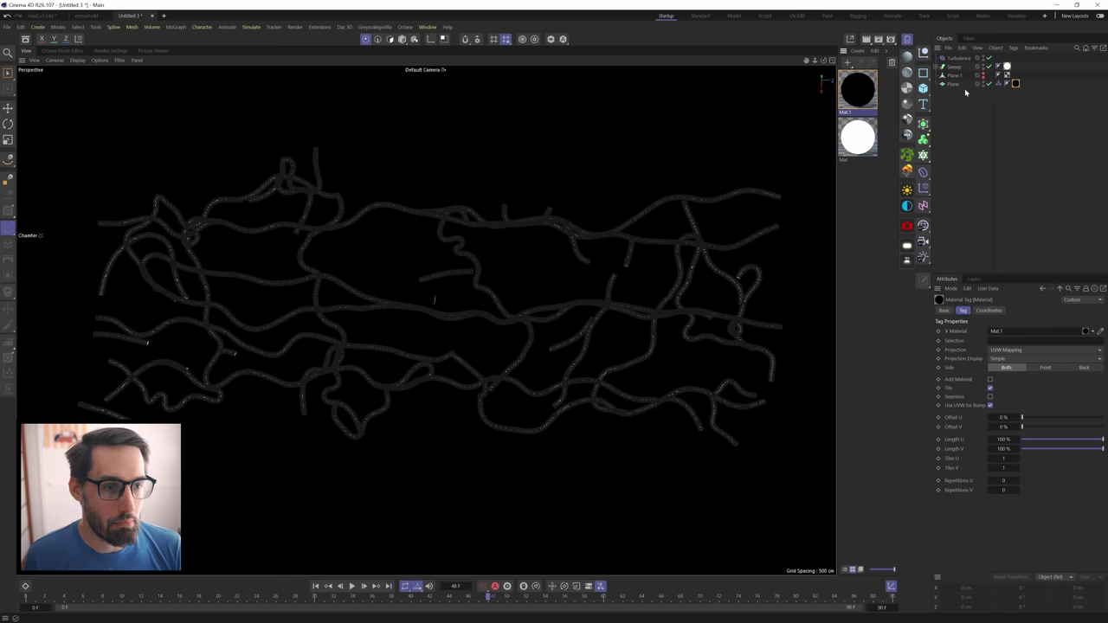
Preview the view as a render, set the output width to 4000 pixels and render the current frame in the Picture Viewer.
{"action": "key", "text": "ctrl+r"}
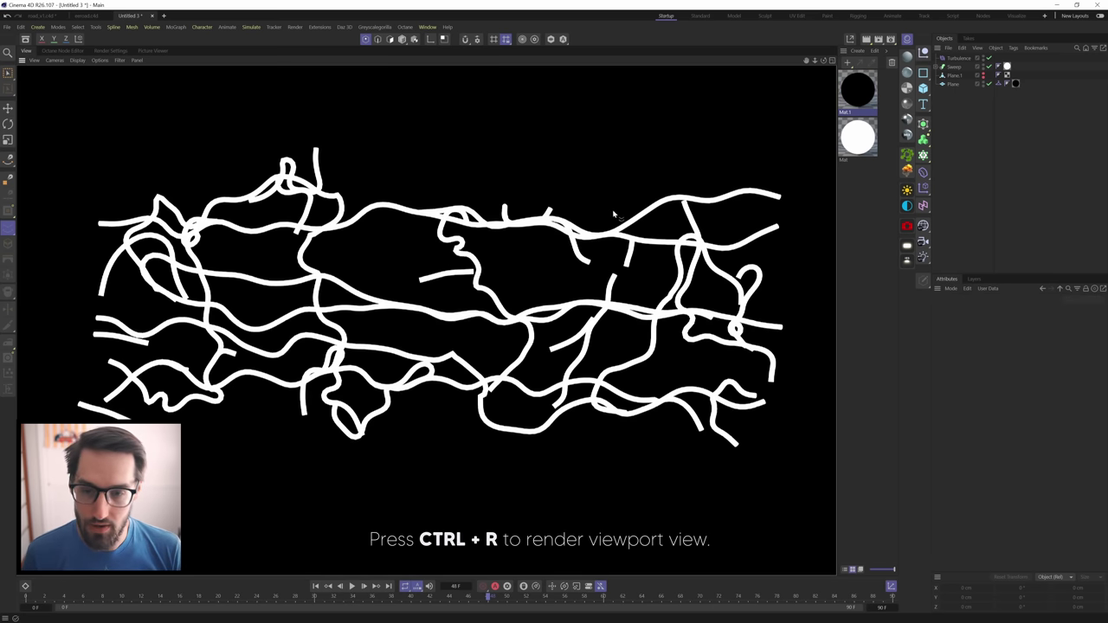
{"action": "key", "text": "ctrl+b"}
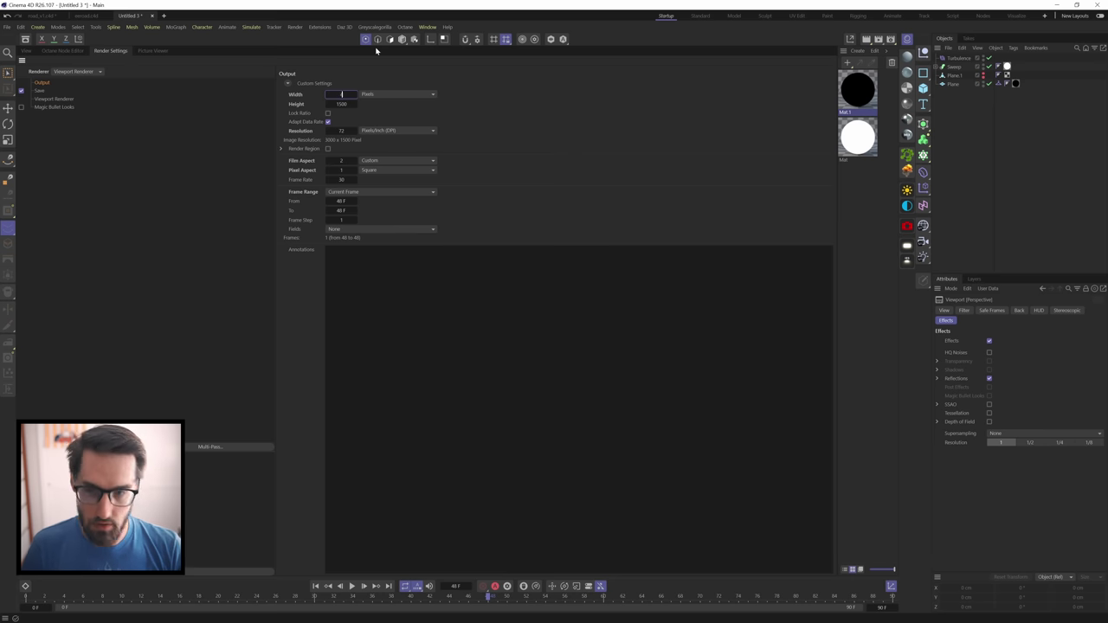
{"action": "key", "text": "Tab"}
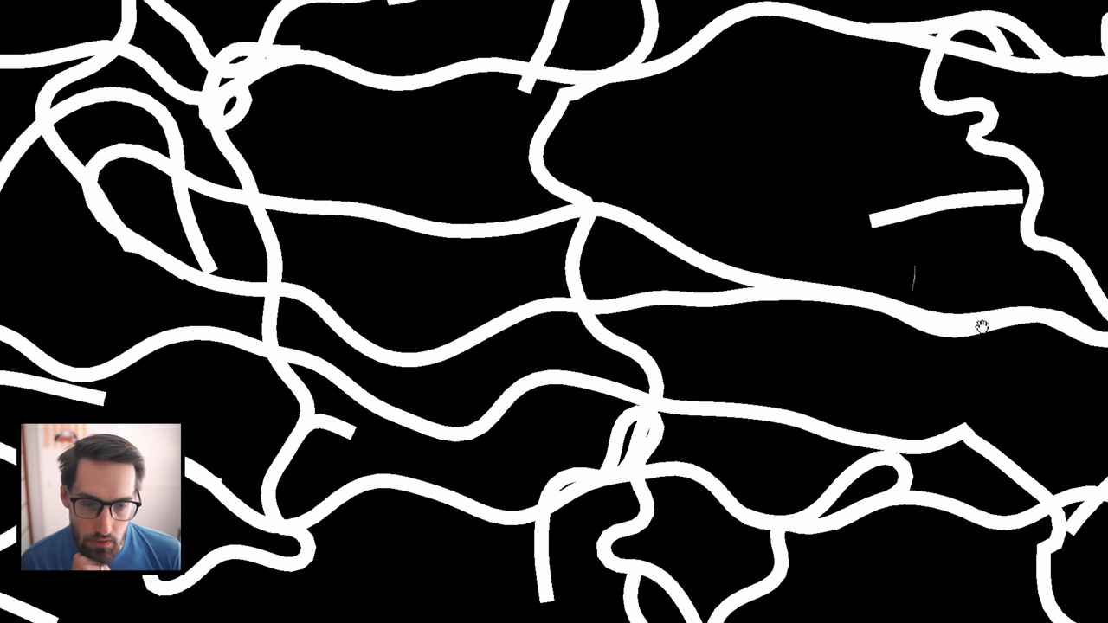
{"action": "left_click_drag", "start_coordinate": [979, 324], "coordinate": [688, 338]}
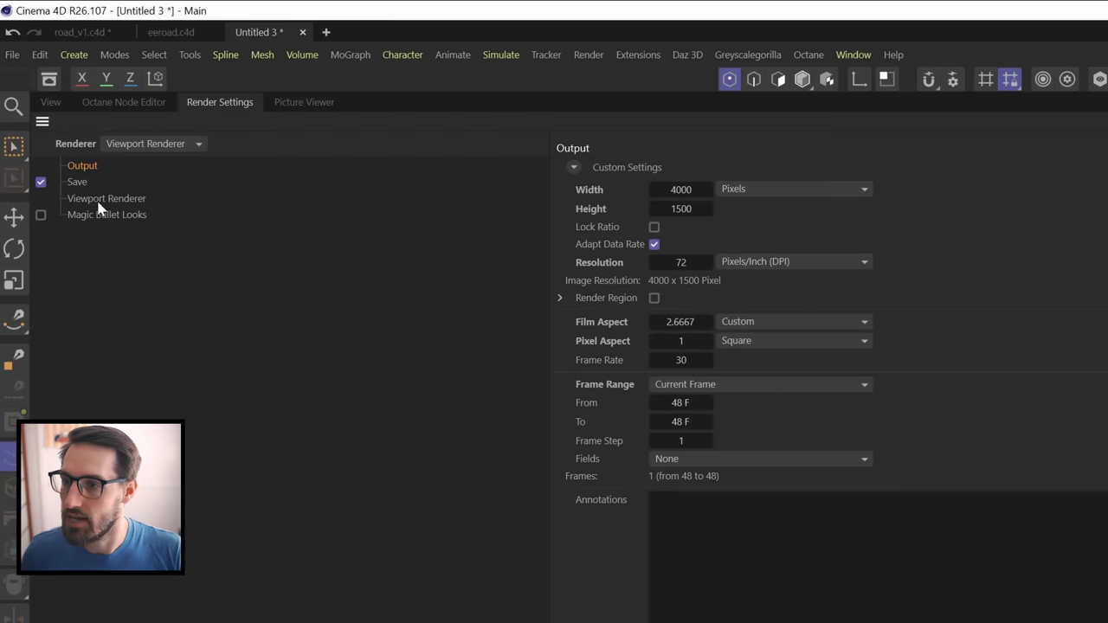
Set the Viewport Renderer to FXAA anti-aliasing and Geometry Only, and render the cable image again in the Picture Viewer.
{"action": "left_click", "coordinate": [99, 202]}
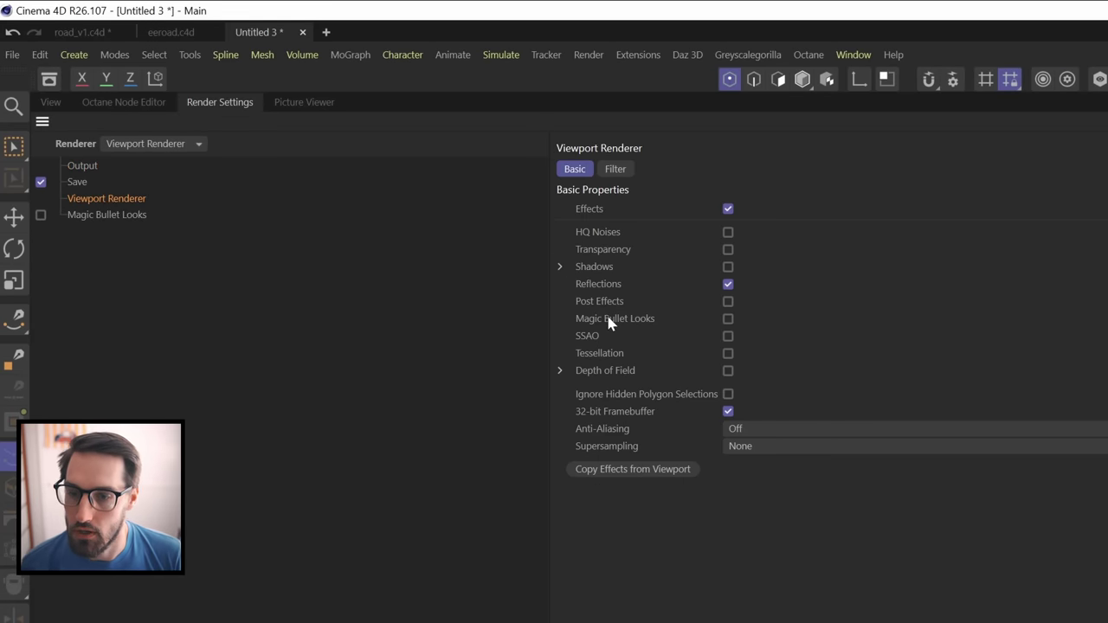
{"action": "left_click", "coordinate": [750, 429]}
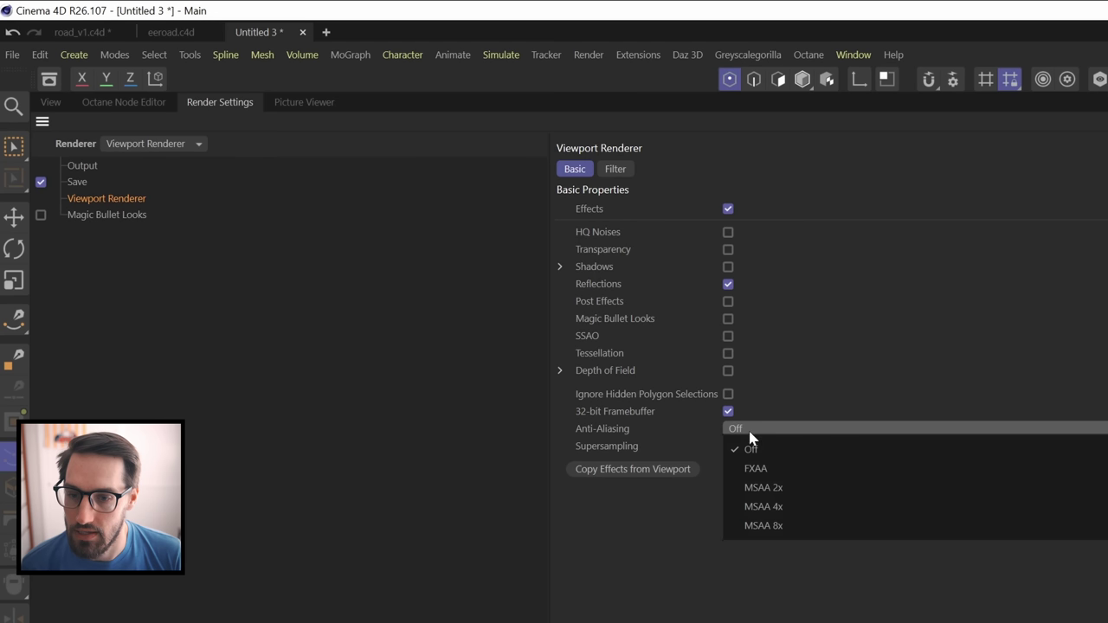
{"action": "left_click", "coordinate": [774, 471]}
{"action": "left_click", "coordinate": [668, 209]}
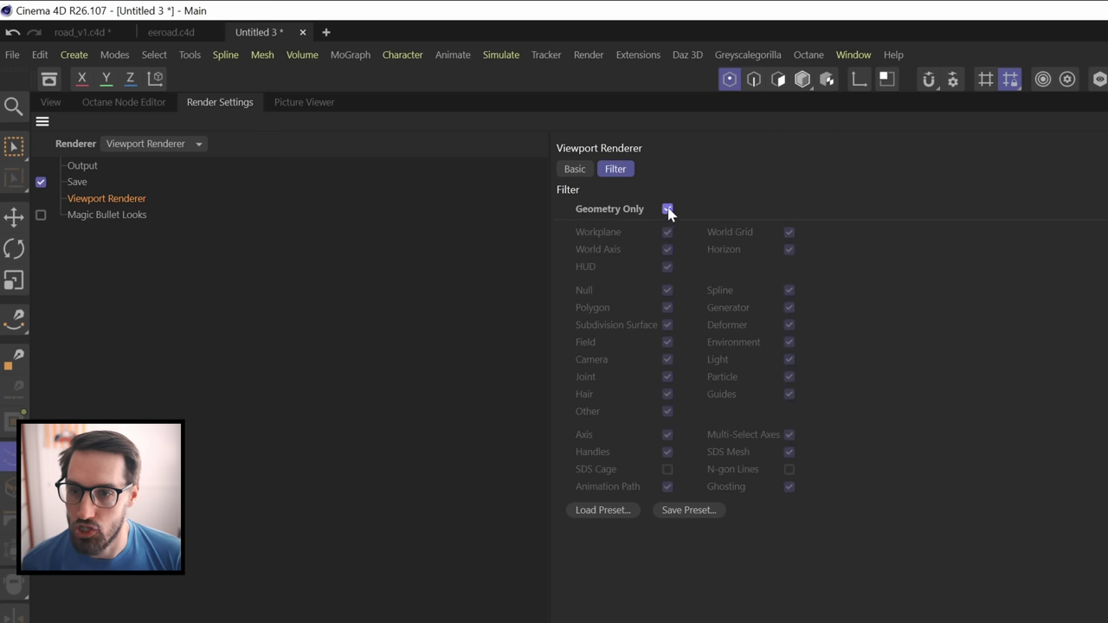
{"action": "left_click", "coordinate": [575, 172]}
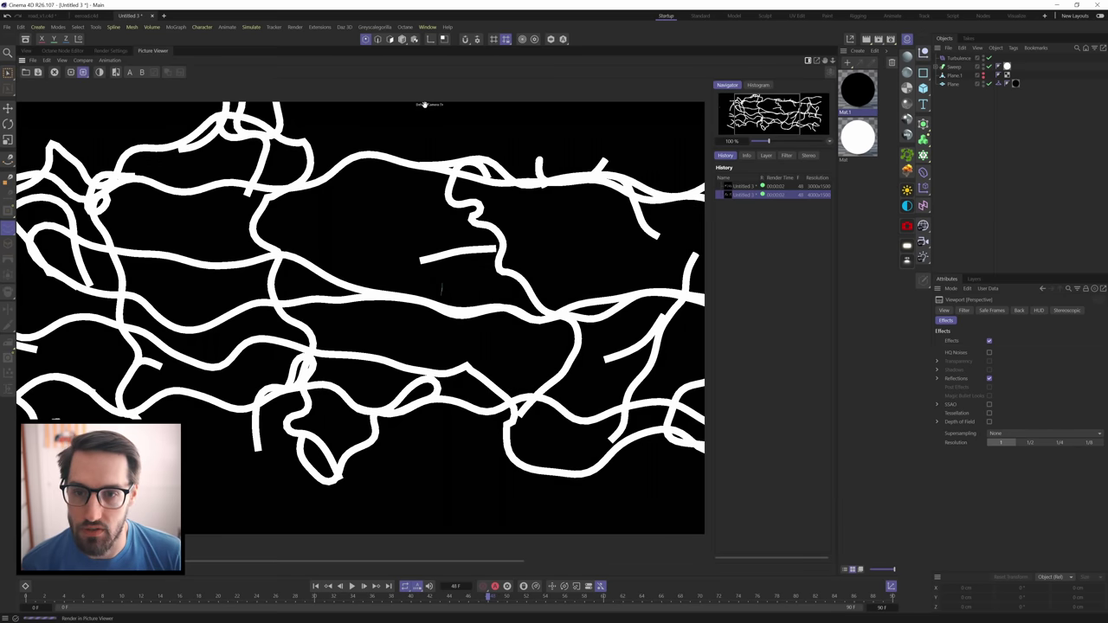
{"action": "key", "text": "shift+r"}
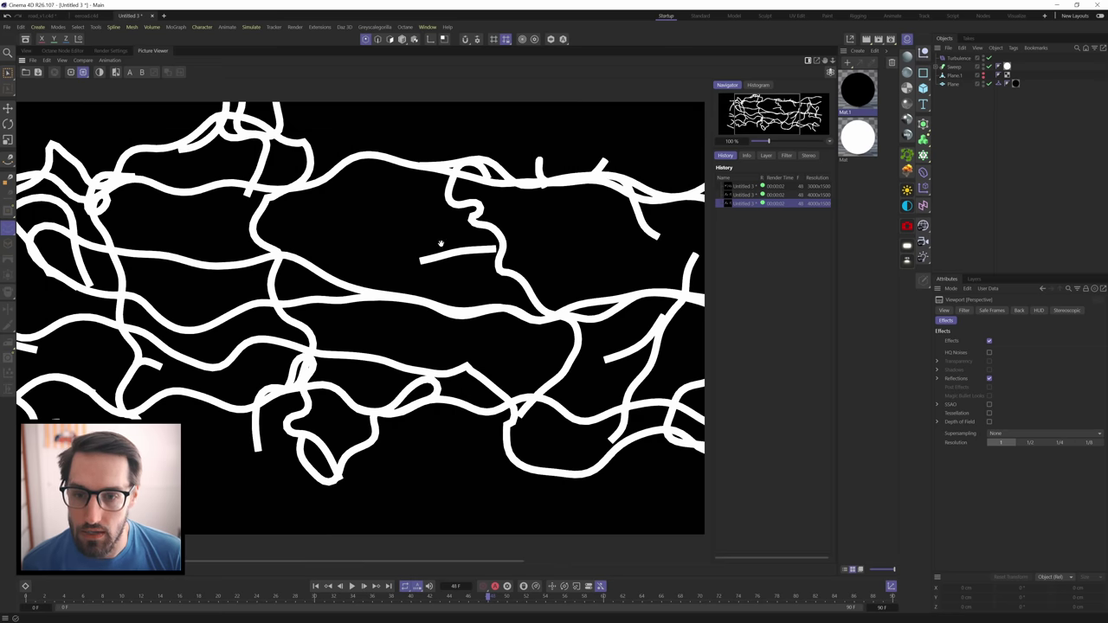
{"action": "left_click_drag", "start_coordinate": [313, 316], "coordinate": [551, 307]}
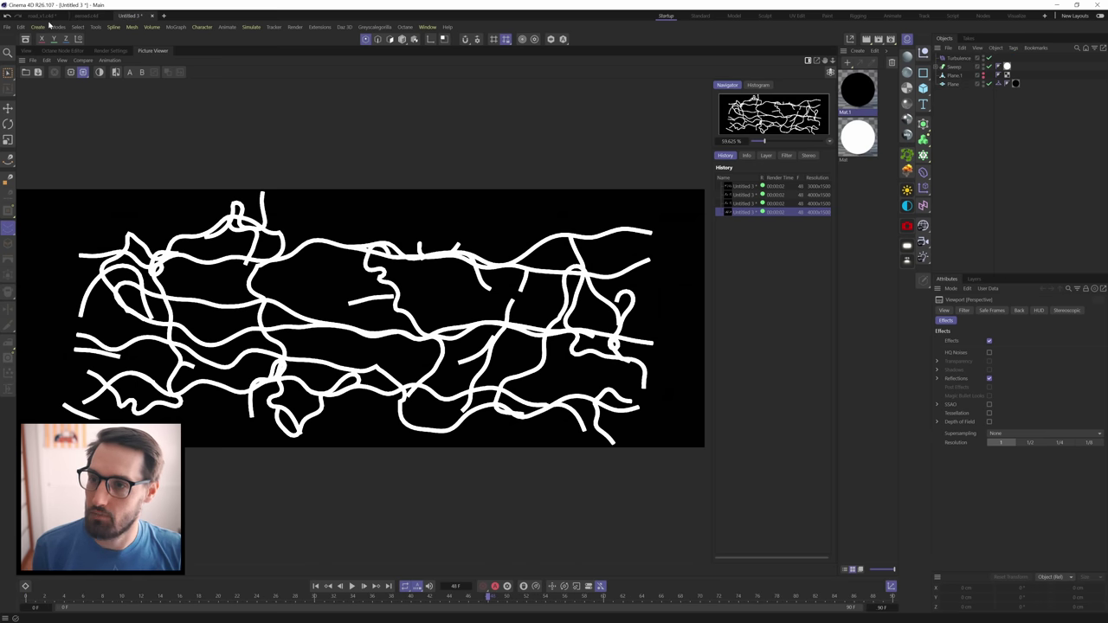
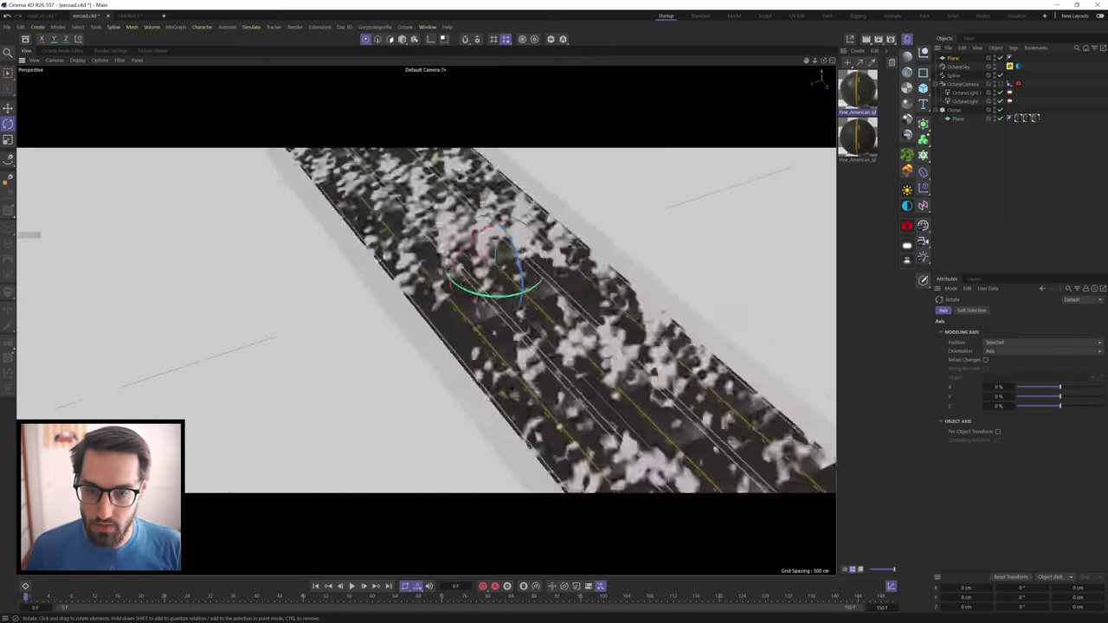
In the eeroad.c4d scene, raise the new plane over the road to a Y position of 0.1 cm.
{"action": "right_click_drag", "start_coordinate": [433, 286], "coordinate": [520, 286], "text": "alt"}
{"action": "key", "text": "e"}
{"action": "middle_click_drag", "start_coordinate": [537, 260], "coordinate": [476, 242], "text": "alt"}
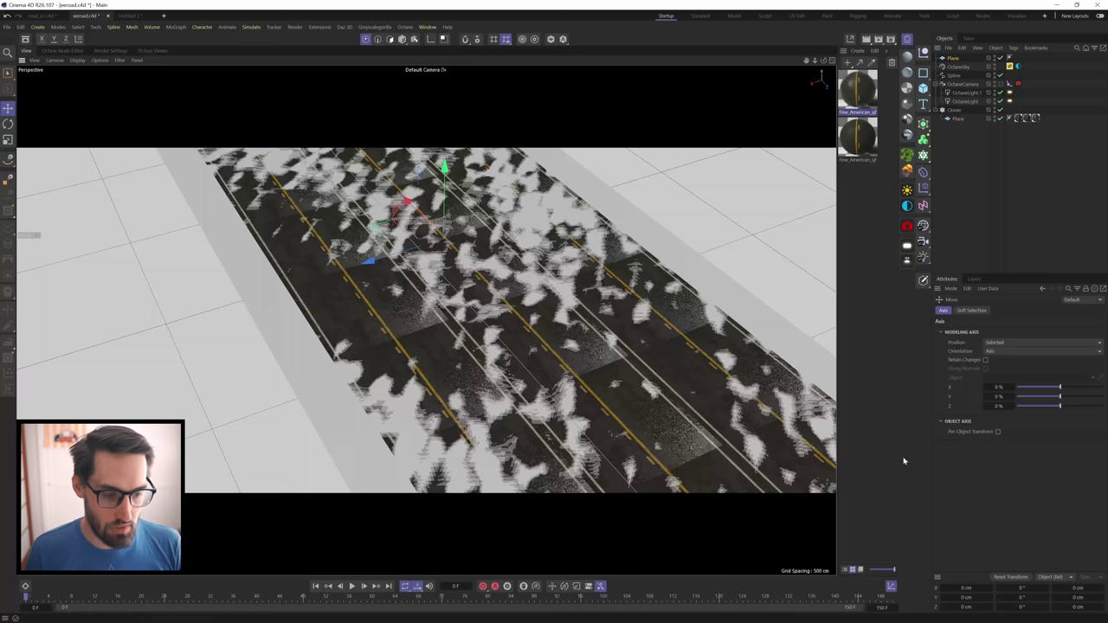
{"action": "left_click", "coordinate": [967, 597]}
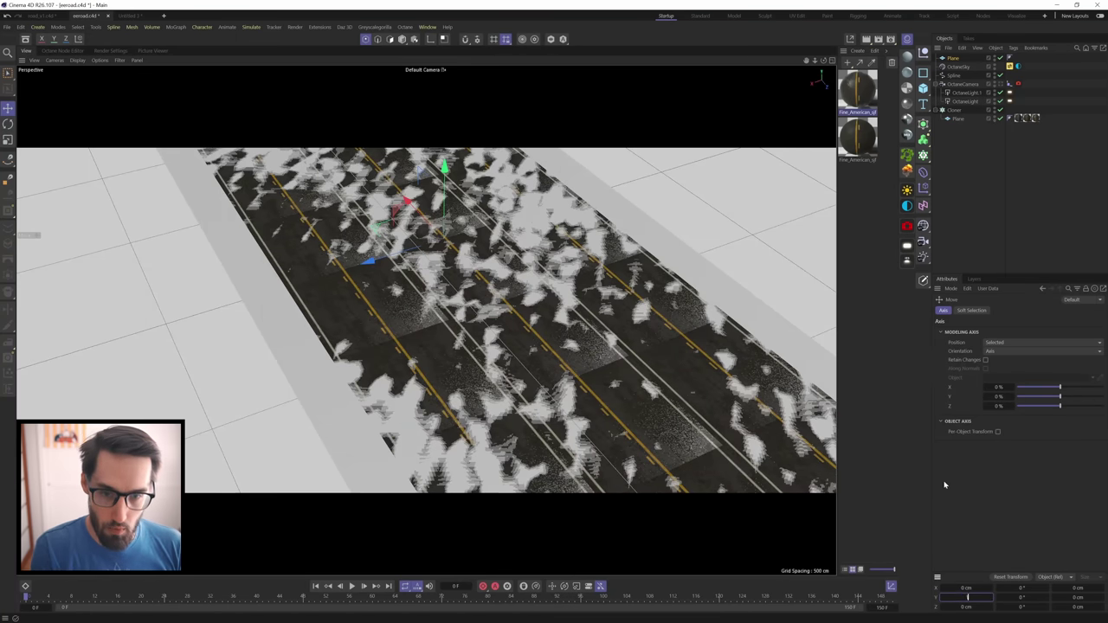
{"action": "left_click", "coordinate": [976, 352]}
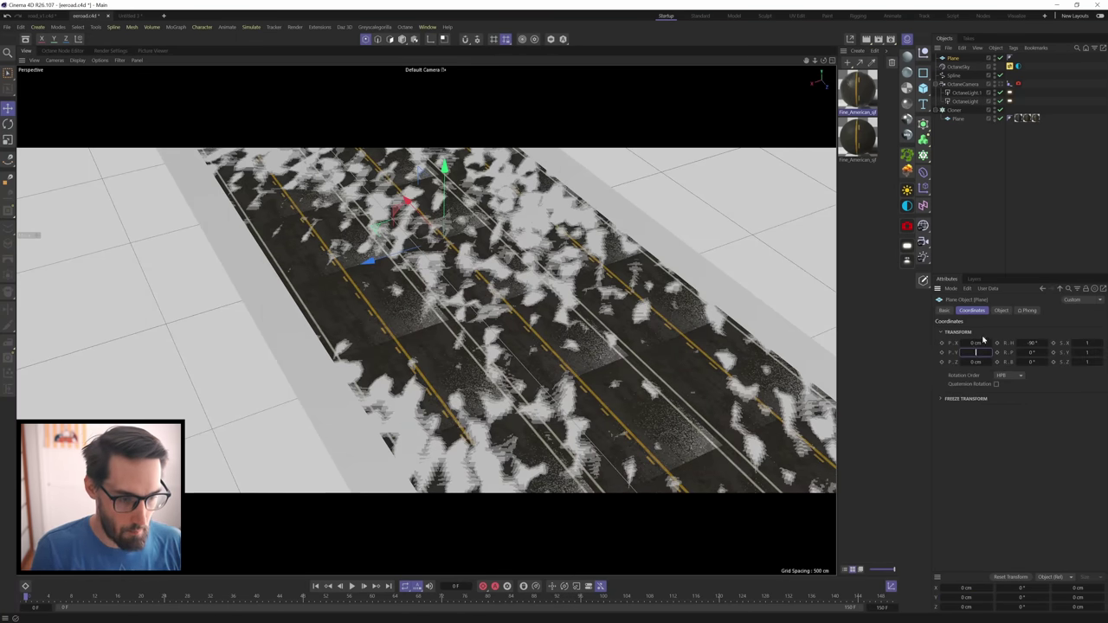
{"action": "type", "text": "0.1"}
{"action": "key", "text": "Return"}
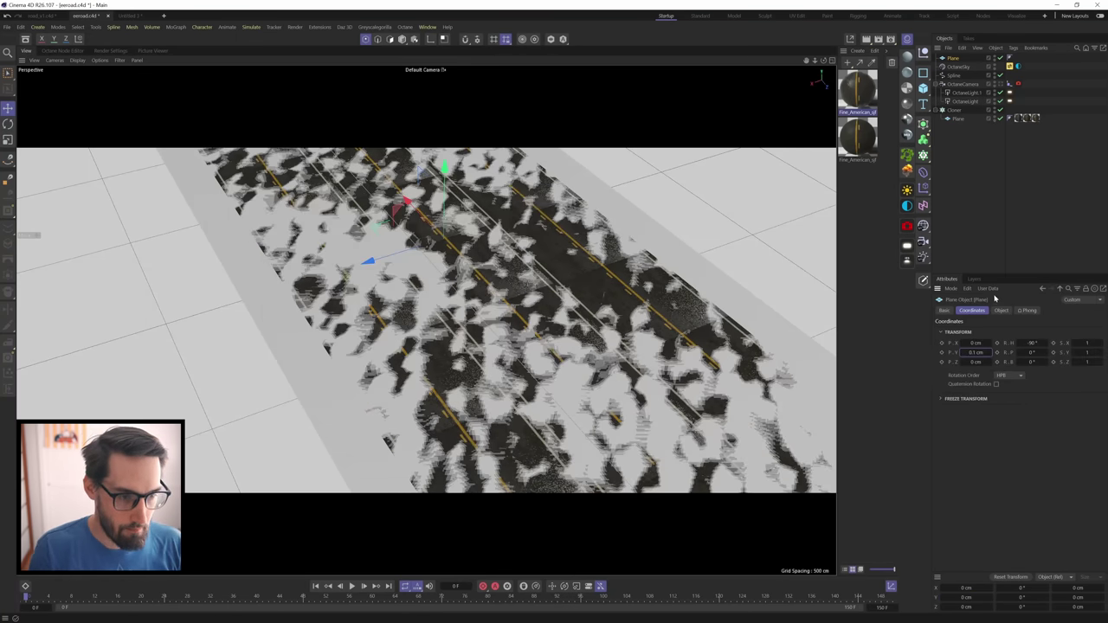
{"action": "right_click_drag", "start_coordinate": [446, 268], "coordinate": [456, 252], "text": "alt"}
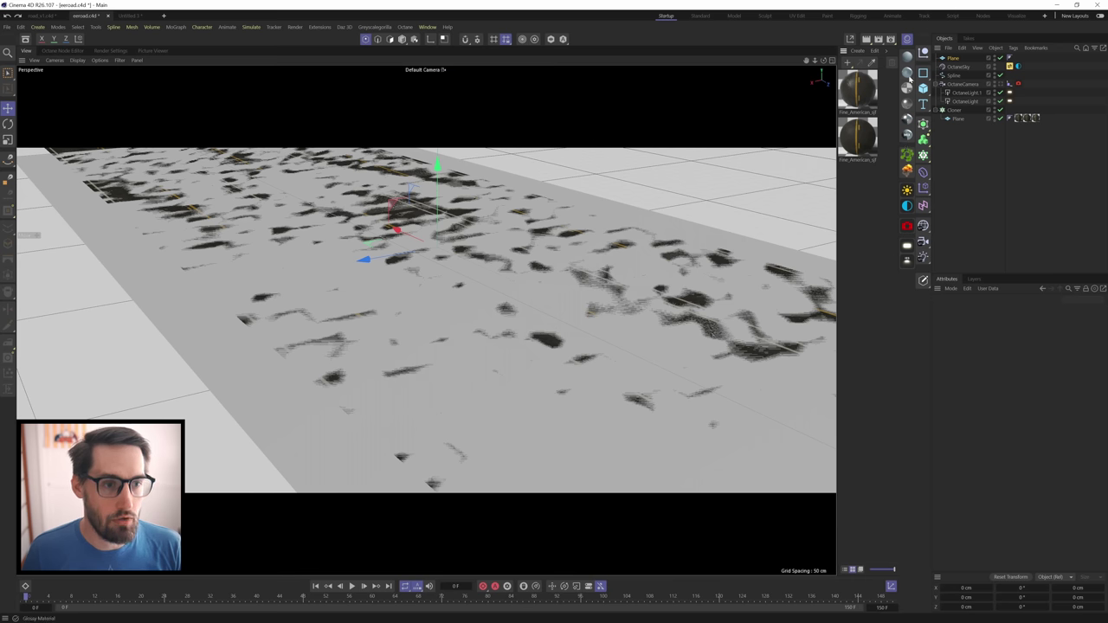
Create an Octane glossy material for the new plane and connect the rendered cable image texture to its Opacity.
{"action": "left_click", "coordinate": [909, 74]}
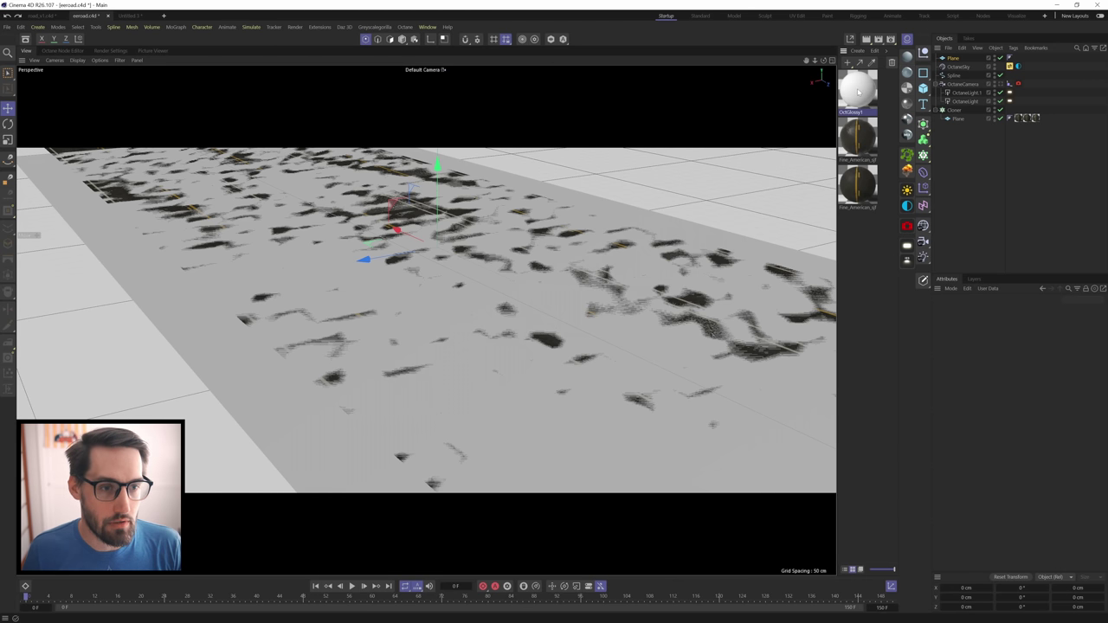
{"action": "left_click", "coordinate": [857, 87]}
{"action": "double_click", "coordinate": [858, 86]}
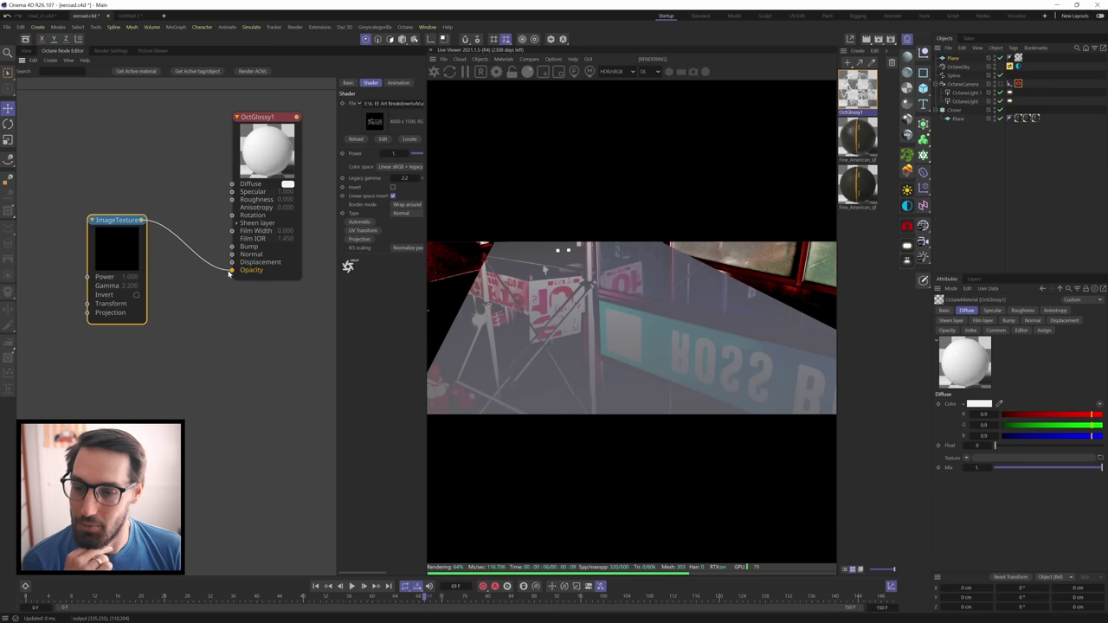
{"action": "left_click_drag", "start_coordinate": [230, 273], "coordinate": [232, 270]}
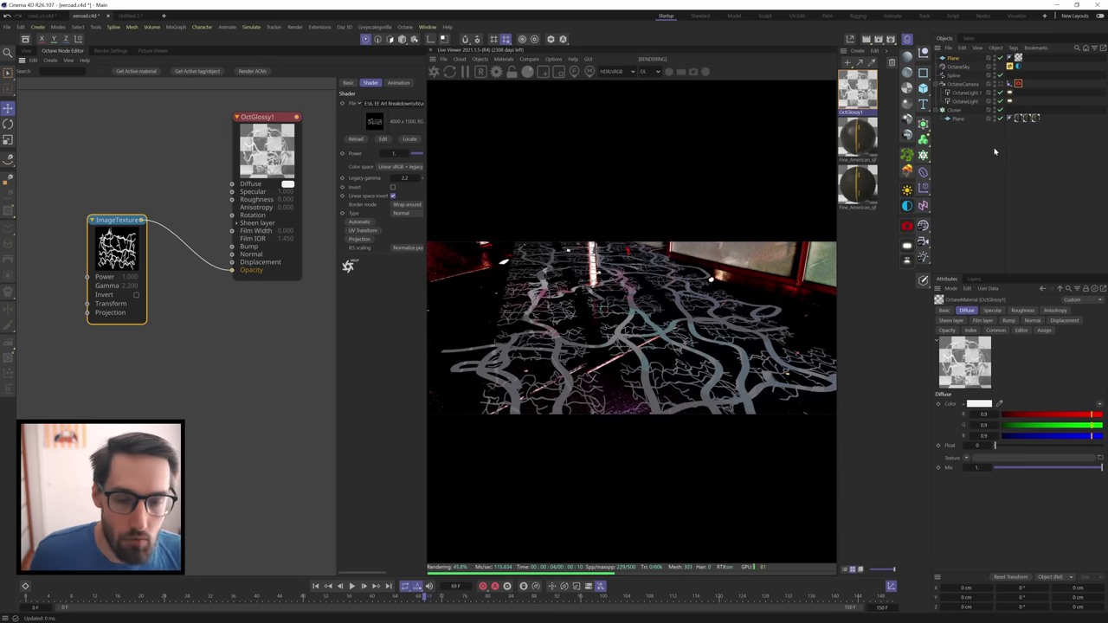
Restart the live render and stretch the cable plane along the road to a length of about 2336 cm.
{"action": "left_click", "coordinate": [434, 73]}
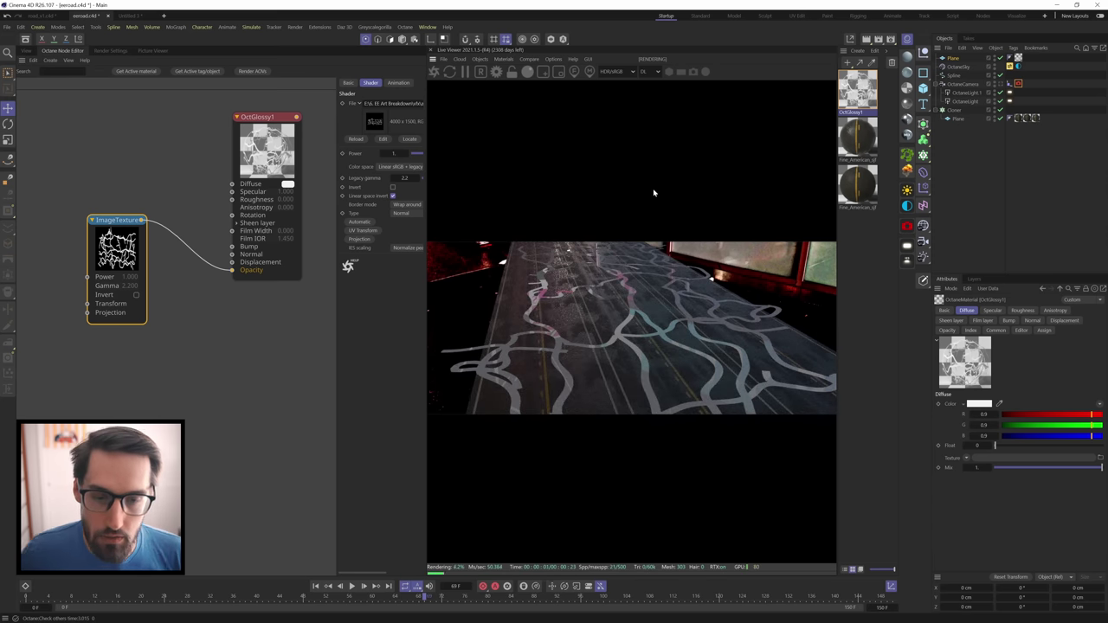
{"action": "left_click_drag", "start_coordinate": [117, 220], "coordinate": [130, 236]}
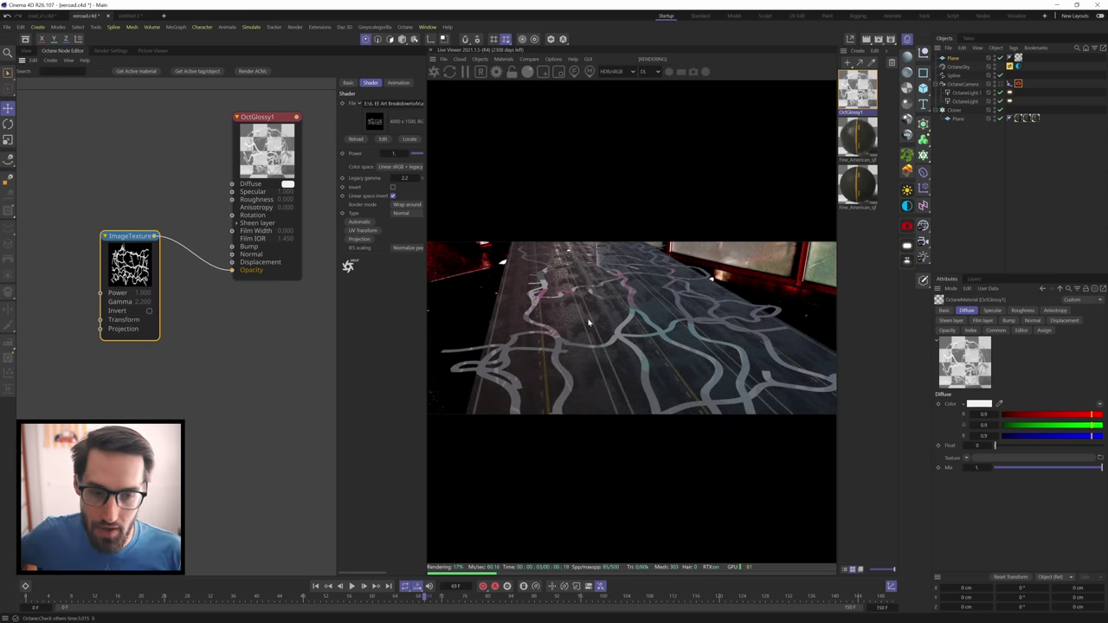
{"action": "left_click", "coordinate": [952, 58]}
{"action": "key", "text": "t"}
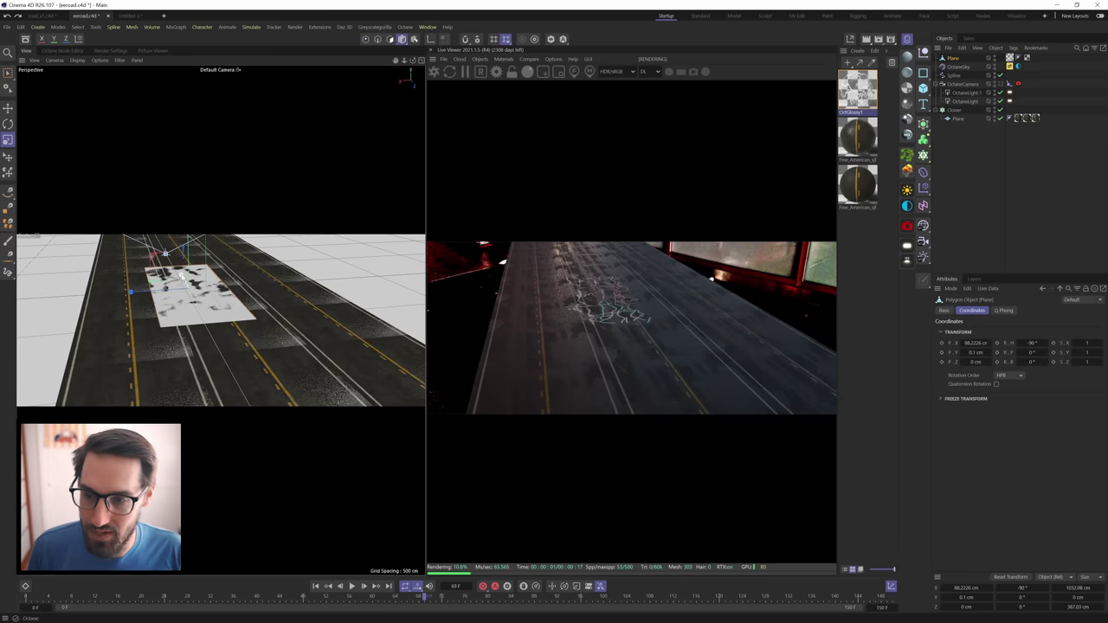
{"action": "left_click_drag", "start_coordinate": [164, 267], "coordinate": [185, 276]}
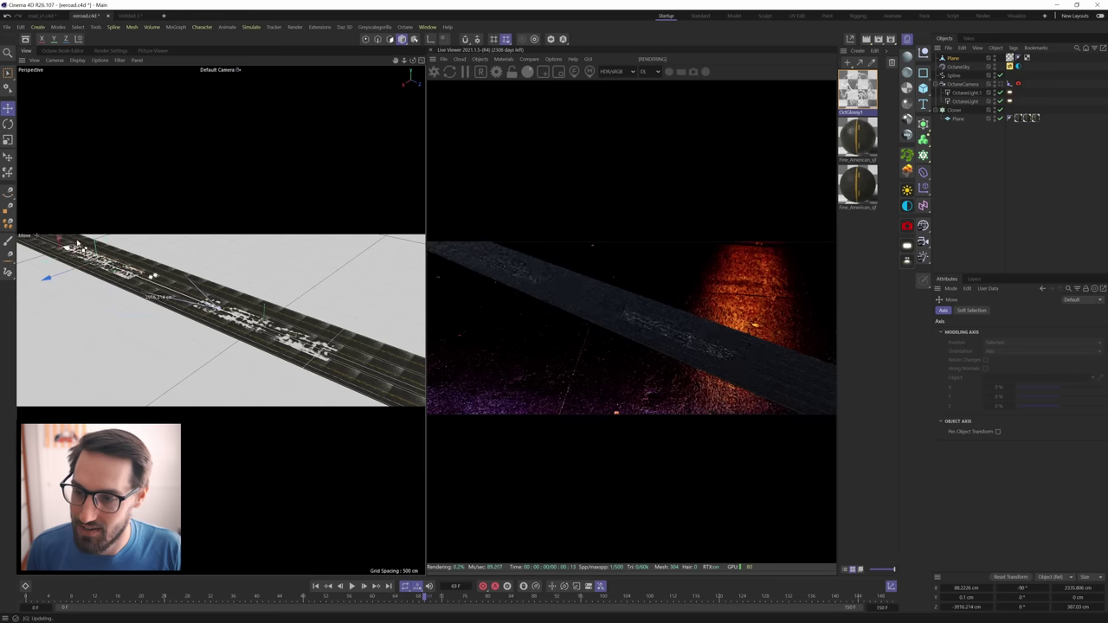
Duplicate the cable plane farther along the road at about Z -3955 cm and rotate the copy to a heading of -270°.
{"action": "key", "text": "r"}
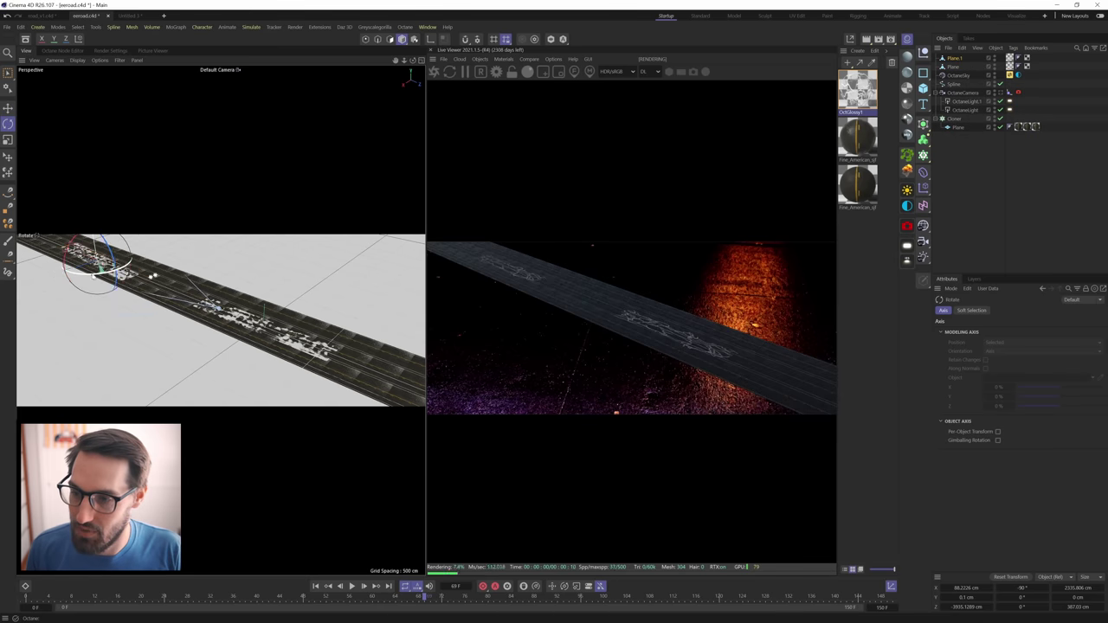
{"action": "left_click_drag", "start_coordinate": [130, 259], "coordinate": [49, 208]}
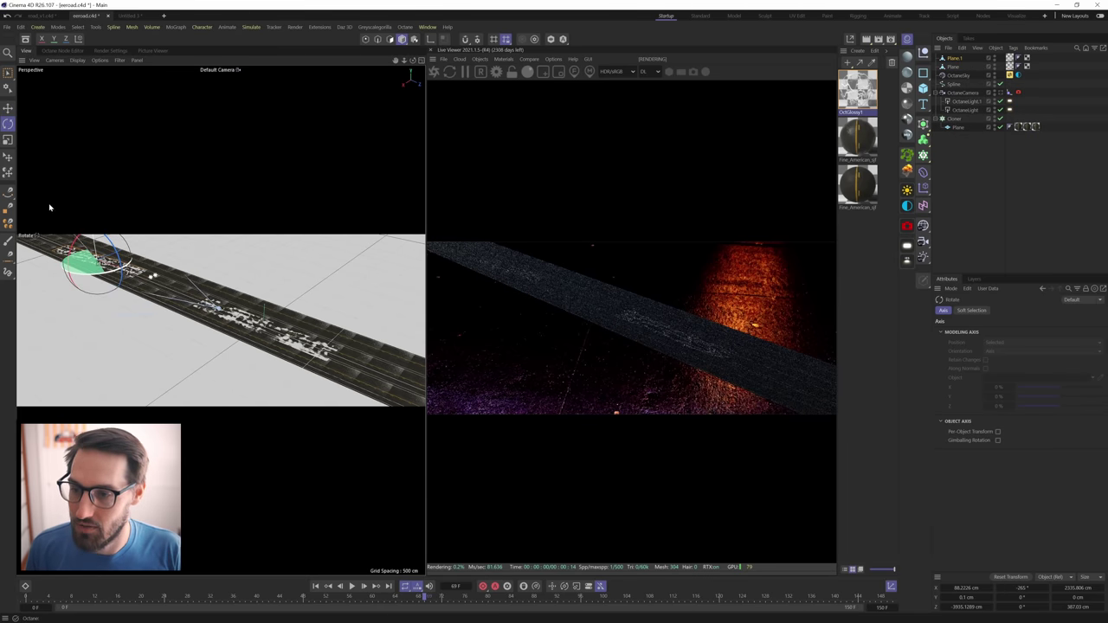
{"action": "left_click_drag", "start_coordinate": [227, 314], "coordinate": [194, 293], "text": "alt"}
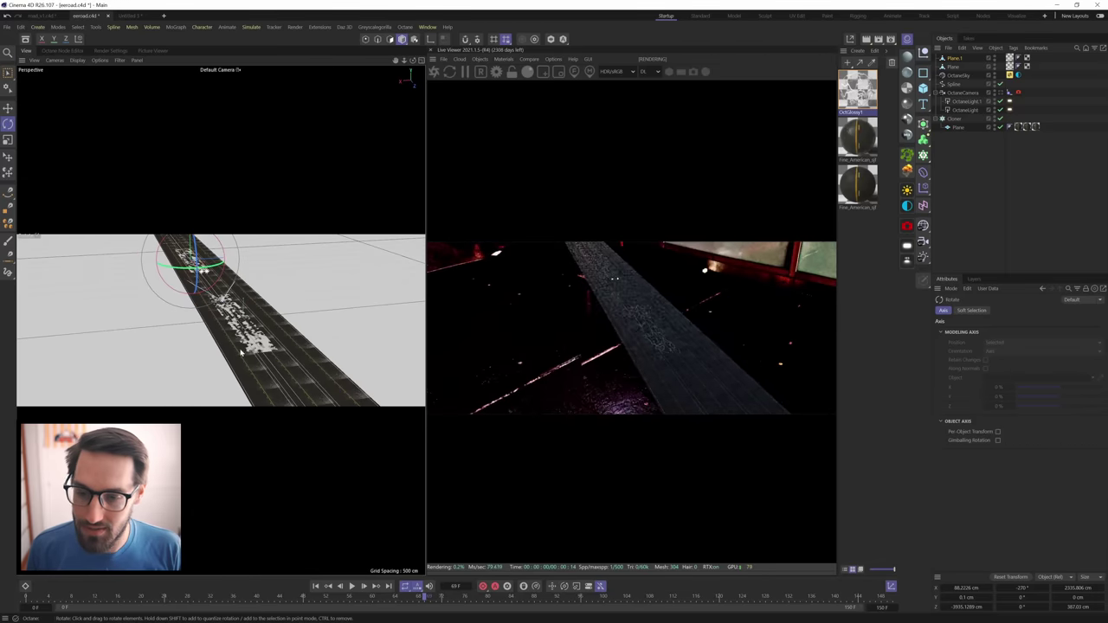
{"action": "right_click_drag", "start_coordinate": [194, 293], "coordinate": [286, 285], "text": "alt"}
{"action": "left_click_drag", "start_coordinate": [286, 286], "coordinate": [248, 260], "text": "alt"}
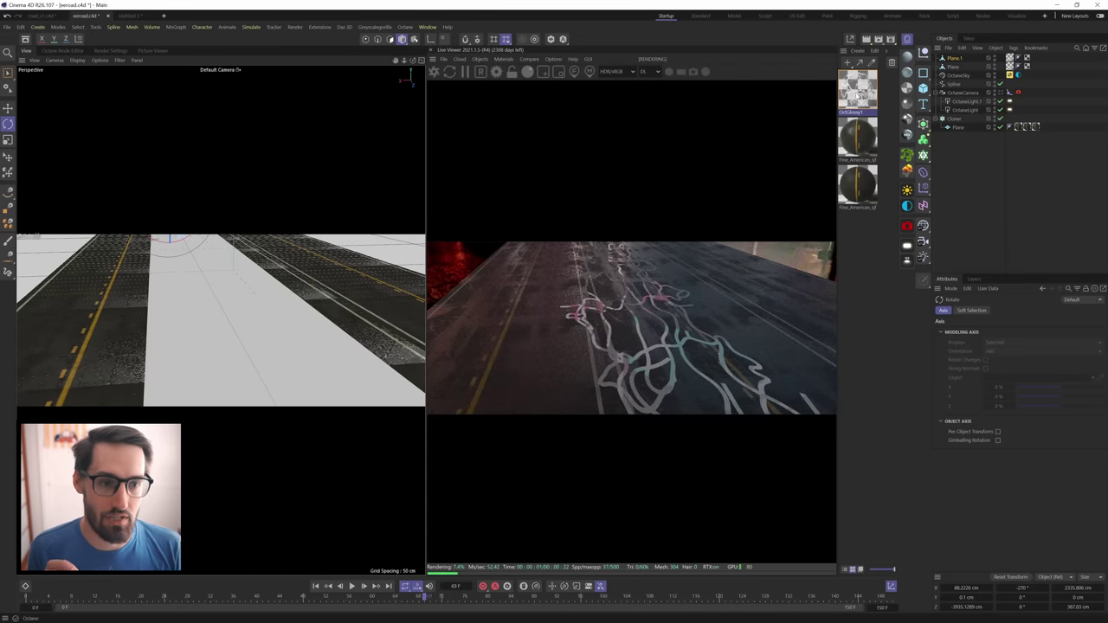
Sample a dark road colour from the live render as the diffuse colour of the OctGlossy1 cable material.
{"action": "double_click", "coordinate": [857, 89]}
{"action": "left_click_drag", "start_coordinate": [932, 87], "coordinate": [914, 87]}
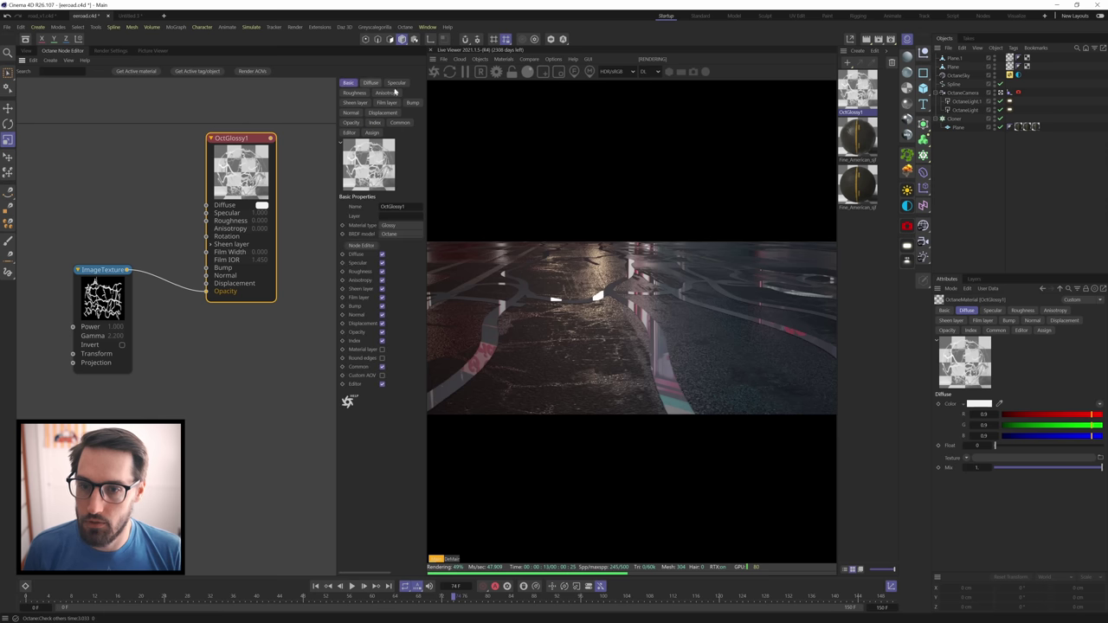
{"action": "left_click", "coordinate": [370, 83]}
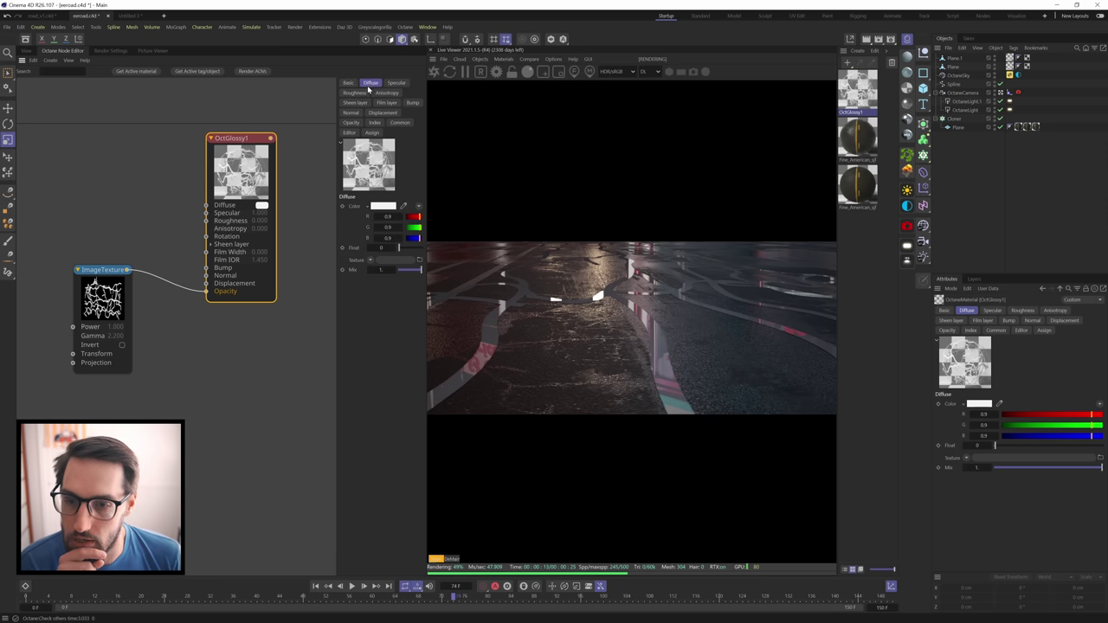
{"action": "left_click", "coordinate": [404, 207]}
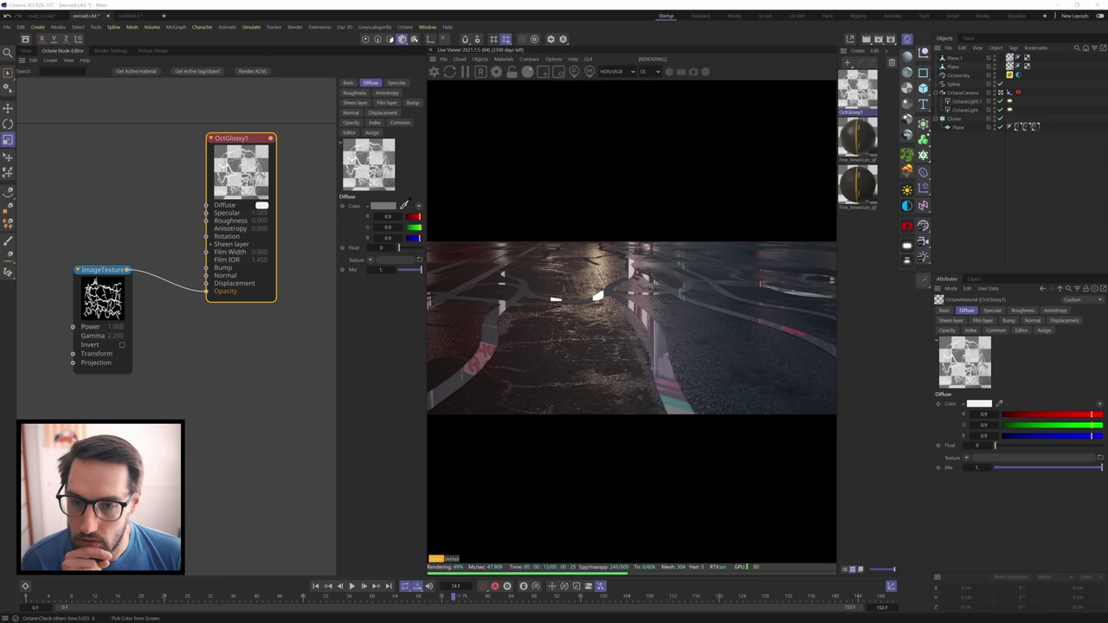
{"action": "left_click", "coordinate": [684, 314]}
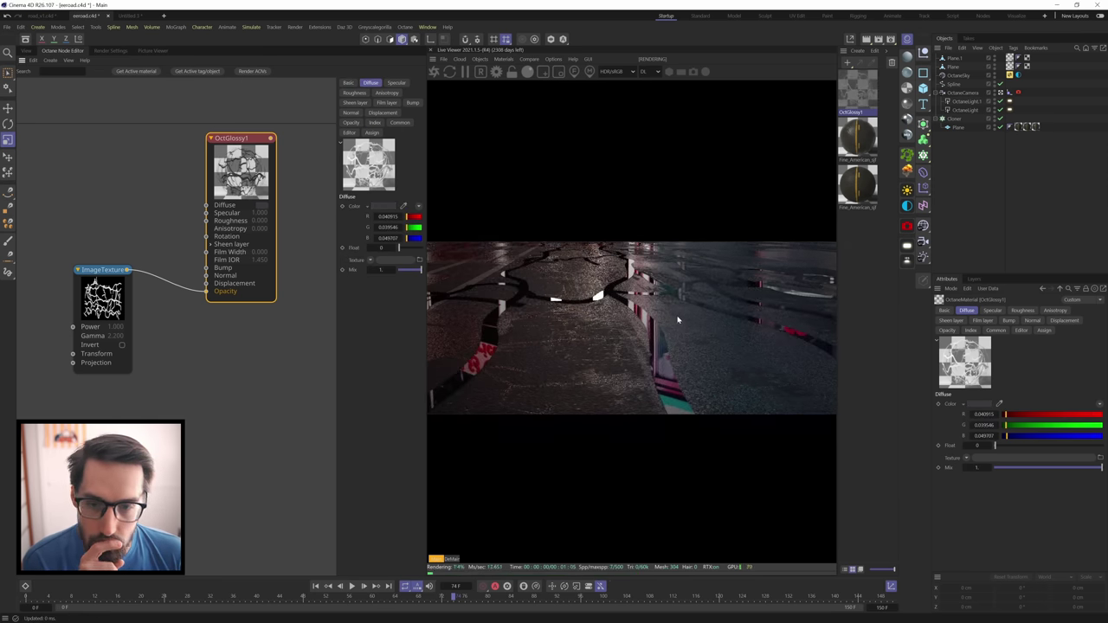
Set the roughness of the OctGlossy1 cable material to 0.3.
{"action": "left_click", "coordinate": [354, 93]}
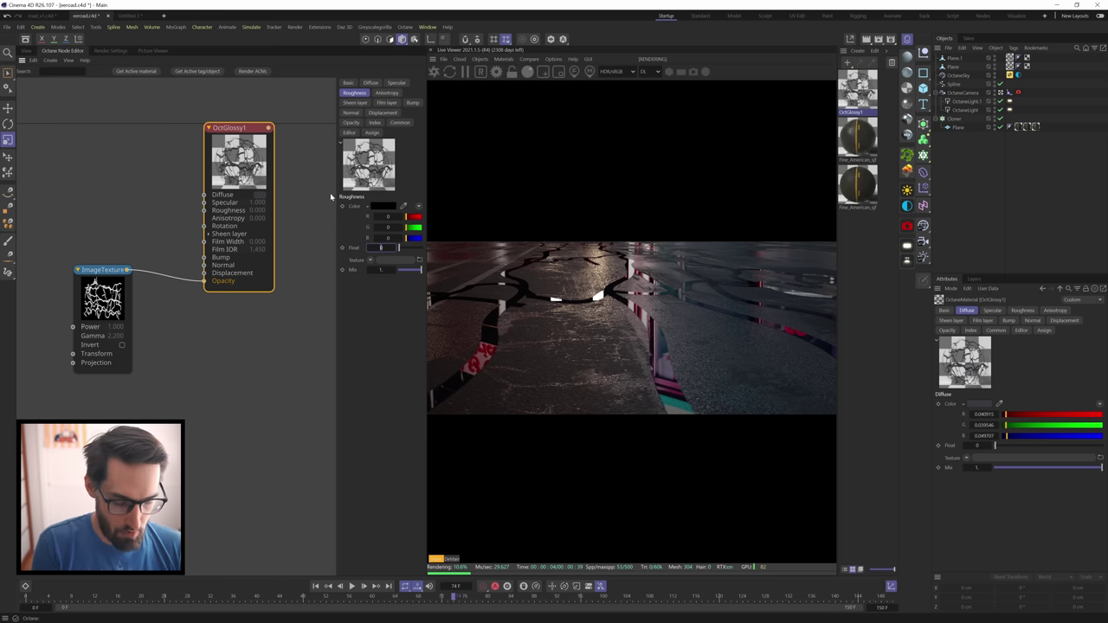
{"action": "type", "text": "0.3"}
{"action": "key", "text": "Return"}
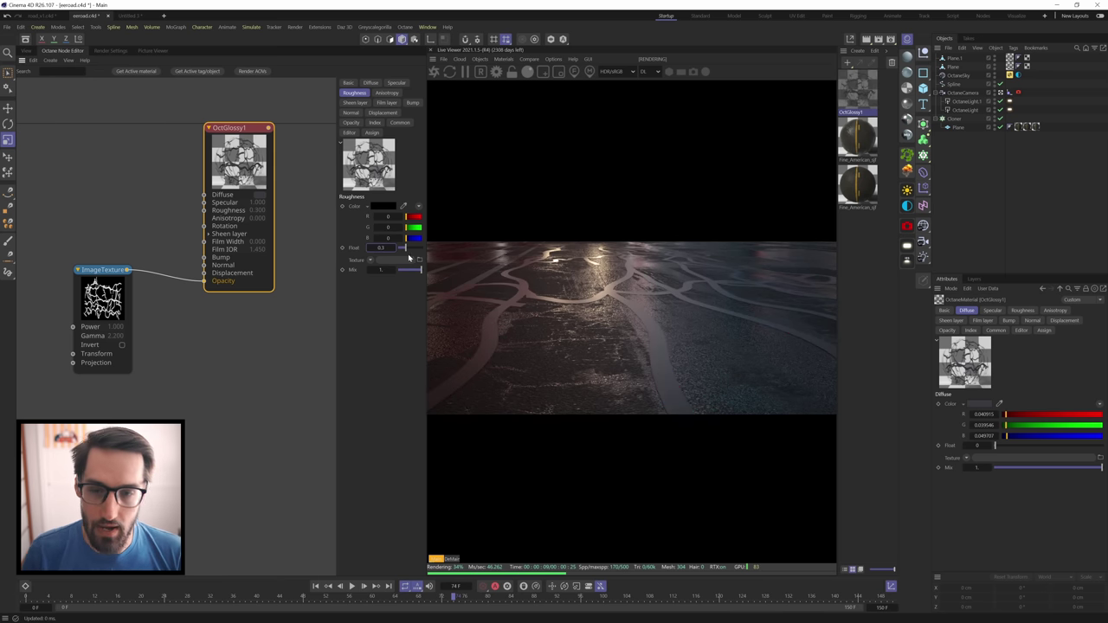
{"action": "left_click_drag", "start_coordinate": [370, 248], "coordinate": [376, 248]}
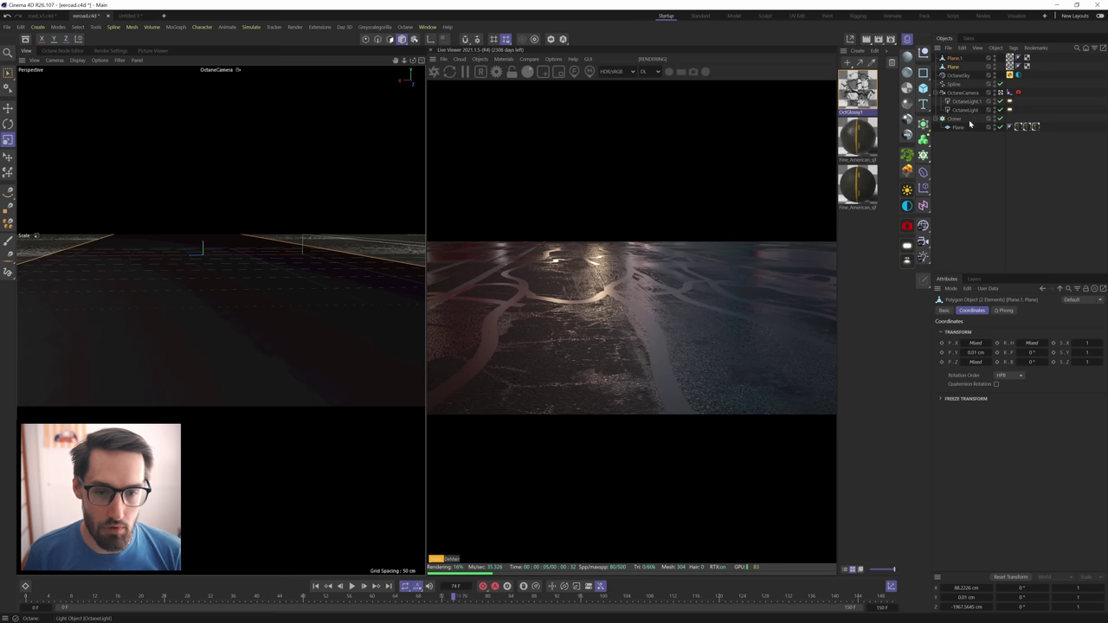
Enable motion blur in the OctaneCamera's camera tag.
{"action": "left_click", "coordinate": [1018, 91]}
{"action": "left_click", "coordinate": [965, 341]}
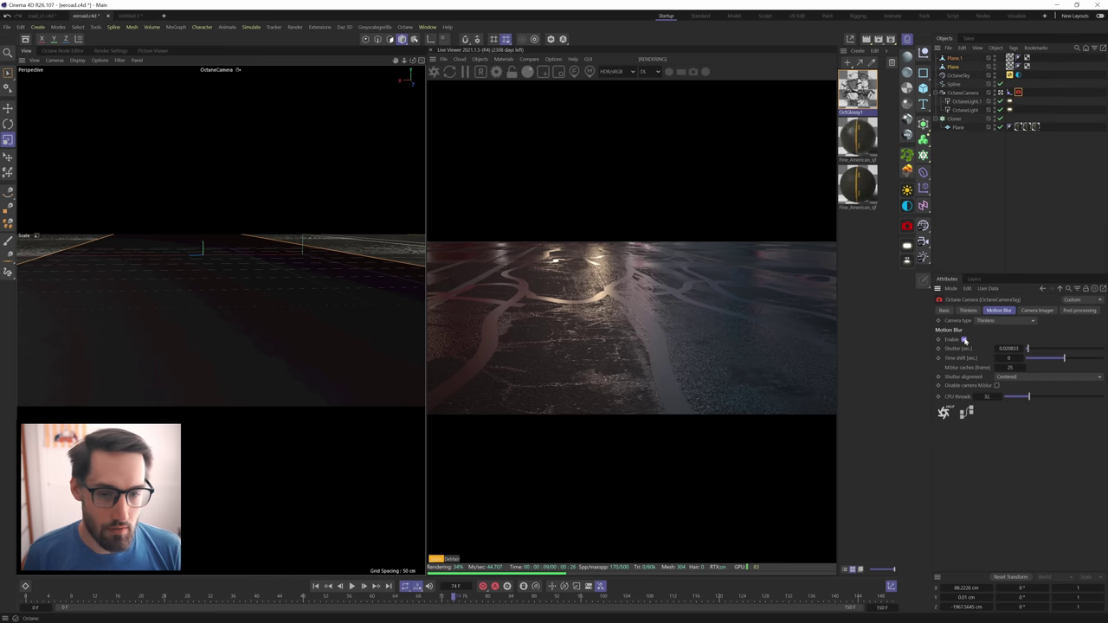
Test an index of 5 on the OctGlossy1 cable material and settle on an index of 1.
{"action": "double_click", "coordinate": [857, 90]}
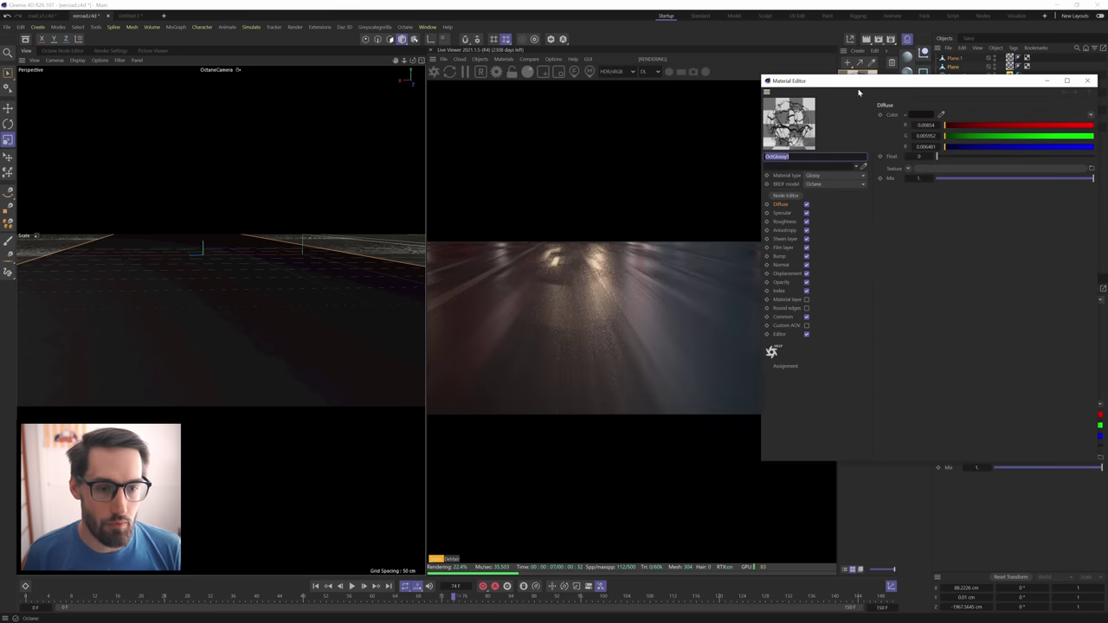
{"action": "left_click", "coordinate": [785, 289]}
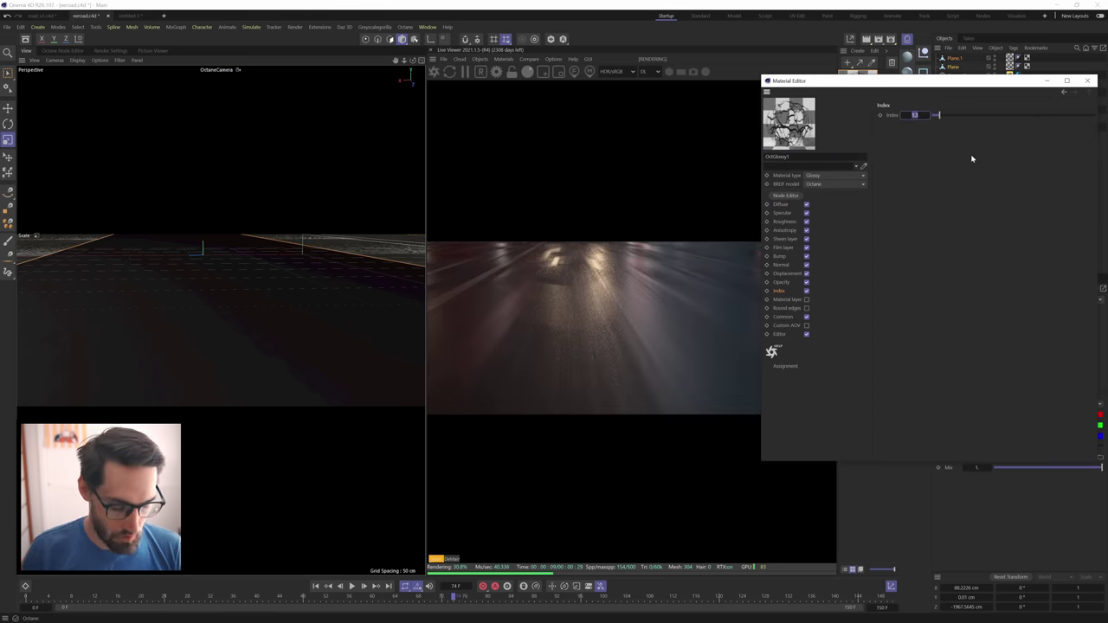
{"action": "type", "text": "5"}
{"action": "key", "text": "Return"}
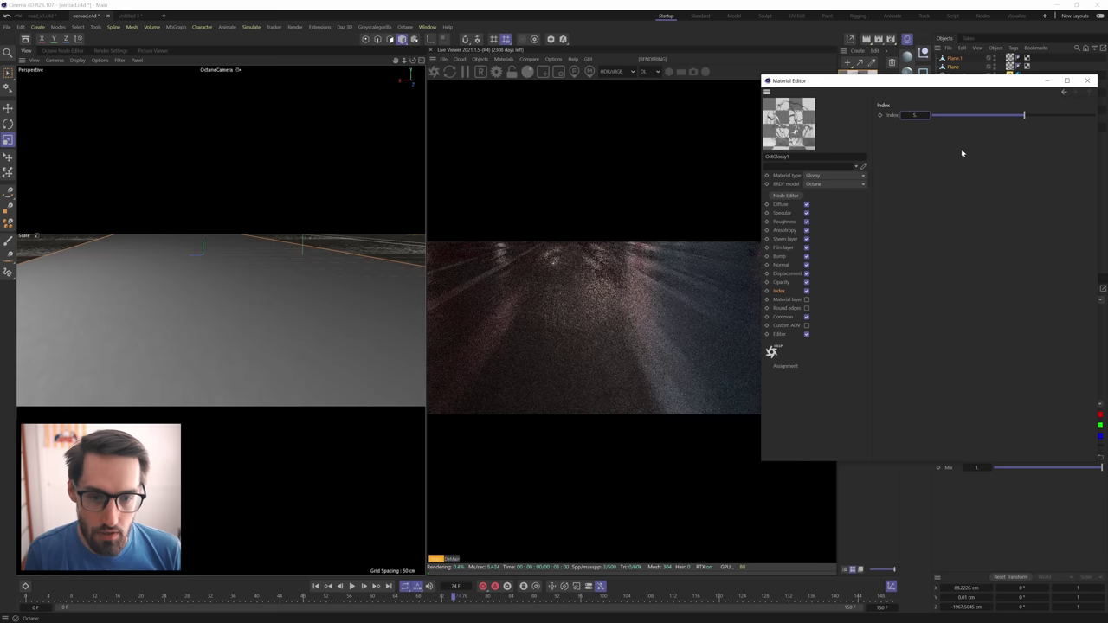
{"action": "double_click", "coordinate": [915, 115]}
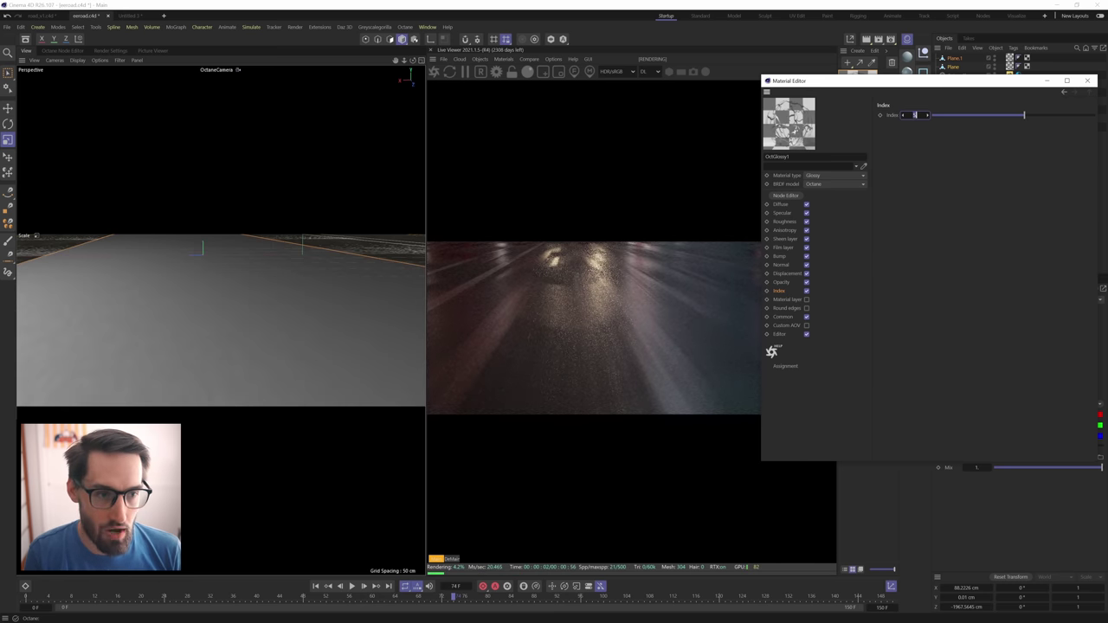
{"action": "type", "text": "1"}
{"action": "key", "text": "Return"}
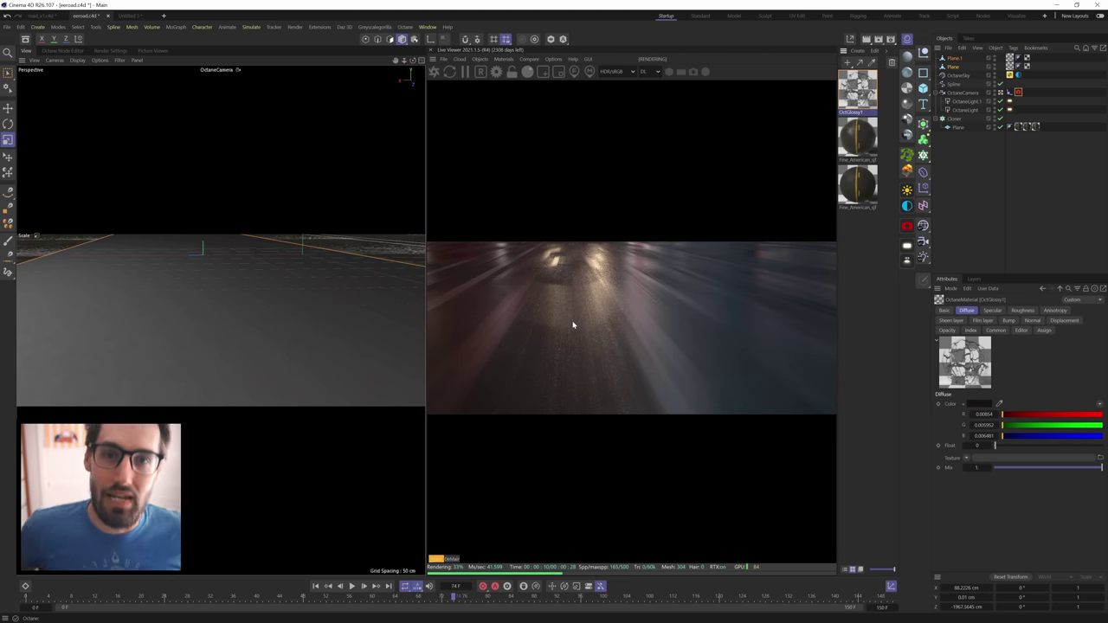
Step through frames 72 and 73 to check the motion-blurred road in the live render.
{"action": "key", "text": "f"}
{"action": "key", "text": "f"}
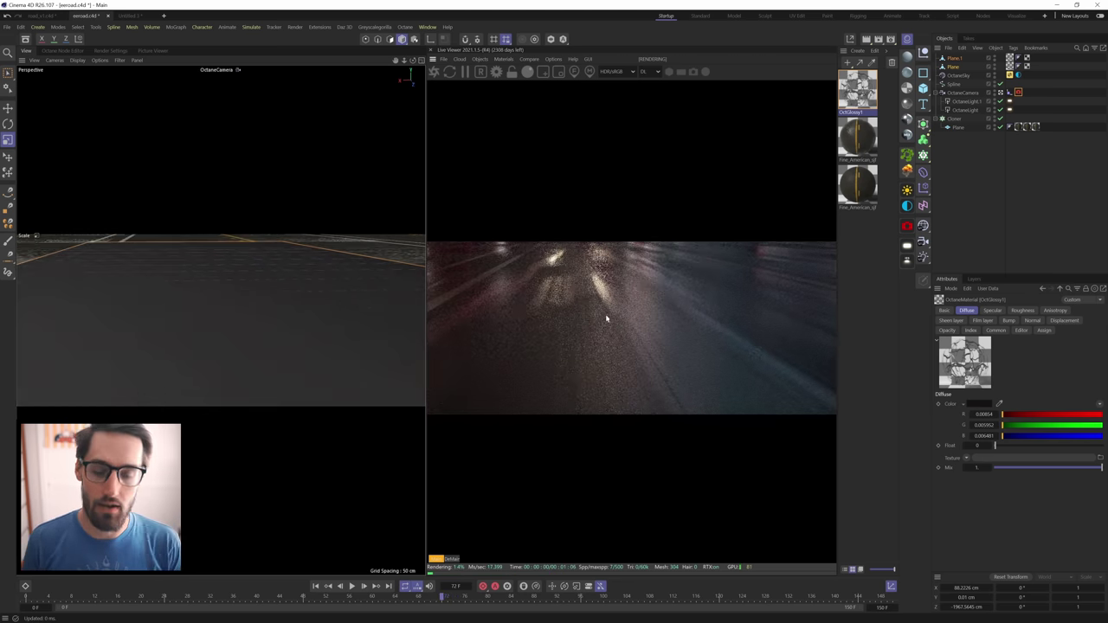
{"action": "key", "text": "g"}
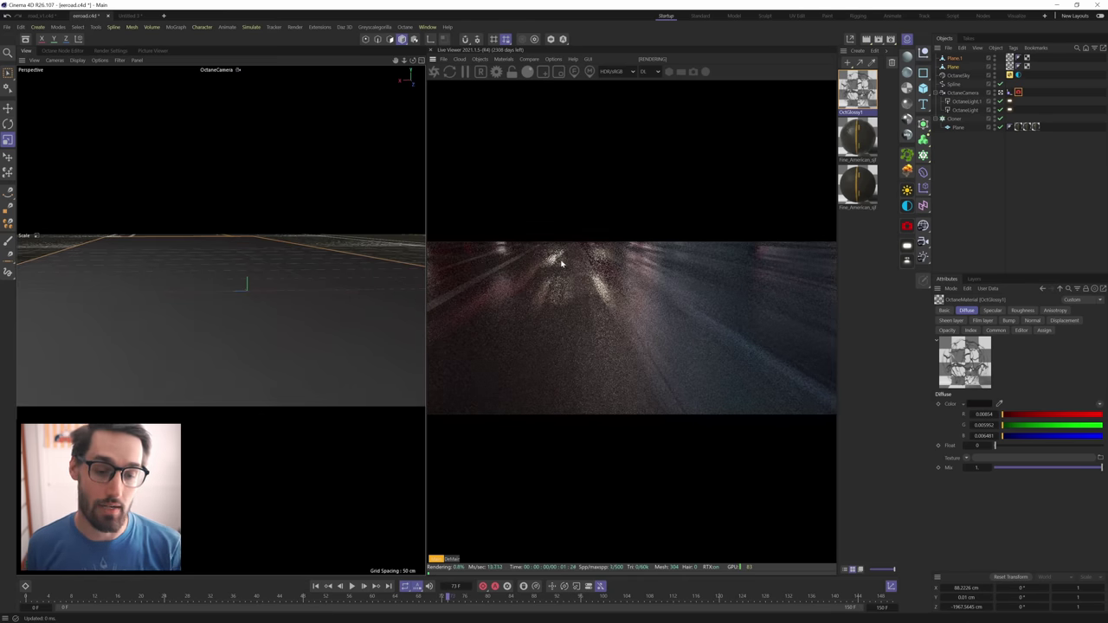
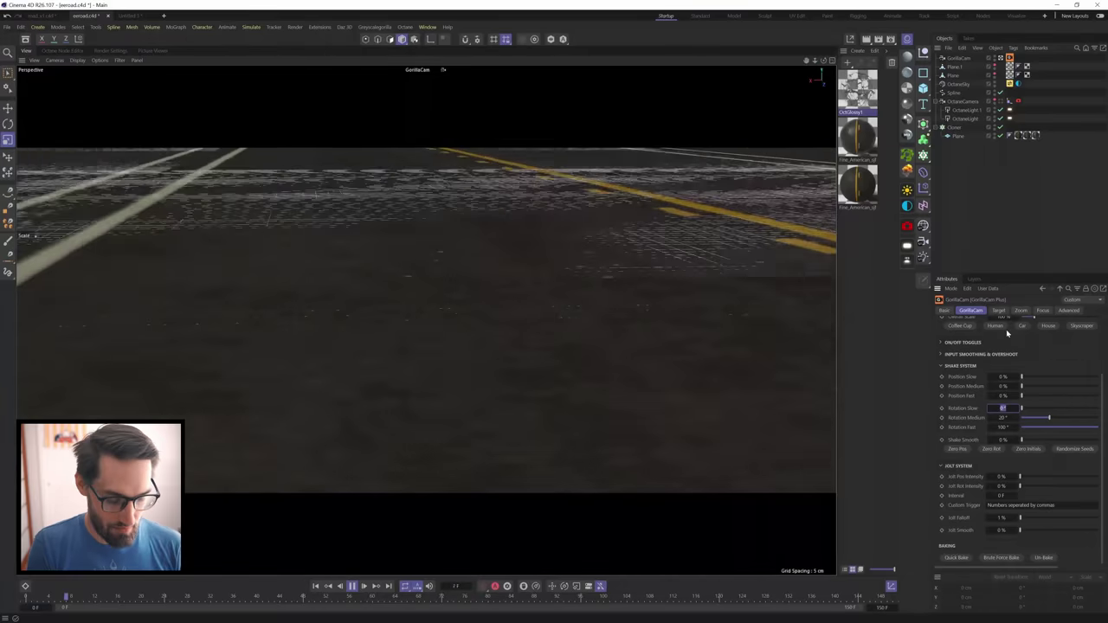
Set the GorillaCam's slow rotation shake to 2° and its shake smoothing to 85%, reducing the smoothing to 70%.
{"action": "type", "text": "2"}
{"action": "key", "text": "Return"}
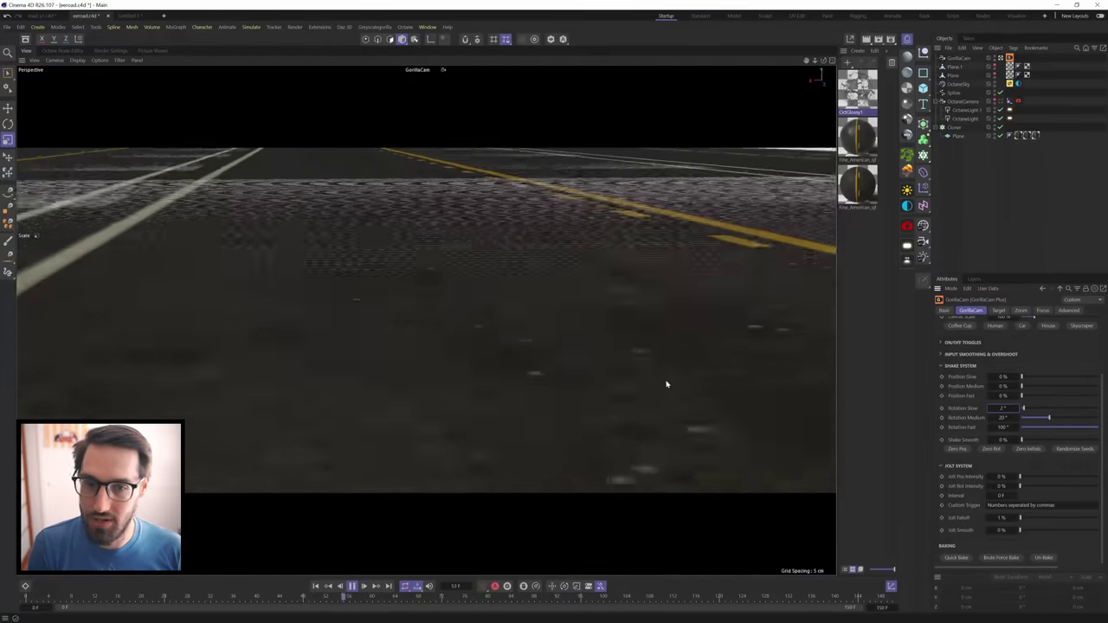
{"action": "left_click", "coordinate": [1005, 440]}
{"action": "type", "text": "85"}
{"action": "key", "text": "Return"}
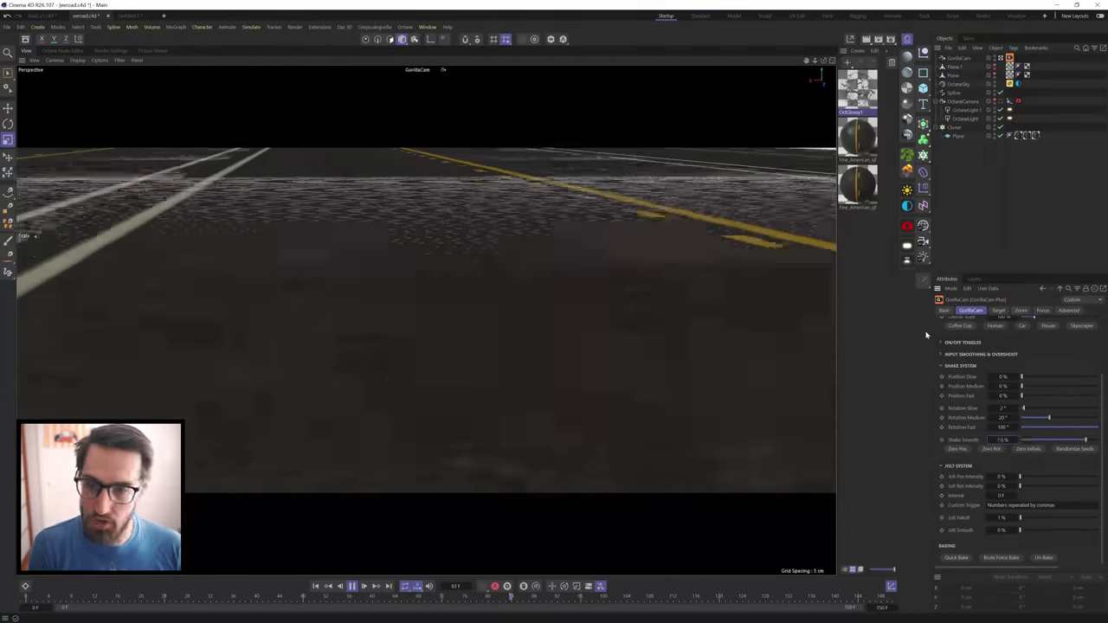
{"action": "type", "text": "20"}
{"action": "key", "text": "Return"}
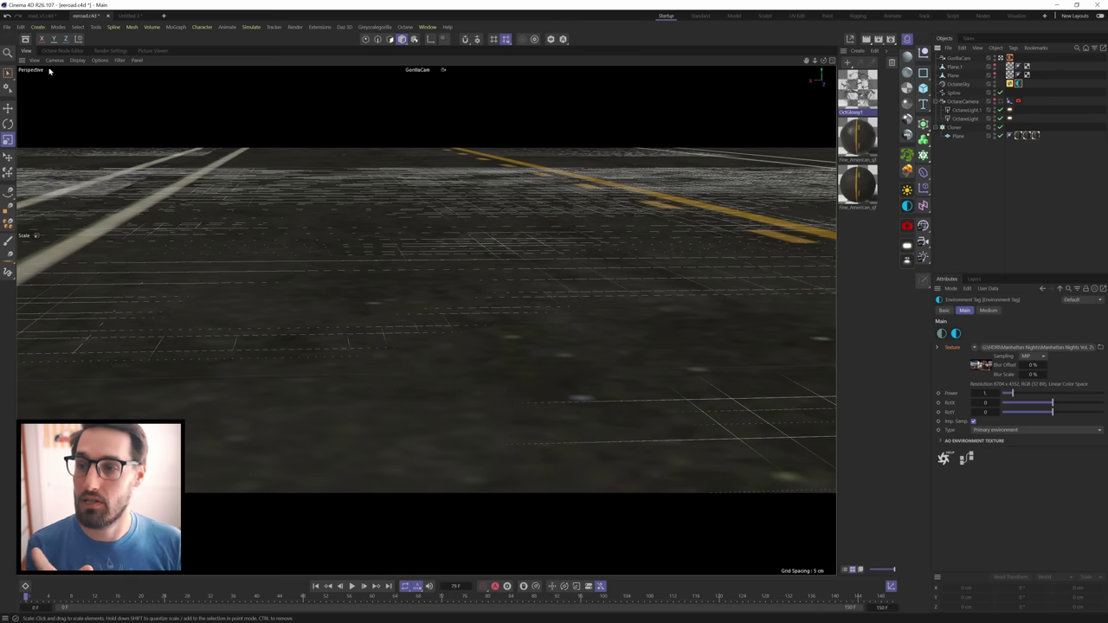
Open the Octane Live Viewer to render the GorillaCam view.
{"action": "left_click", "coordinate": [22, 60]}
{"action": "left_click", "coordinate": [405, 27]}
{"action": "left_click", "coordinate": [429, 52]}
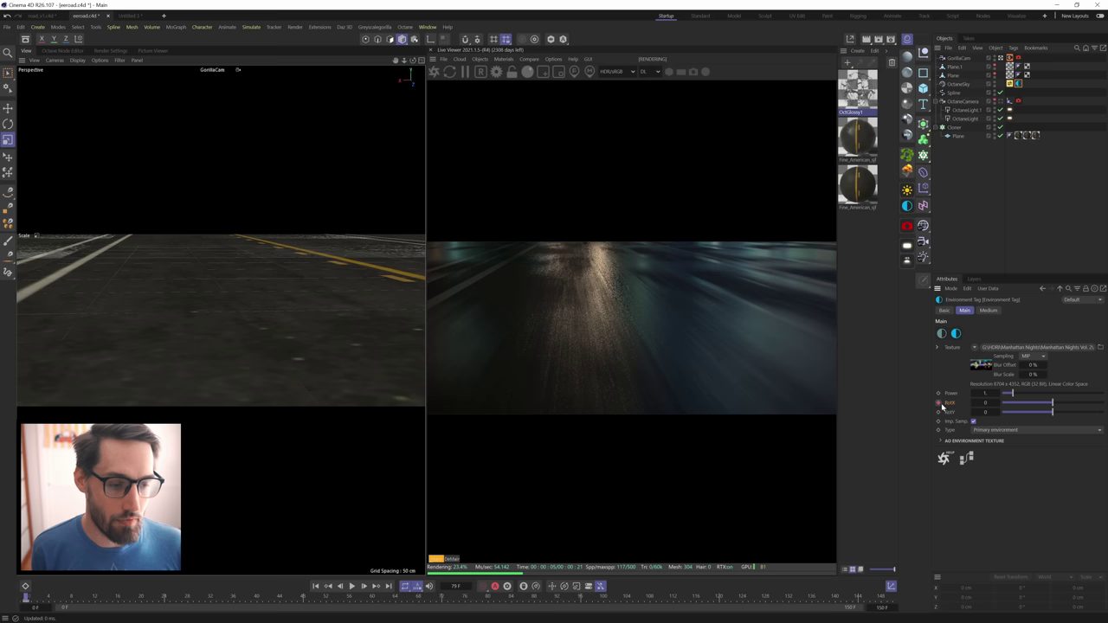
Keyframe the sky environment texture's RotX at 1 on frame 150.
{"action": "mouse_move", "coordinate": [1053, 403]}
{"action": "left_mouse_down"}
{"action": "mouse_move", "coordinate": [1031, 403]}
{"action": "mouse_move", "coordinate": [1053, 404]}
{"action": "left_mouse_up"}
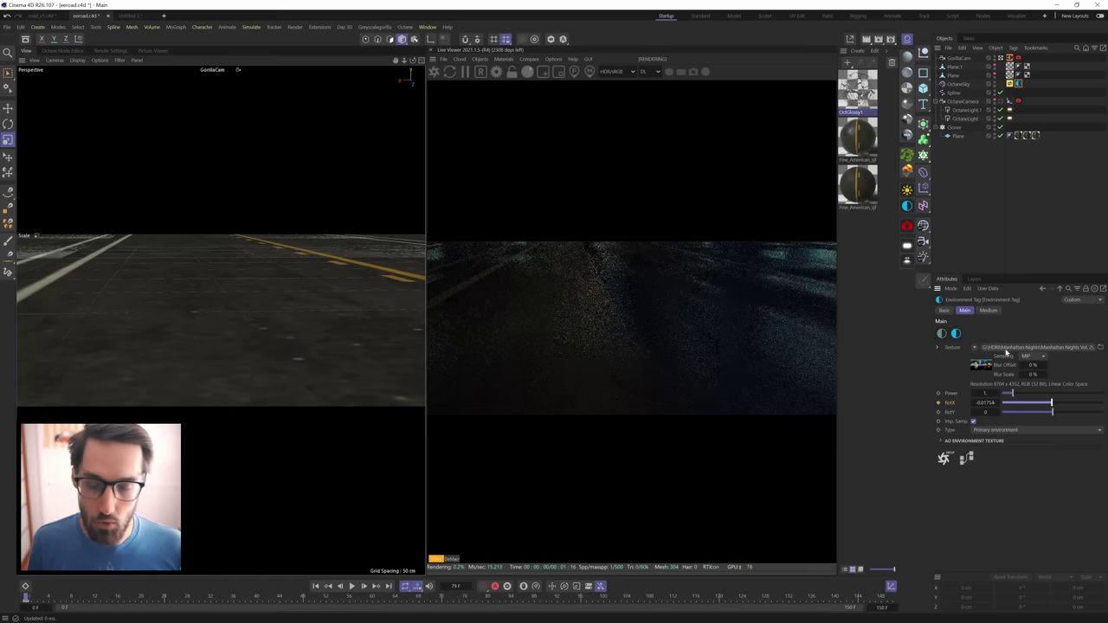
{"action": "left_click_drag", "start_coordinate": [487, 605], "coordinate": [993, 574]}
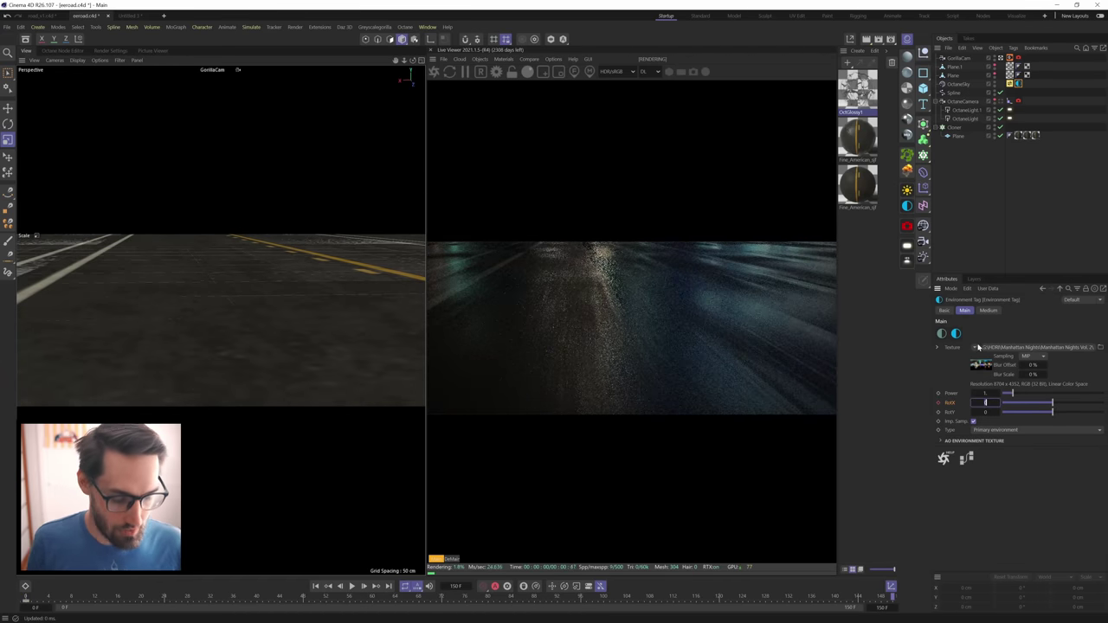
{"action": "type", "text": "1"}
{"action": "key", "text": "Return"}
{"action": "left_click", "coordinate": [939, 402]}
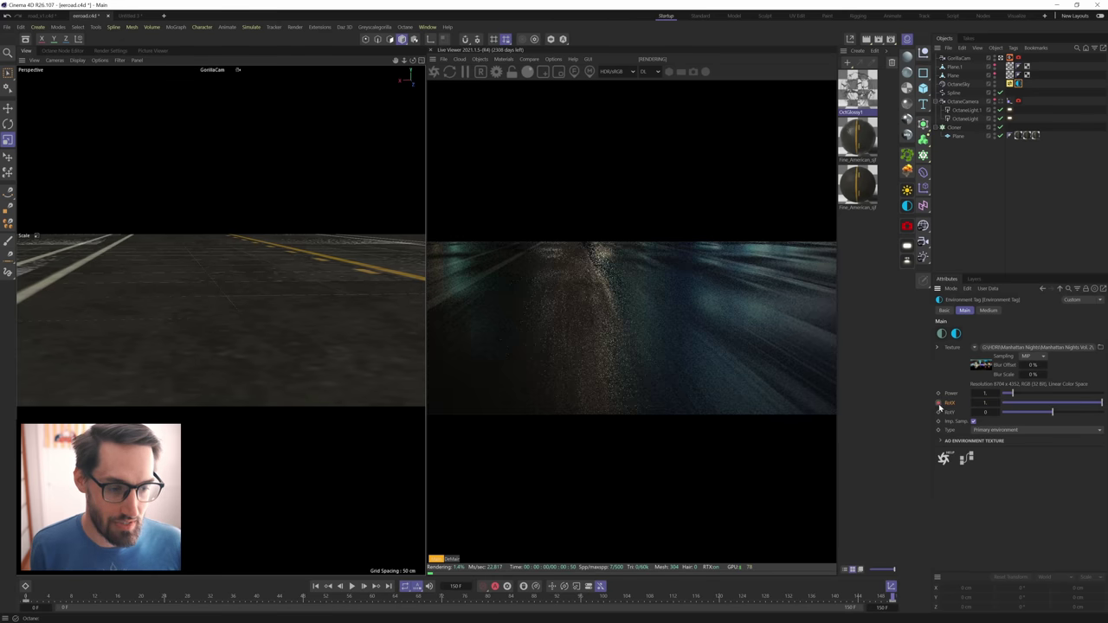
Set the interpolation of the RotX keys at frames 150 and 0 to Linear.
{"action": "left_click", "coordinate": [893, 597]}
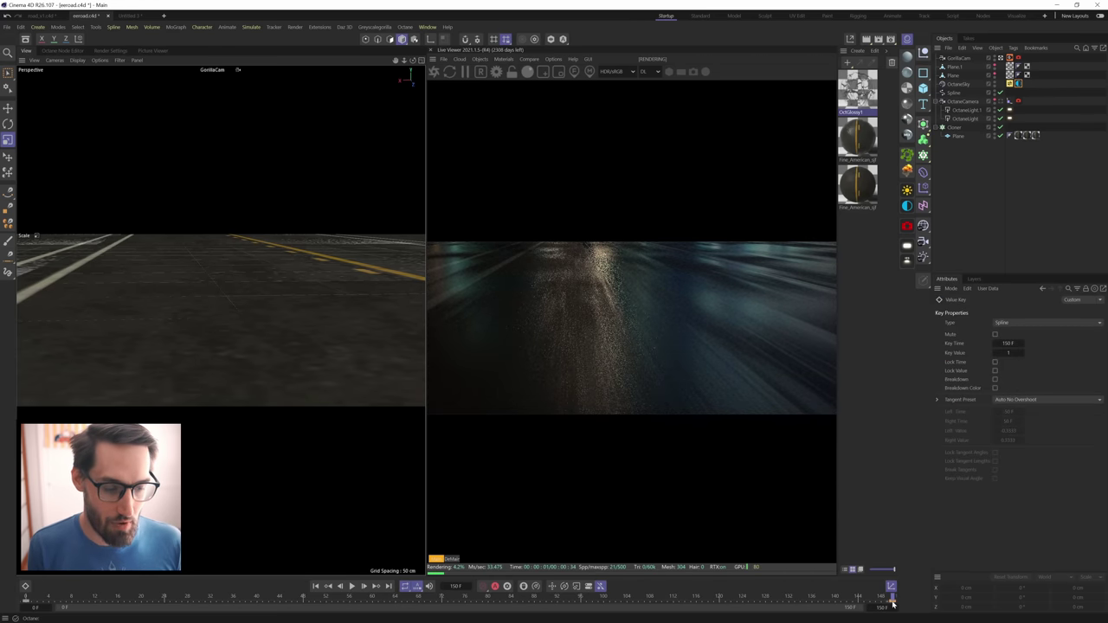
{"action": "left_click", "coordinate": [1004, 323]}
{"action": "left_click", "coordinate": [1007, 343]}
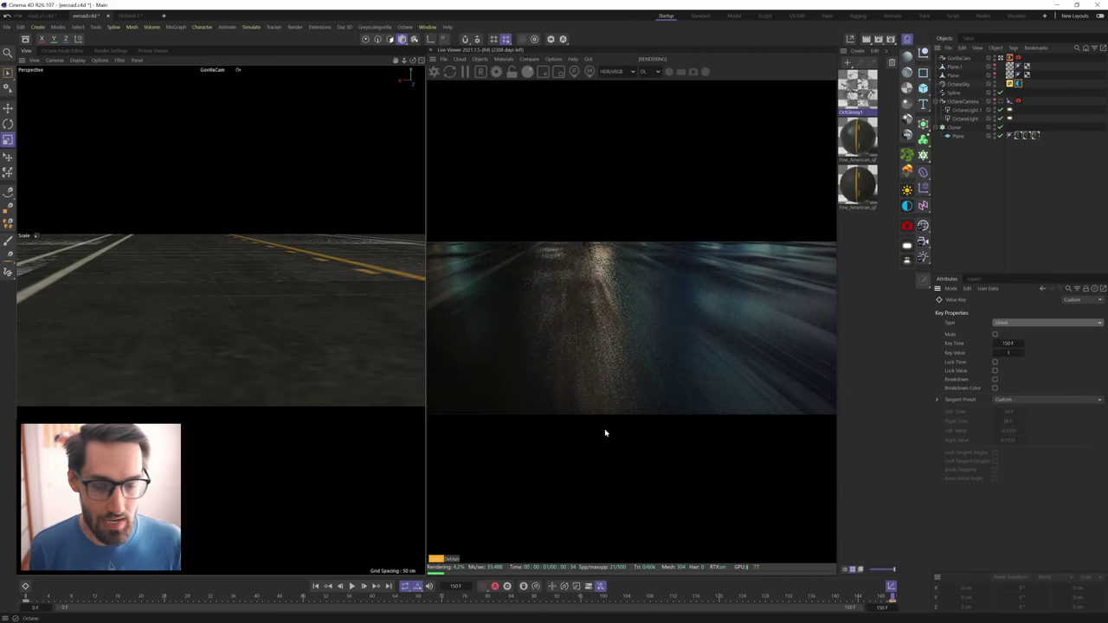
{"action": "left_click", "coordinate": [26, 602]}
{"action": "left_click", "coordinate": [1014, 322]}
{"action": "left_click", "coordinate": [1009, 343]}
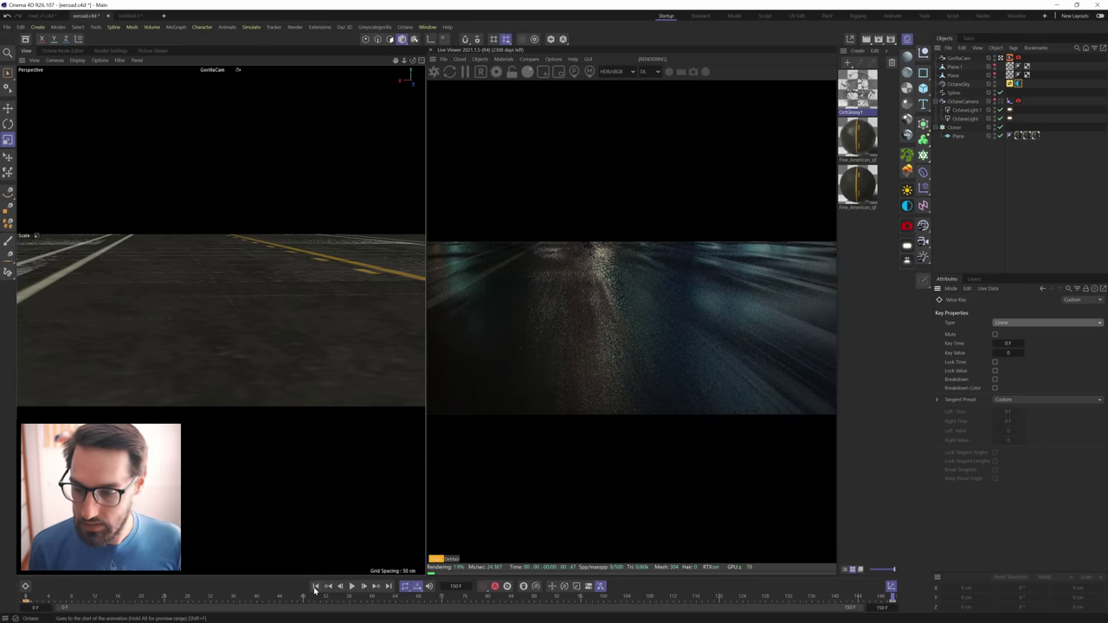
Return to the start of the animation, save the scene and check frame 17 in the live render.
{"action": "left_click", "coordinate": [316, 587]}
{"action": "key", "text": "ctrl+s"}
{"action": "left_click", "coordinate": [121, 599]}
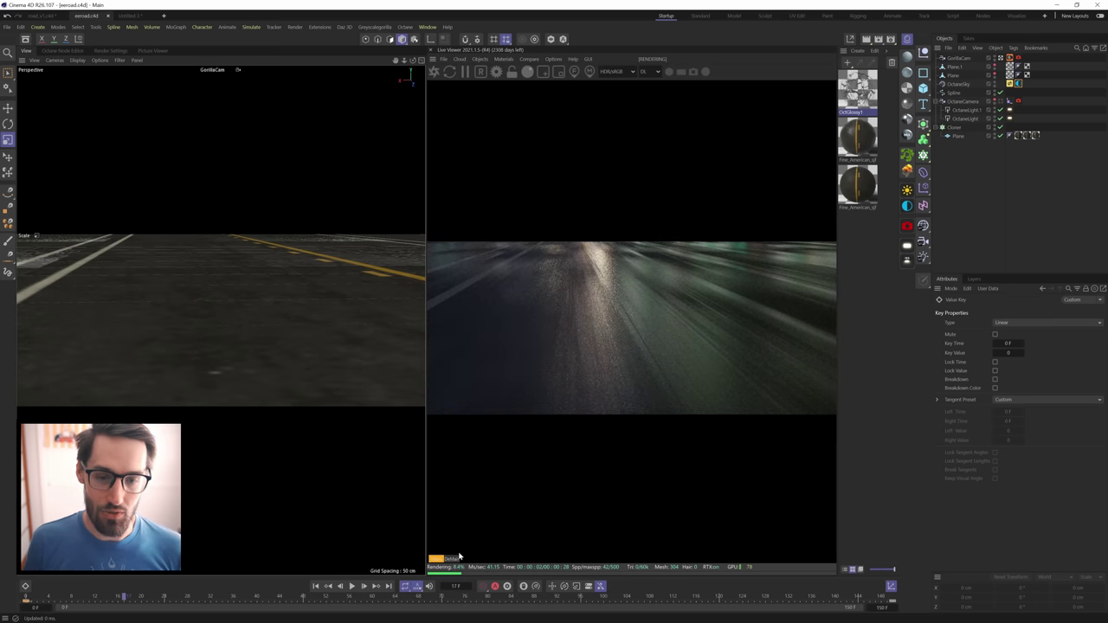
Check another animation frame in the live render, and locate config.ocio inside the OpenColorIO-Config-ACES-1.2 folder's aces_1.2 subfolder.
{"action": "left_click", "coordinate": [467, 598]}
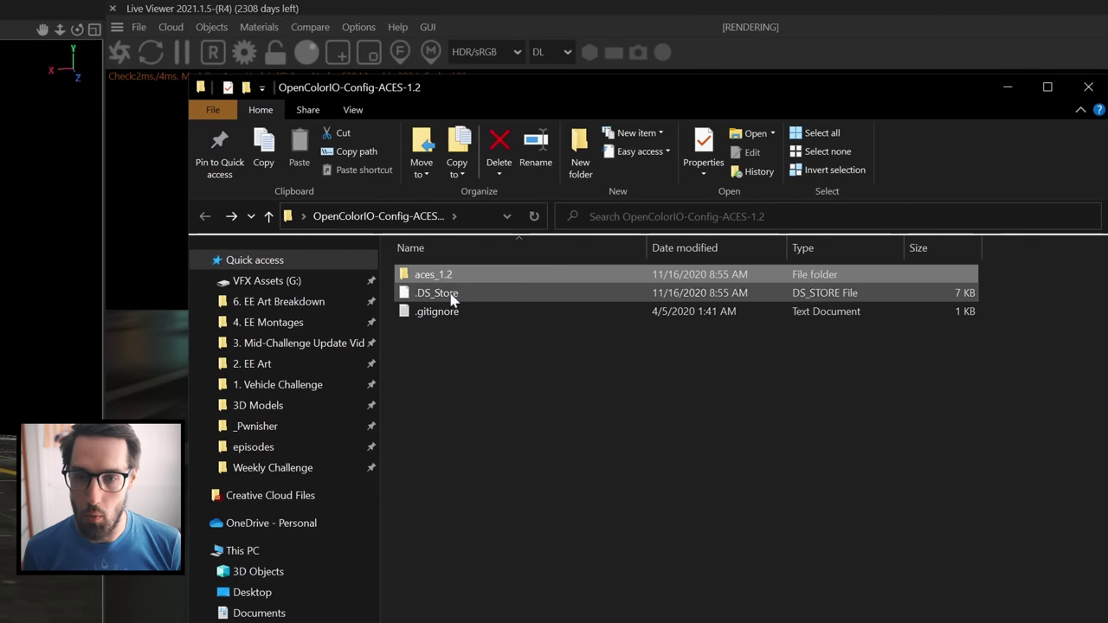
{"action": "left_click", "coordinate": [445, 277]}
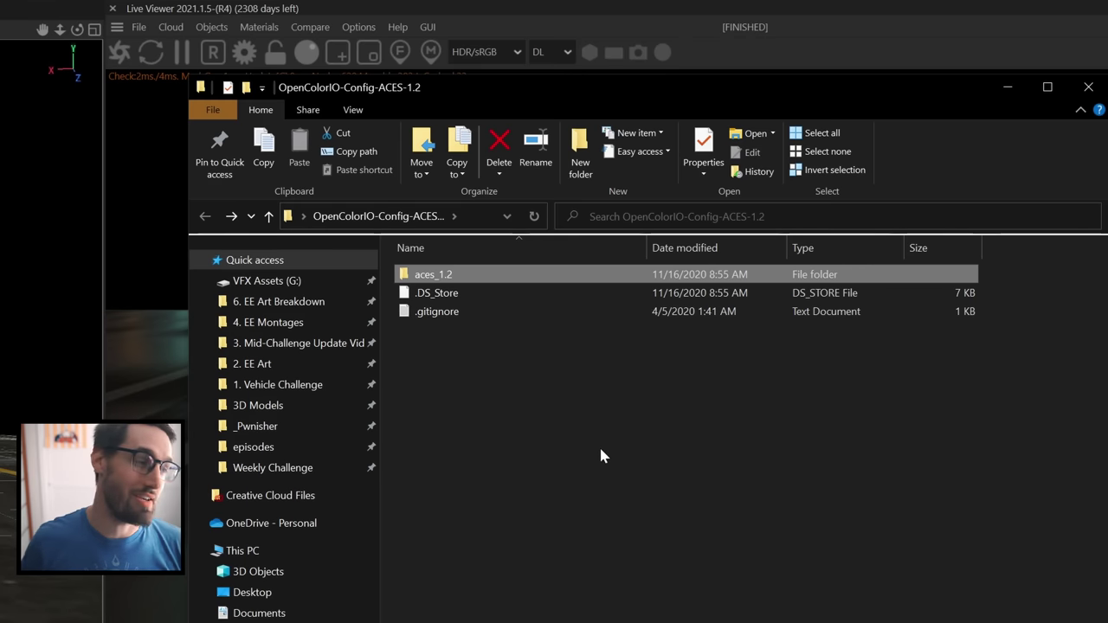
{"action": "double_click", "coordinate": [476, 278]}
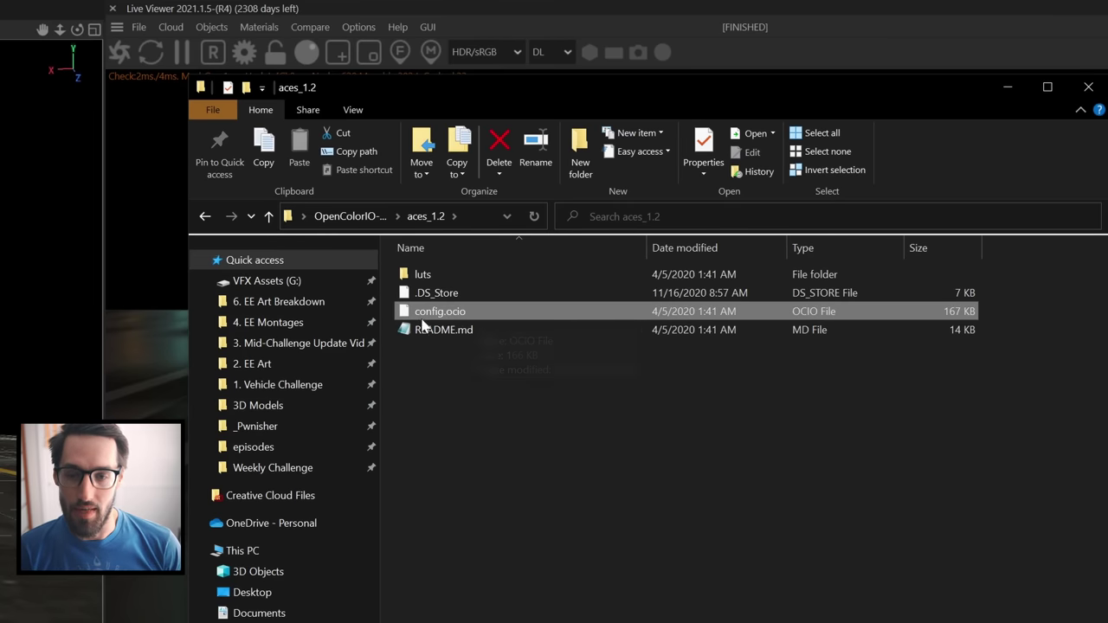
{"action": "left_click", "coordinate": [1088, 86]}
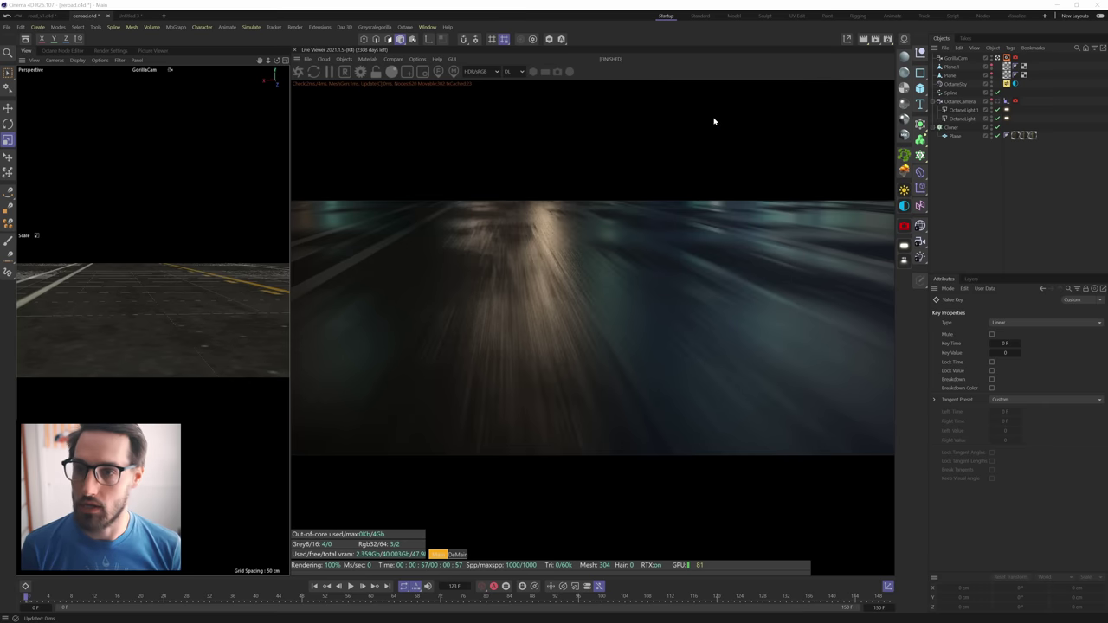
Open the Octane color management settings and check the path of the OCIO config file in use.
{"action": "left_click", "coordinate": [405, 26]}
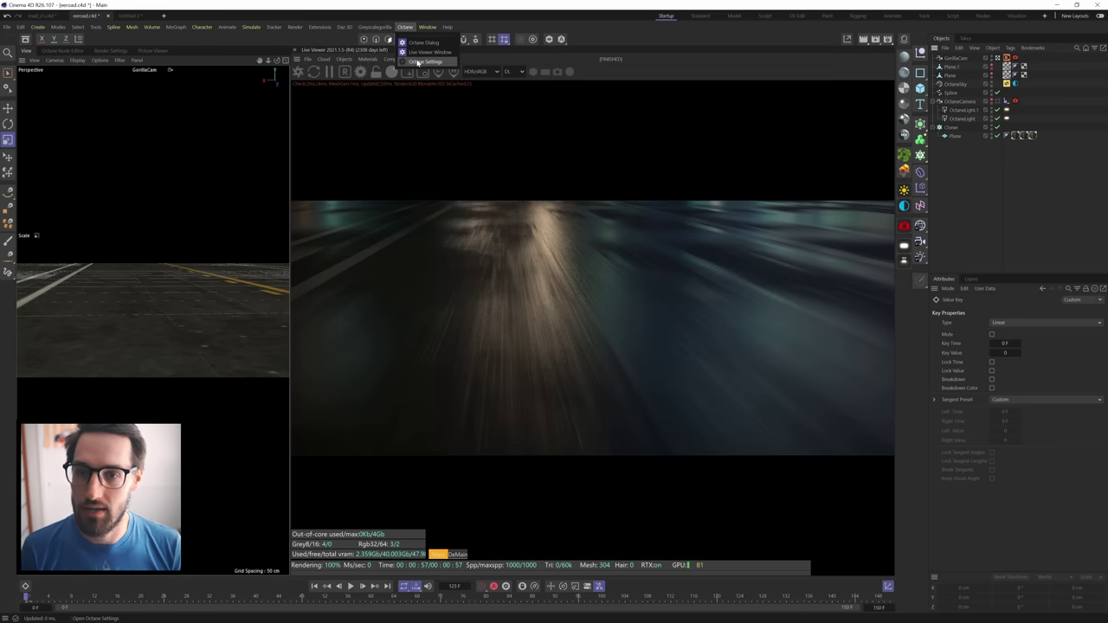
{"action": "left_click", "coordinate": [418, 62]}
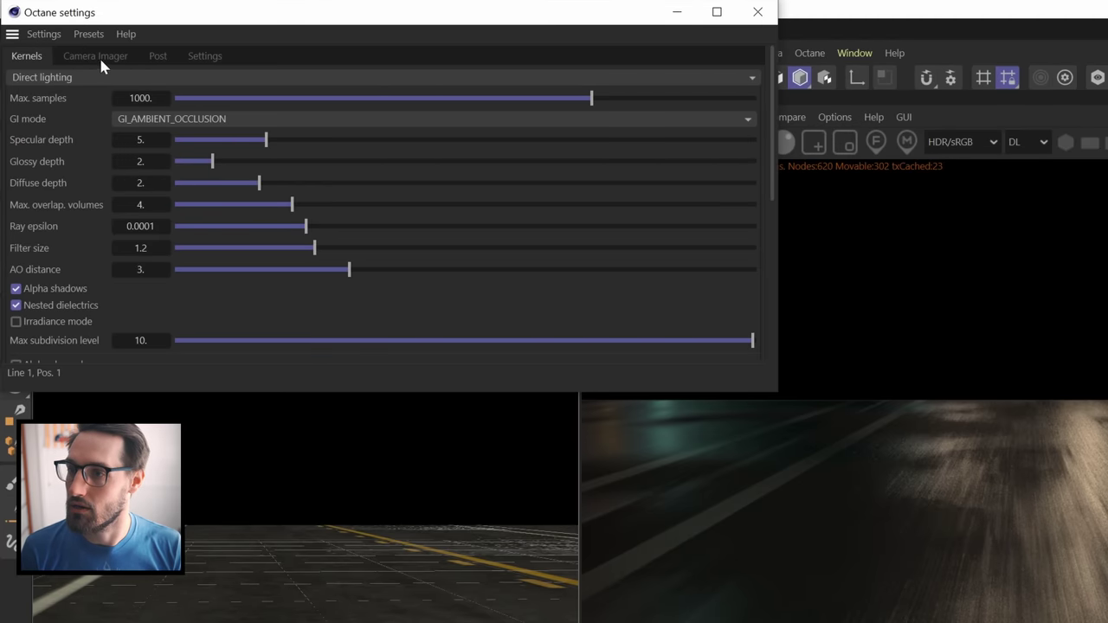
{"action": "left_click", "coordinate": [181, 59]}
{"action": "left_click", "coordinate": [213, 80]}
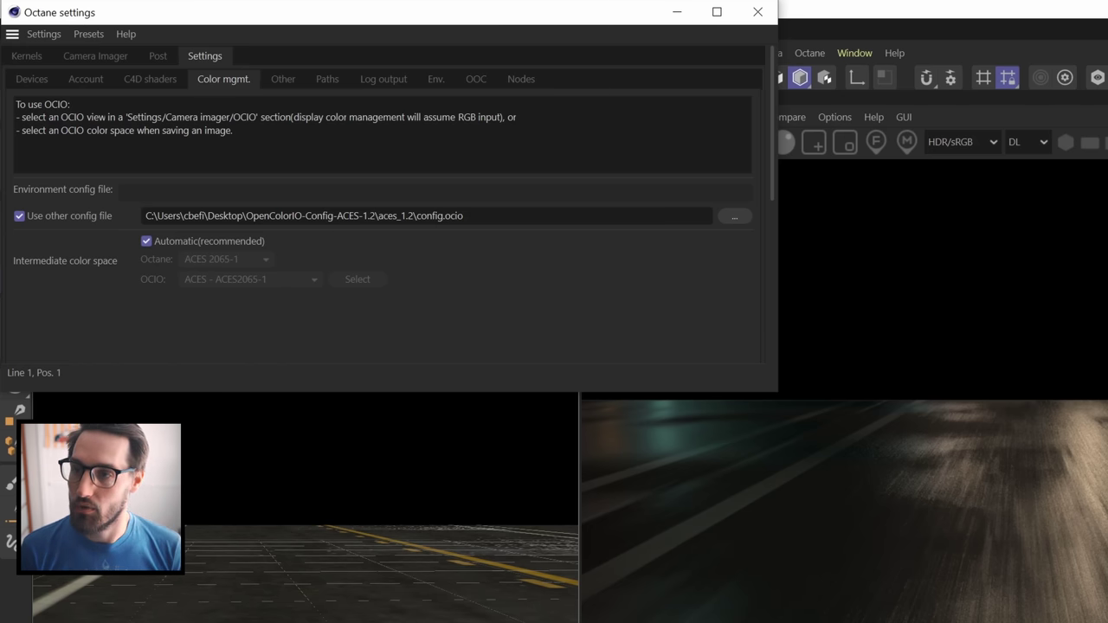
Set the camera imager's OCIO view to ACES: Rec.709 in the Octane settings.
{"action": "left_click", "coordinate": [95, 57]}
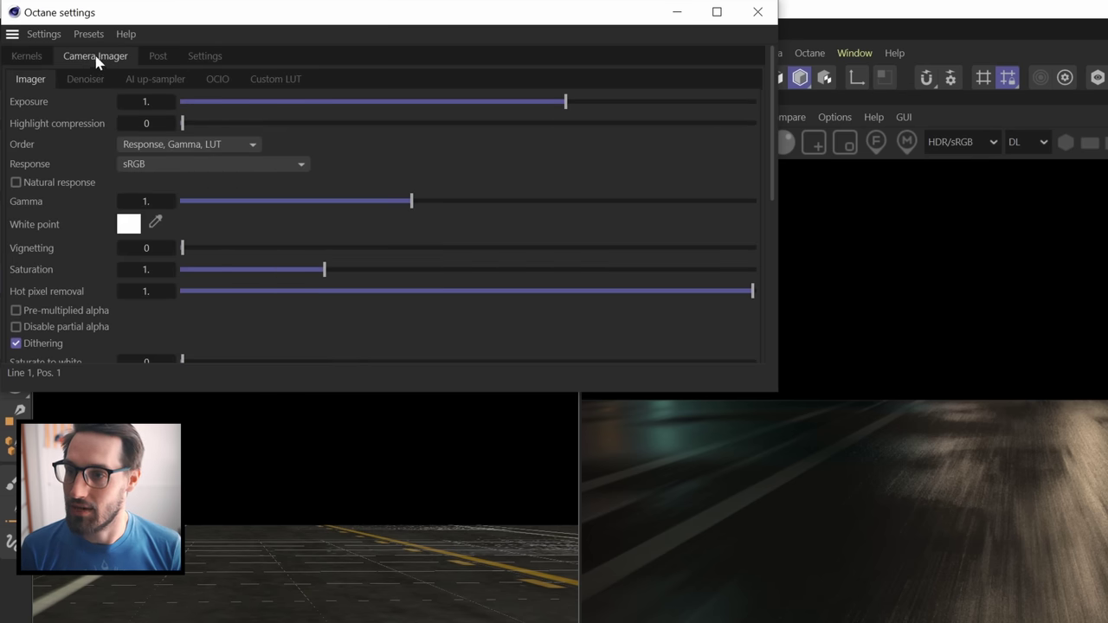
{"action": "left_click", "coordinate": [216, 79]}
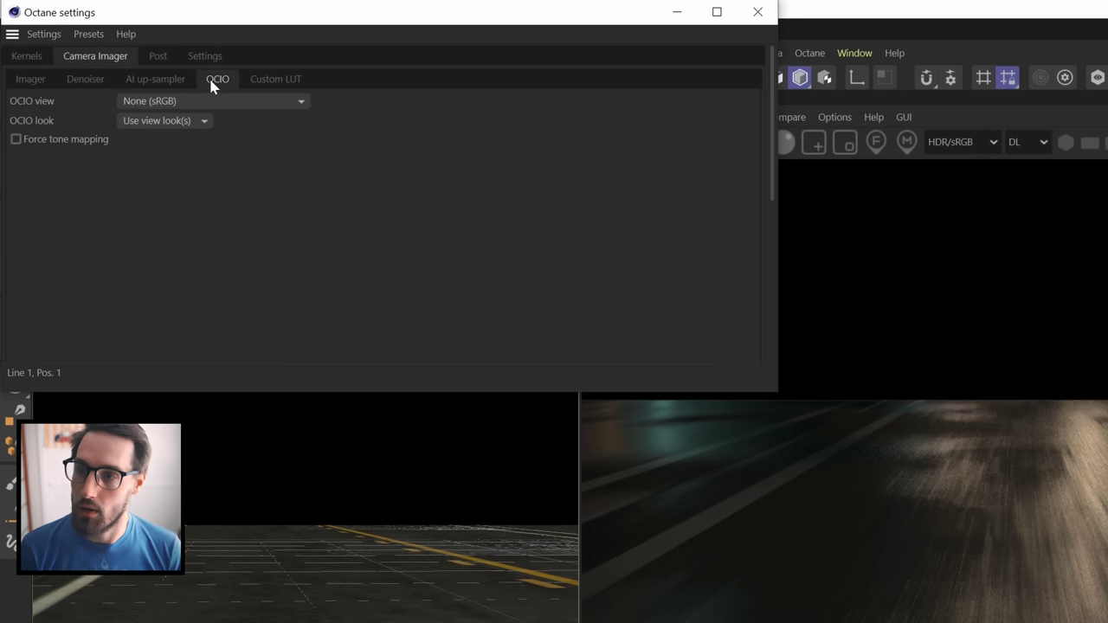
{"action": "left_click", "coordinate": [152, 102]}
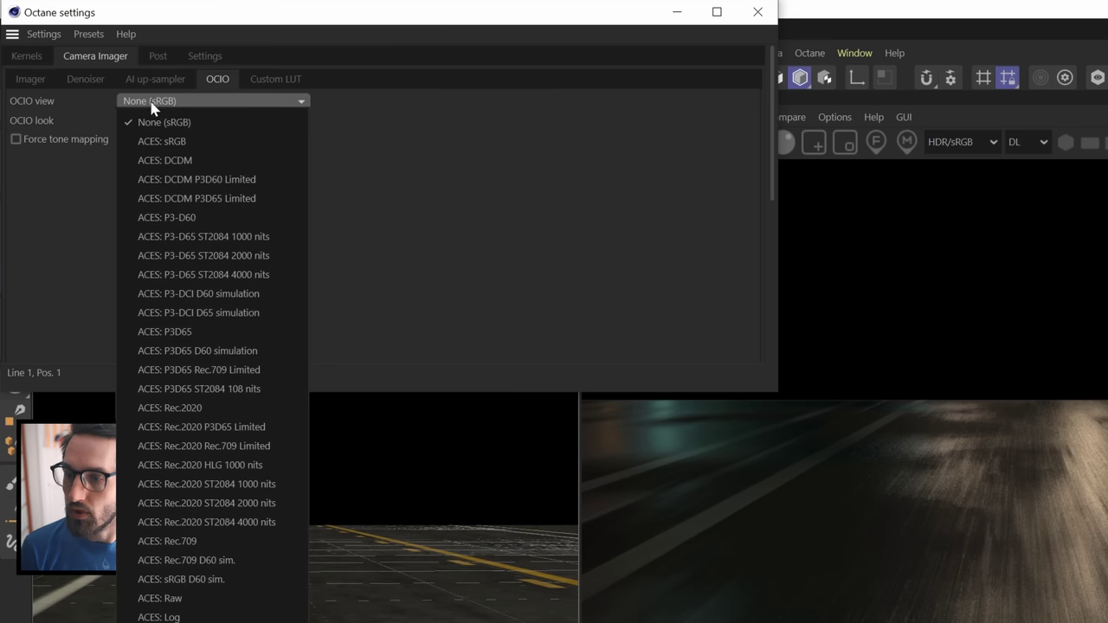
{"action": "left_click", "coordinate": [208, 544]}
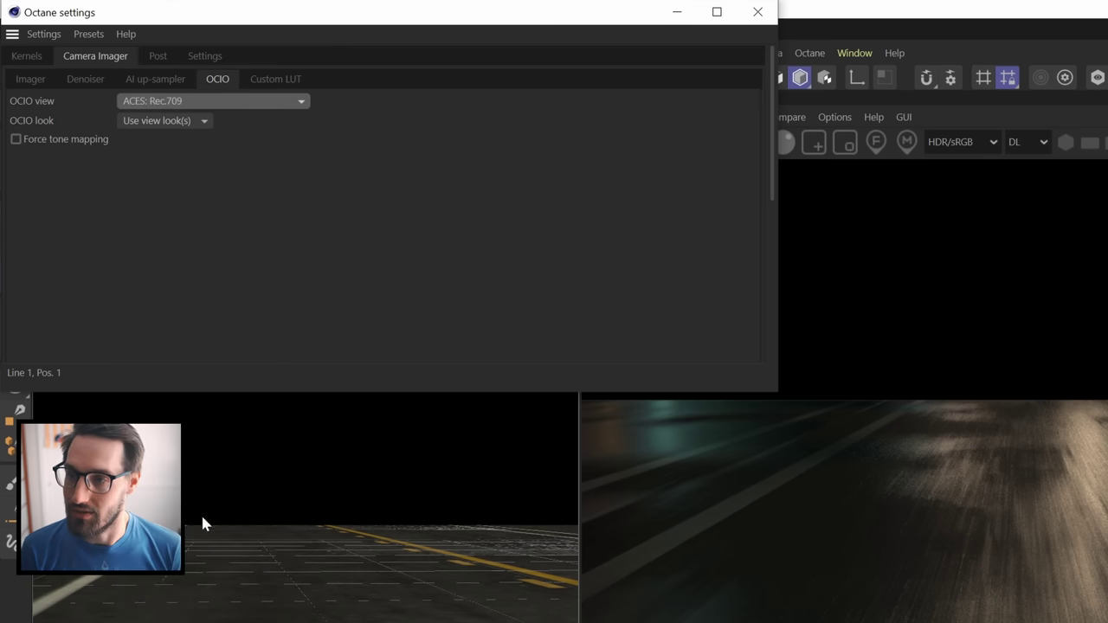
Switch the Live Viewer's display color space from HDR/sRGB to the OCIO Rec.709 view, keeping the settings window clear of the render.
{"action": "left_click_drag", "start_coordinate": [368, 16], "coordinate": [1044, 254]}
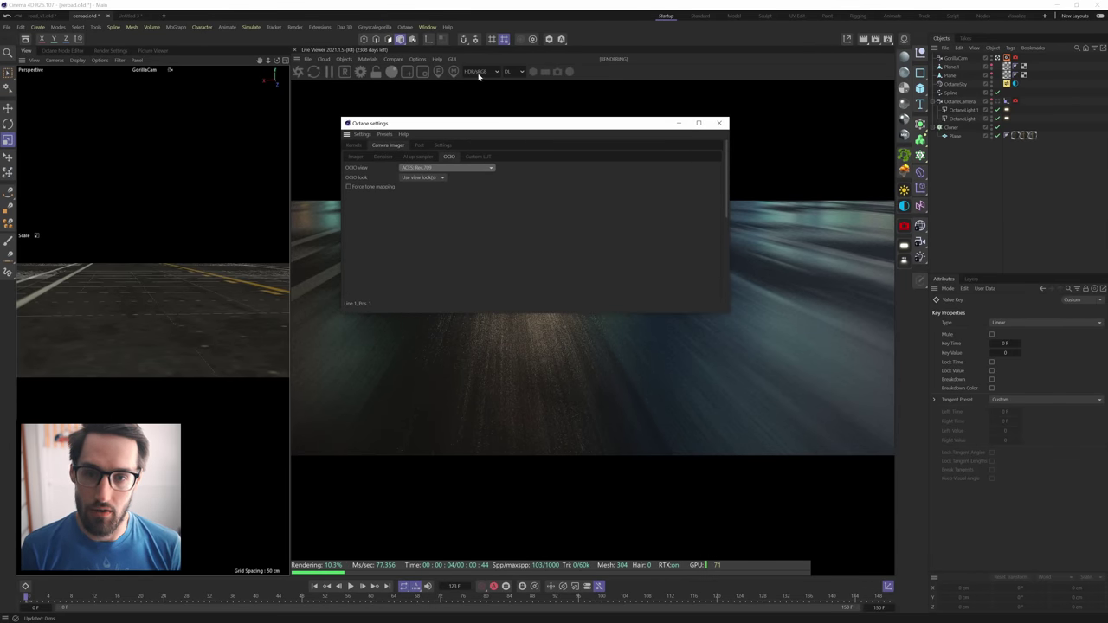
{"action": "left_click", "coordinate": [478, 73]}
{"action": "left_click", "coordinate": [483, 149]}
{"action": "left_click_drag", "start_coordinate": [503, 128], "coordinate": [535, 452]}
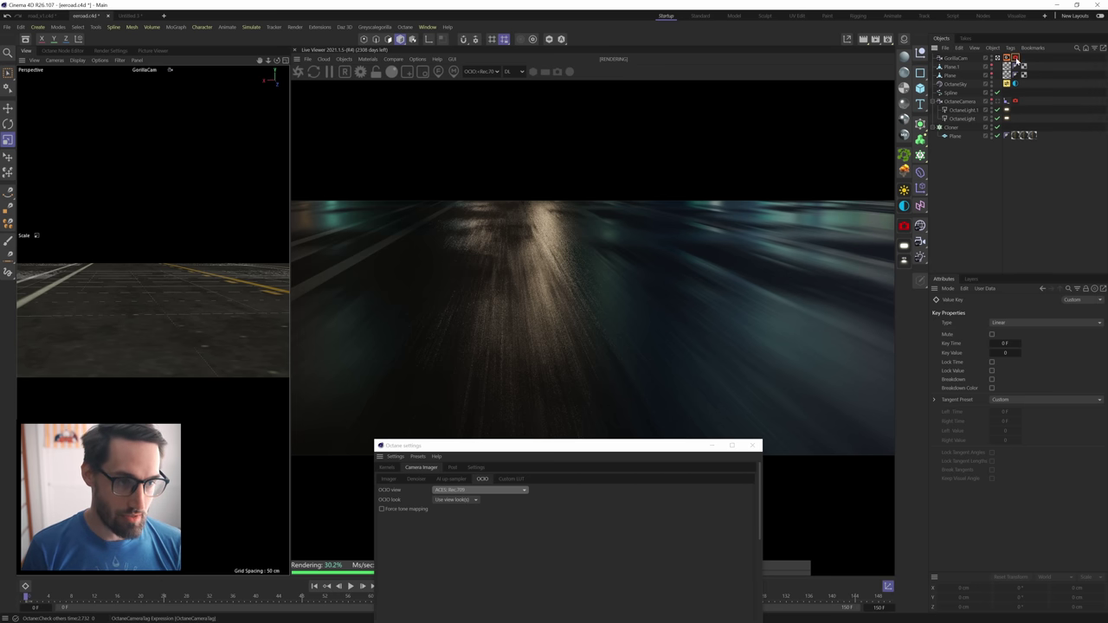
Set the response to Linear and the gamma to 1 in the Camera Imager settings of GorillaCam's Octane camera tag.
{"action": "left_click", "coordinate": [1016, 58]}
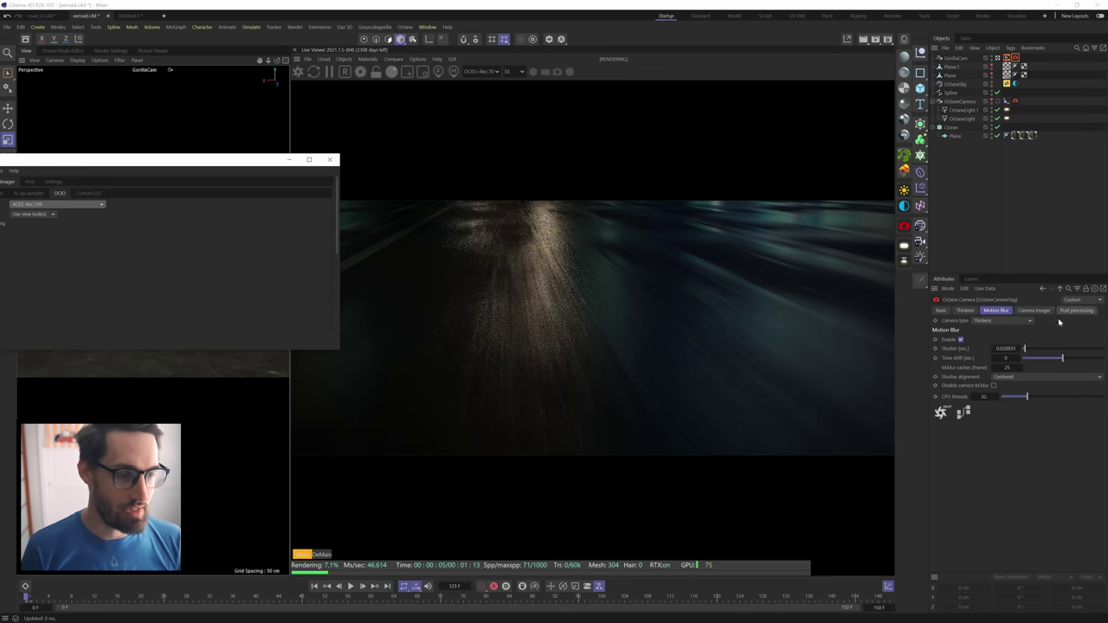
{"action": "left_click", "coordinate": [1037, 311]}
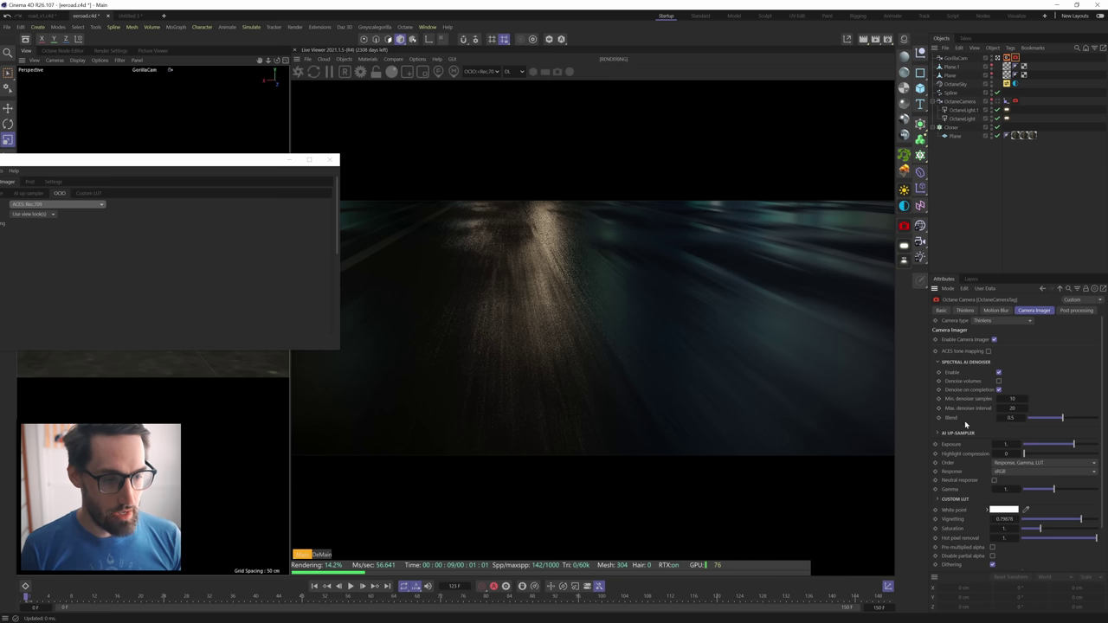
{"action": "left_click", "coordinate": [937, 362]}
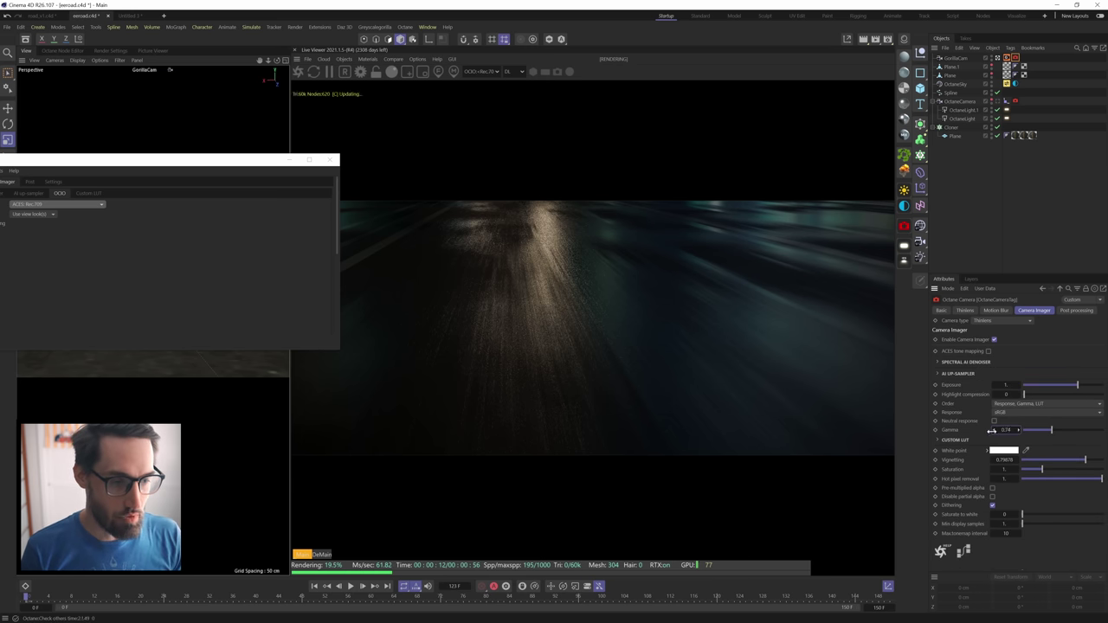
{"action": "left_click_drag", "start_coordinate": [993, 430], "coordinate": [1022, 442]}
{"action": "double_click", "coordinate": [1013, 431]}
{"action": "type", "text": "1"}
{"action": "key", "text": "Return"}
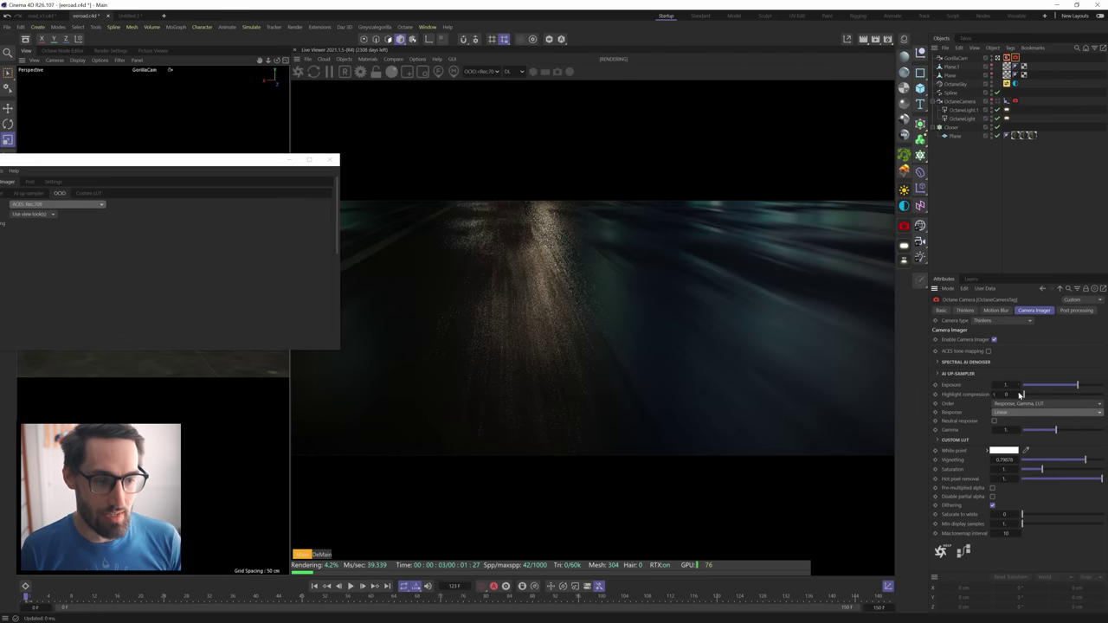
Raise the Camera Imager exposure of GorillaCam's Octane camera tag and show the tag's Post processing settings.
{"action": "double_click", "coordinate": [1005, 385]}
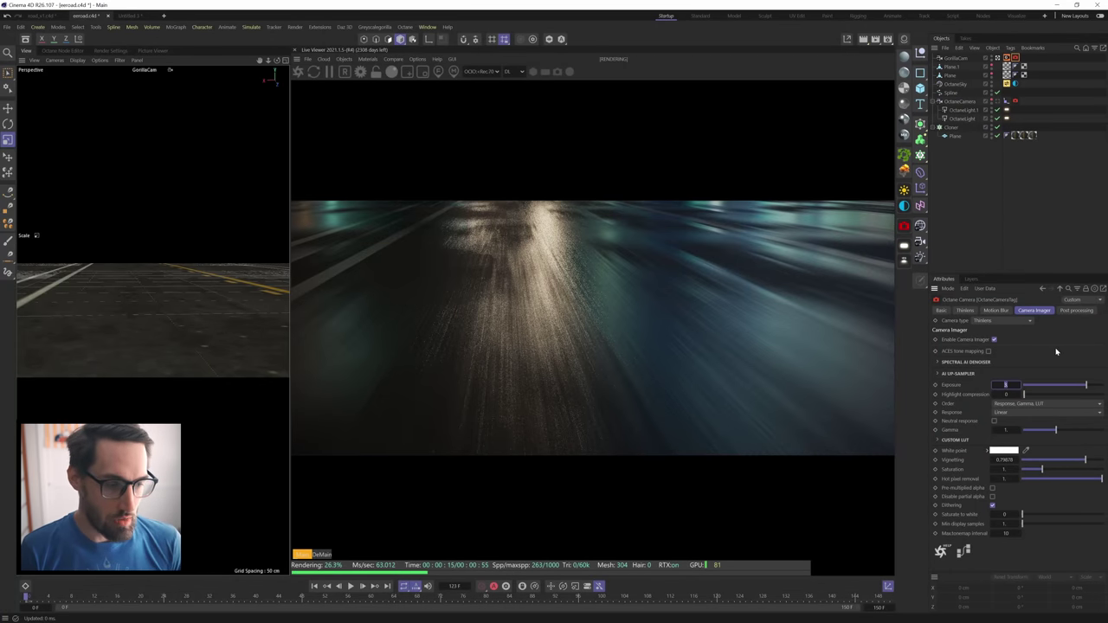
{"action": "left_click", "coordinate": [1078, 310]}
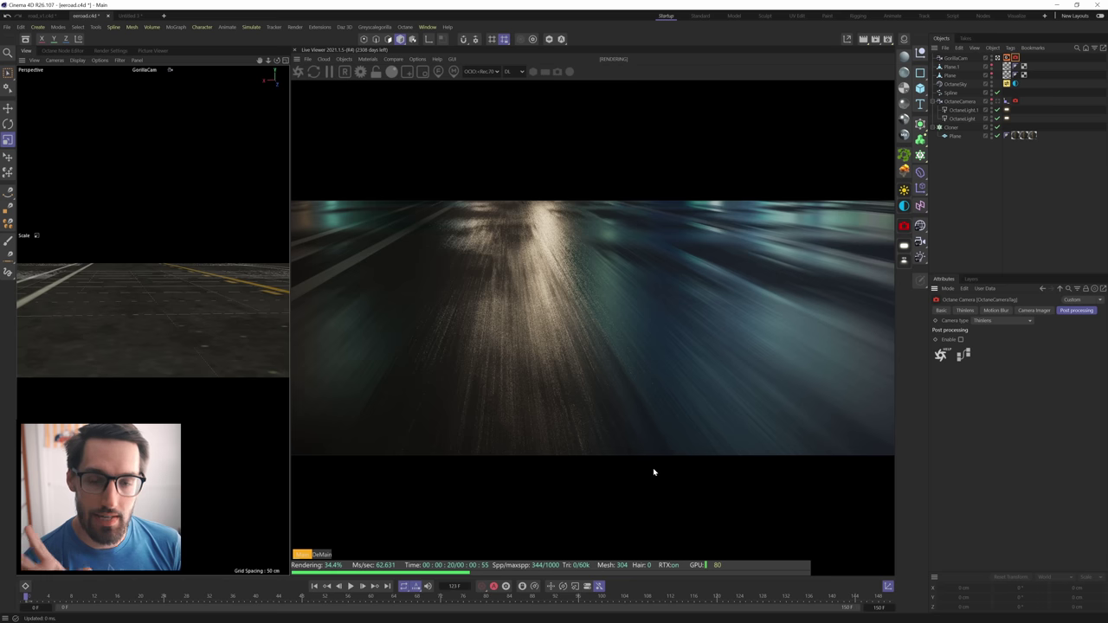
Change the renderer to Octane Renderer in the render settings and show its main options.
{"action": "left_click", "coordinate": [888, 40]}
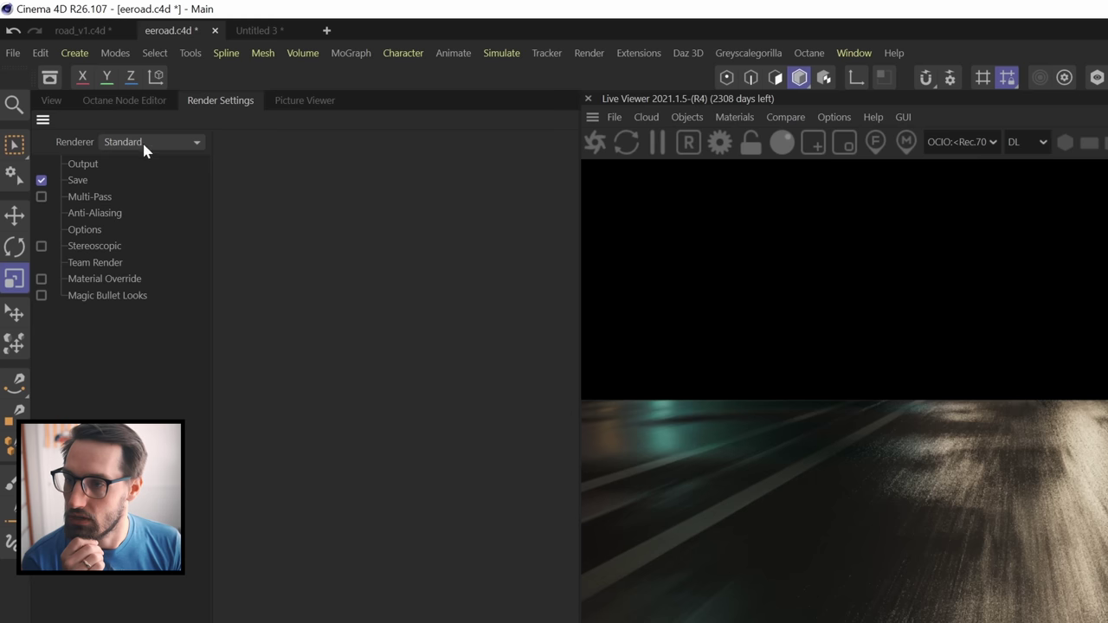
{"action": "left_click", "coordinate": [73, 72]}
{"action": "left_click", "coordinate": [74, 119]}
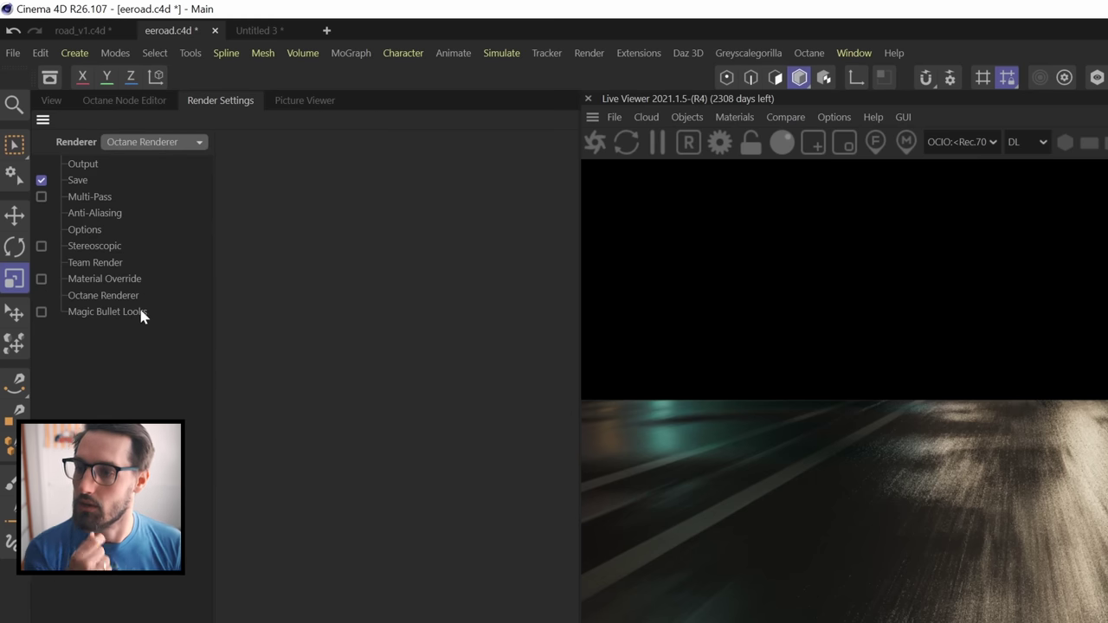
{"action": "left_click", "coordinate": [104, 299]}
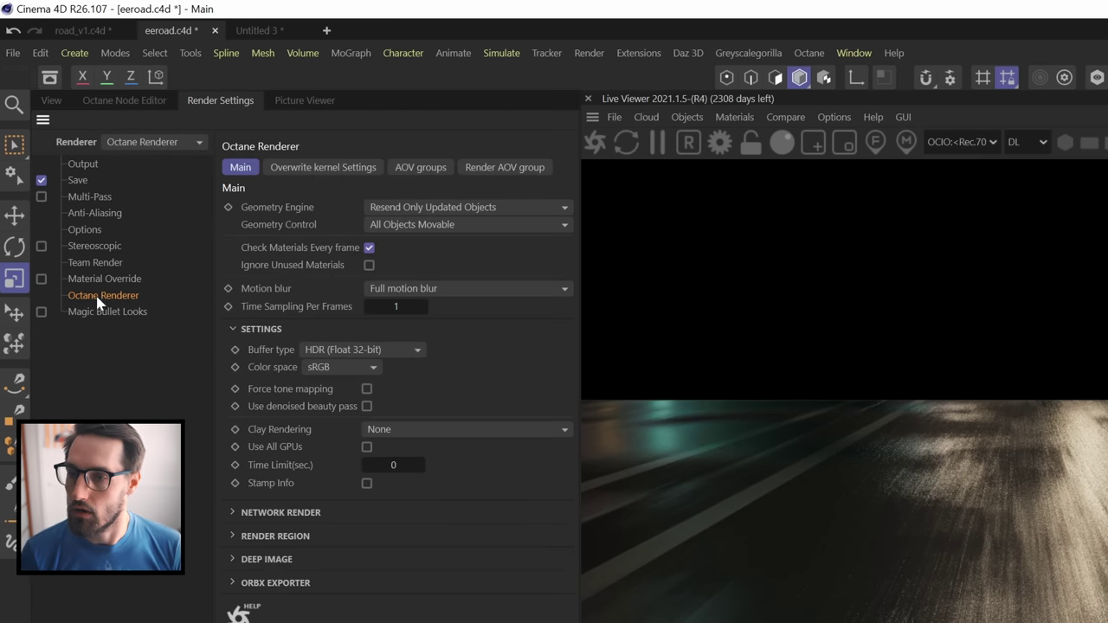
Set the Octane render output to the LDR (8-bit) buffer type with the OCIO color space Output - Rec.709.
{"action": "left_click", "coordinate": [381, 351]}
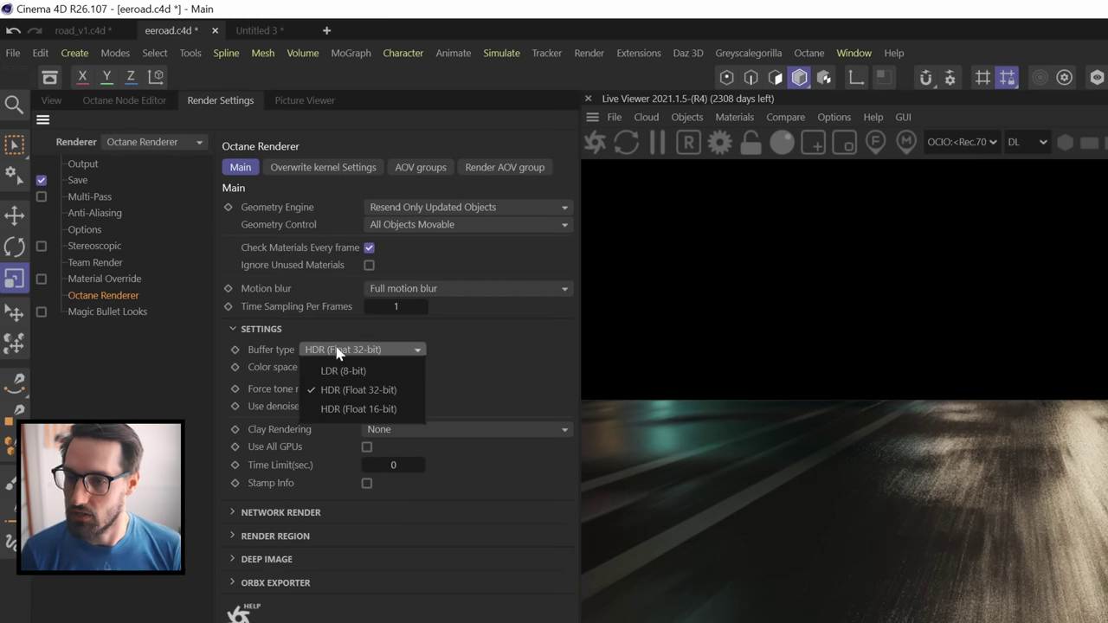
{"action": "left_click", "coordinate": [355, 372]}
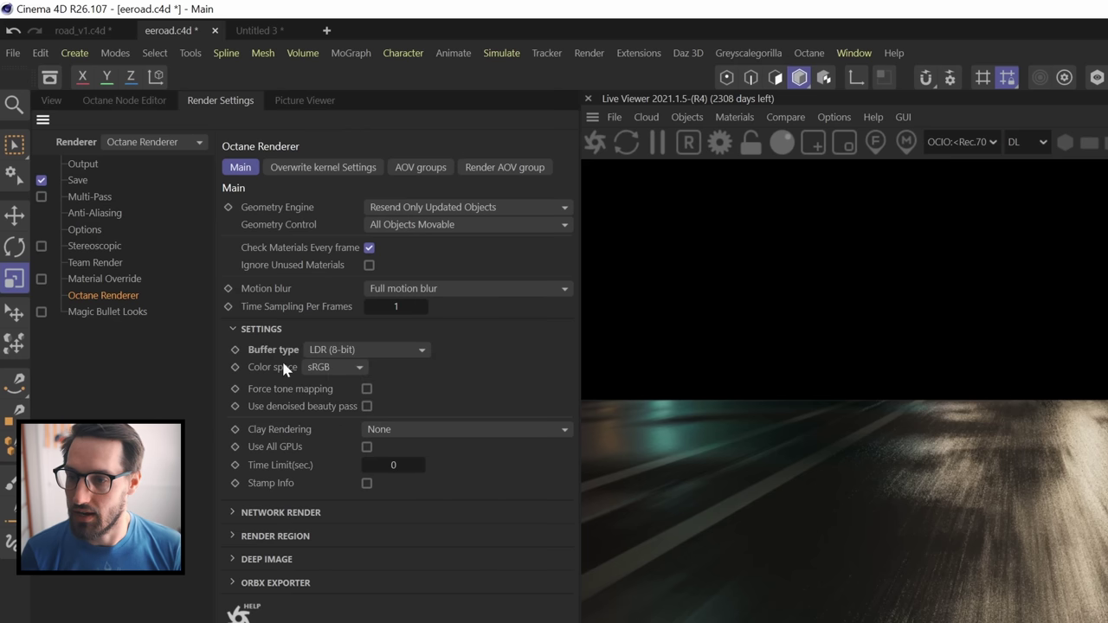
{"action": "left_click", "coordinate": [359, 367]}
{"action": "left_click", "coordinate": [337, 408]}
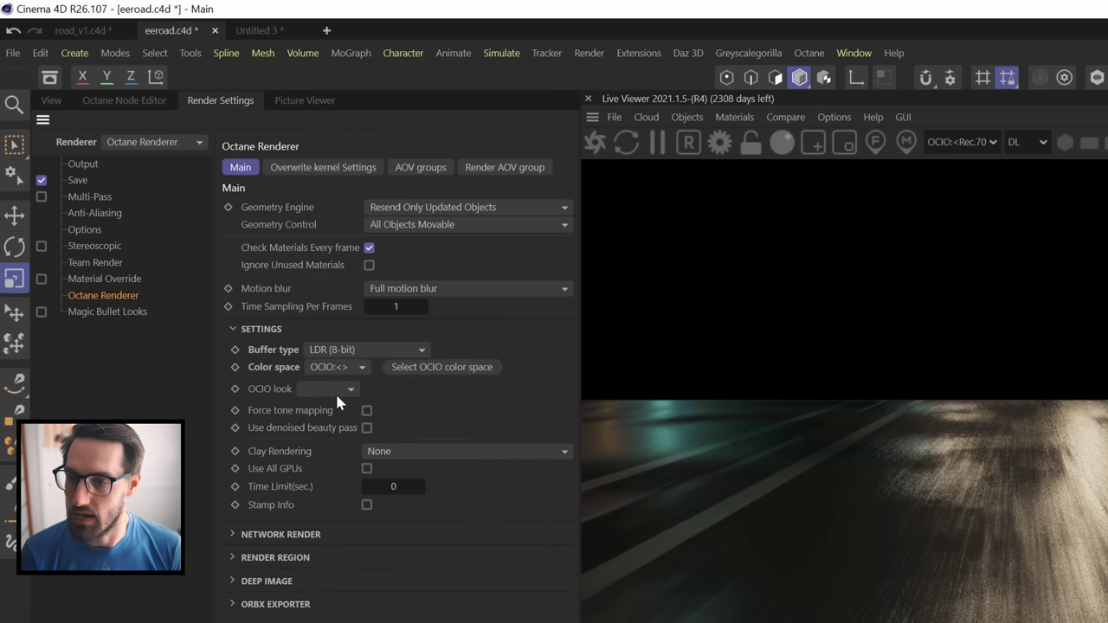
{"action": "left_click", "coordinate": [419, 367]}
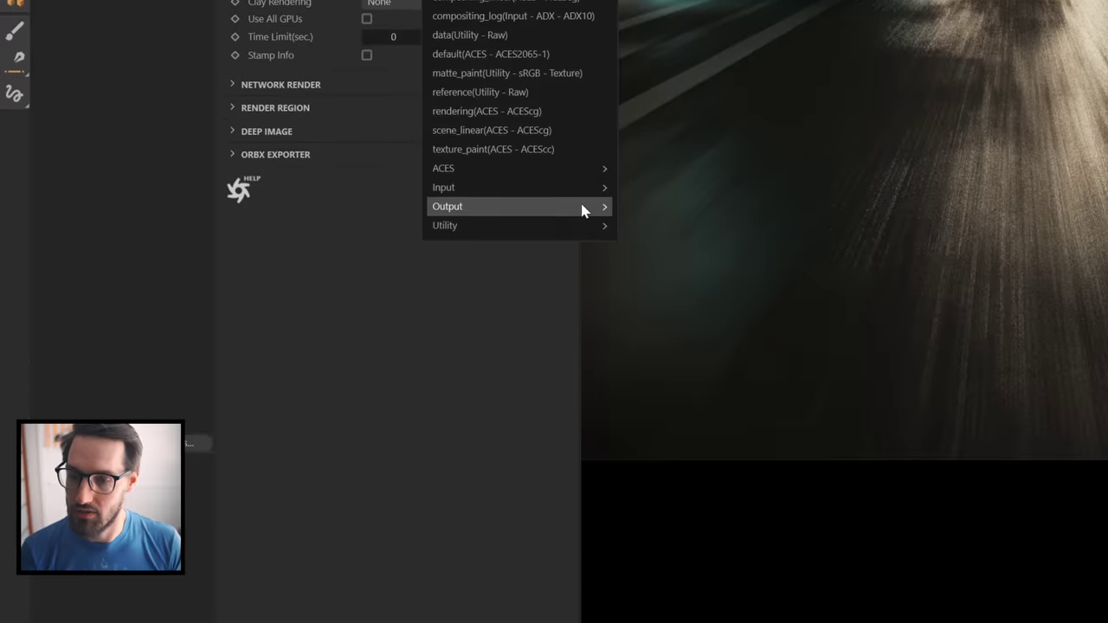
{"action": "mouse_move", "coordinate": [585, 211]}
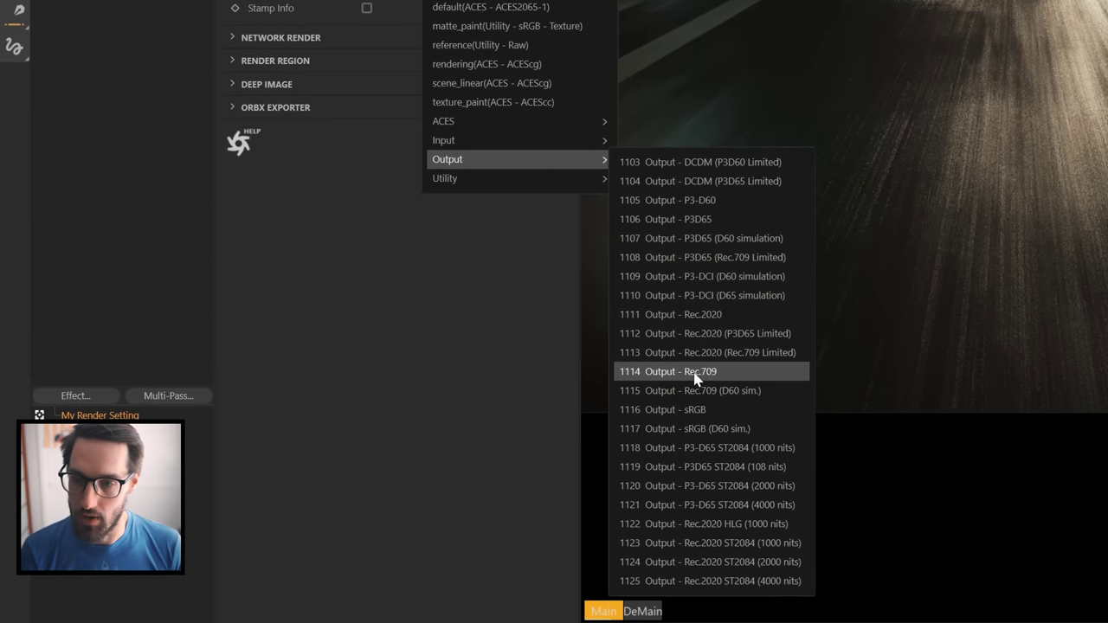
{"action": "left_click", "coordinate": [684, 372]}
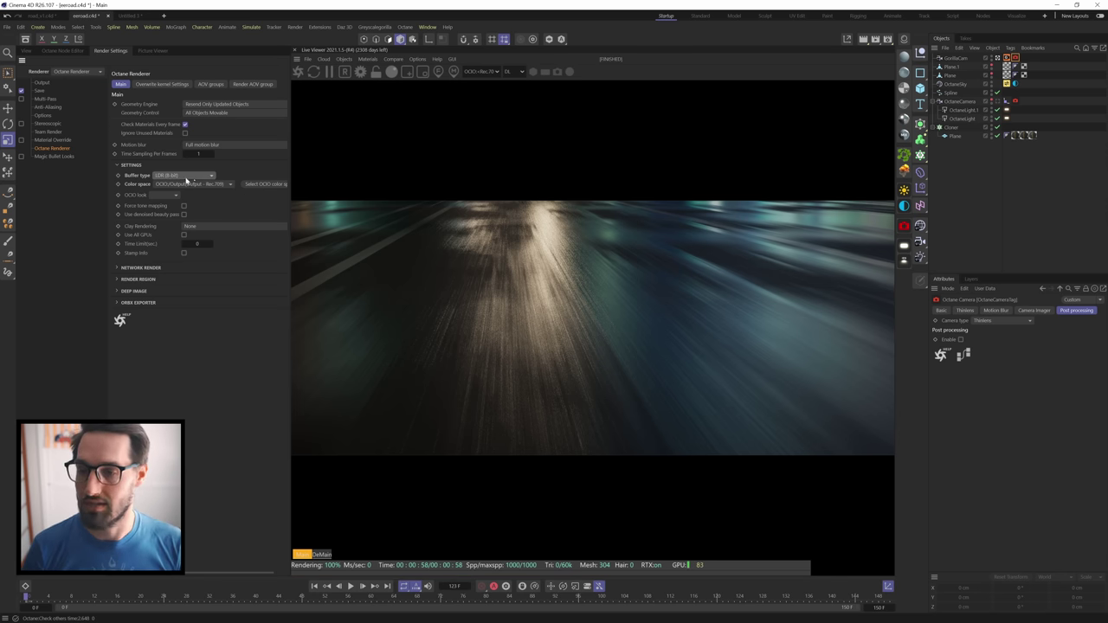
Try the HDR (Float 32-bit) buffer type for the Octane output and return it to LDR (8-bit).
{"action": "left_click", "coordinate": [186, 176]}
{"action": "left_click", "coordinate": [185, 201]}
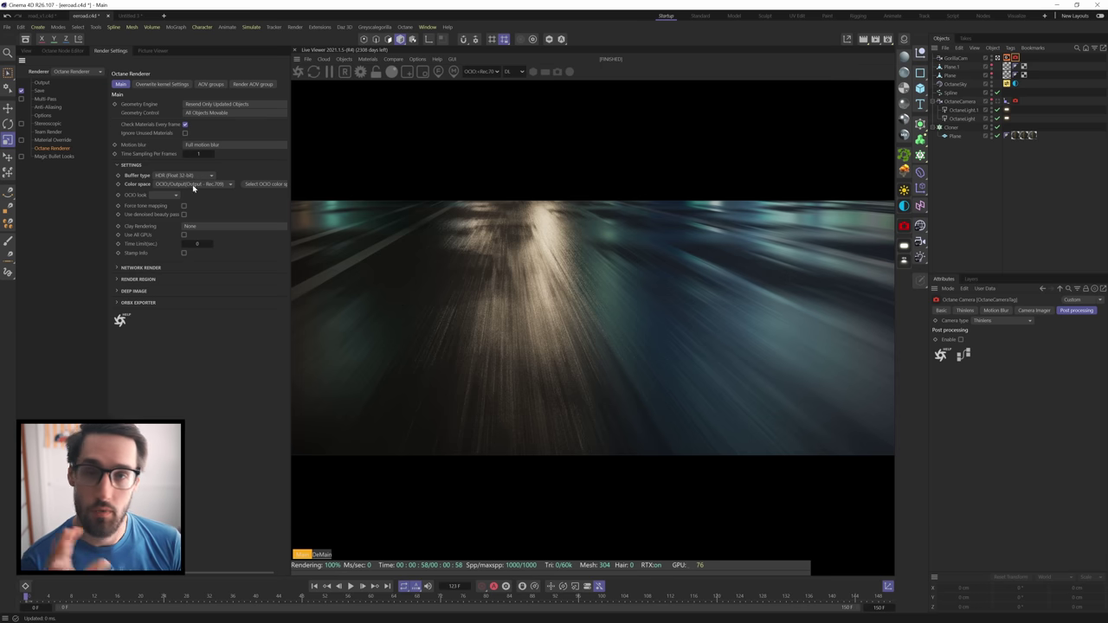
{"action": "left_click", "coordinate": [192, 177]}
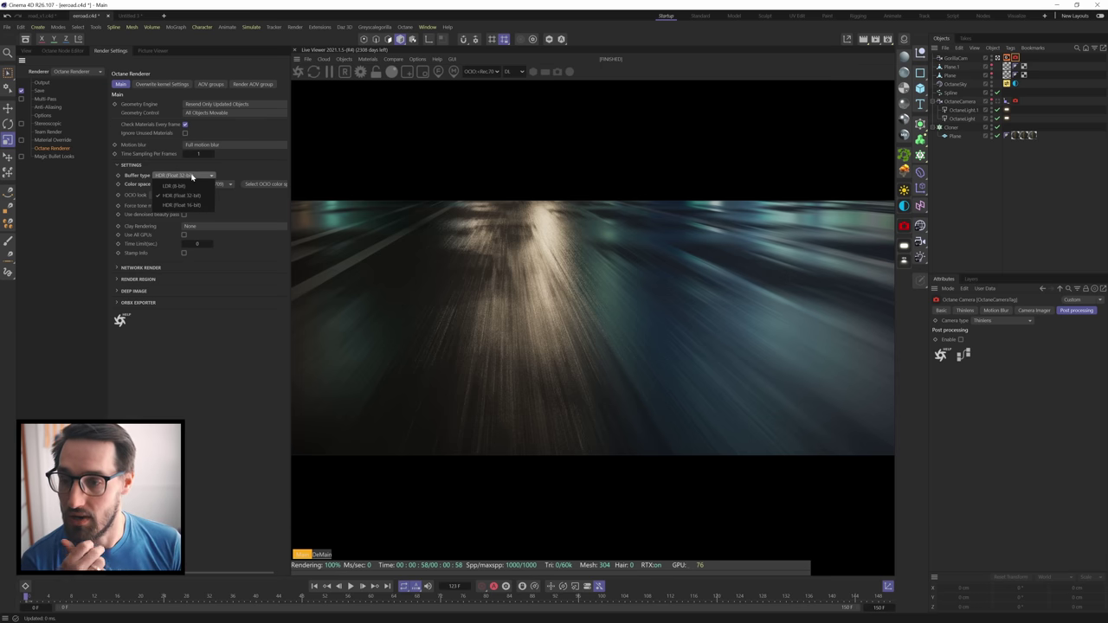
{"action": "left_click", "coordinate": [189, 187]}
{"action": "left_click", "coordinate": [258, 184]}
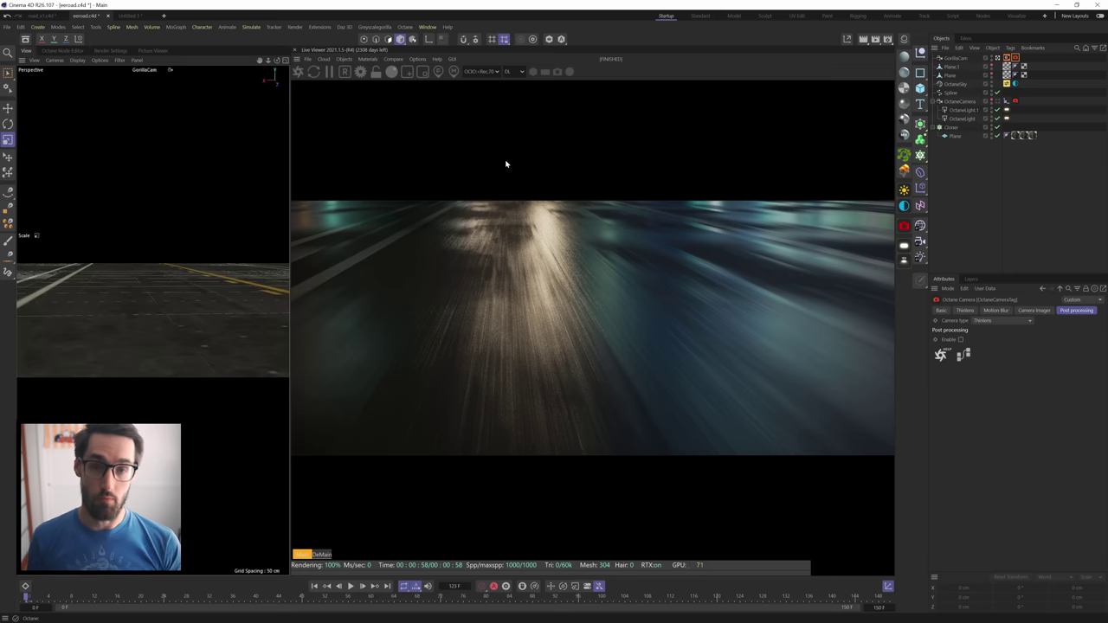